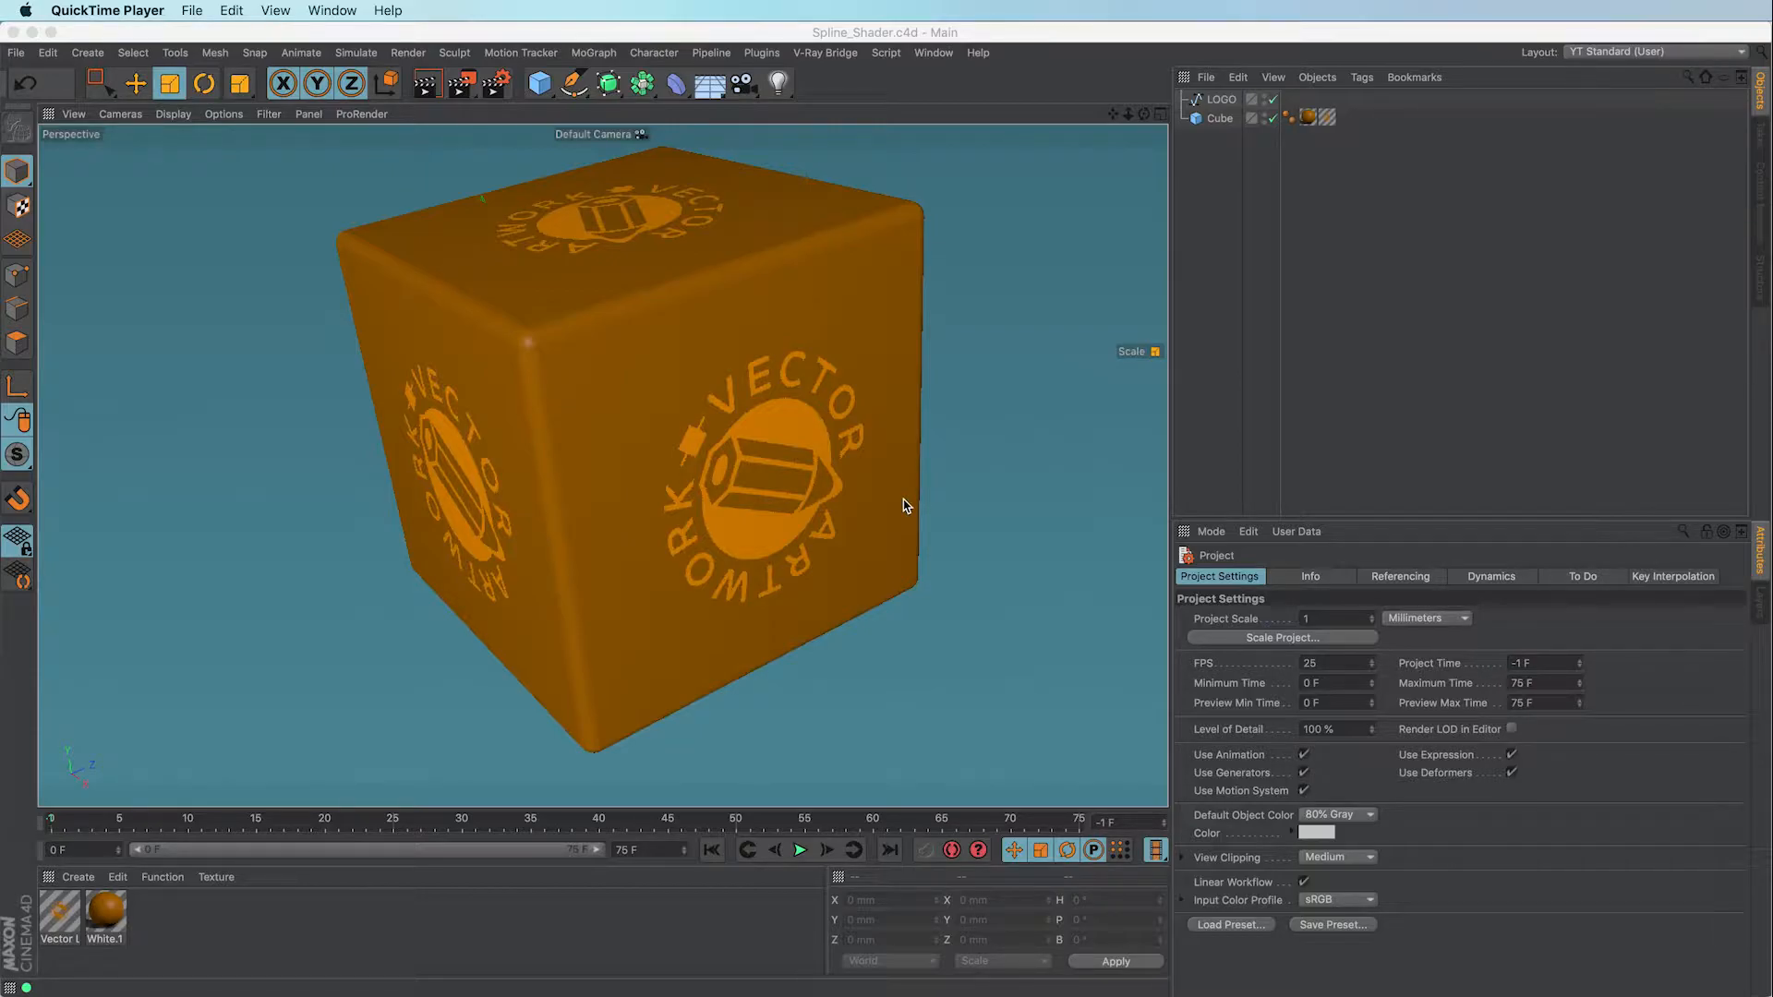
Render the logo cube in the viewport, overall and close up on the logo, to examine how sharp the logo's edges are
click(905, 505)
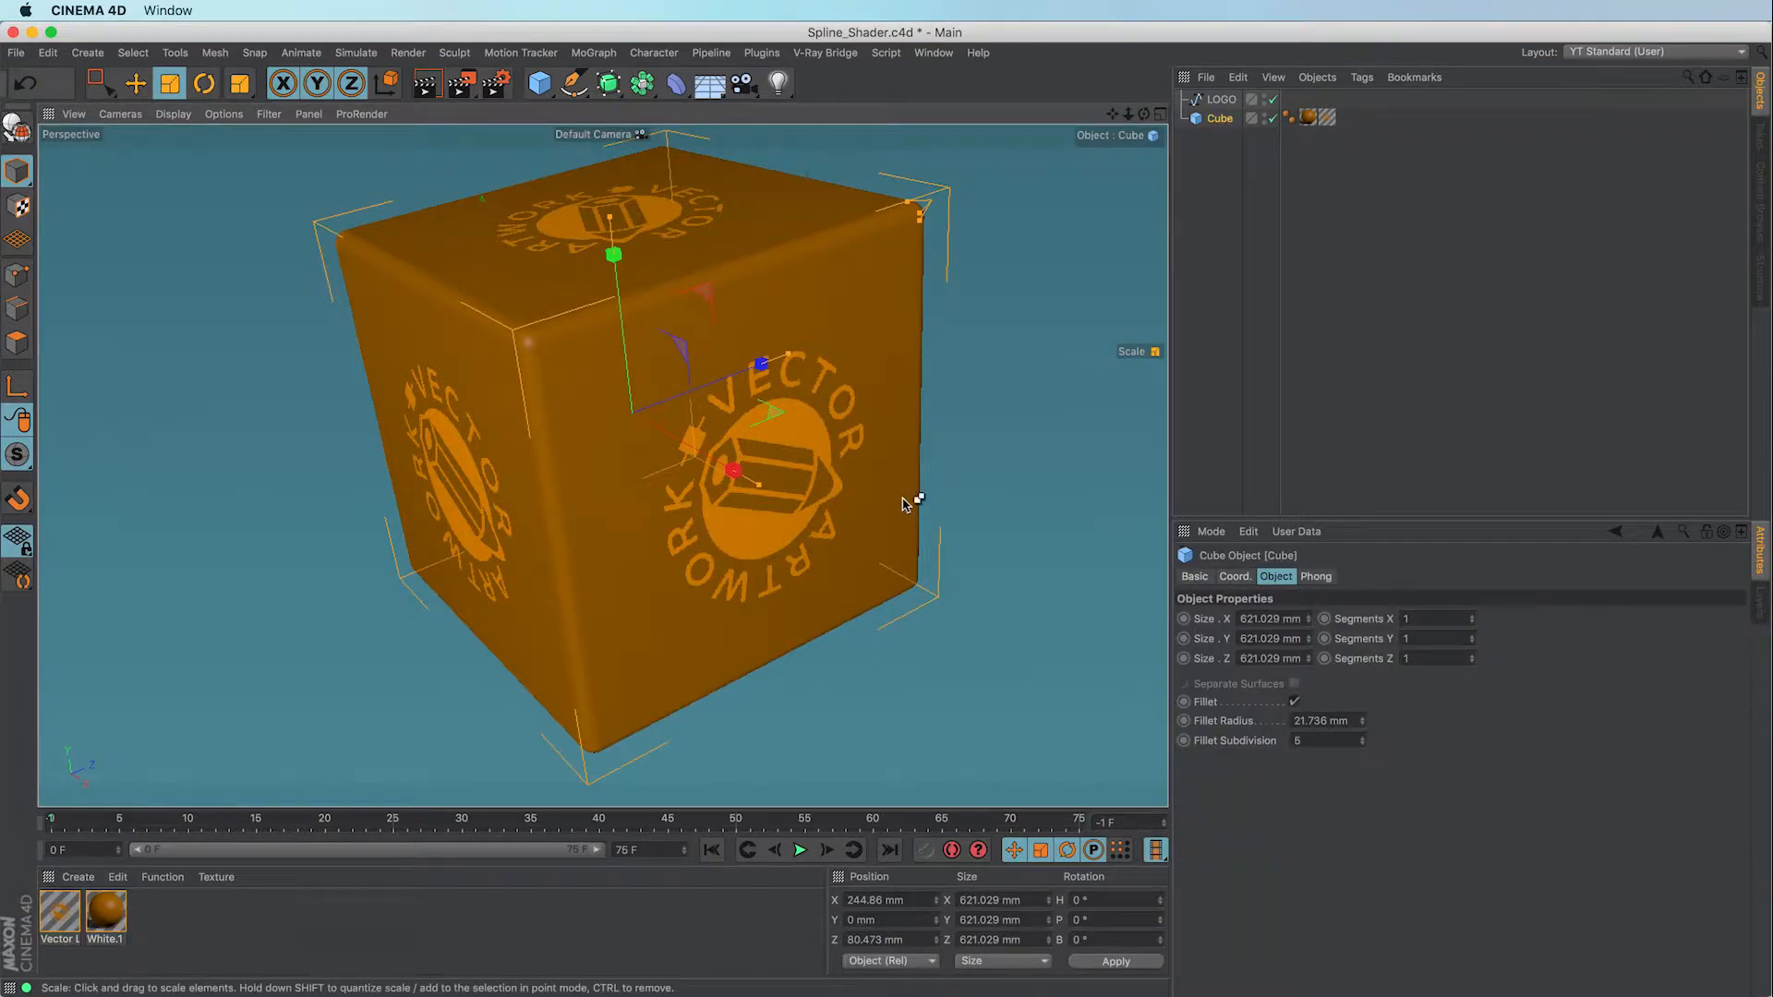
key(super+r)
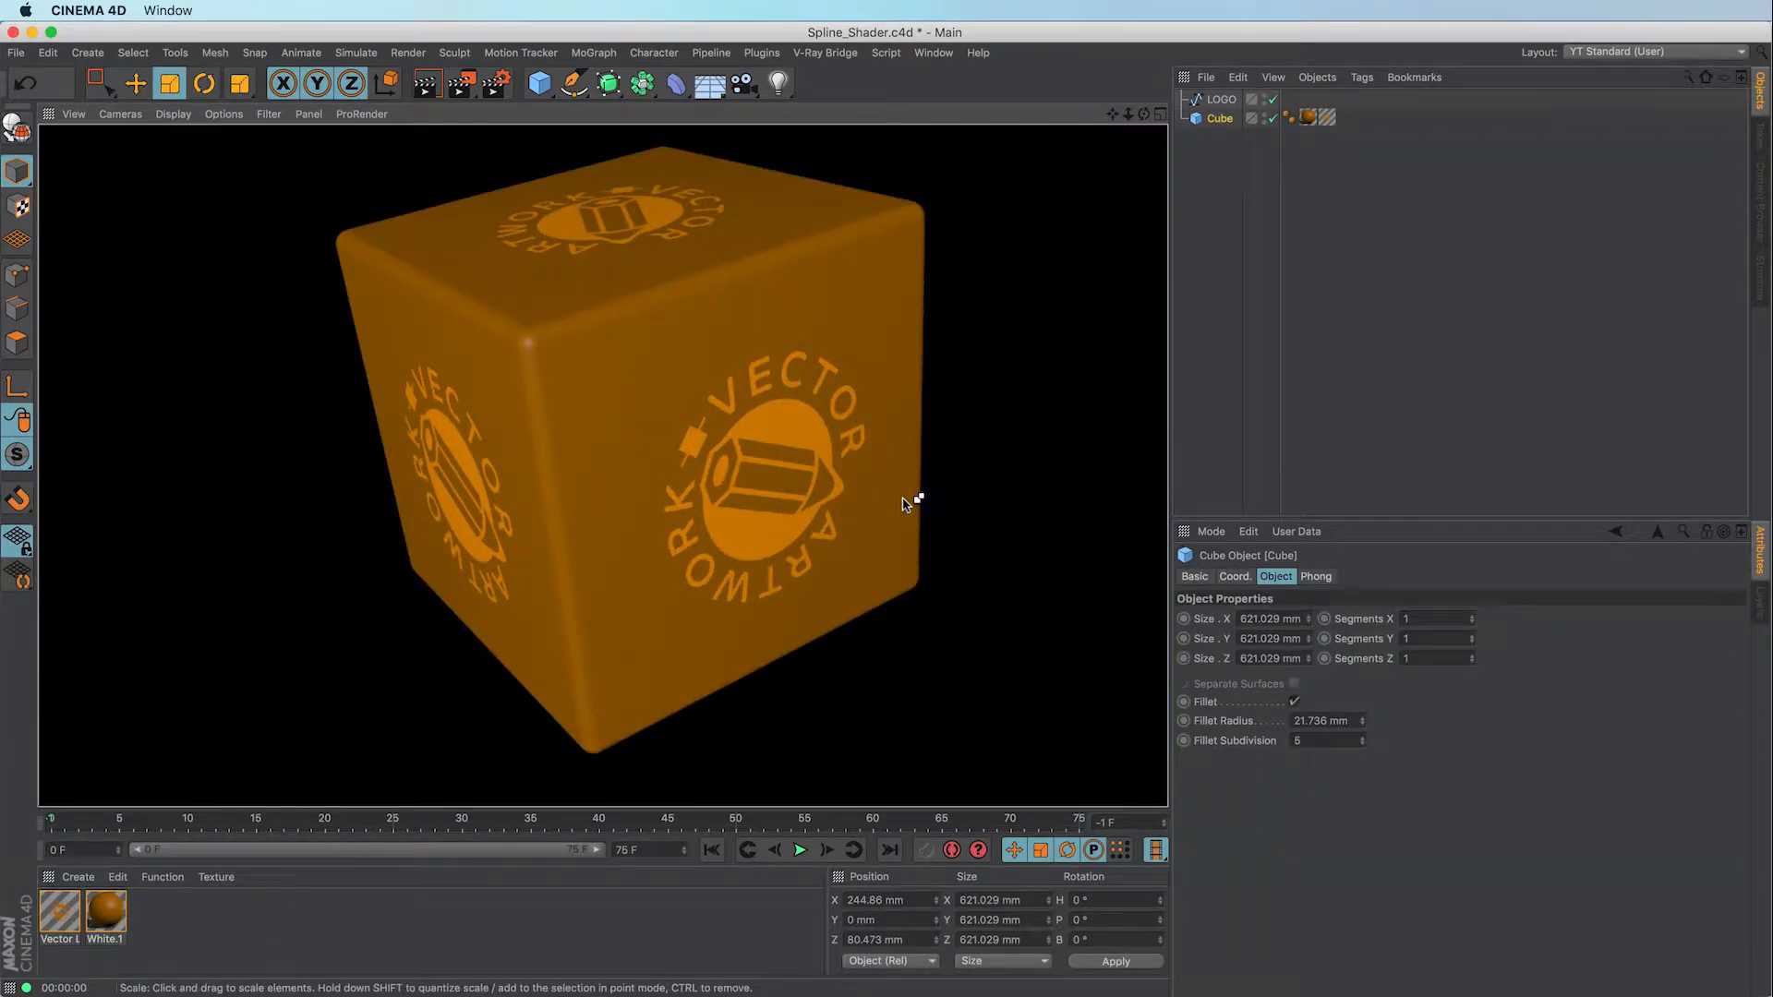
scroll(904, 505, up, 10)
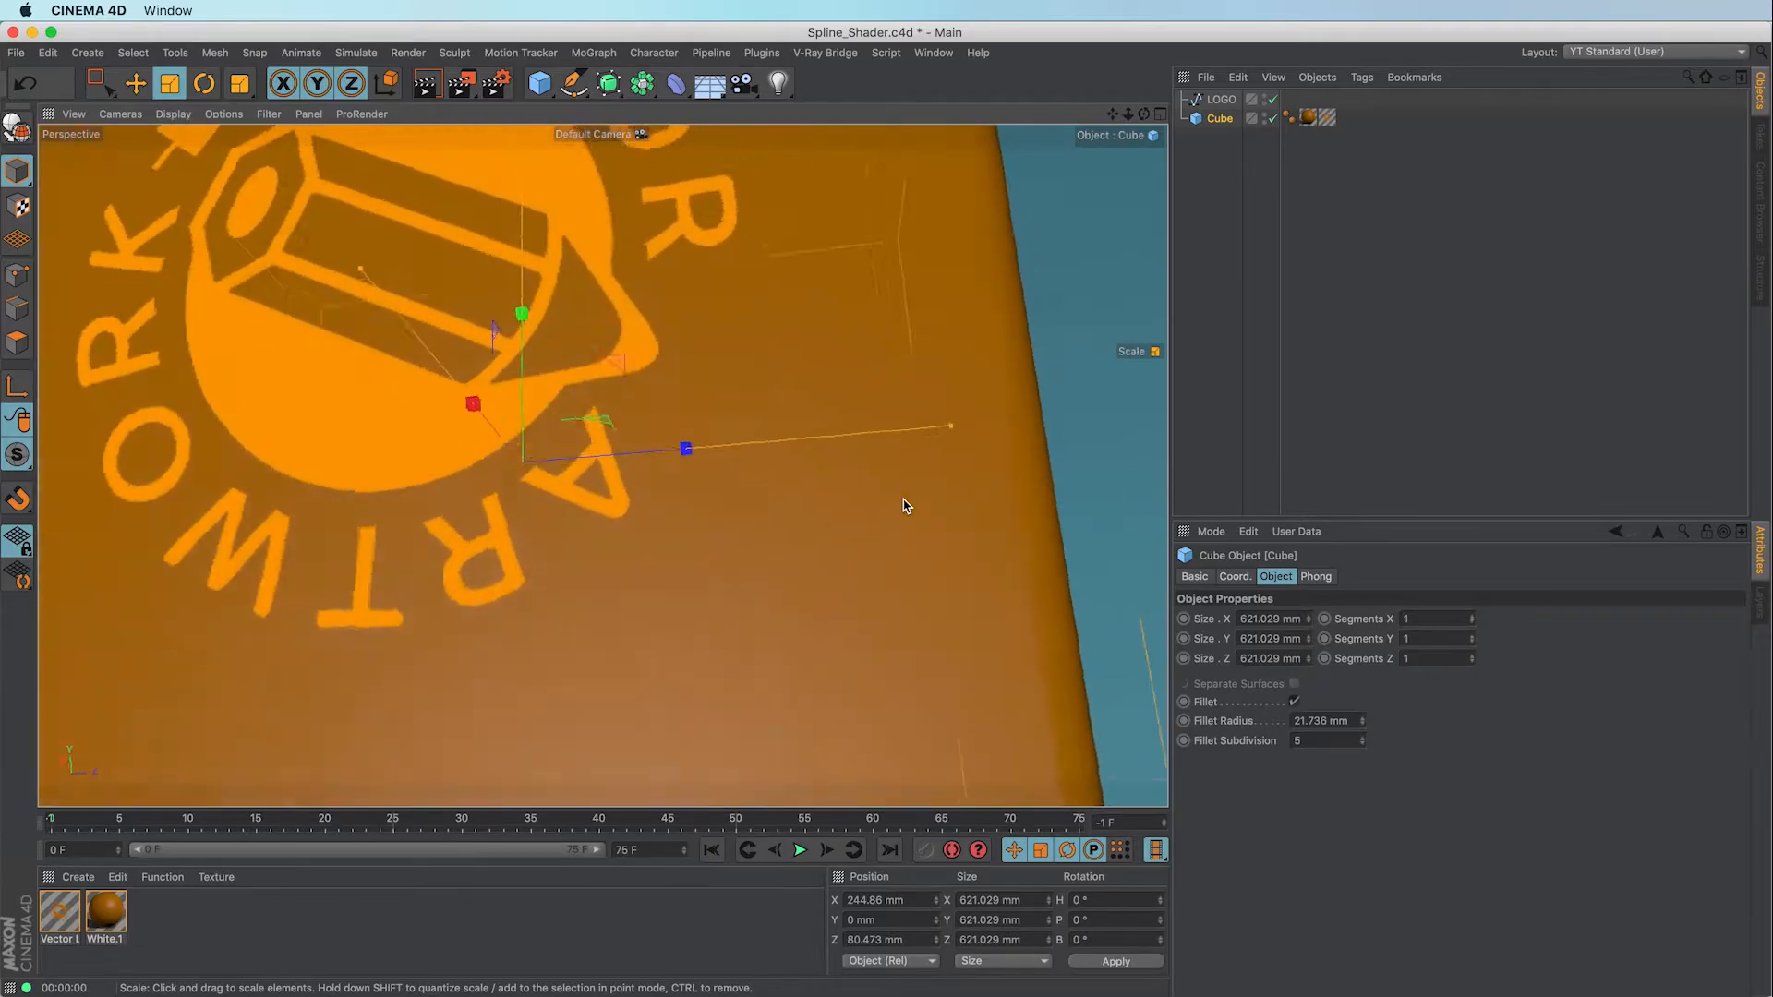
scroll(905, 505, up, 10)
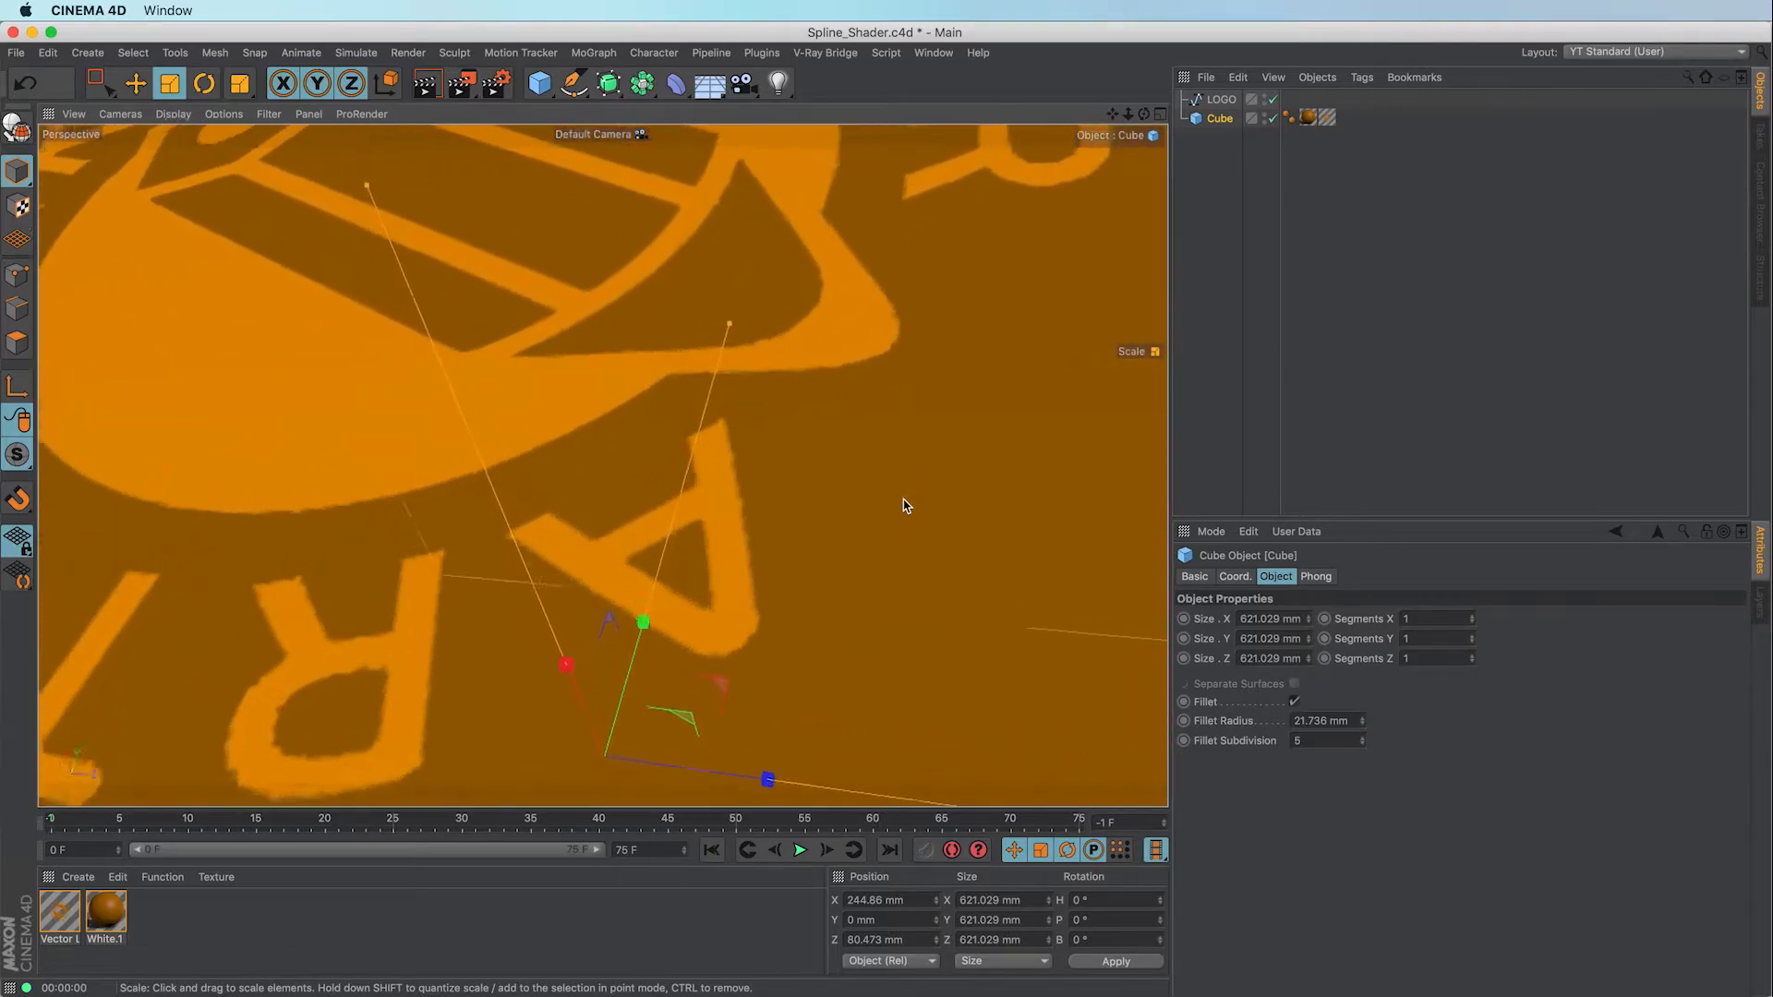
scroll(904, 505, up, 6)
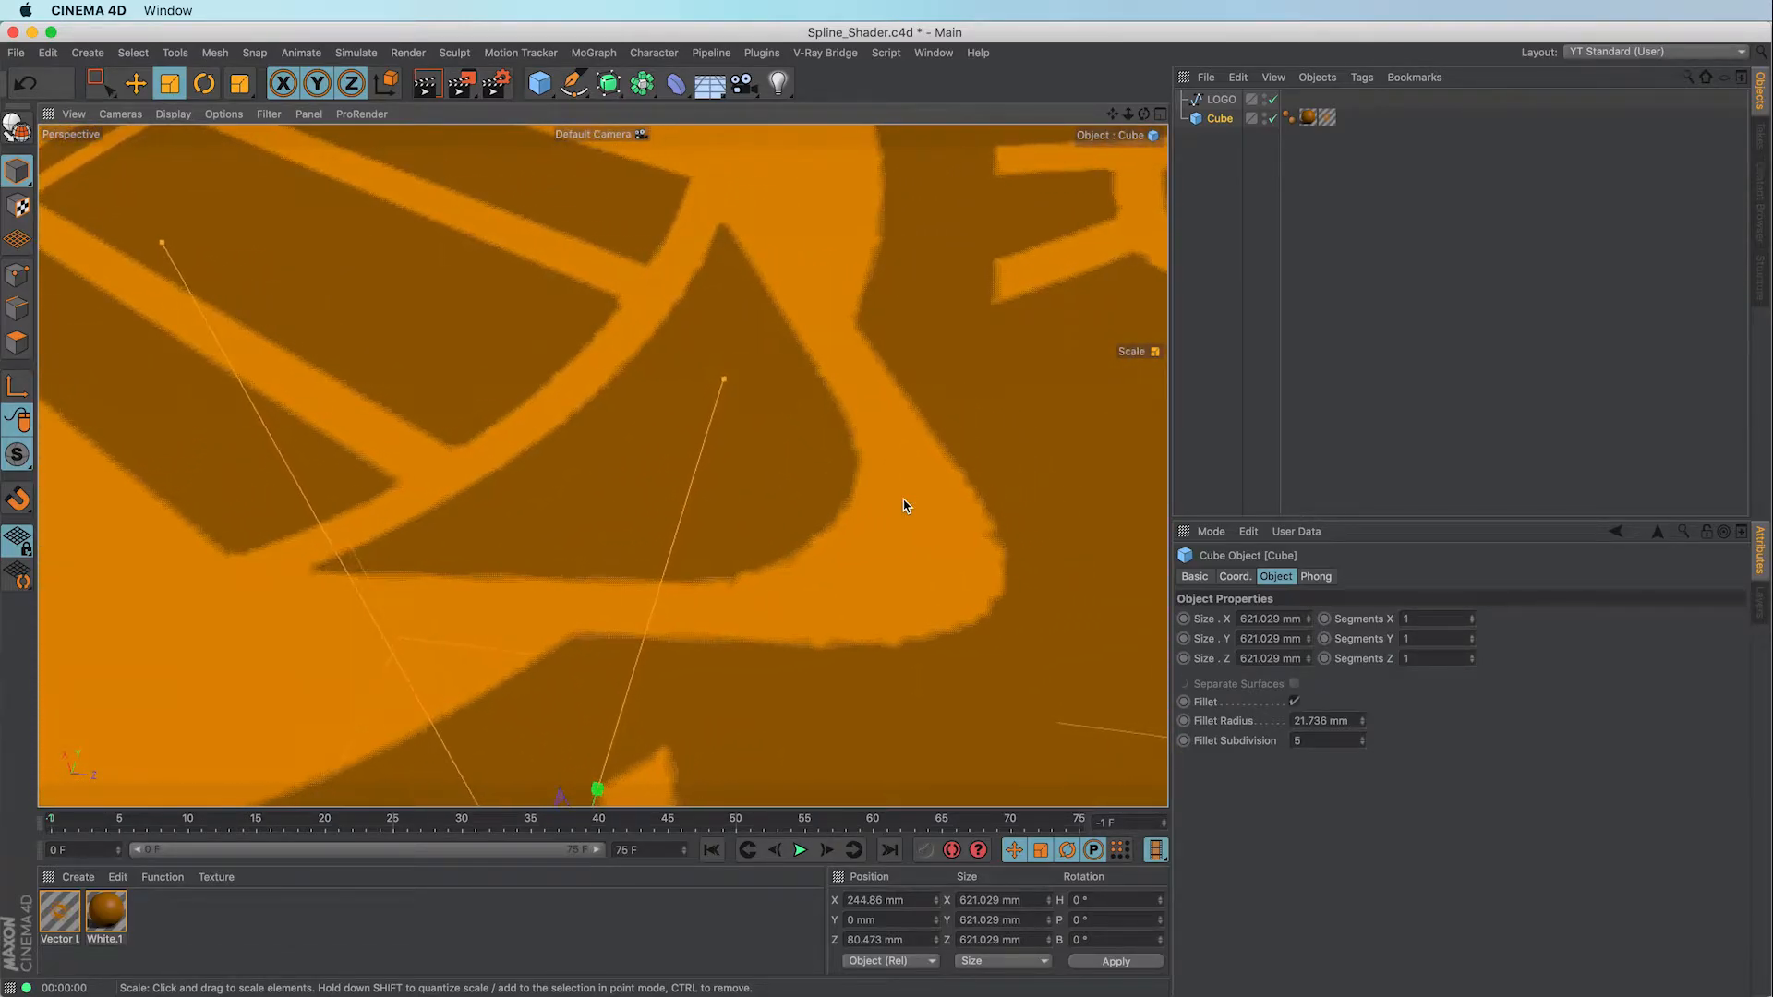
key(super+r)
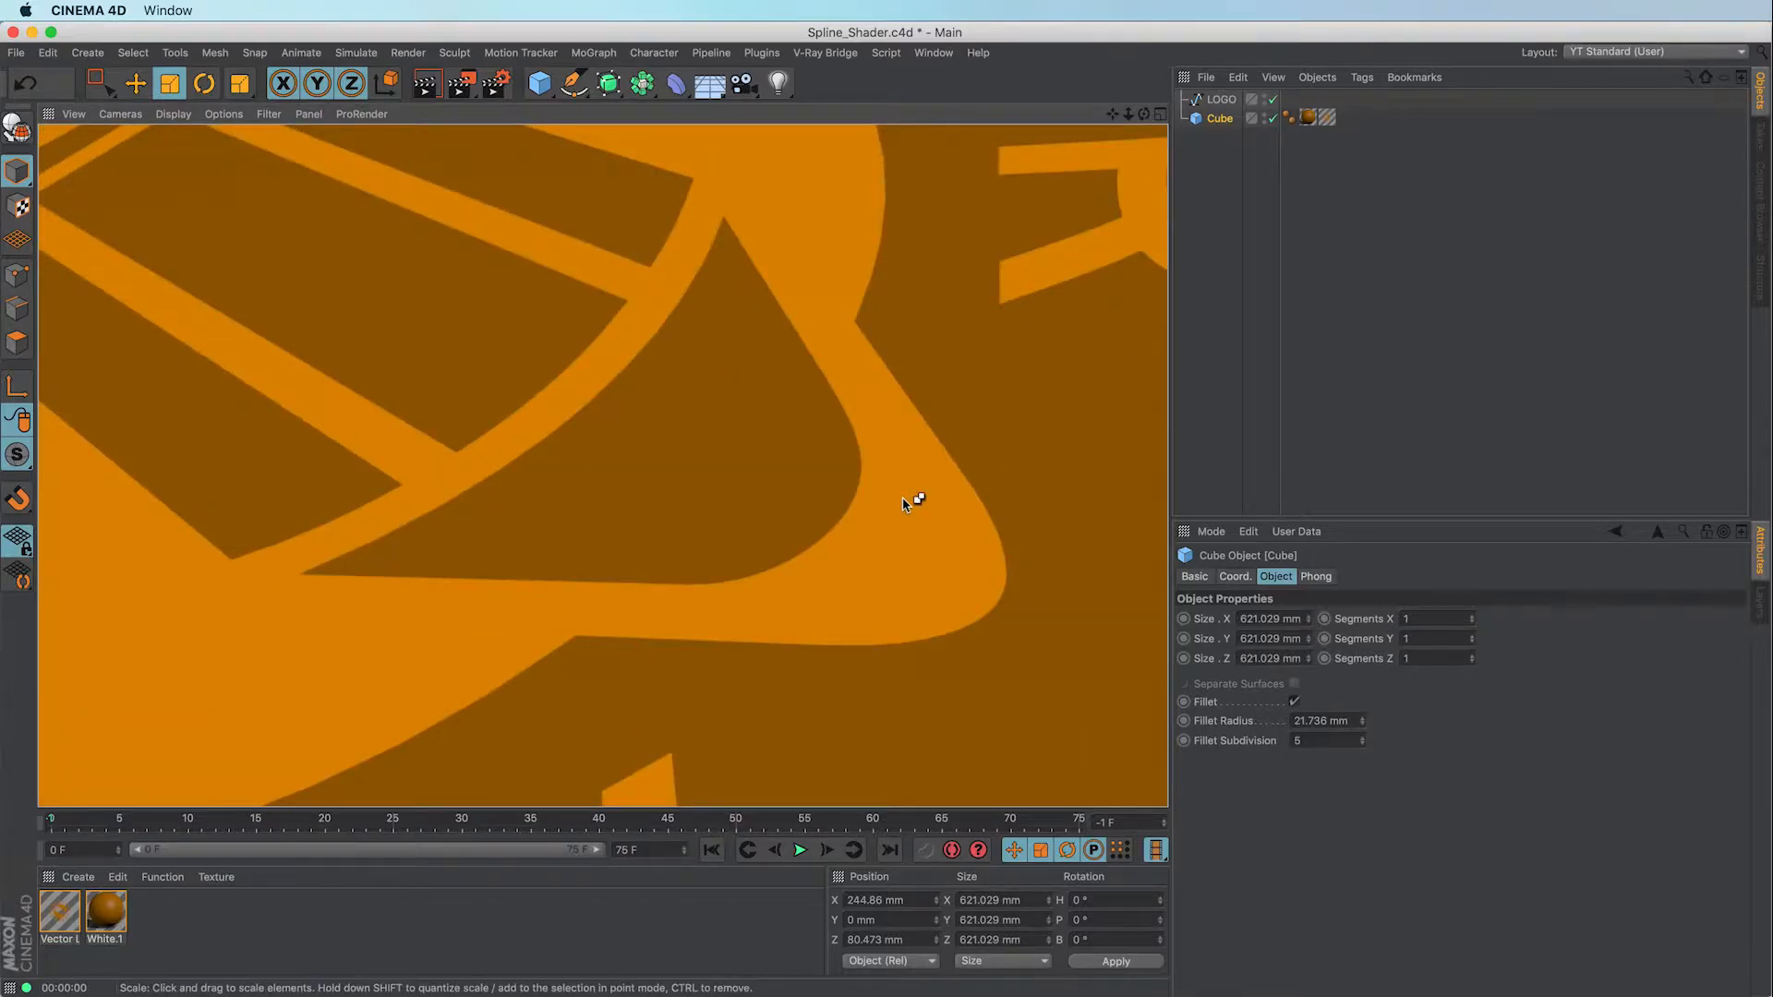
scroll(903, 501, down, 15)
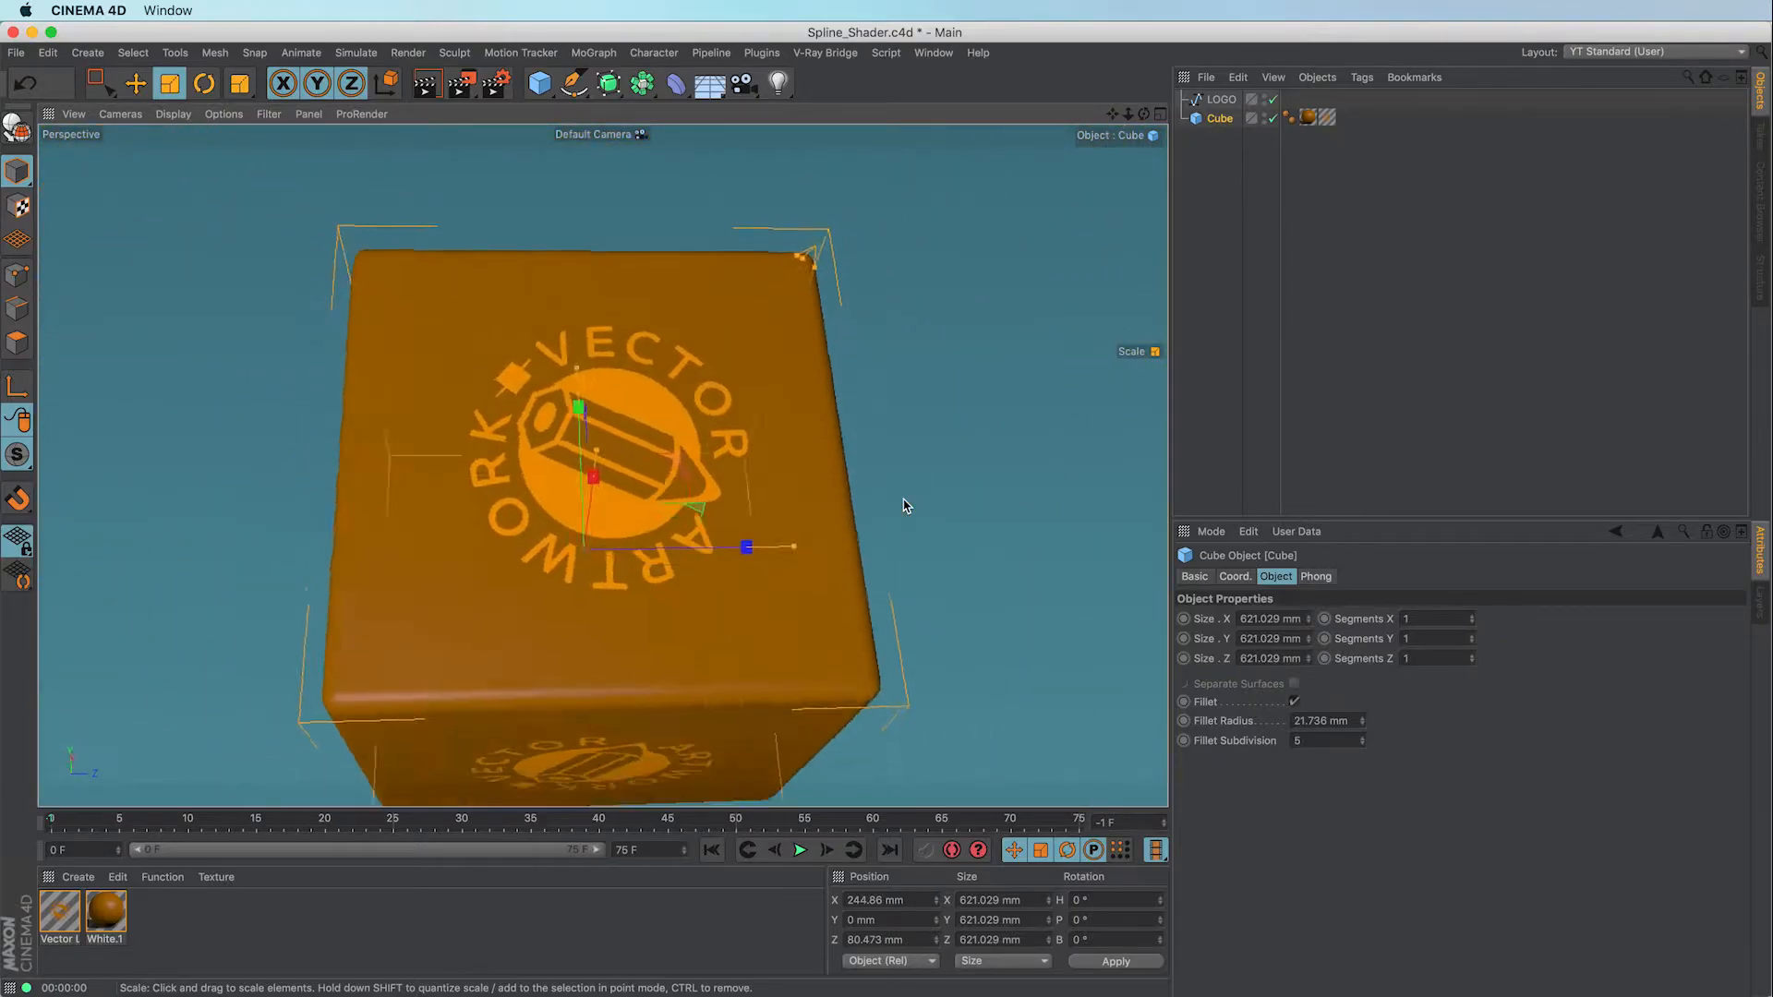
alt+drag(905, 505, 904, 505)
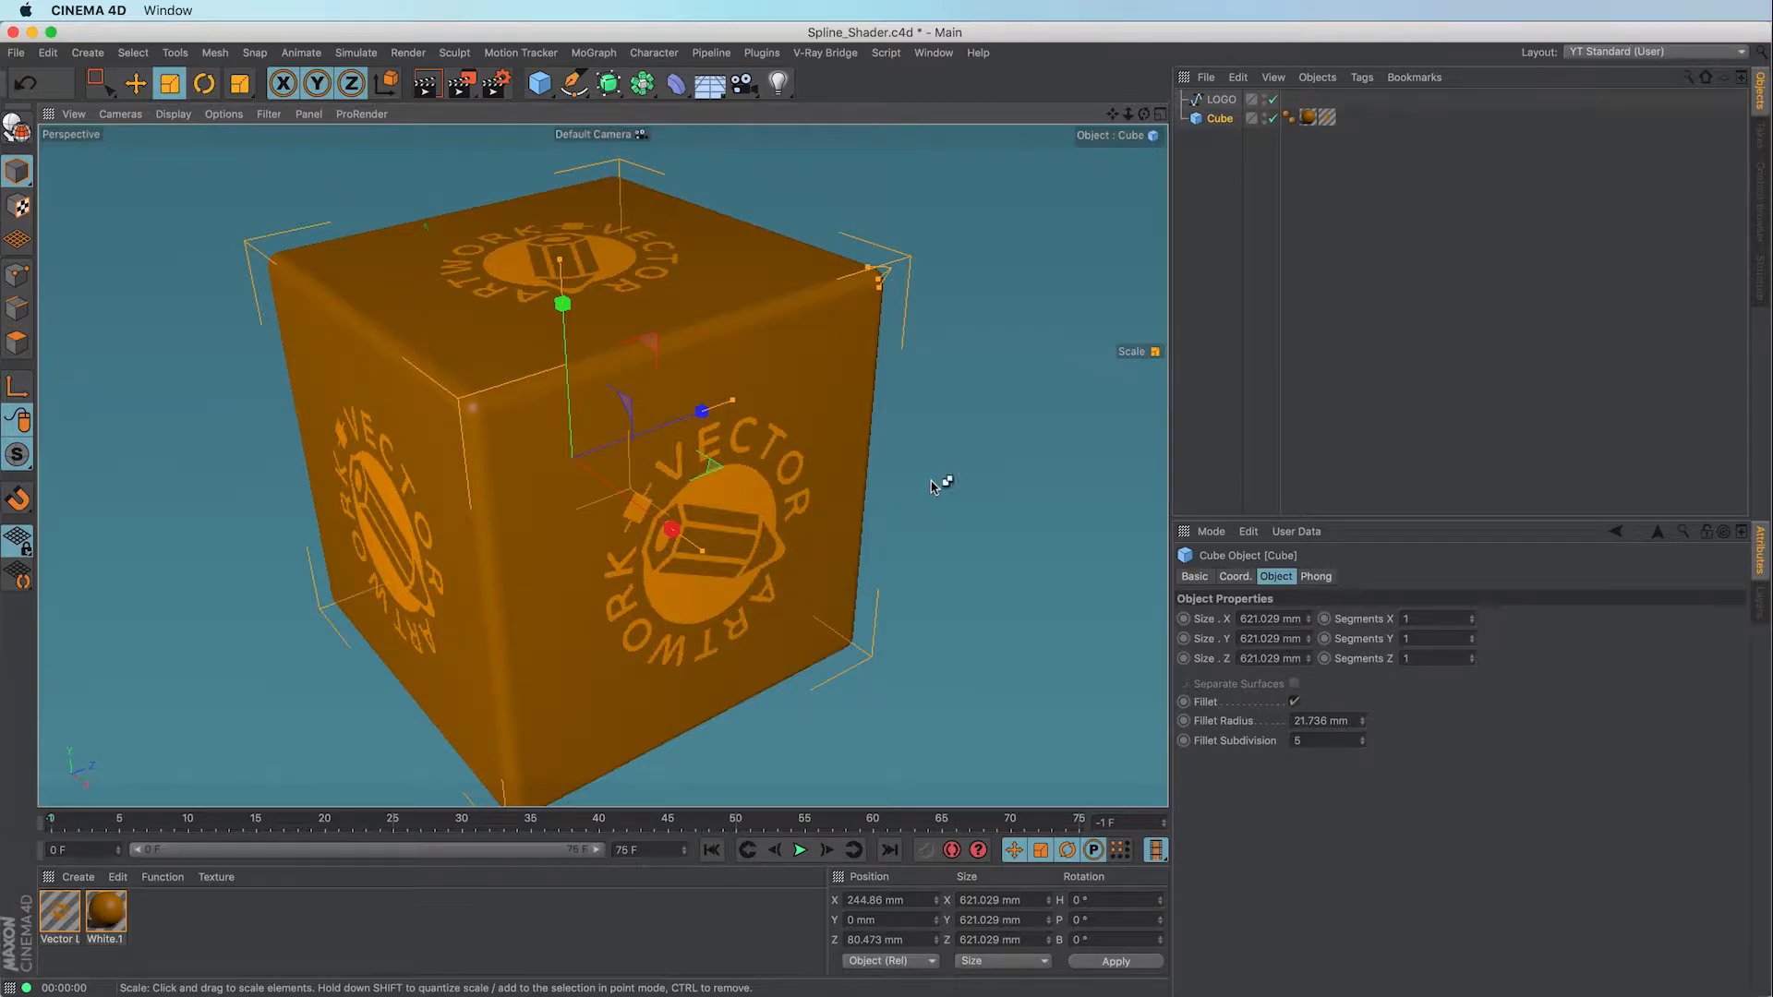
Switch to Illustrator, view the Vector_Artwork_Logo_ai8_Spline.ai document and inspect the logo's paths in outline mode
key(super+Tab)
key(super+Tab)
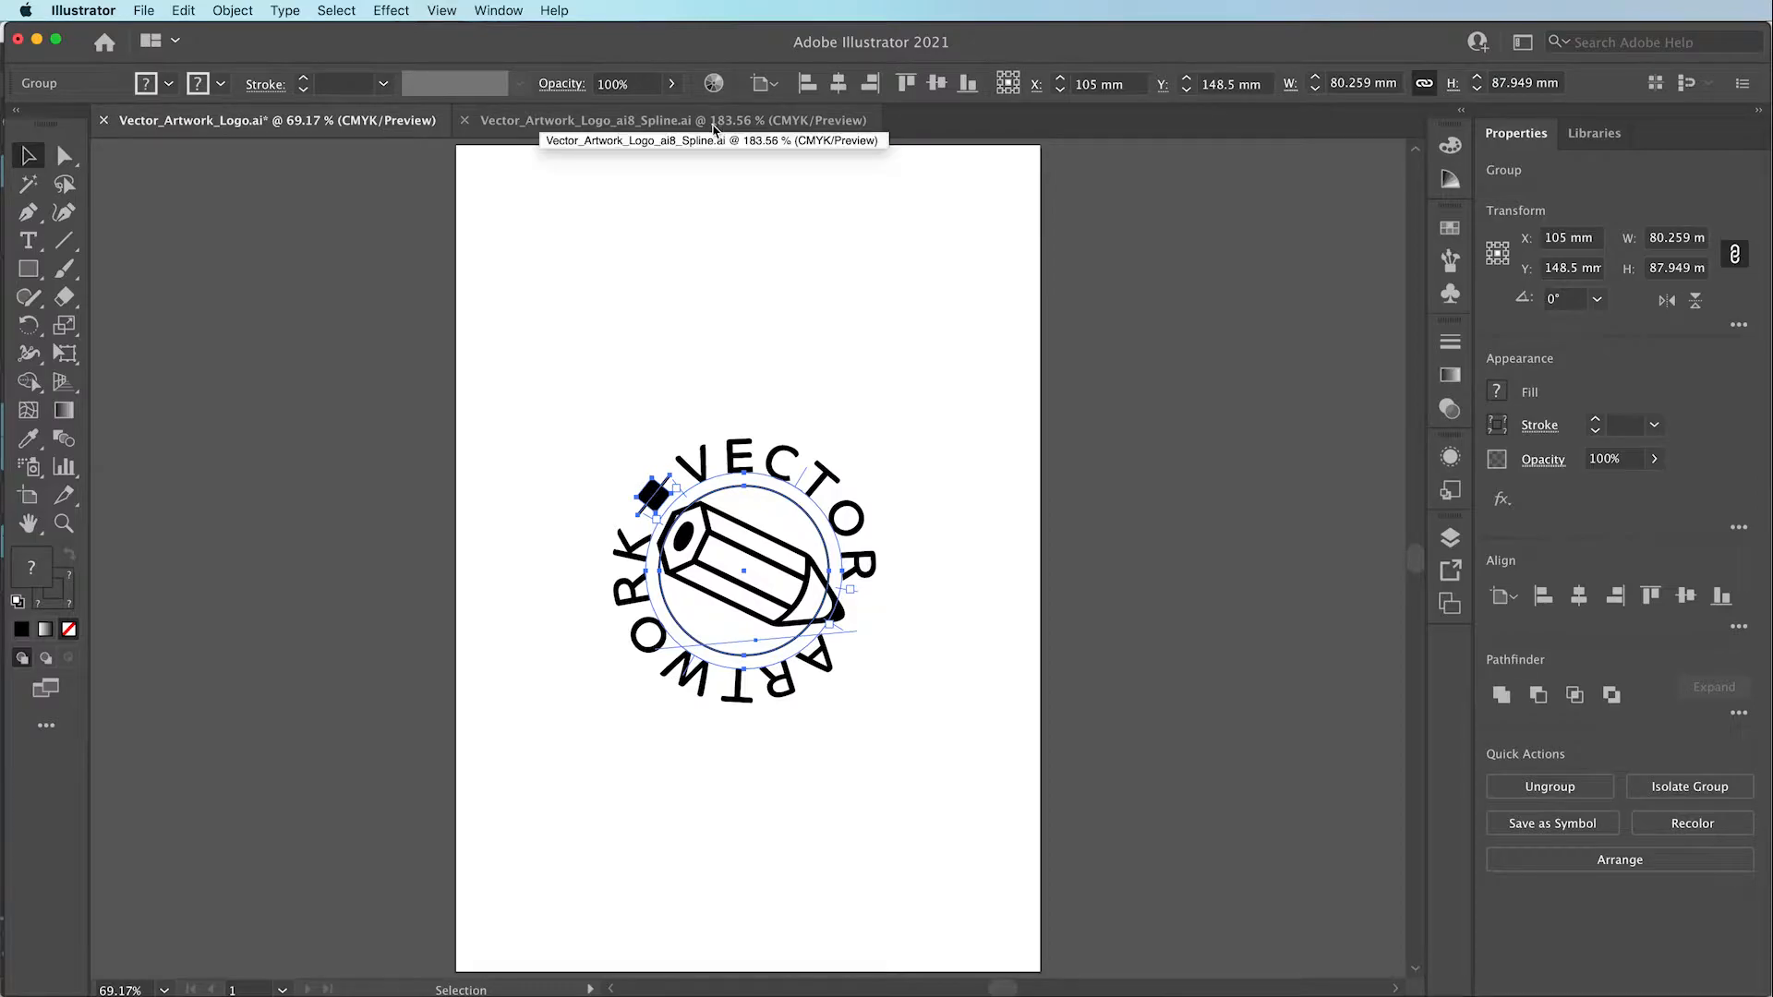
click(715, 123)
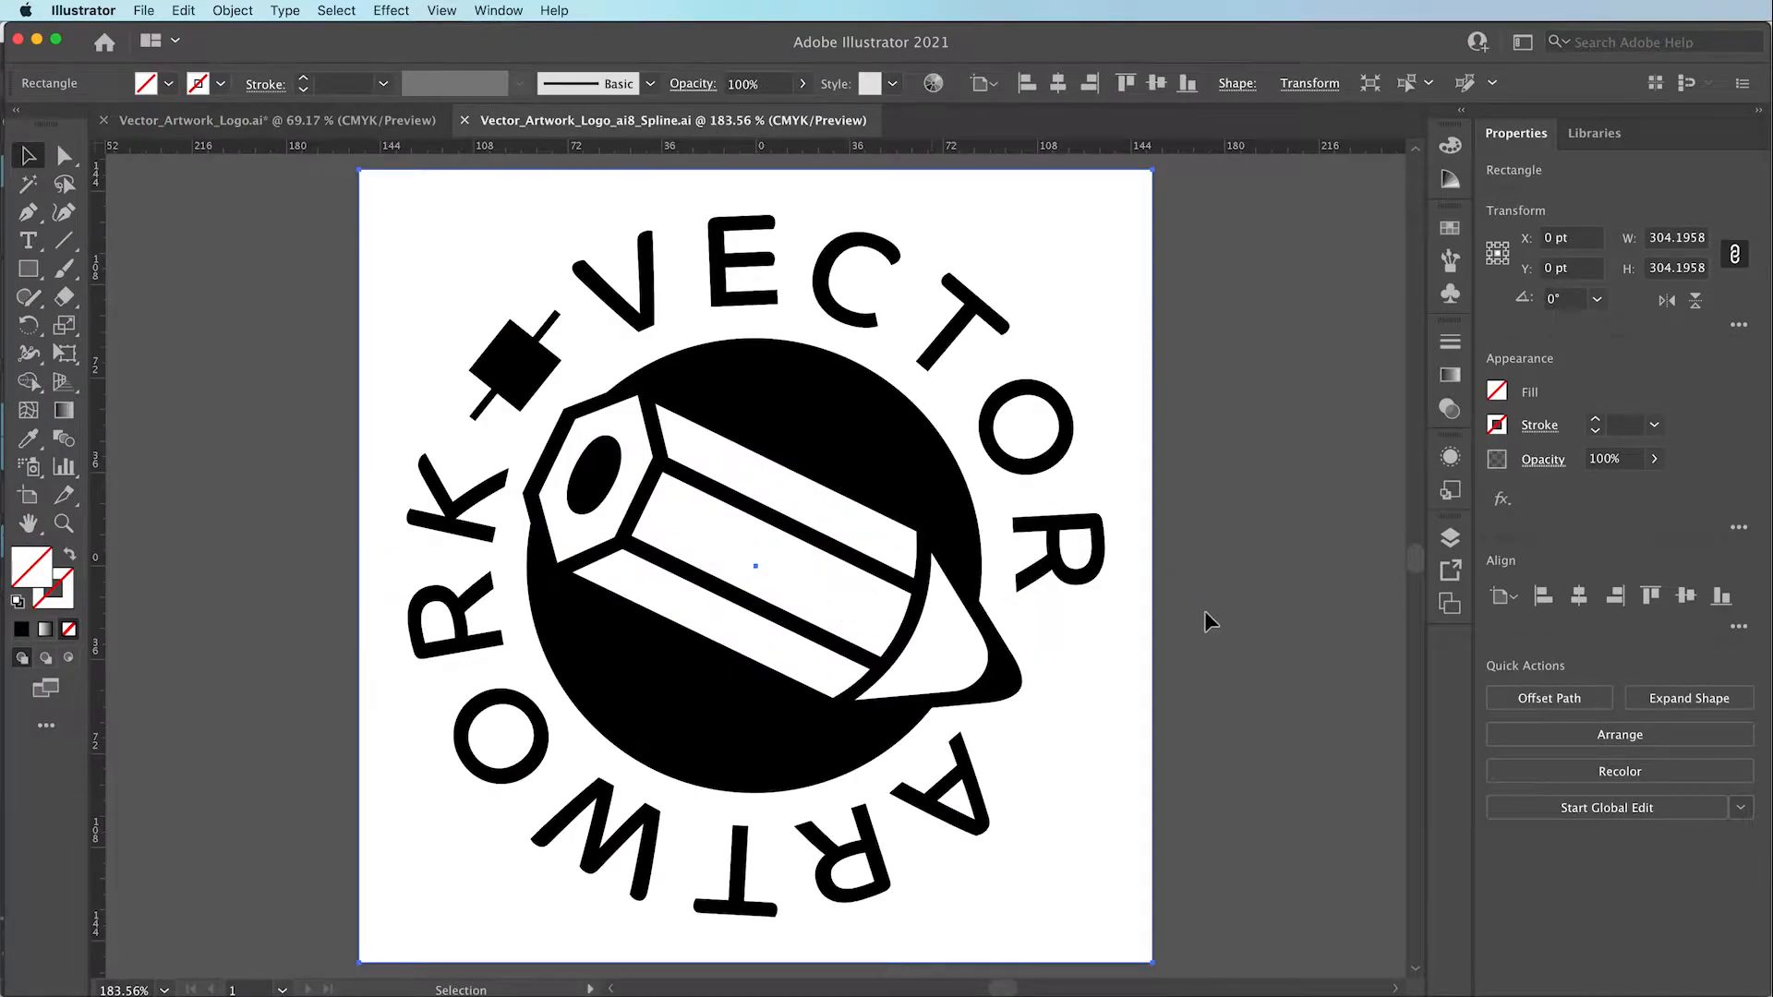
key(super+y)
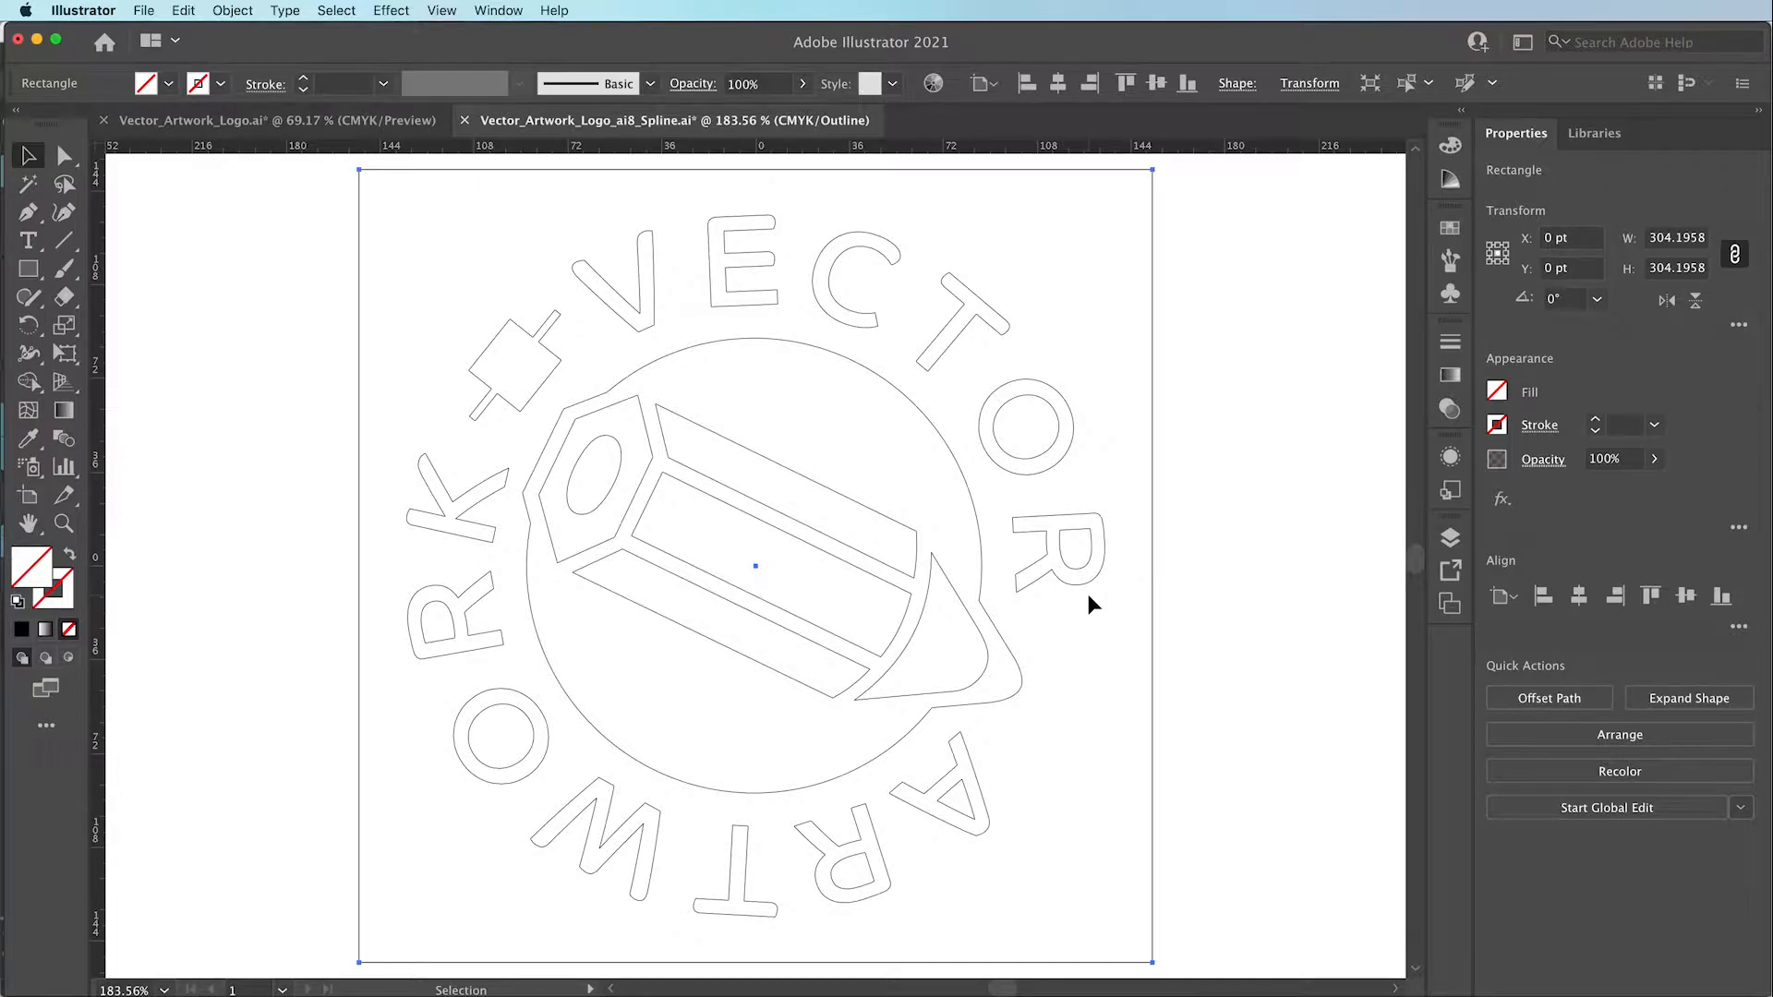
key(super+y)
click(1201, 475)
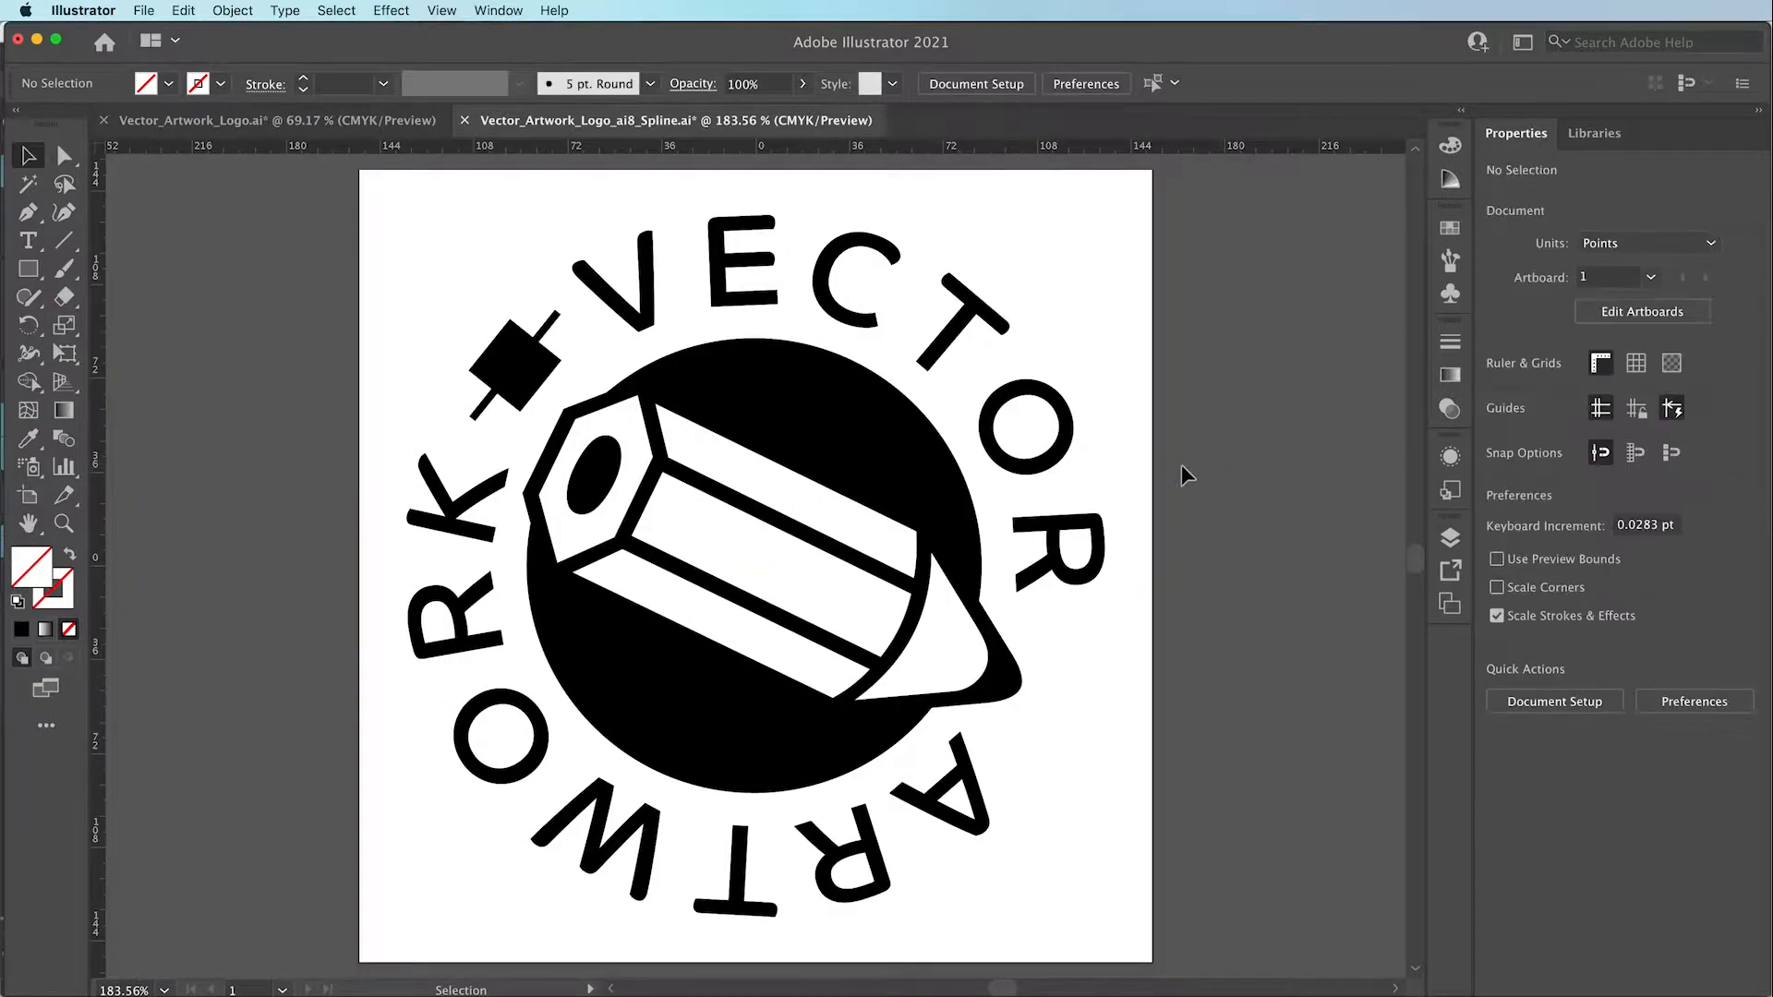
Select the unfilled square around the logo and set the ruler origin at its centre point
click(1155, 490)
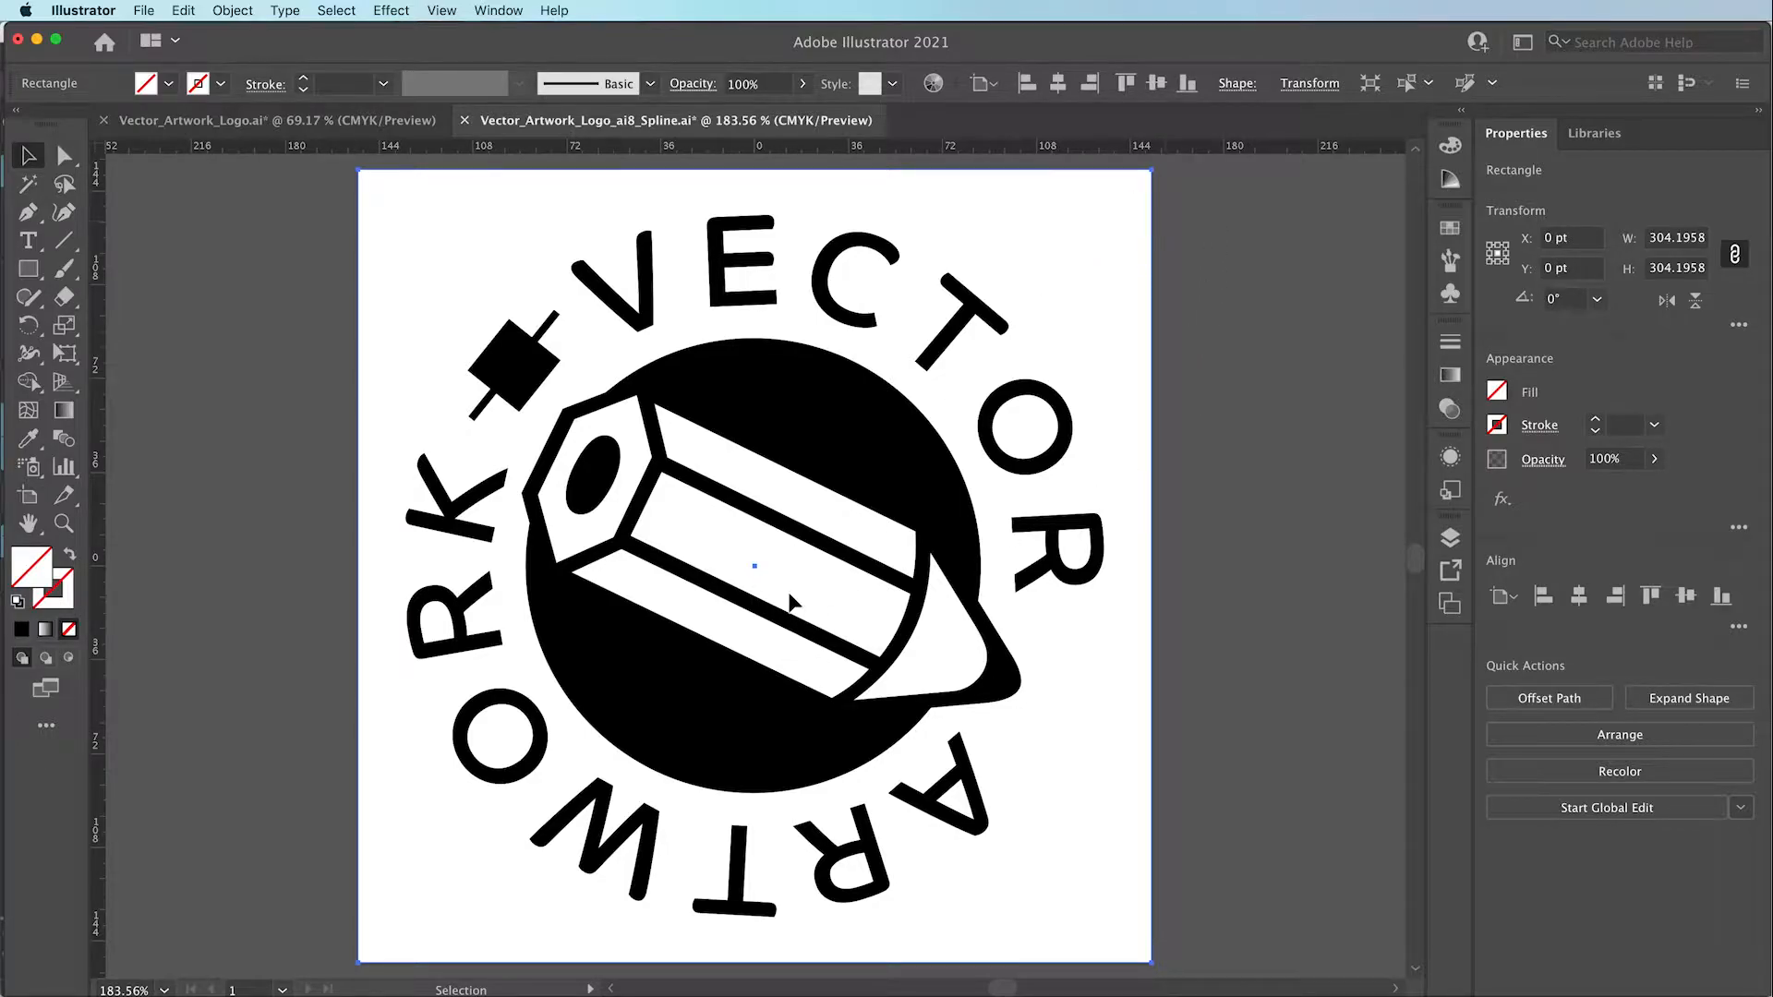
mouse_move(732, 581)
super+mouse_down()
mouse_move(803, 554)
mouse_move(1160, 542)
super+mouse_up()
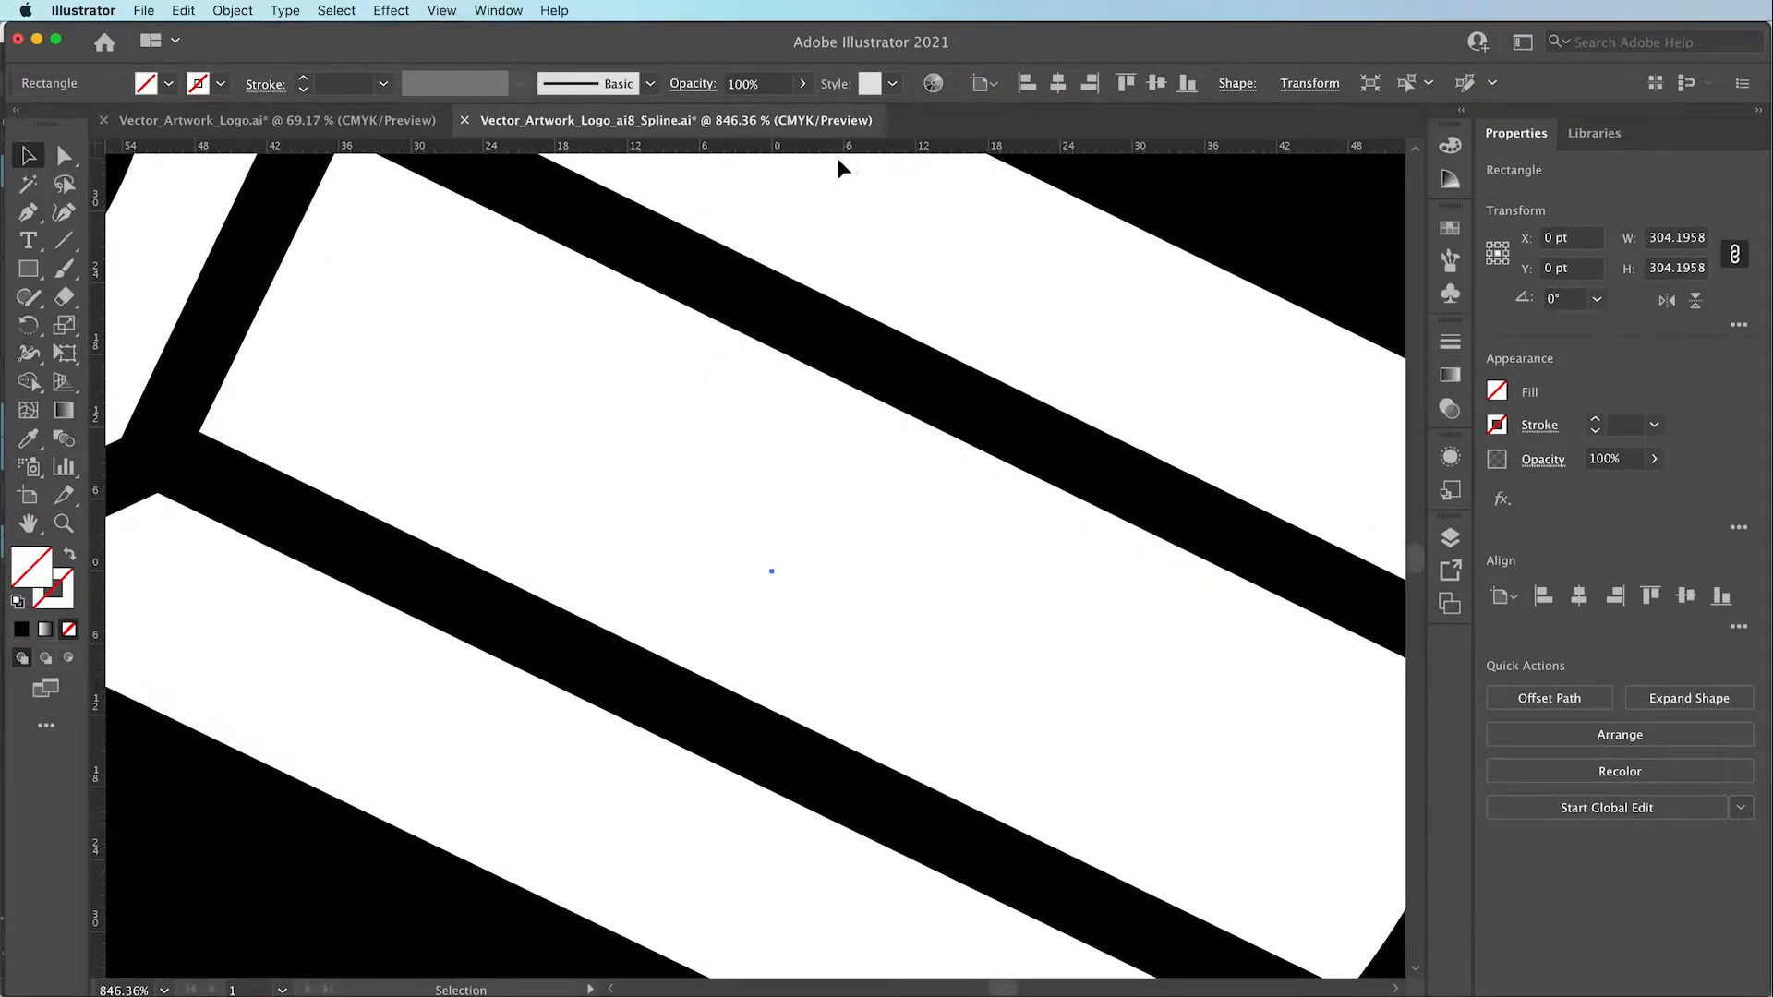
key(super+r)
key(super+r)
drag(102, 157, 771, 572)
alt+super+click(758, 567)
alt+drag(757, 567, 296, 631)
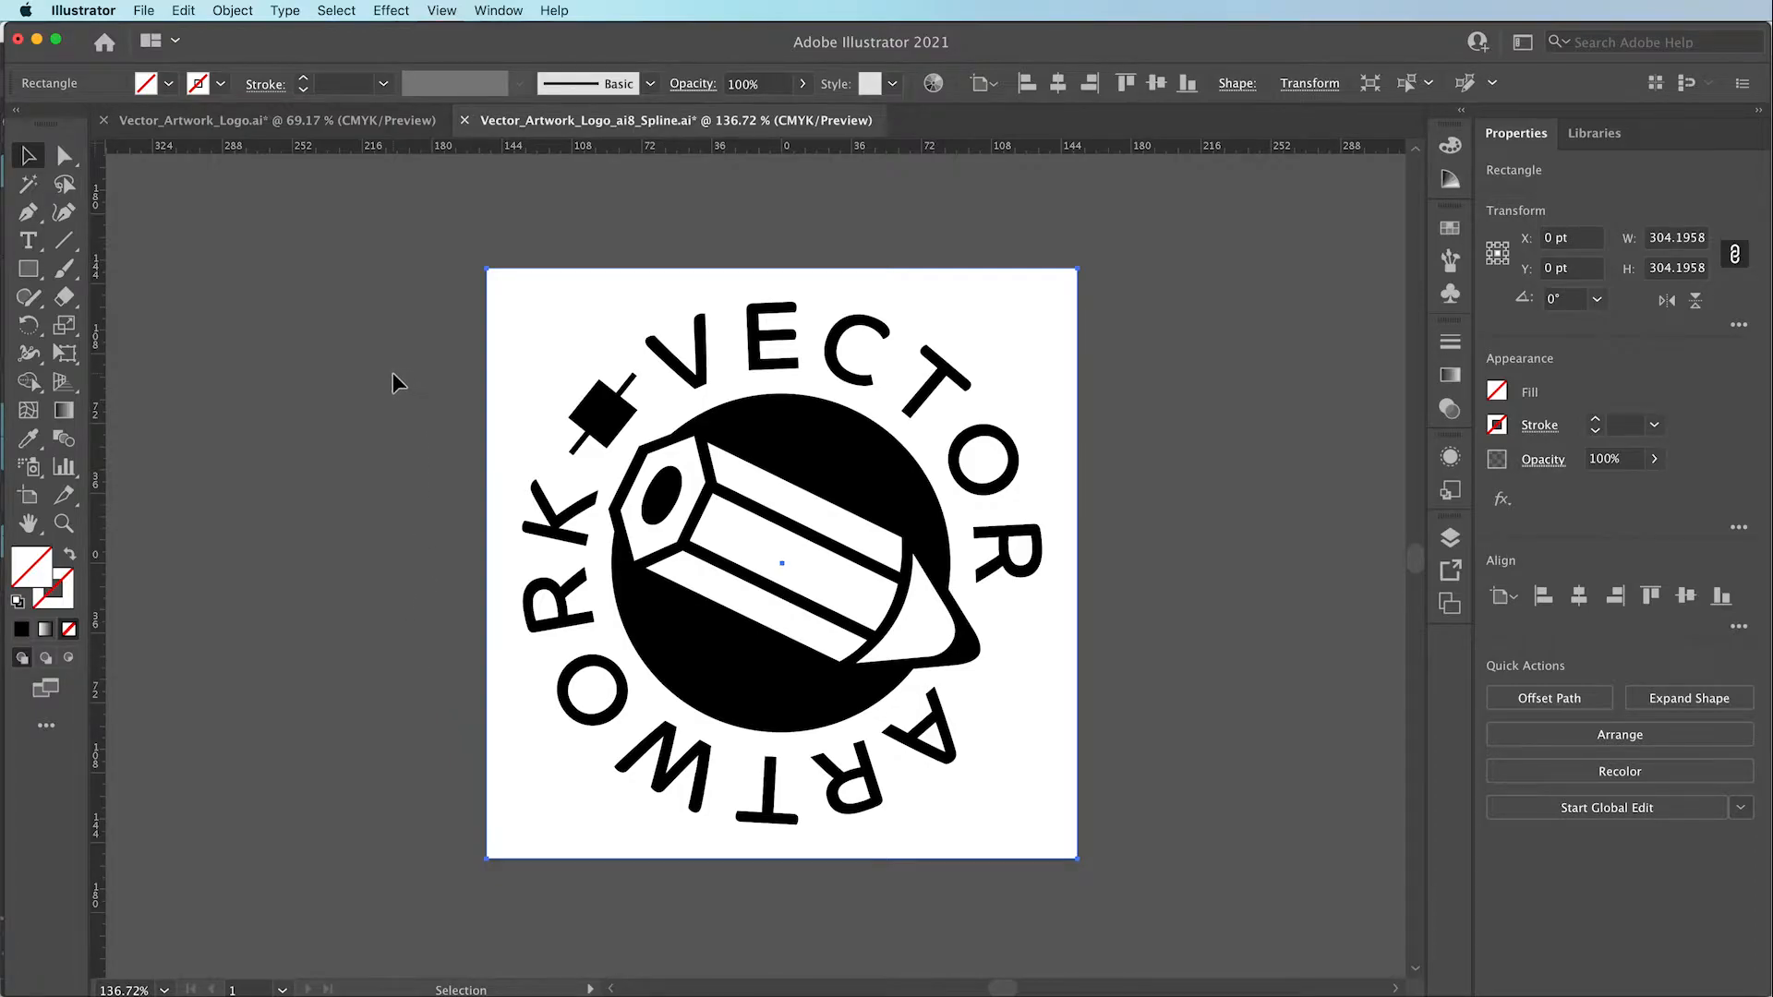
Save the artwork as Vector_Artwork_Logo_ai8_Spline.ai in the Illustrator 8 version, replacing the existing file
key(super+shift+s)
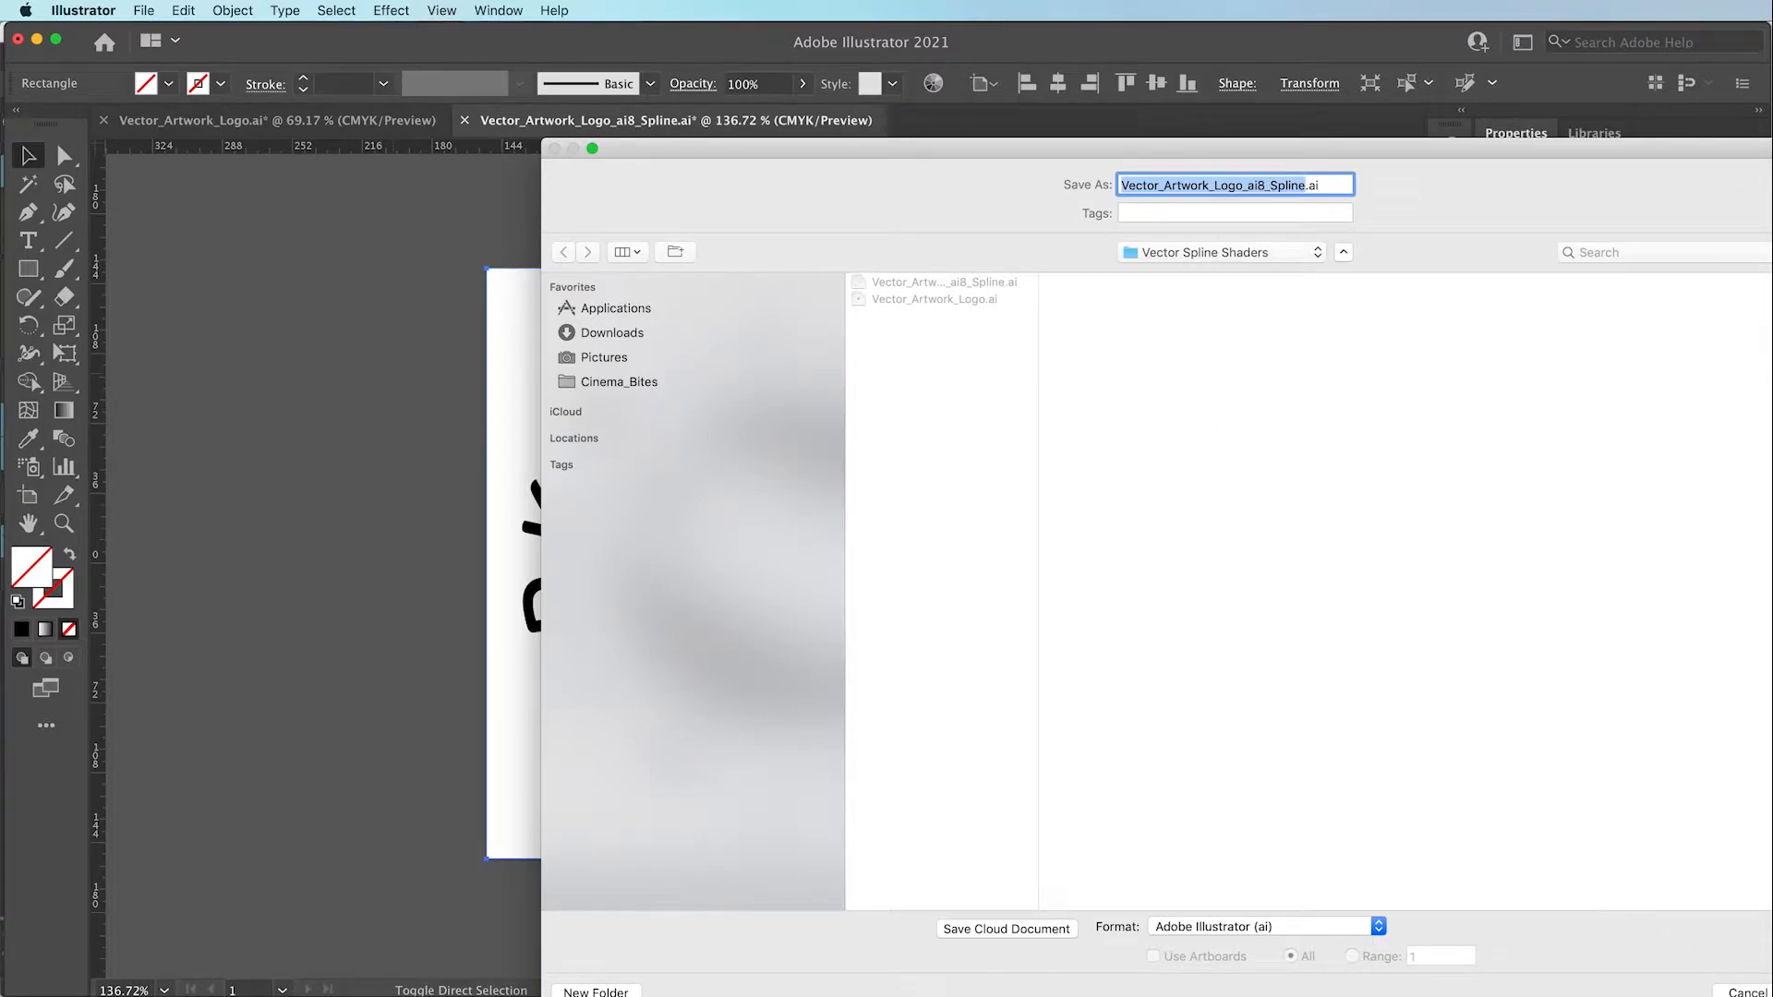
drag(1373, 172, 985, 24)
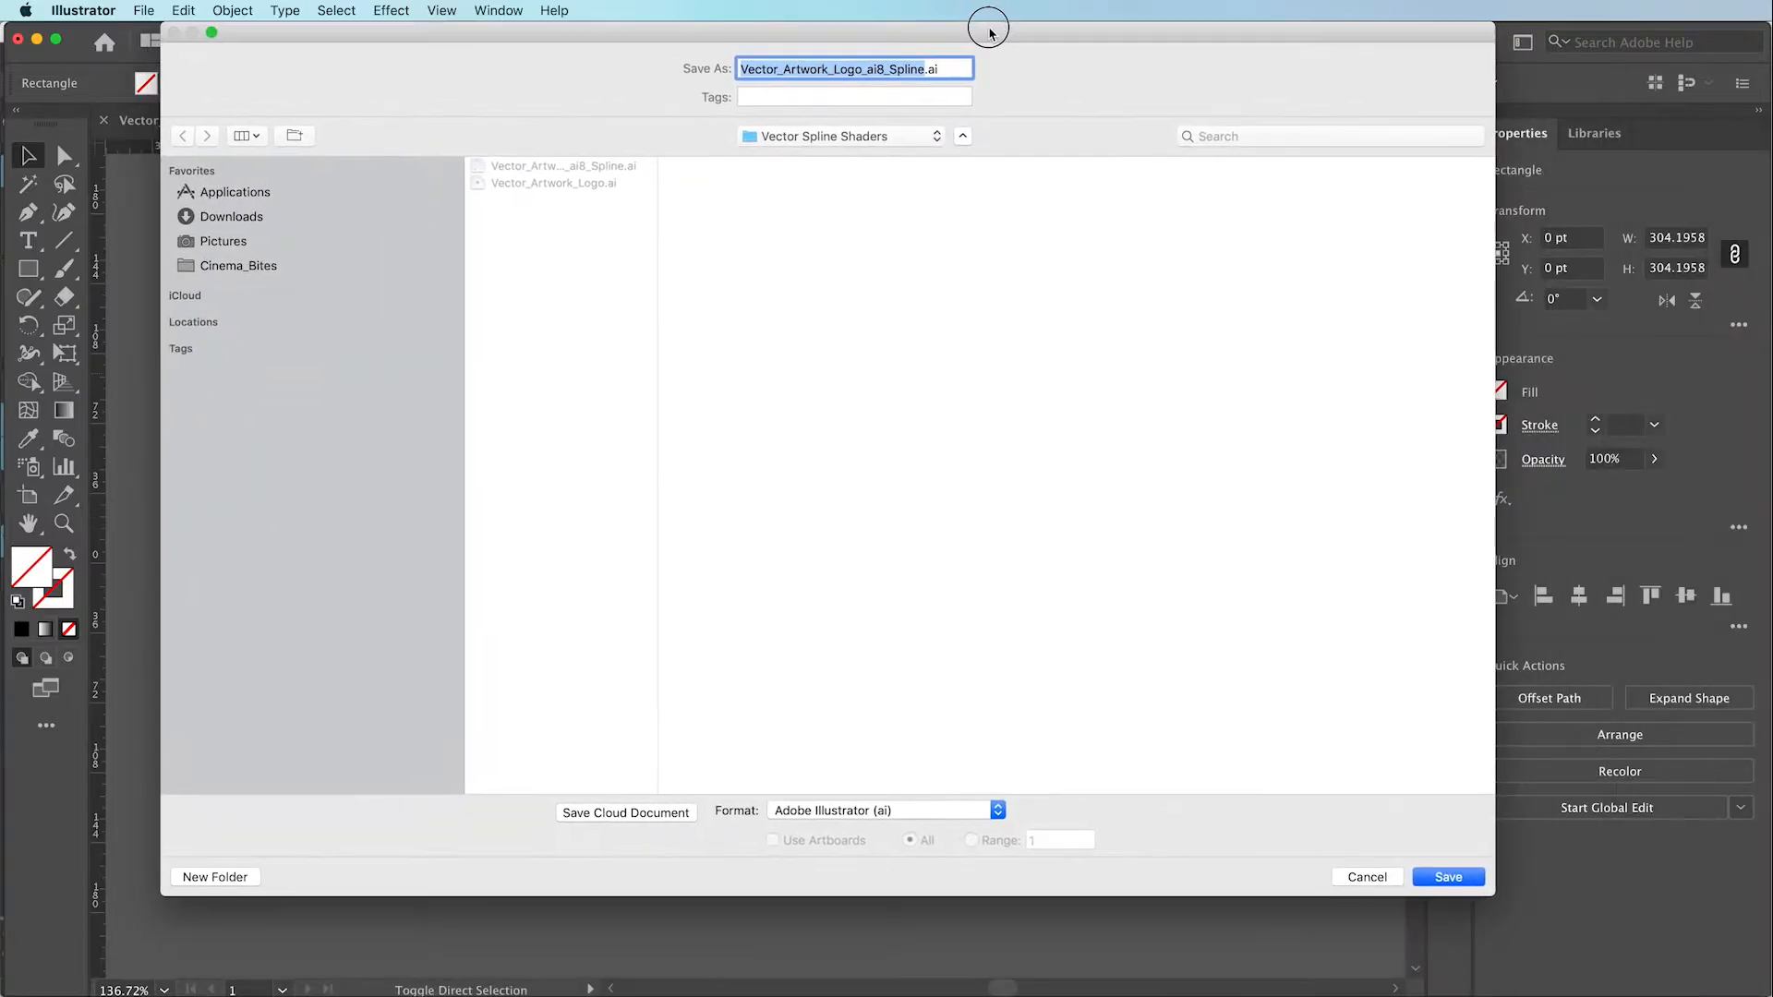
click(1448, 879)
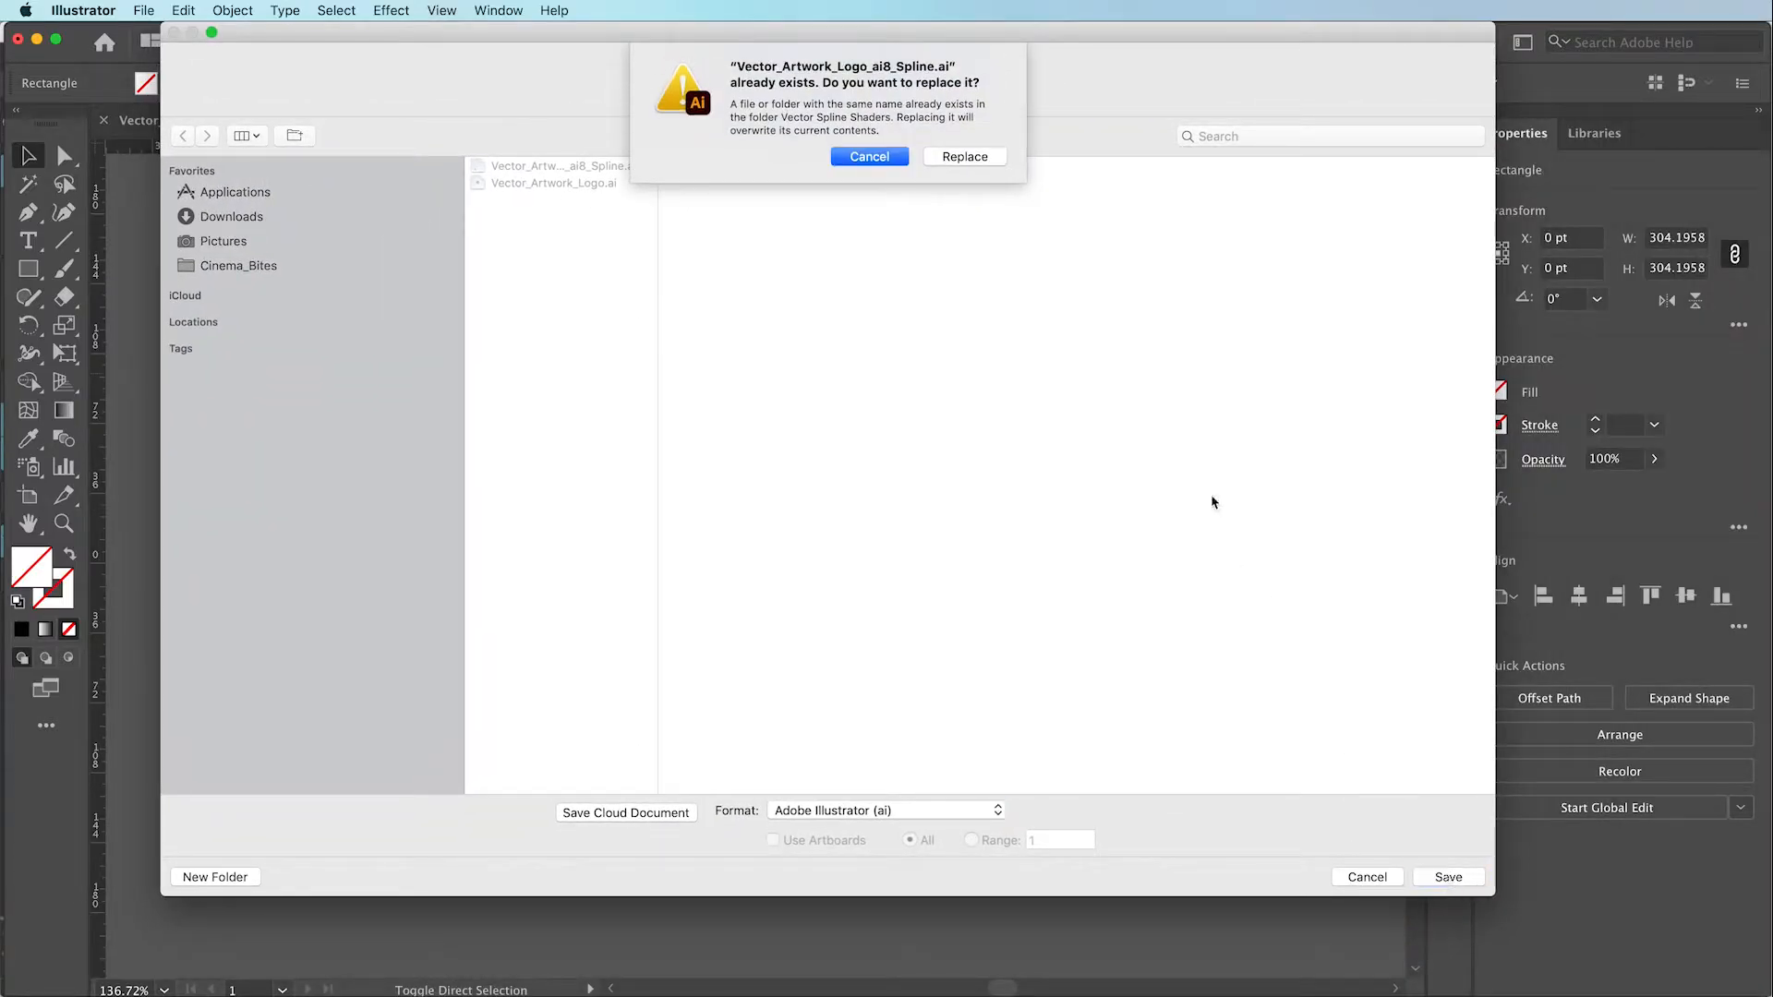
click(965, 156)
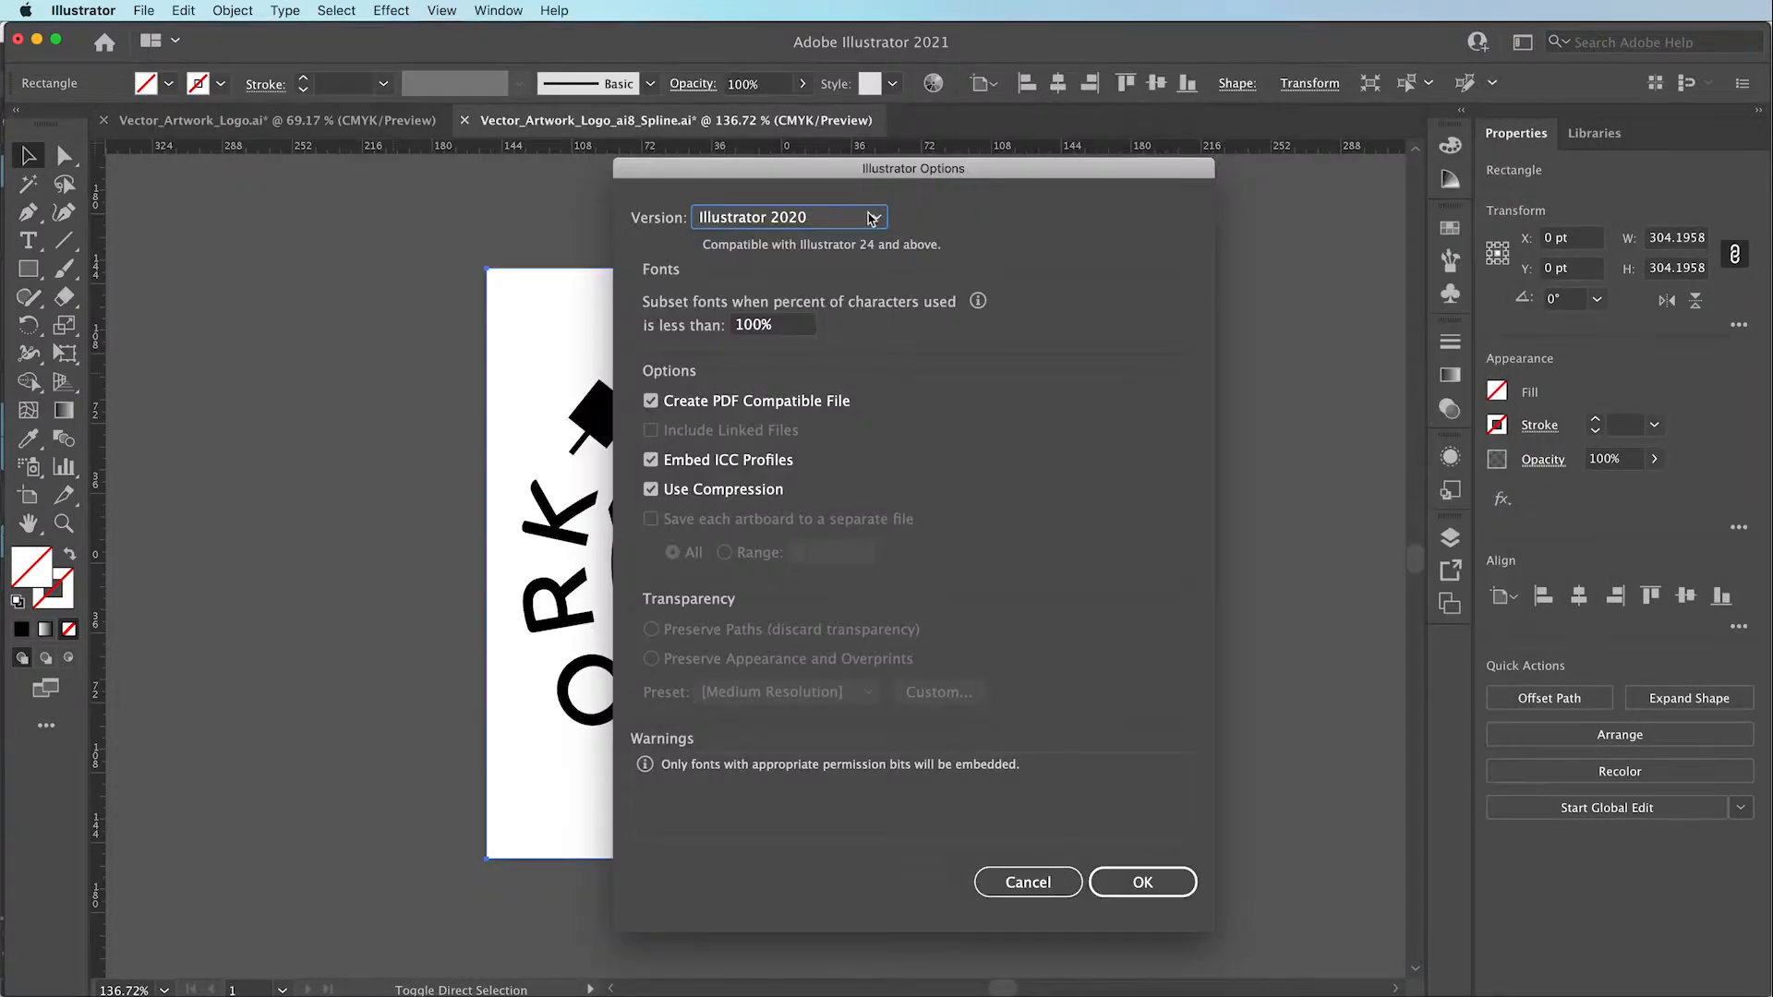
drag(790, 182, 580, 52)
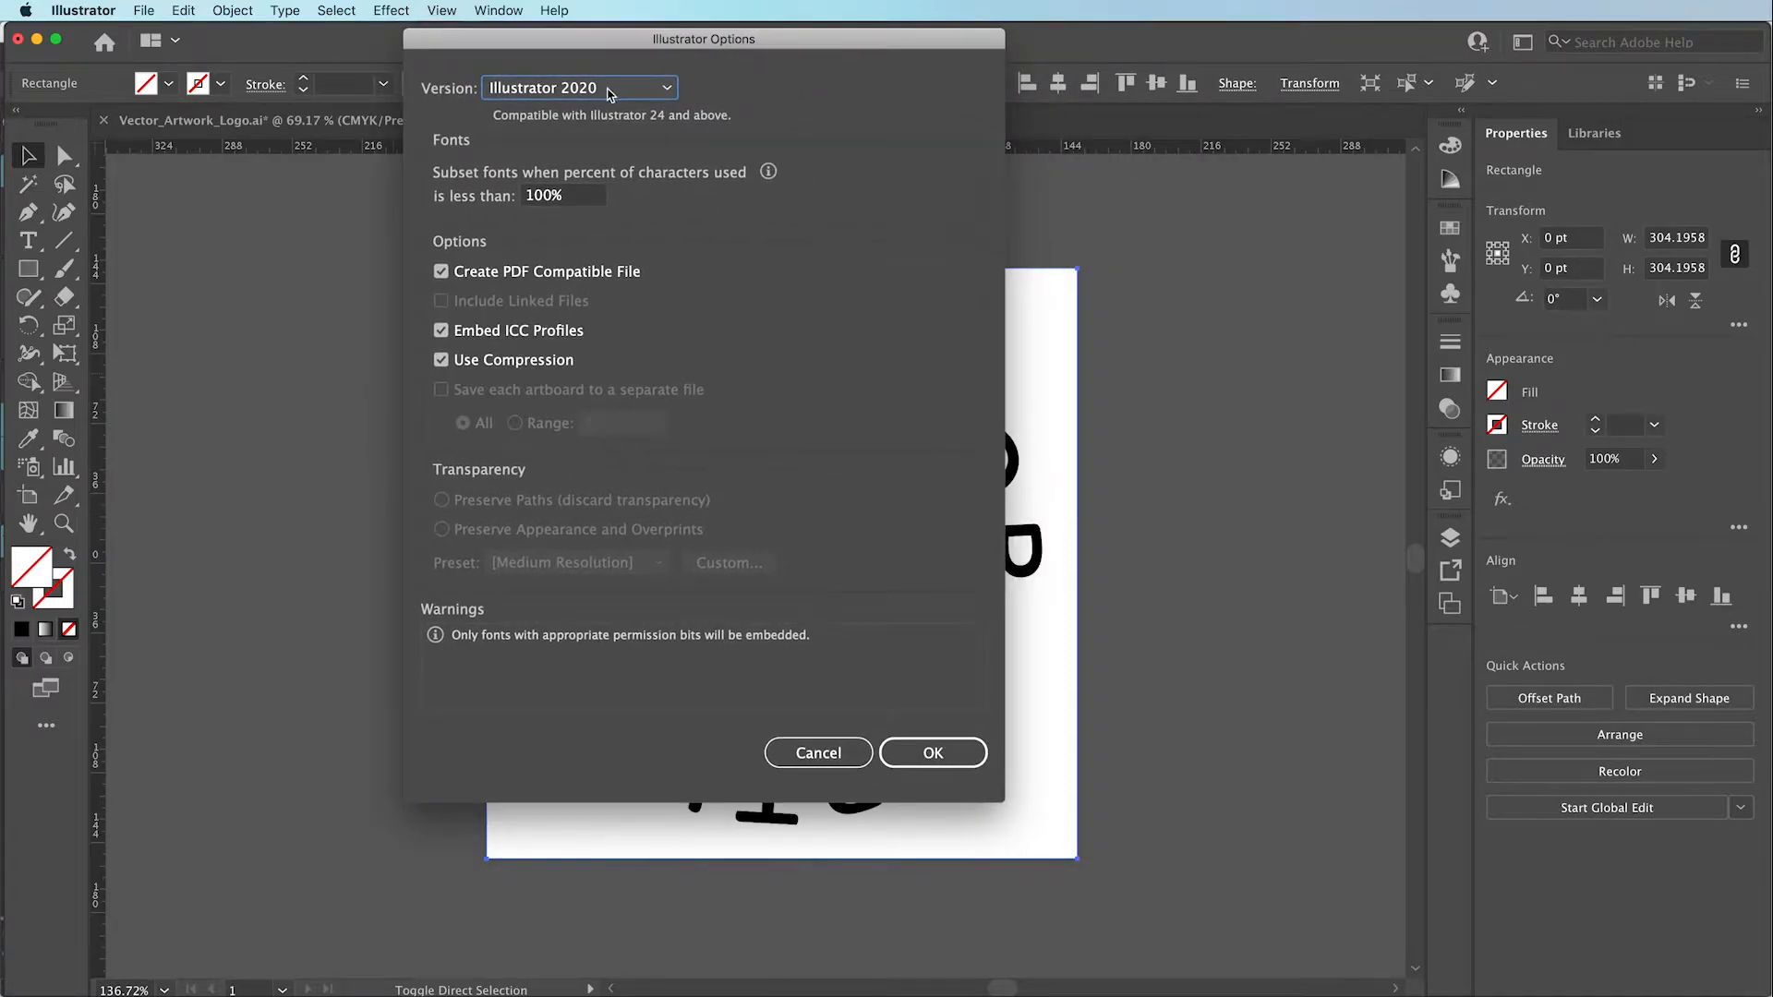
click(623, 90)
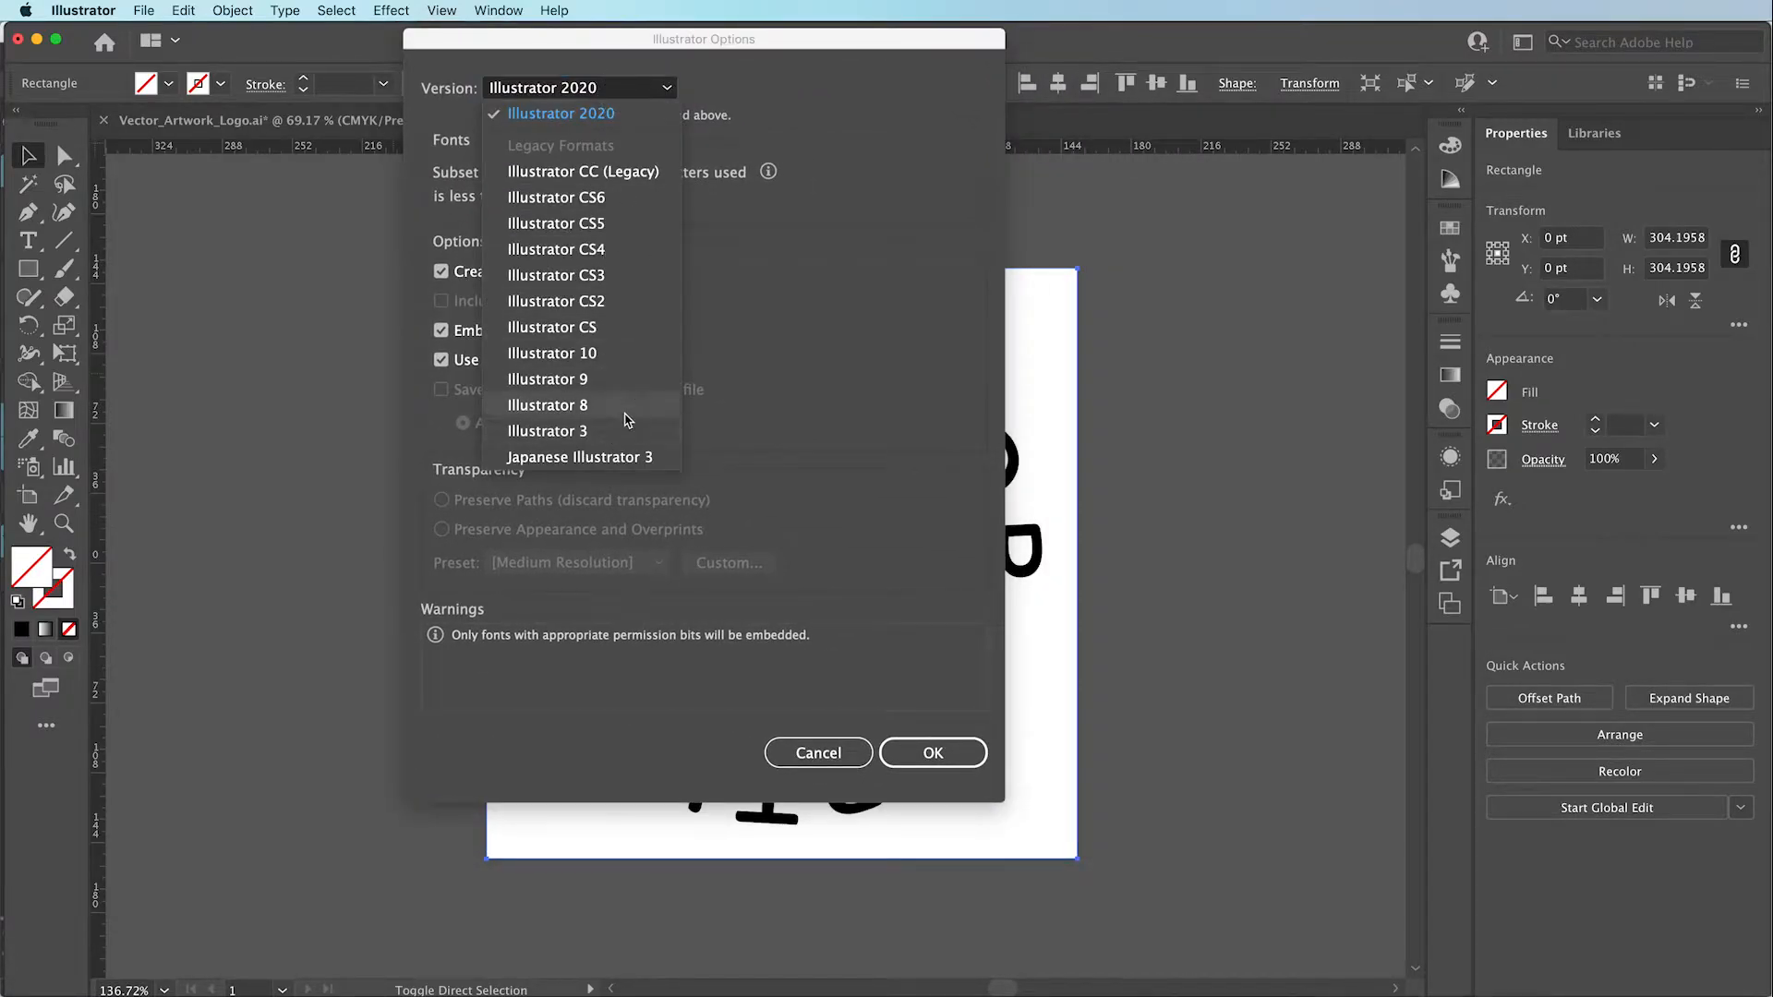
click(624, 415)
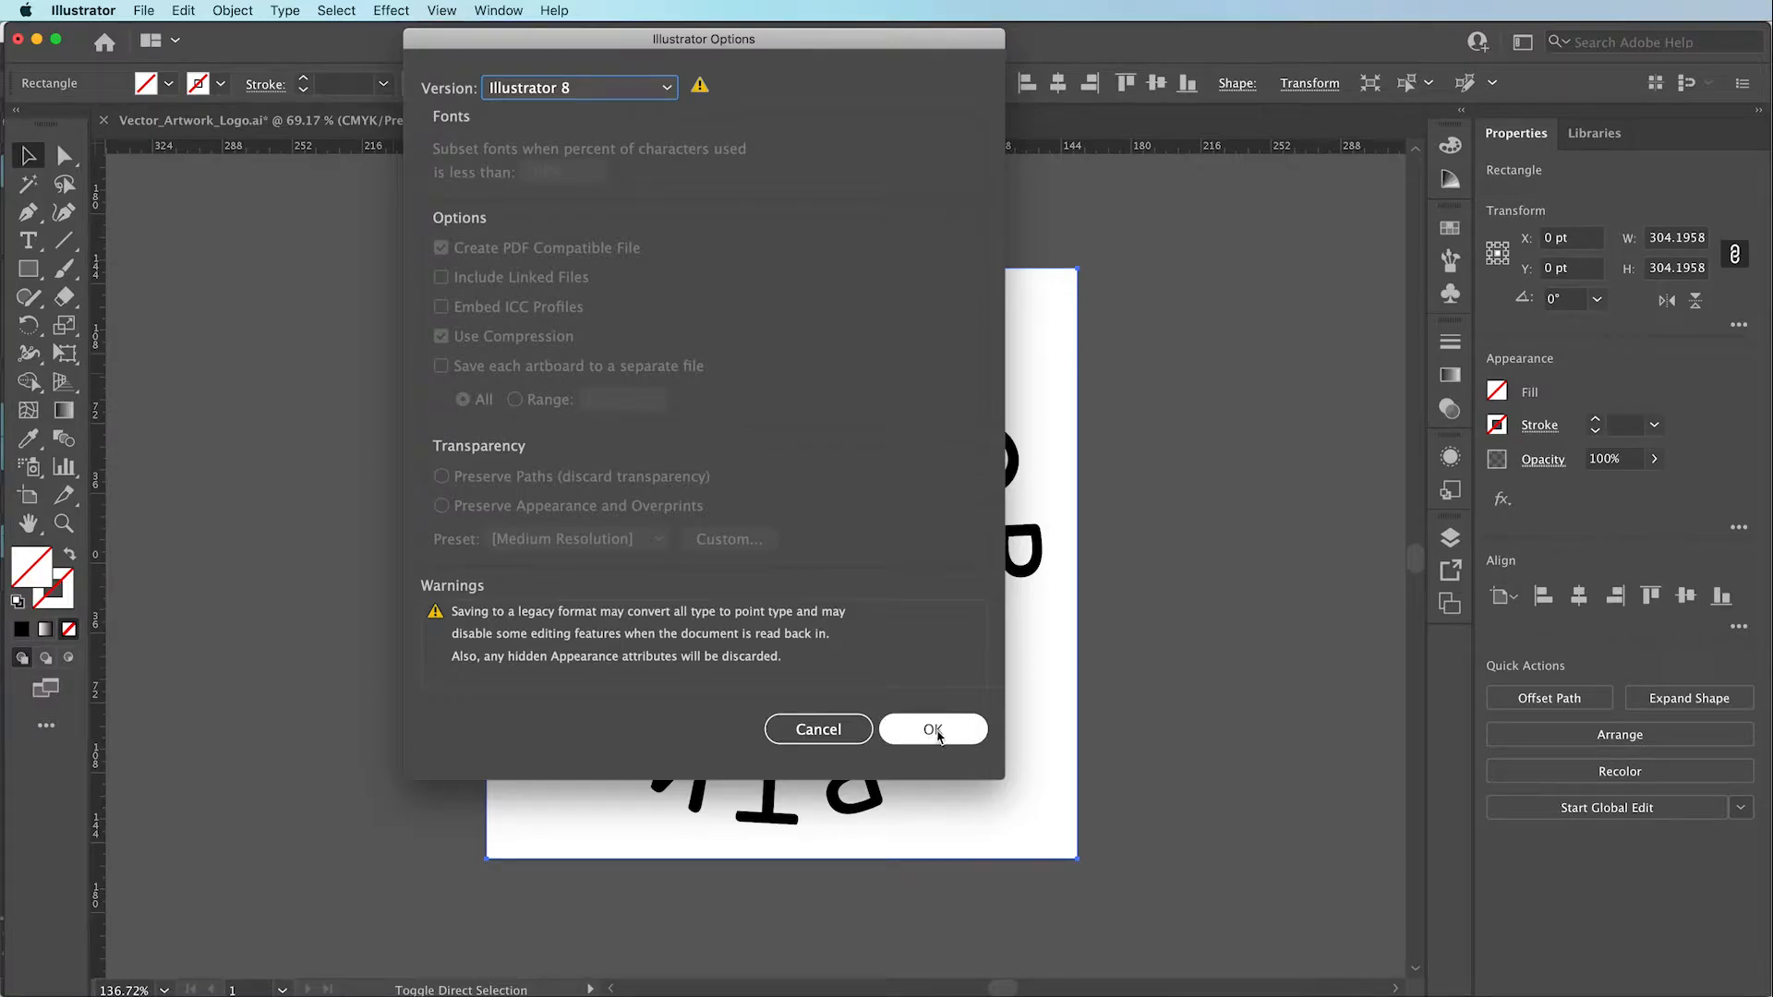
click(933, 729)
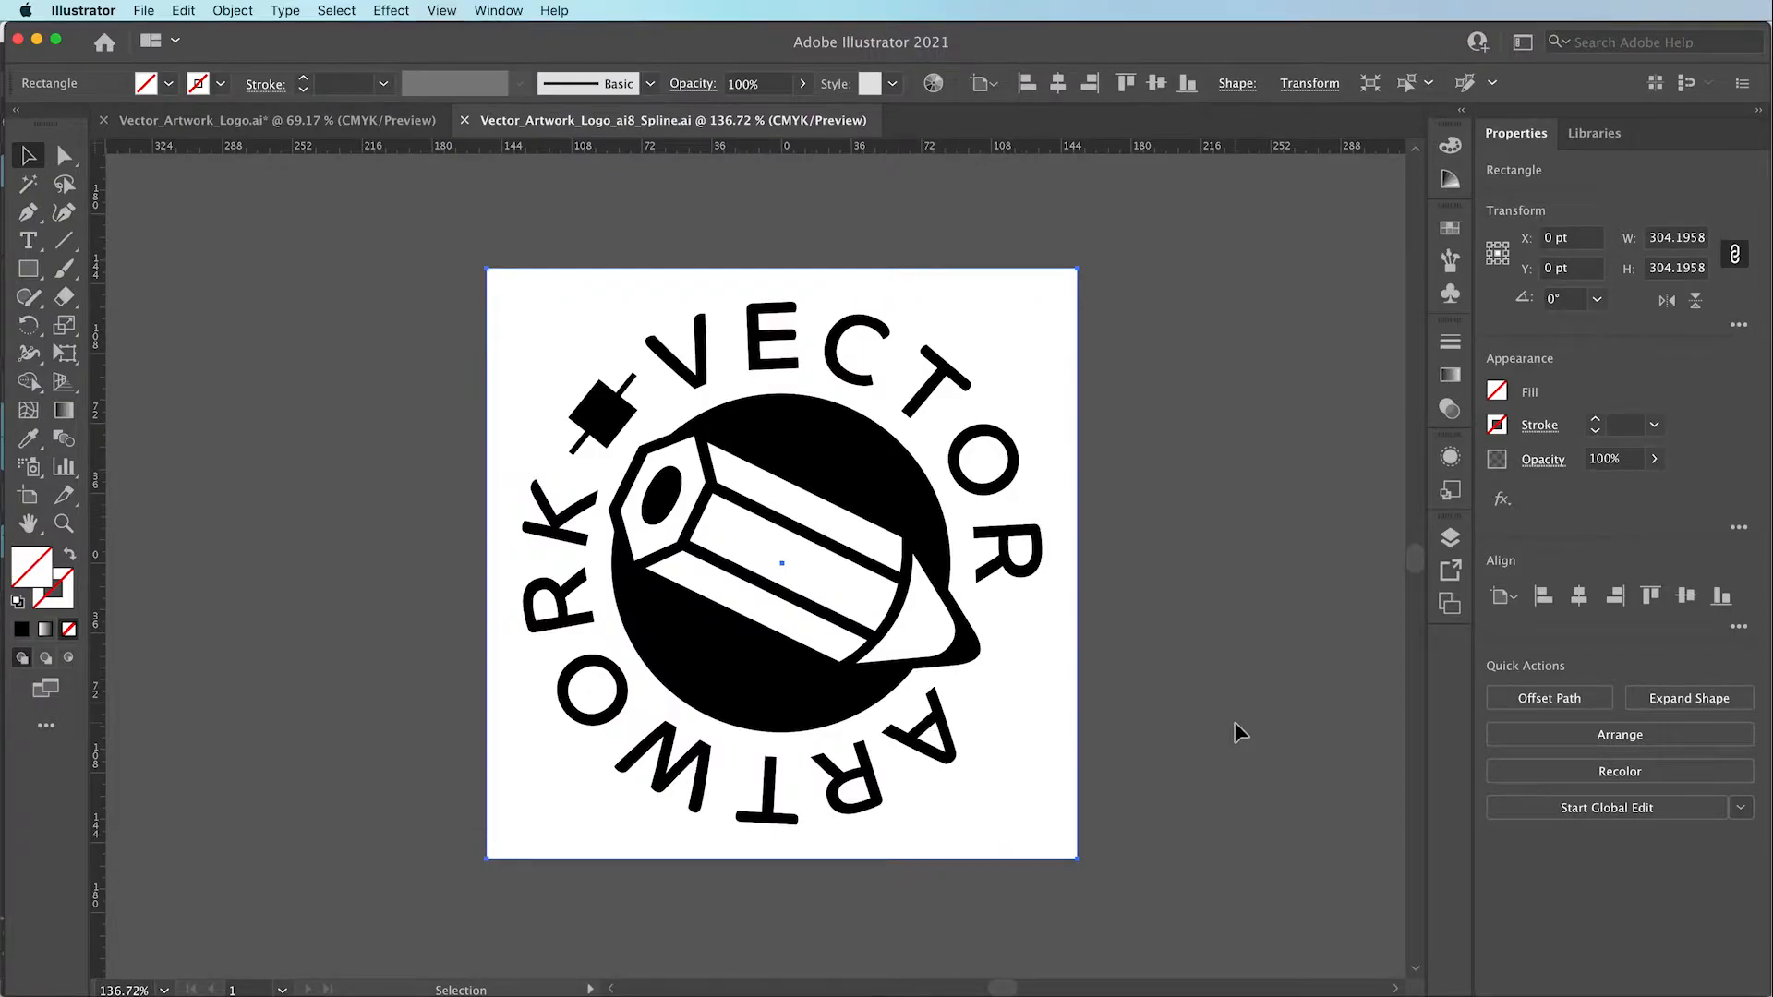
Switch to Cinema 4D, import Vector_Artwork_Logo_ai8_Spline.ai with the millimeter scale and grouped splines, and set the project scale unit to Millimeters
key(super+Tab)
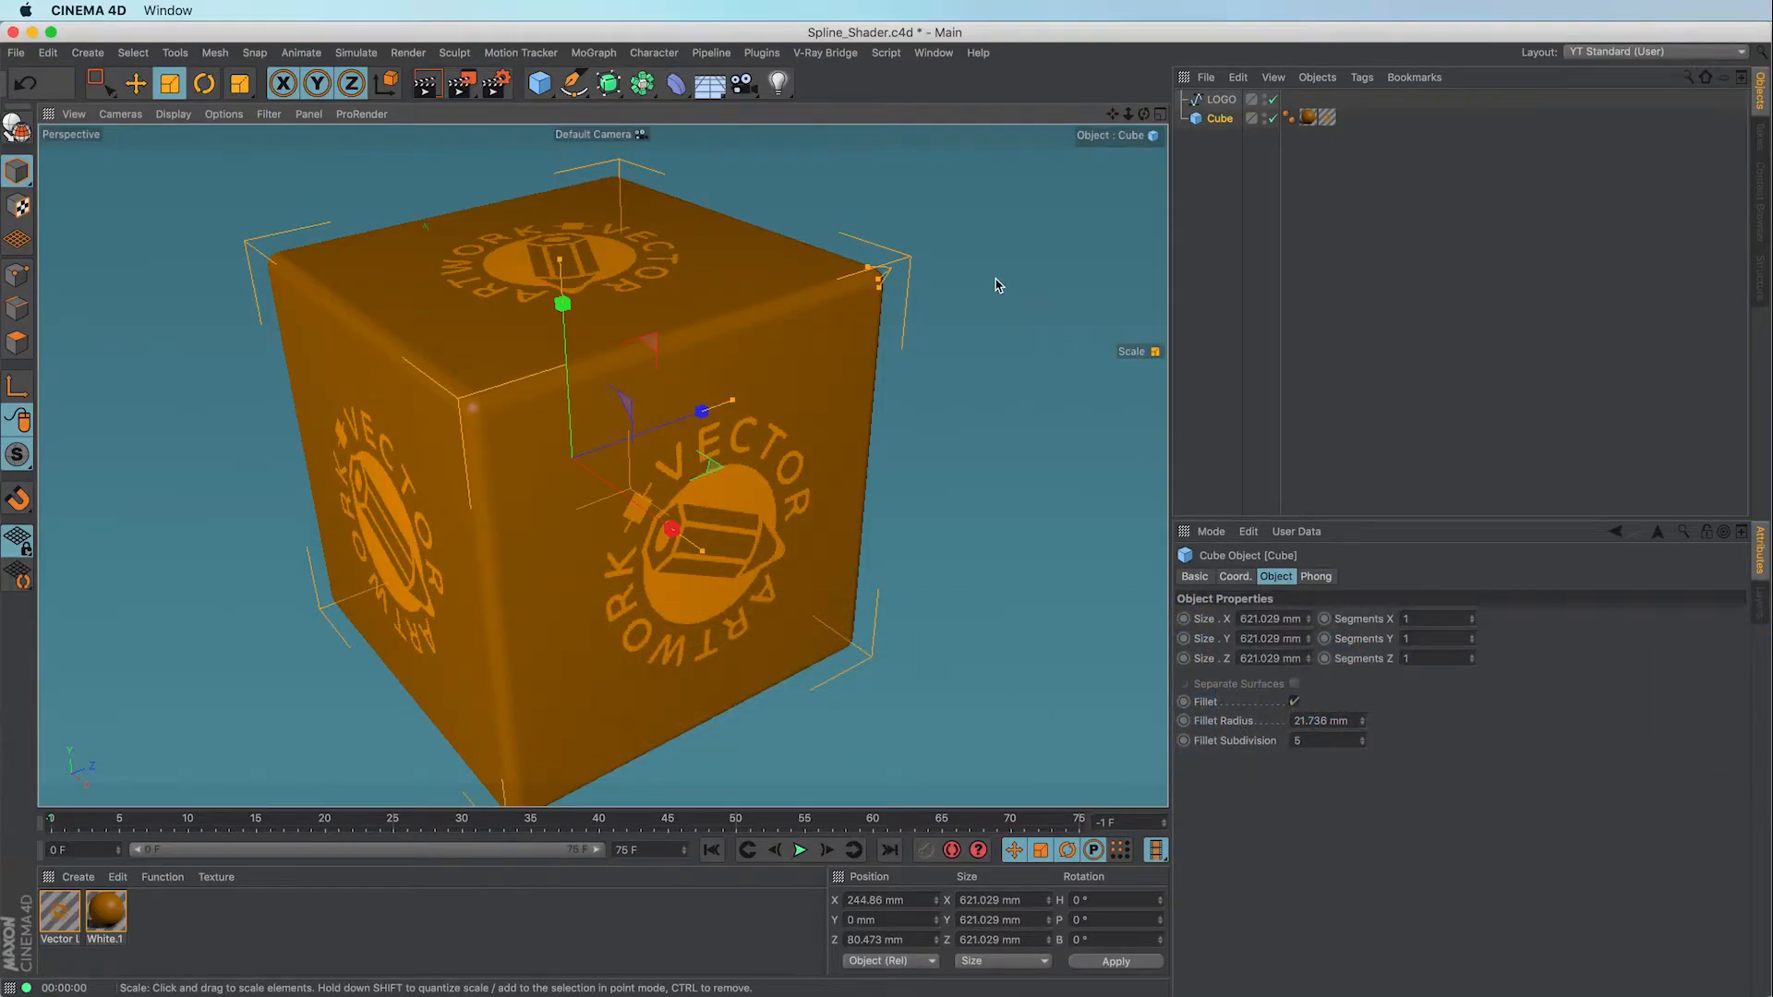
key(super+n)
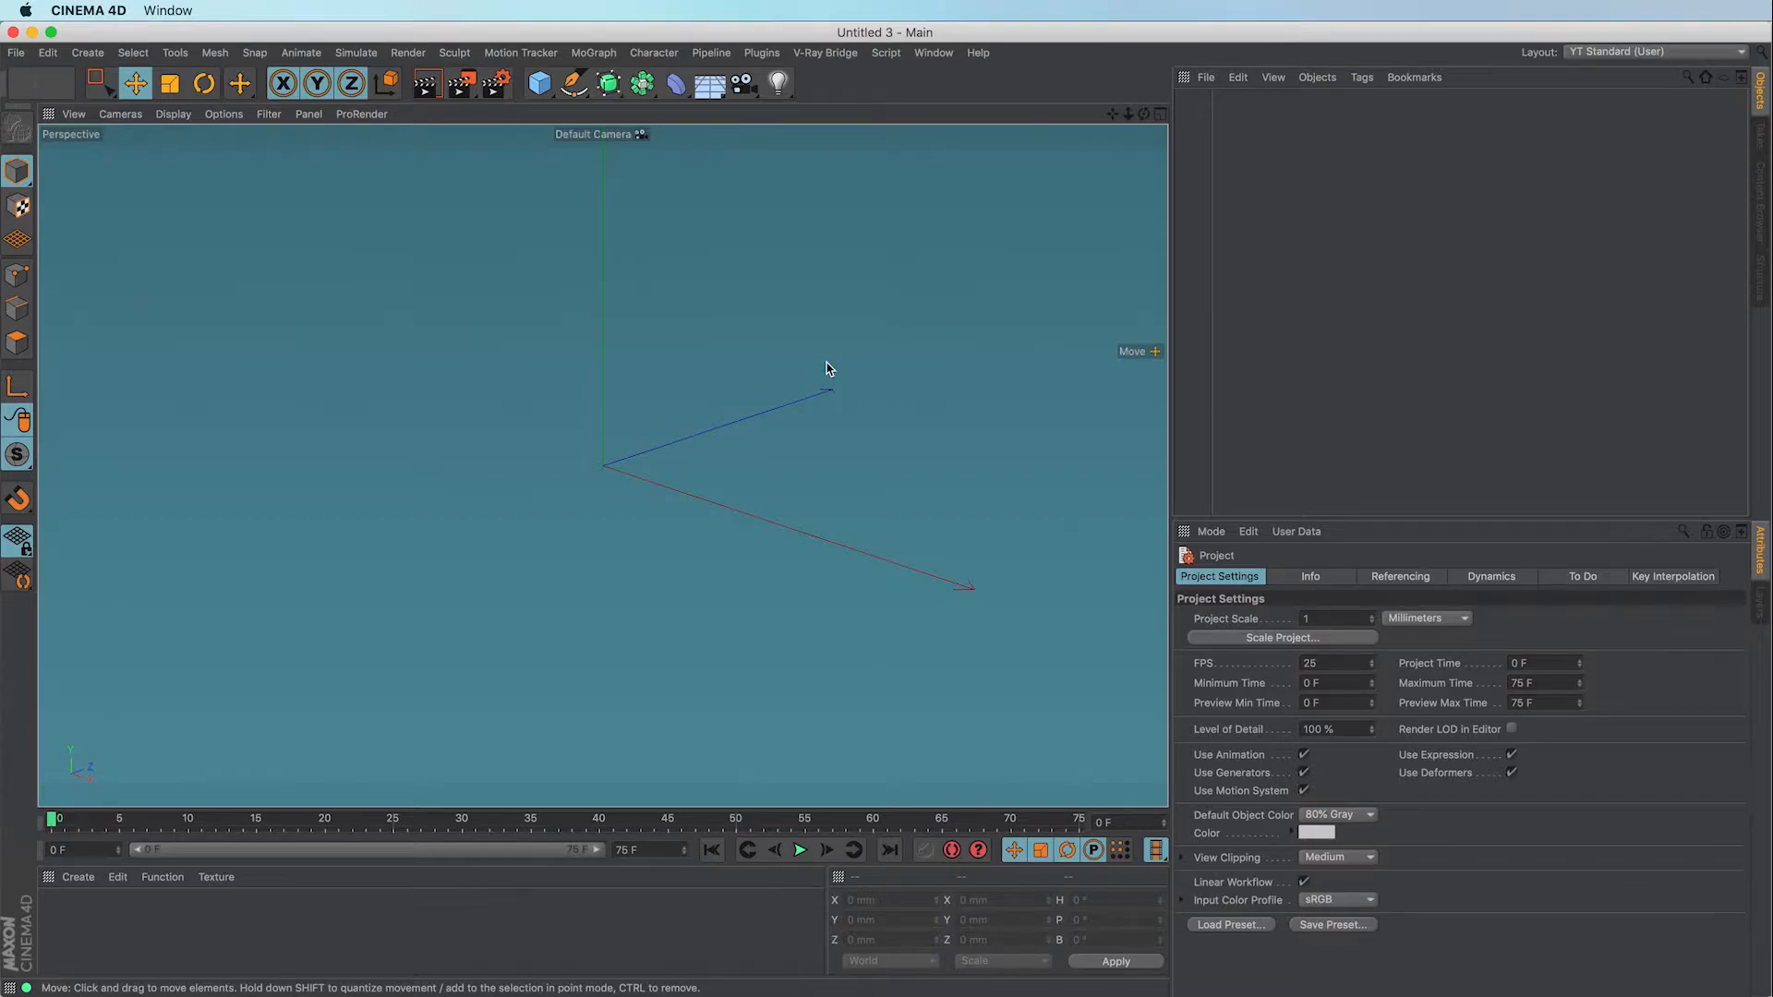
key(super+o)
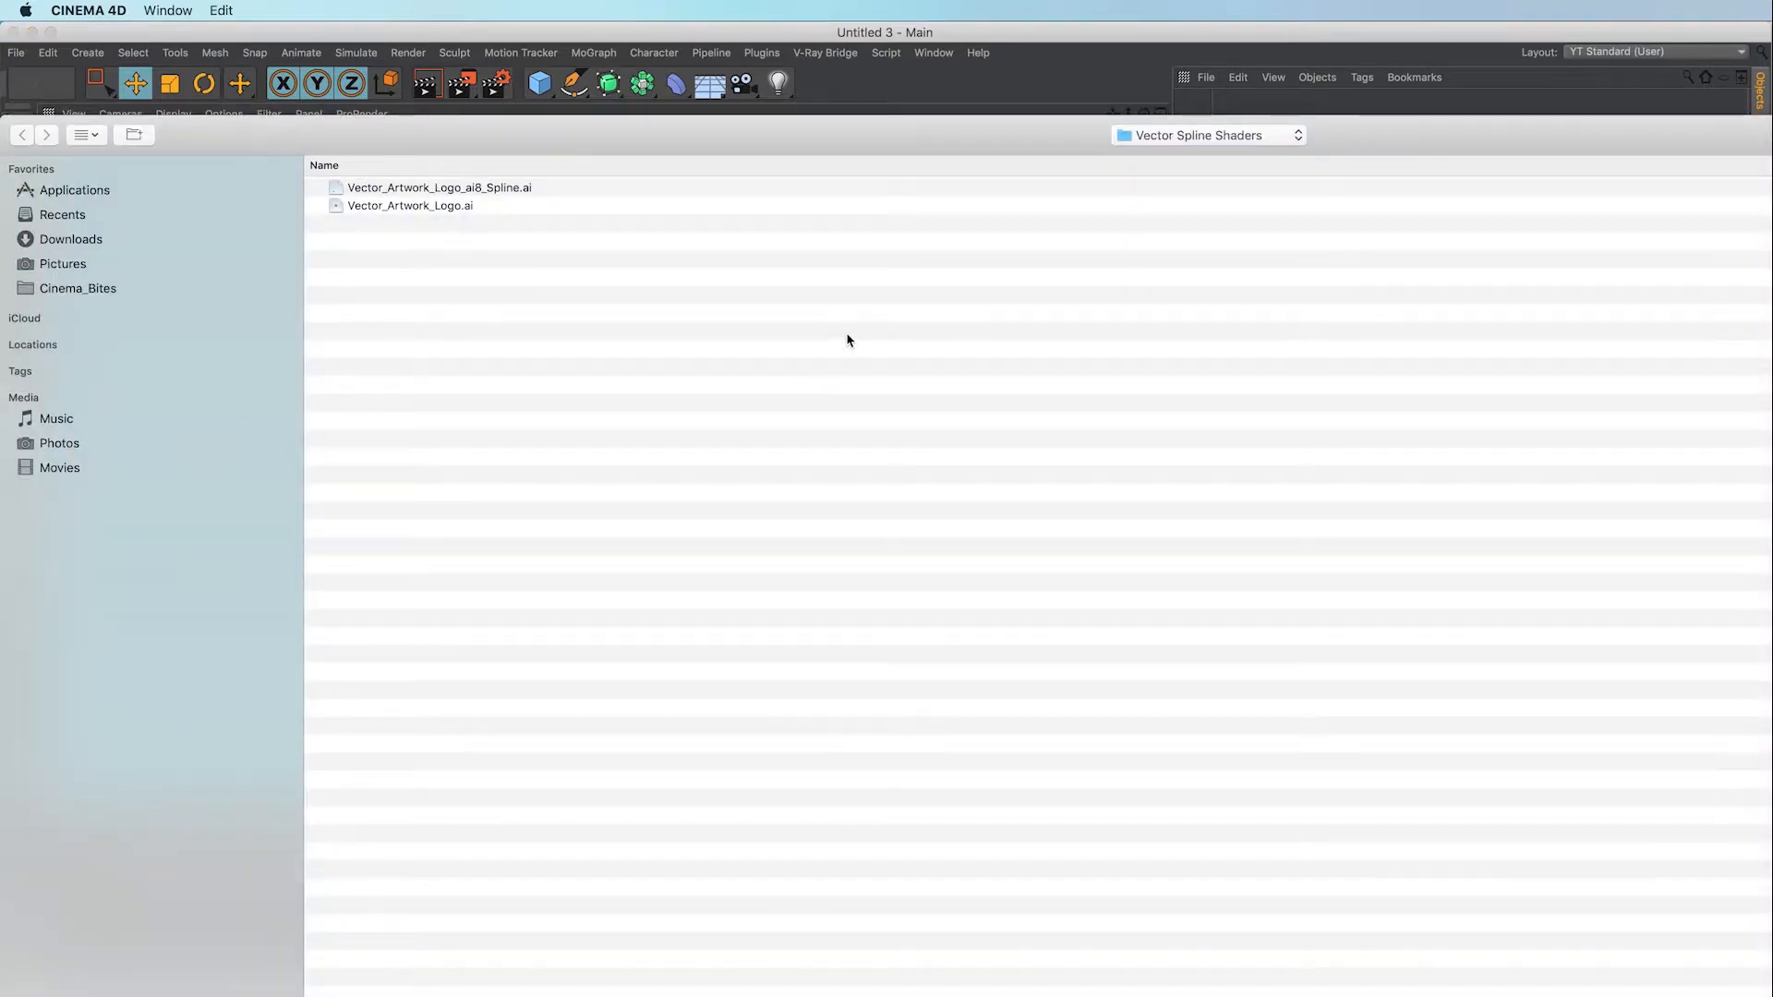
double_click(468, 188)
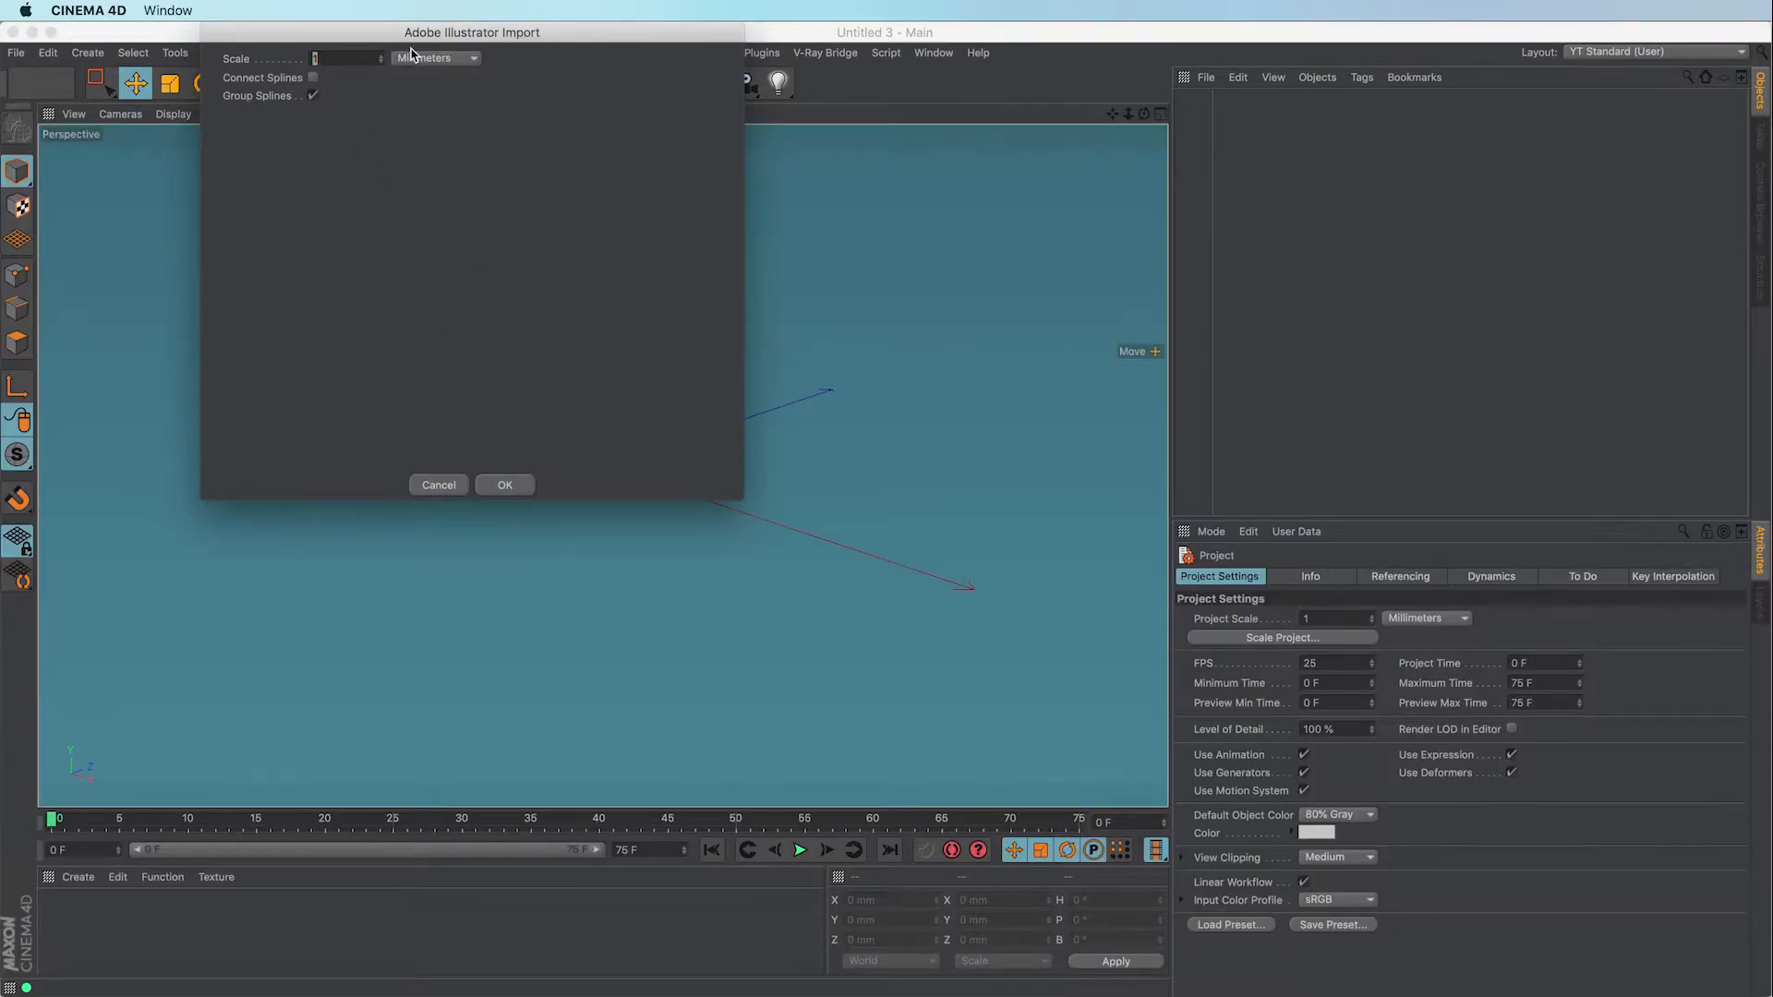
click(505, 485)
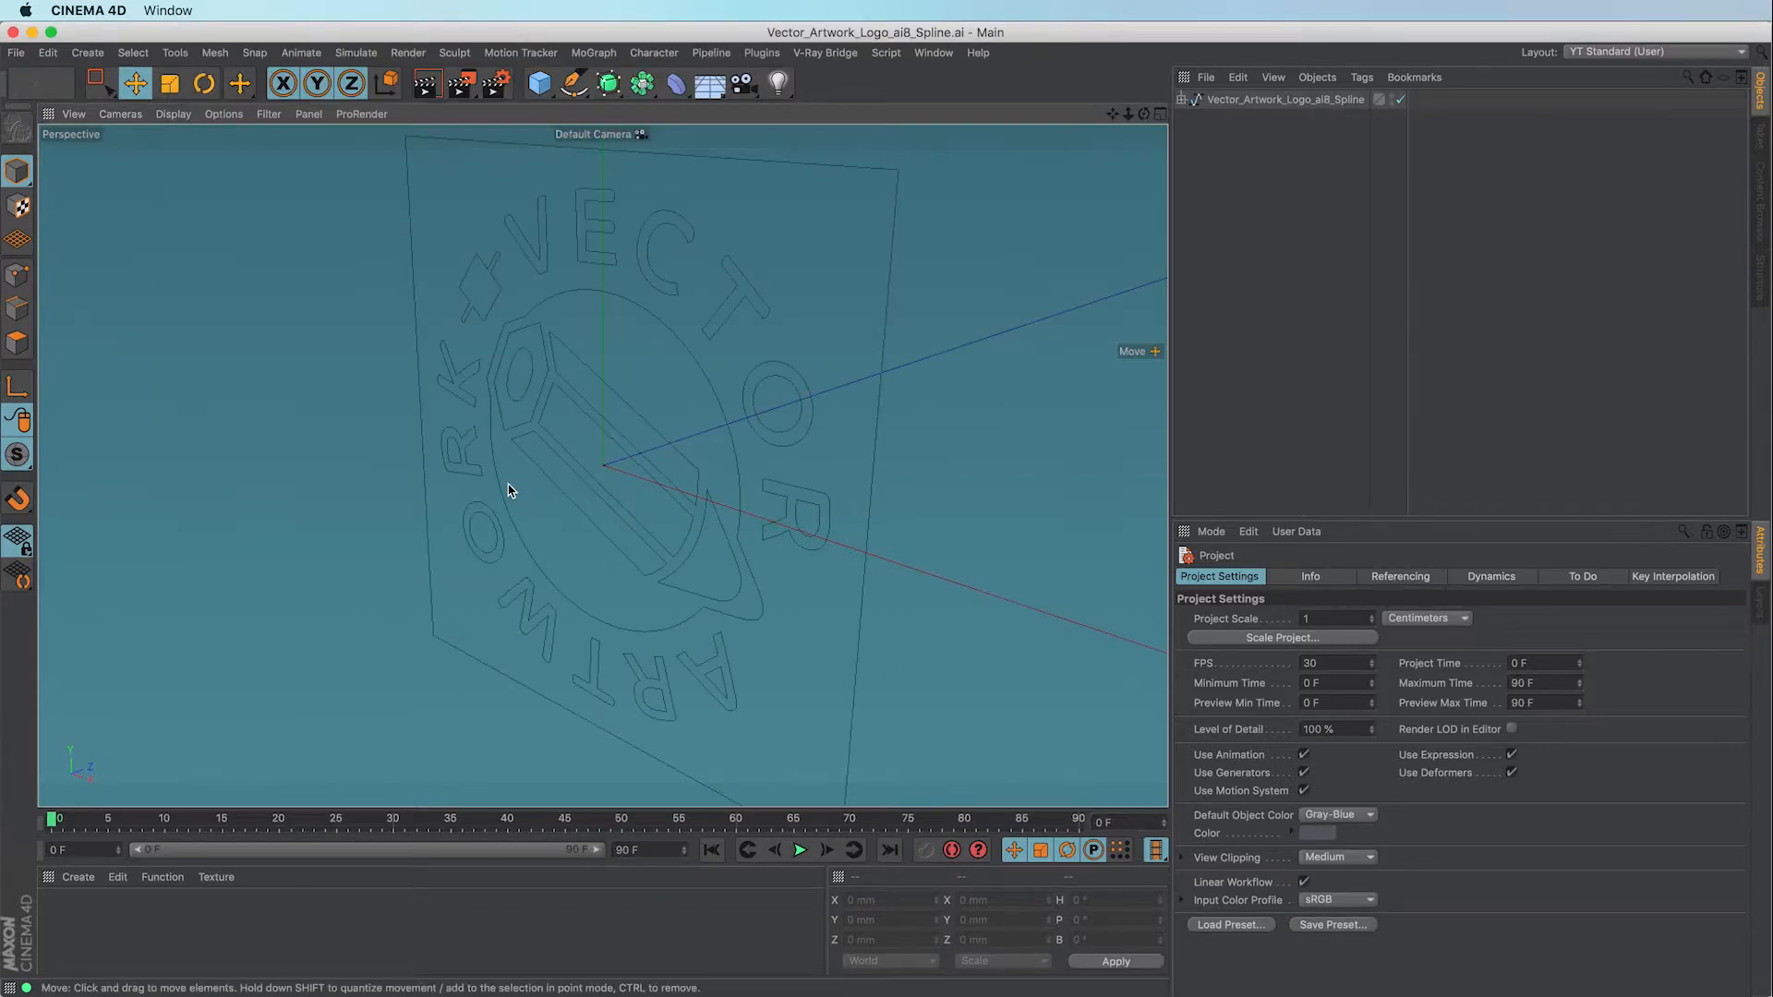
click(1429, 619)
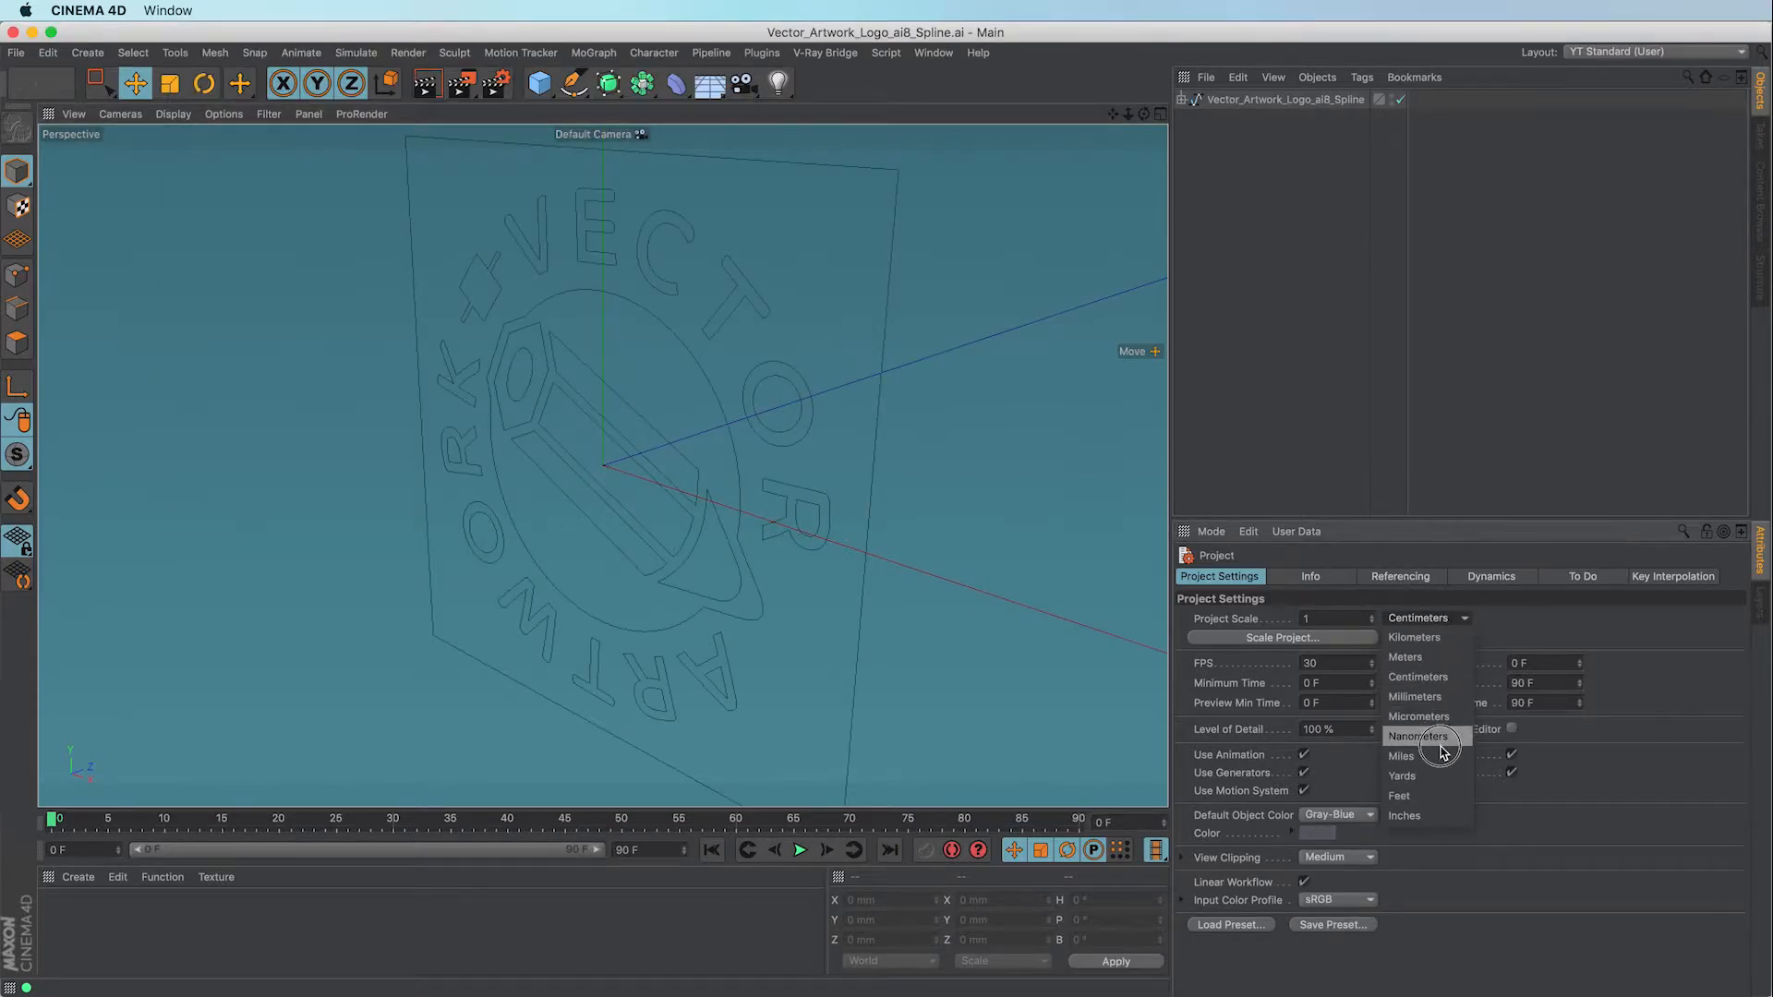
click(1446, 699)
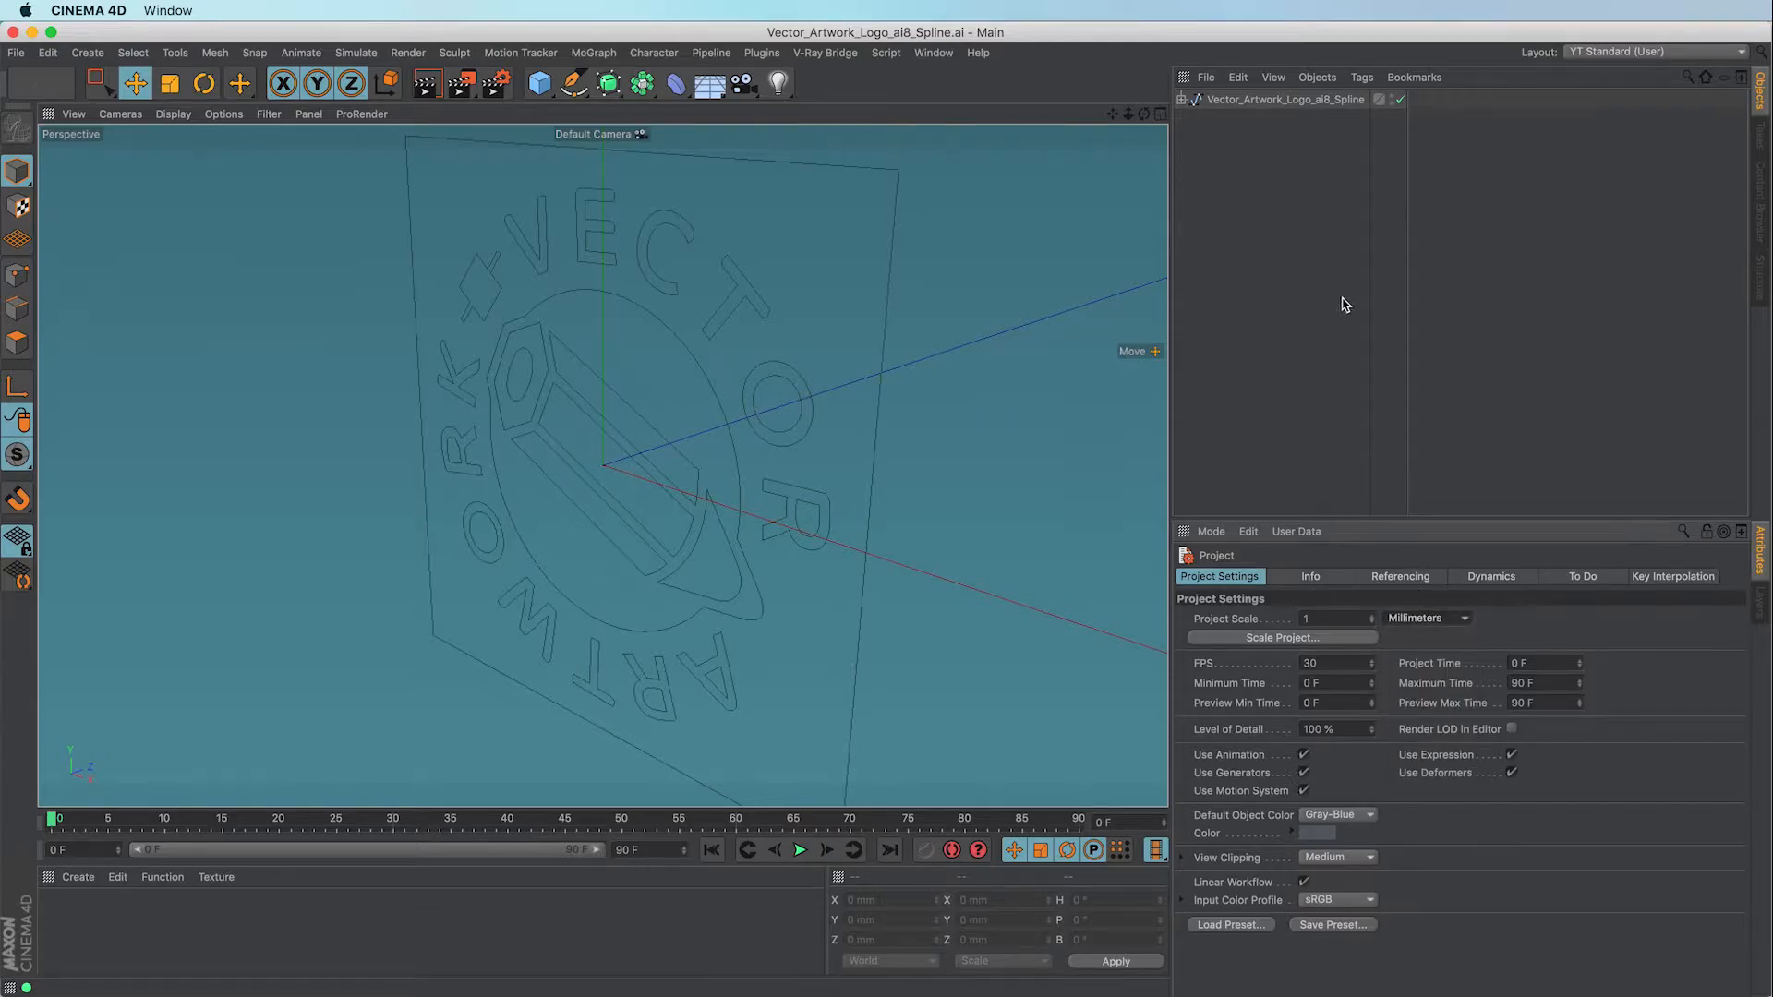
Move all child paths out of the Vector_Artwork_Logo_ai8_Spline group and delete the parent square spline
click(1270, 100)
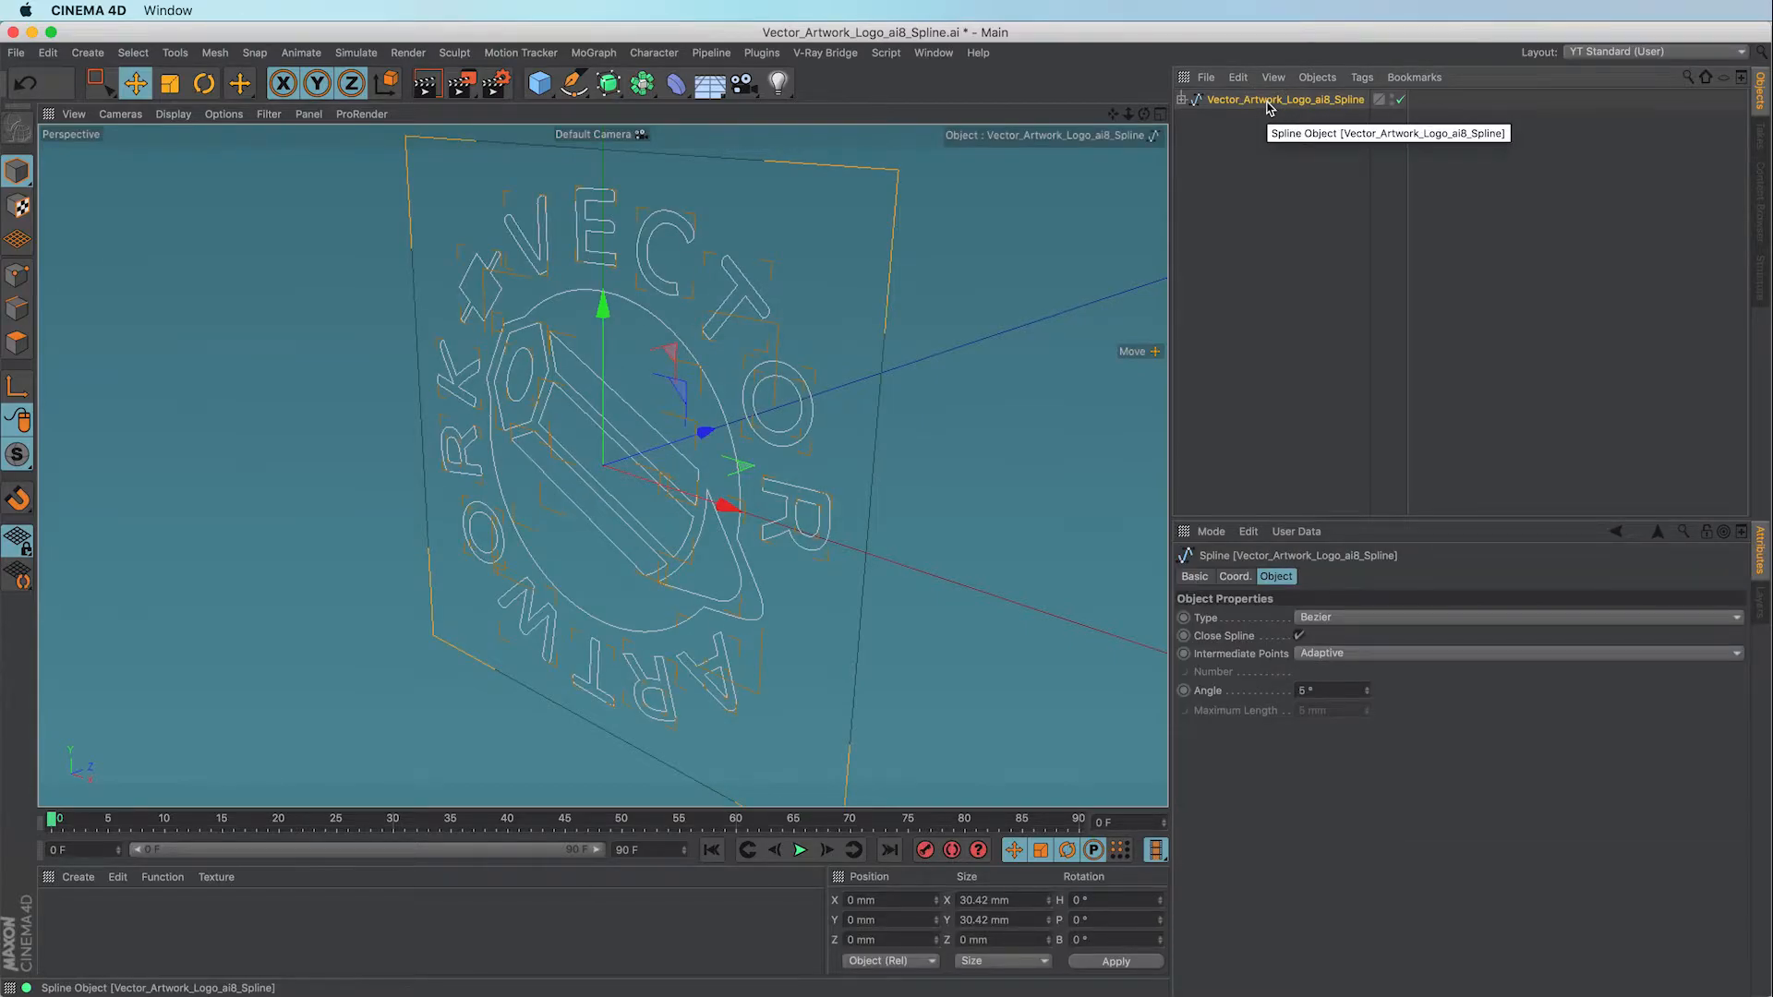
click(1181, 100)
drag(1265, 444, 1228, 118)
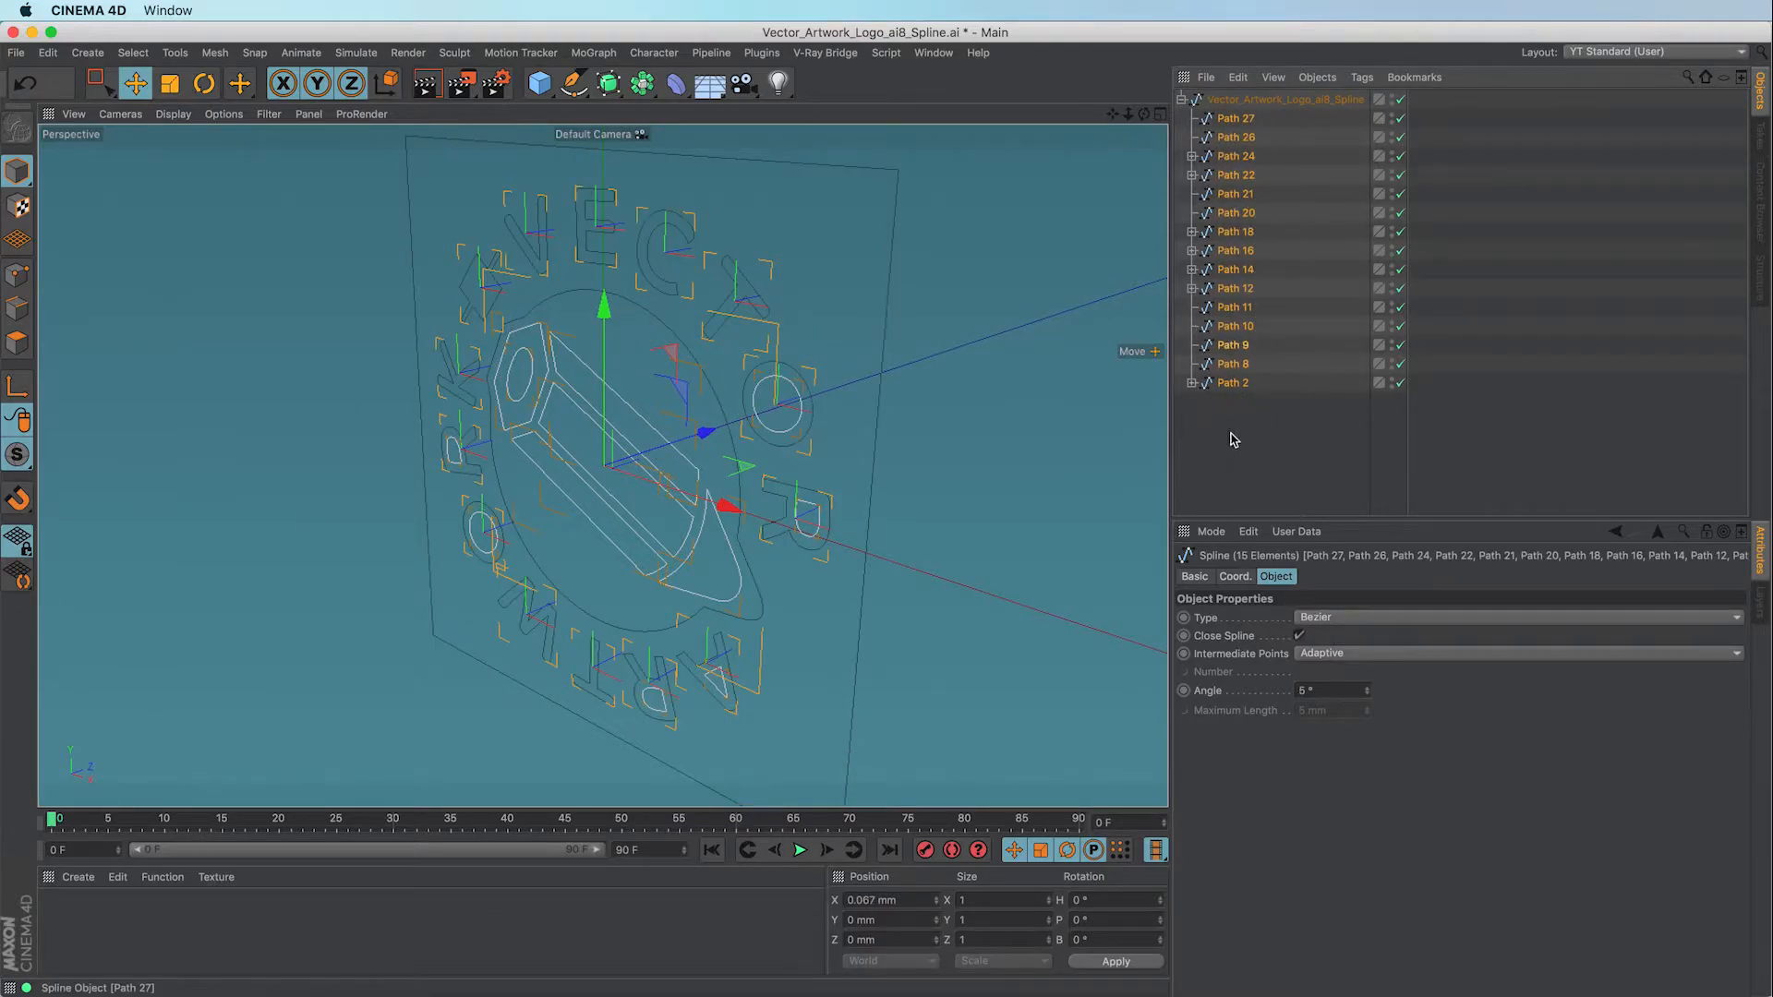
key(shift+g)
click(1267, 99)
key(Delete)
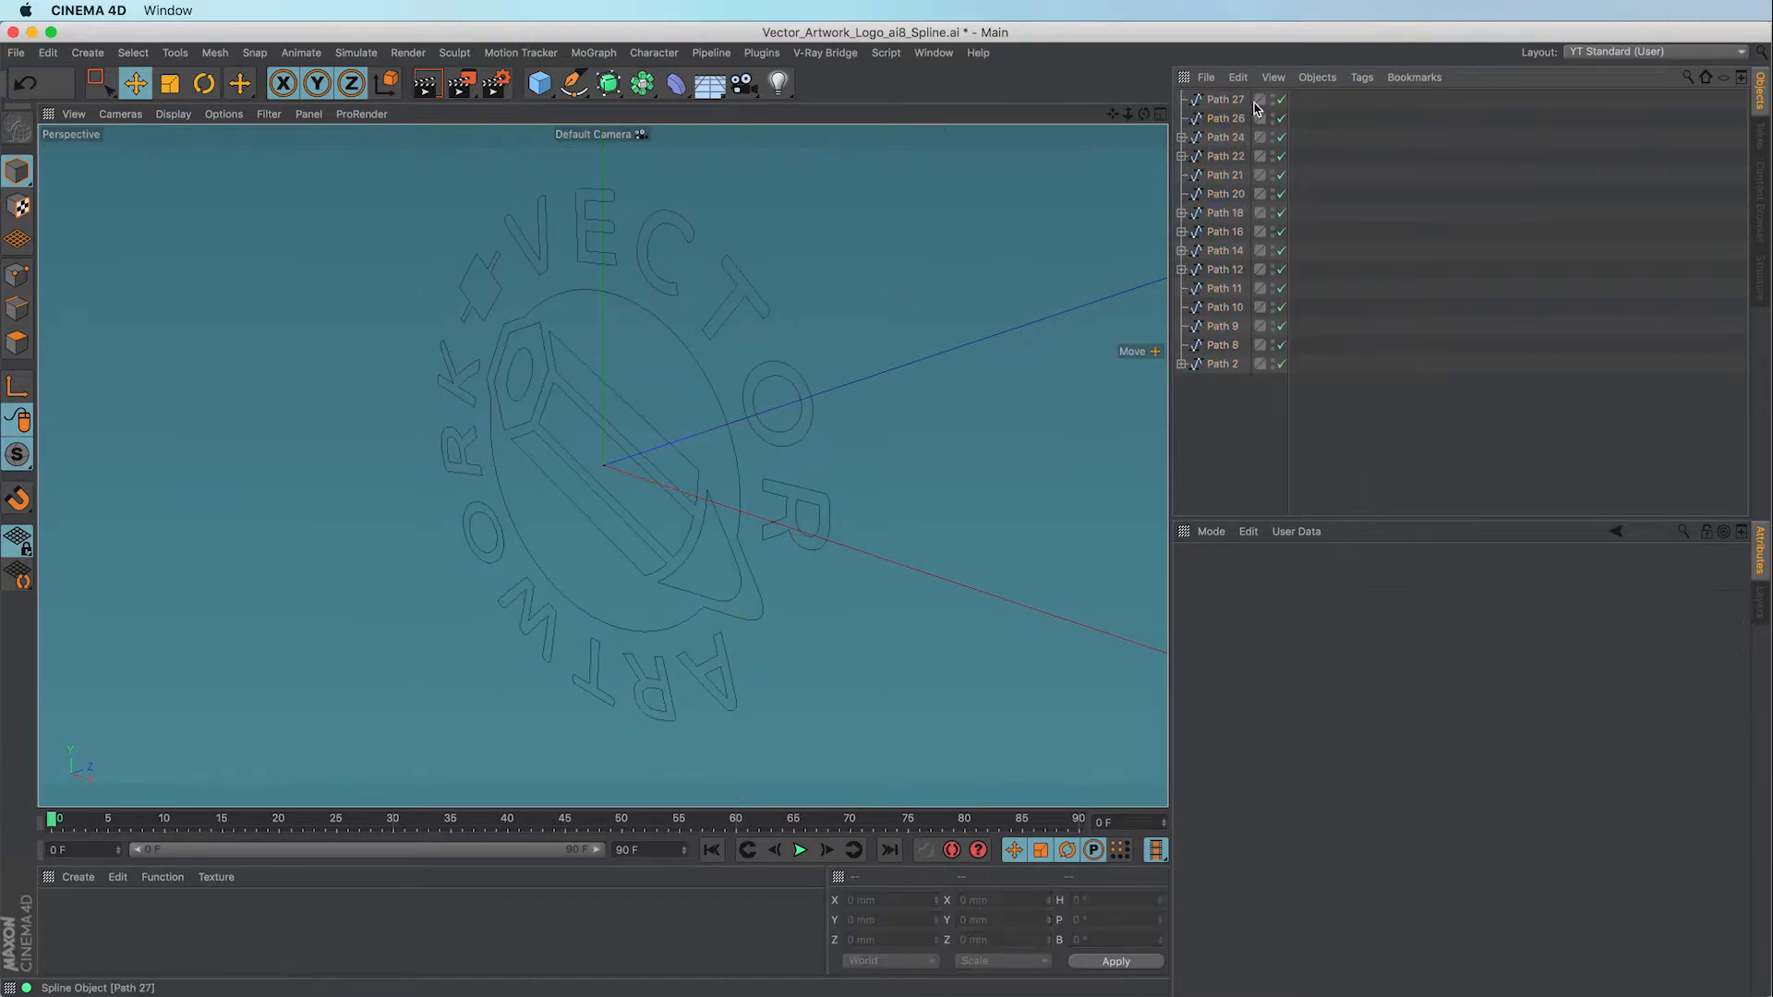
Select all the logo paths with their children and merge them into one spline with Connect Objects + Delete
drag(1241, 417, 1217, 102)
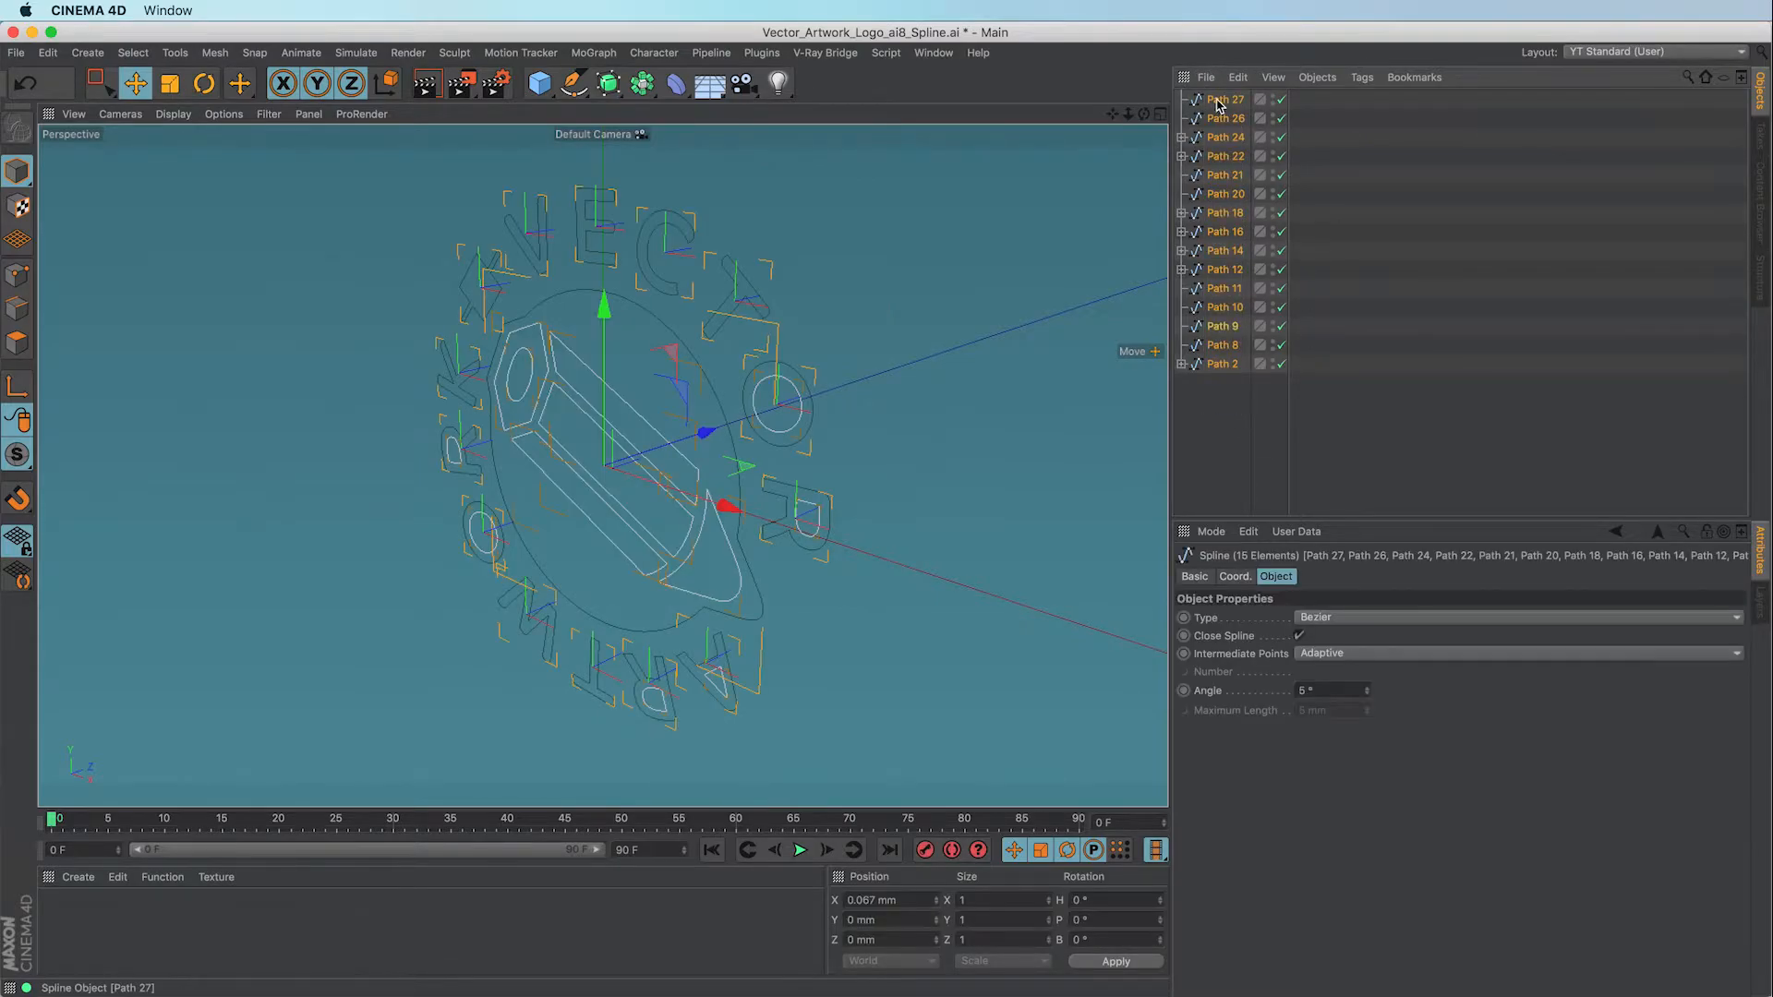
right_click(1219, 104)
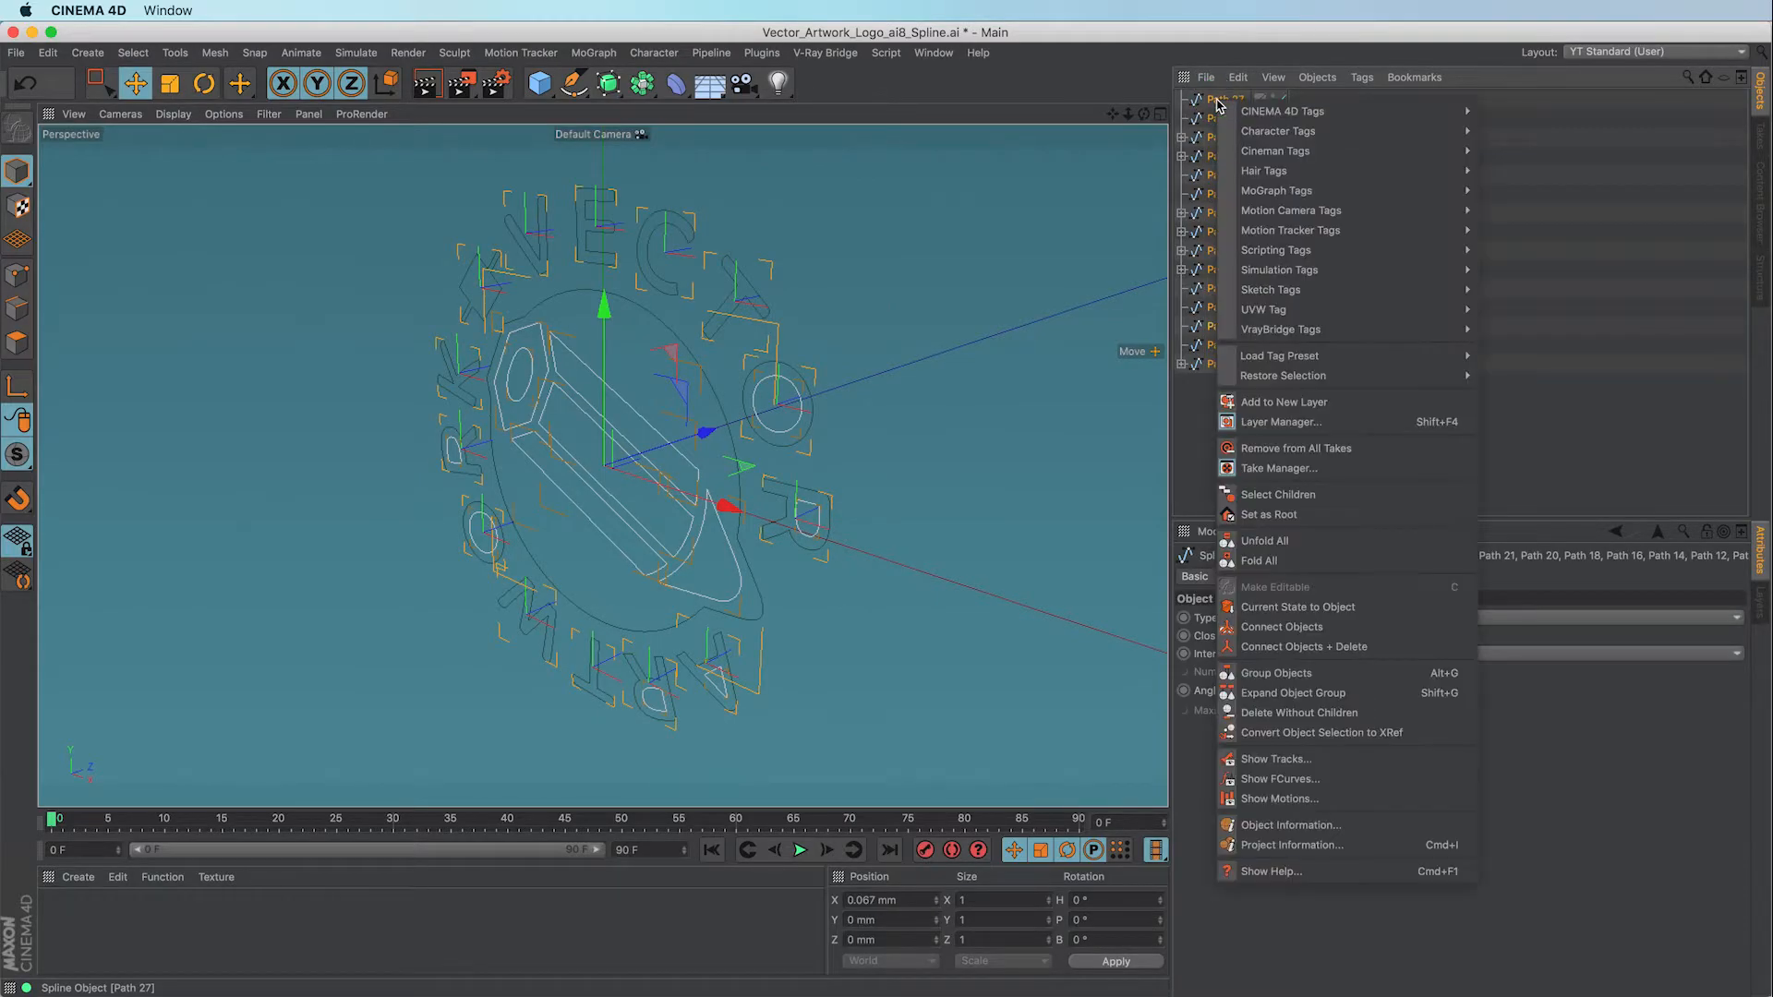
click(1282, 497)
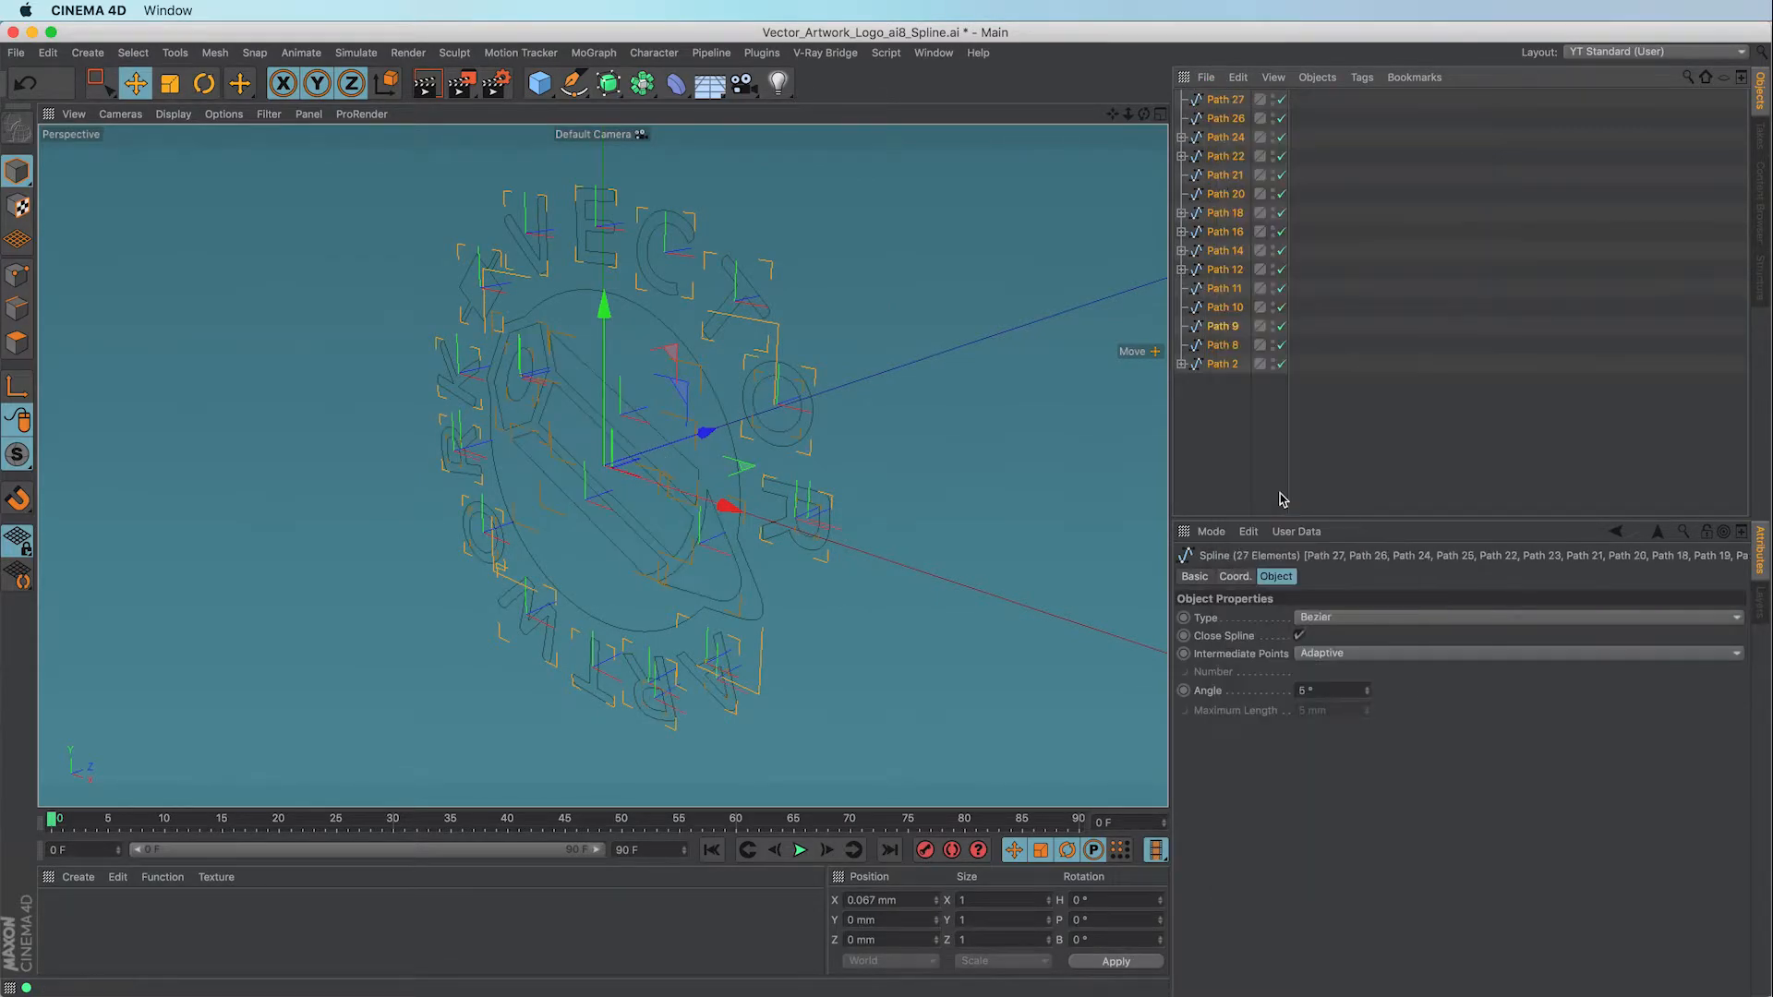
right_click(1227, 108)
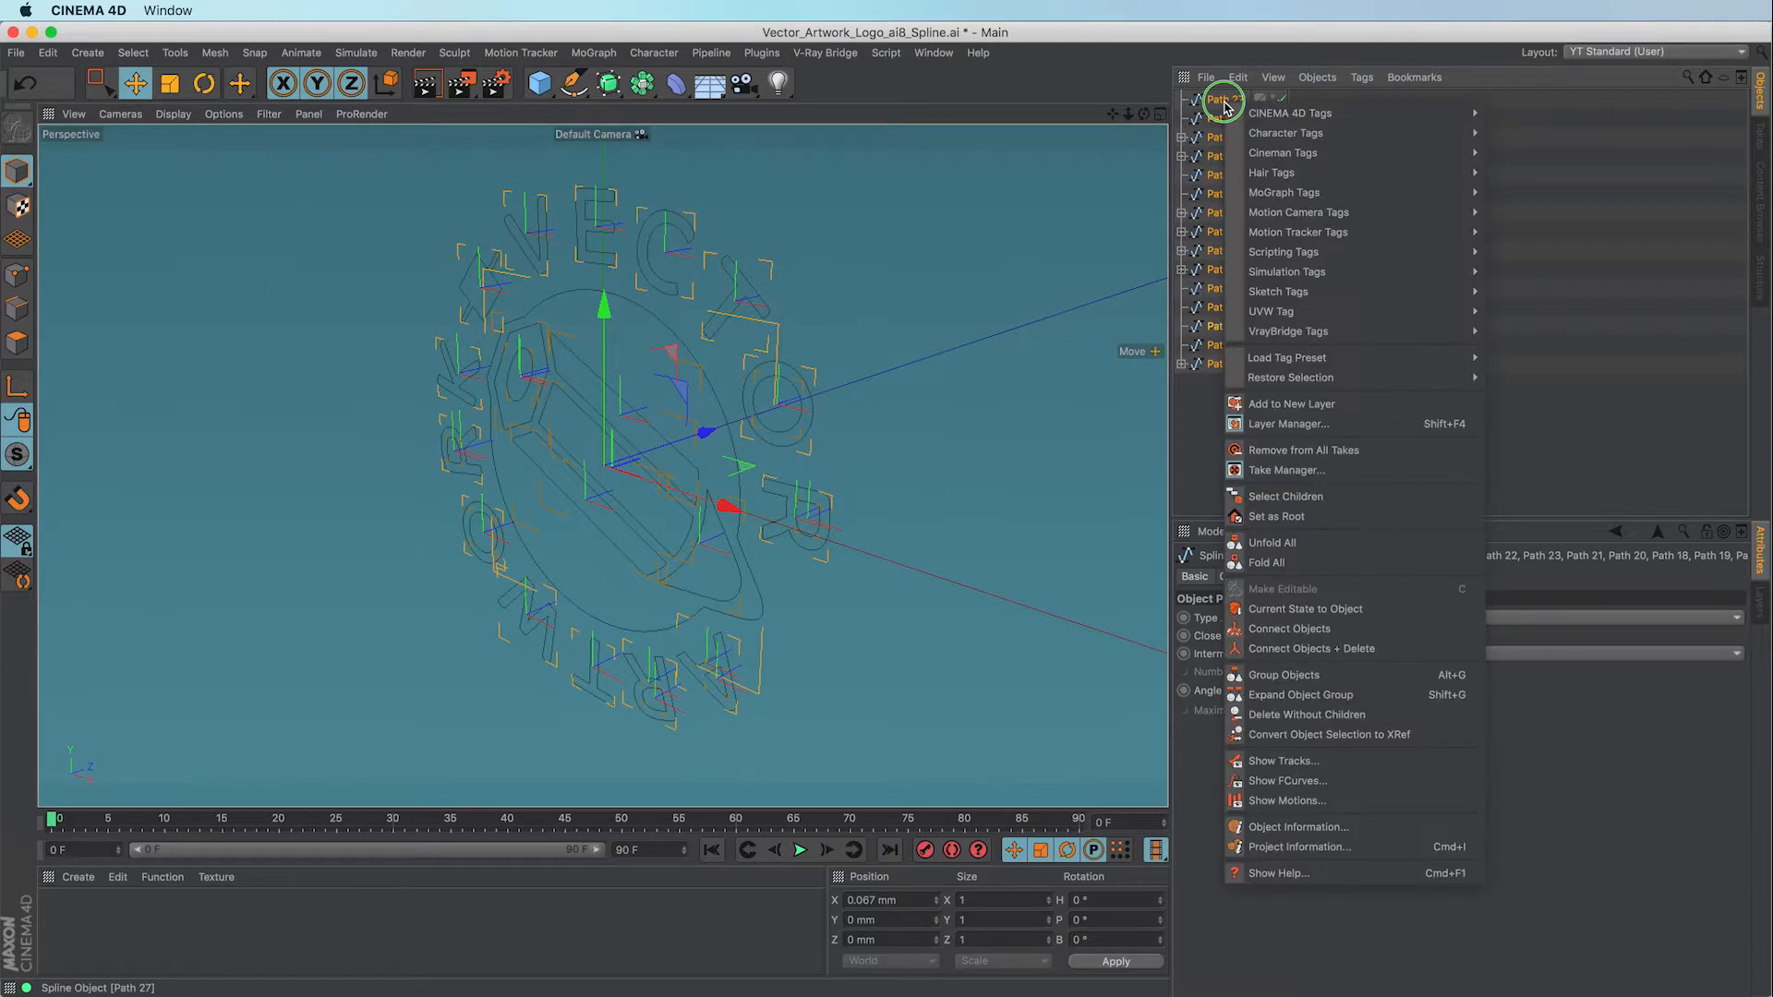
click(1283, 650)
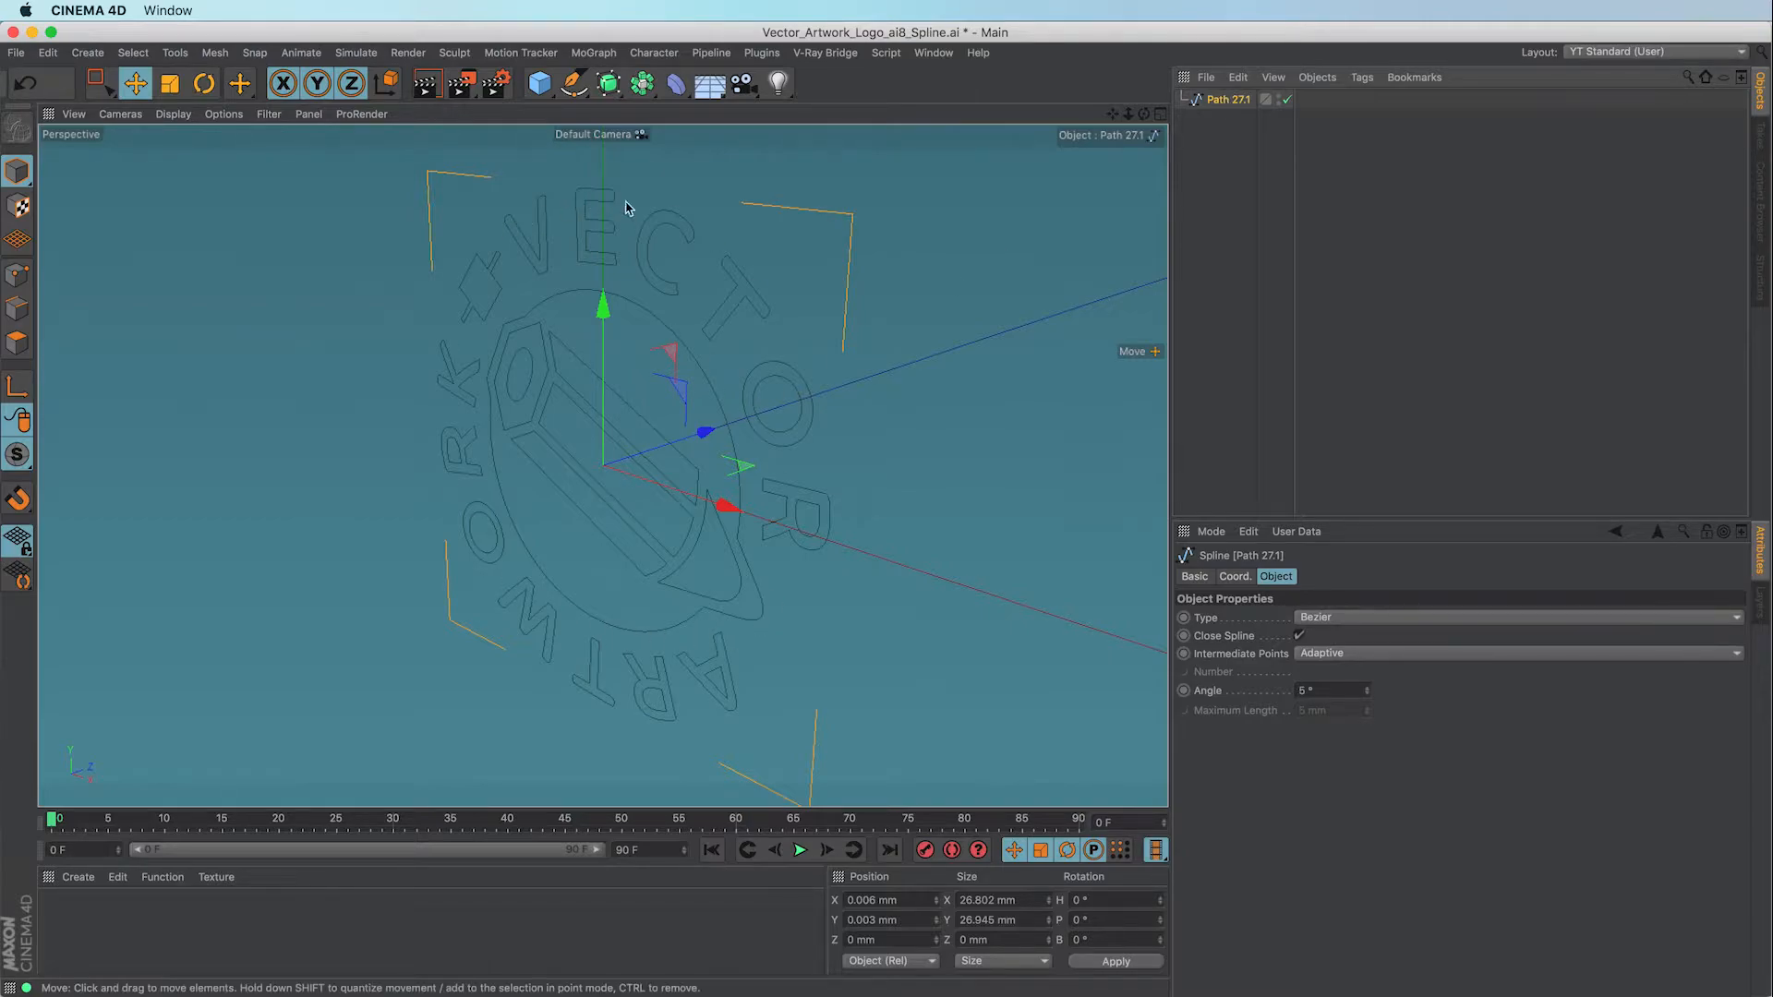
Rename the merged spline object as Logo
click(1217, 119)
double_click(1227, 100)
text(Logo)
key(Return)
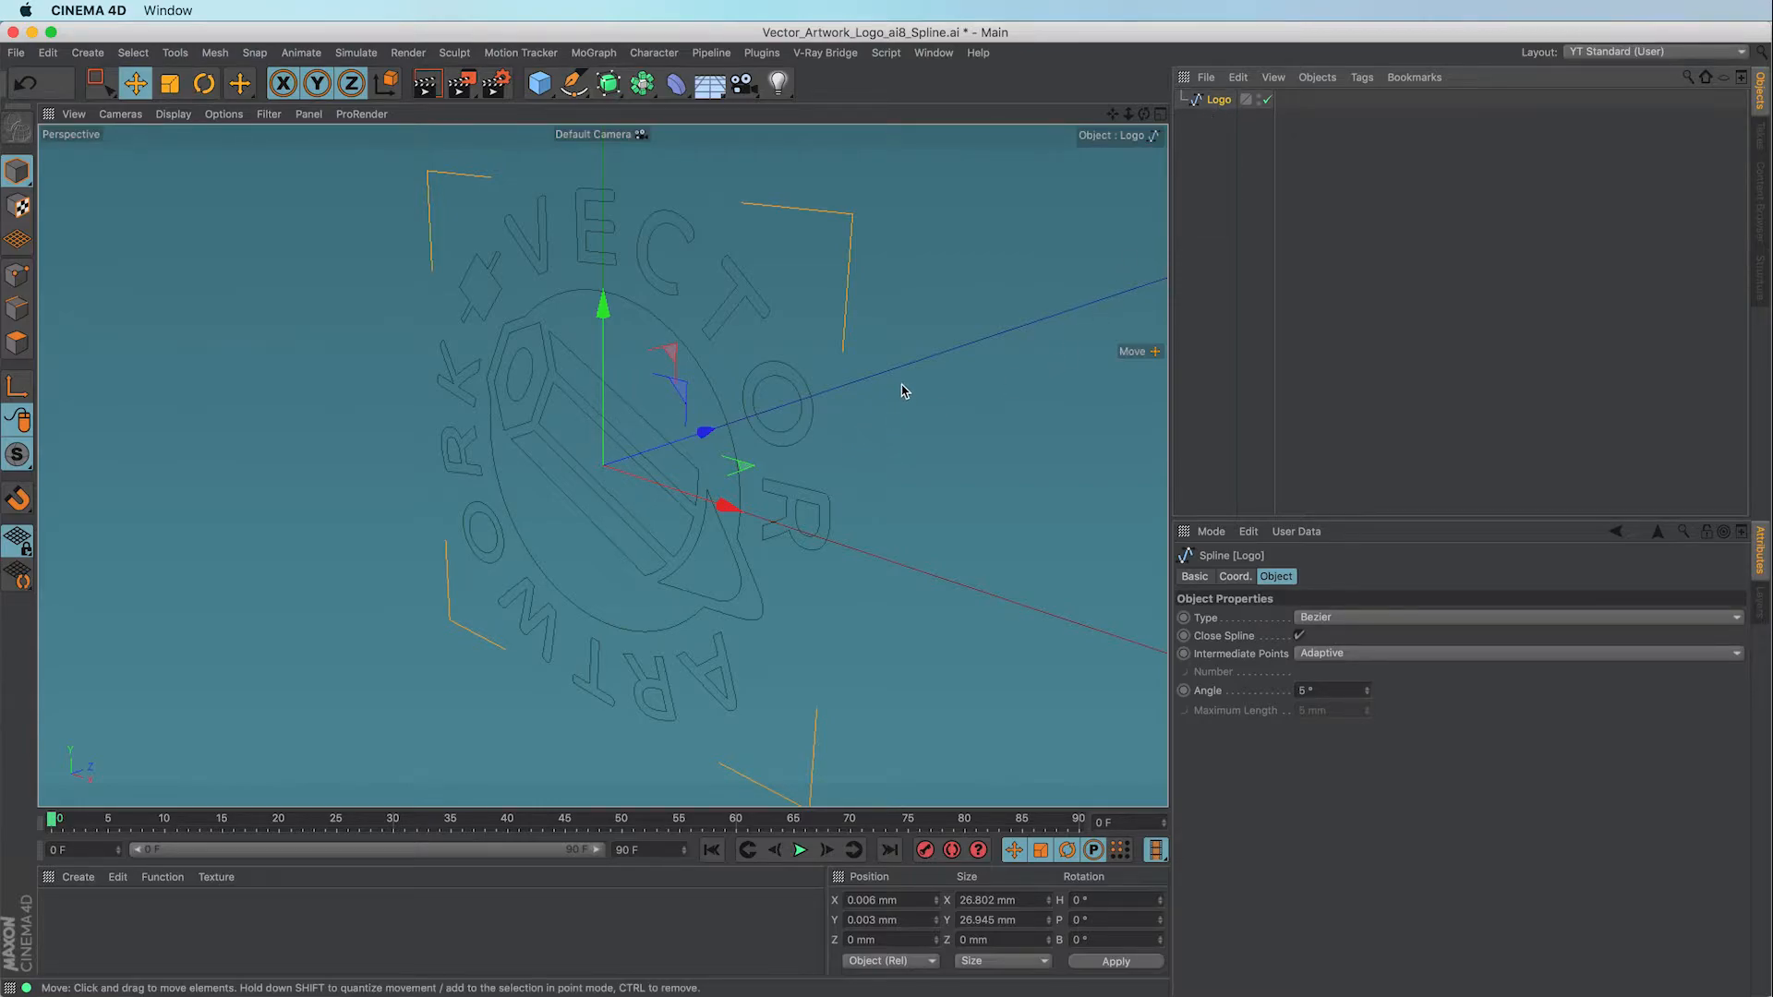
Scale the Logo spline up uniformly to about 100 mm across, then deselect it
scroll(851, 369, down, 10)
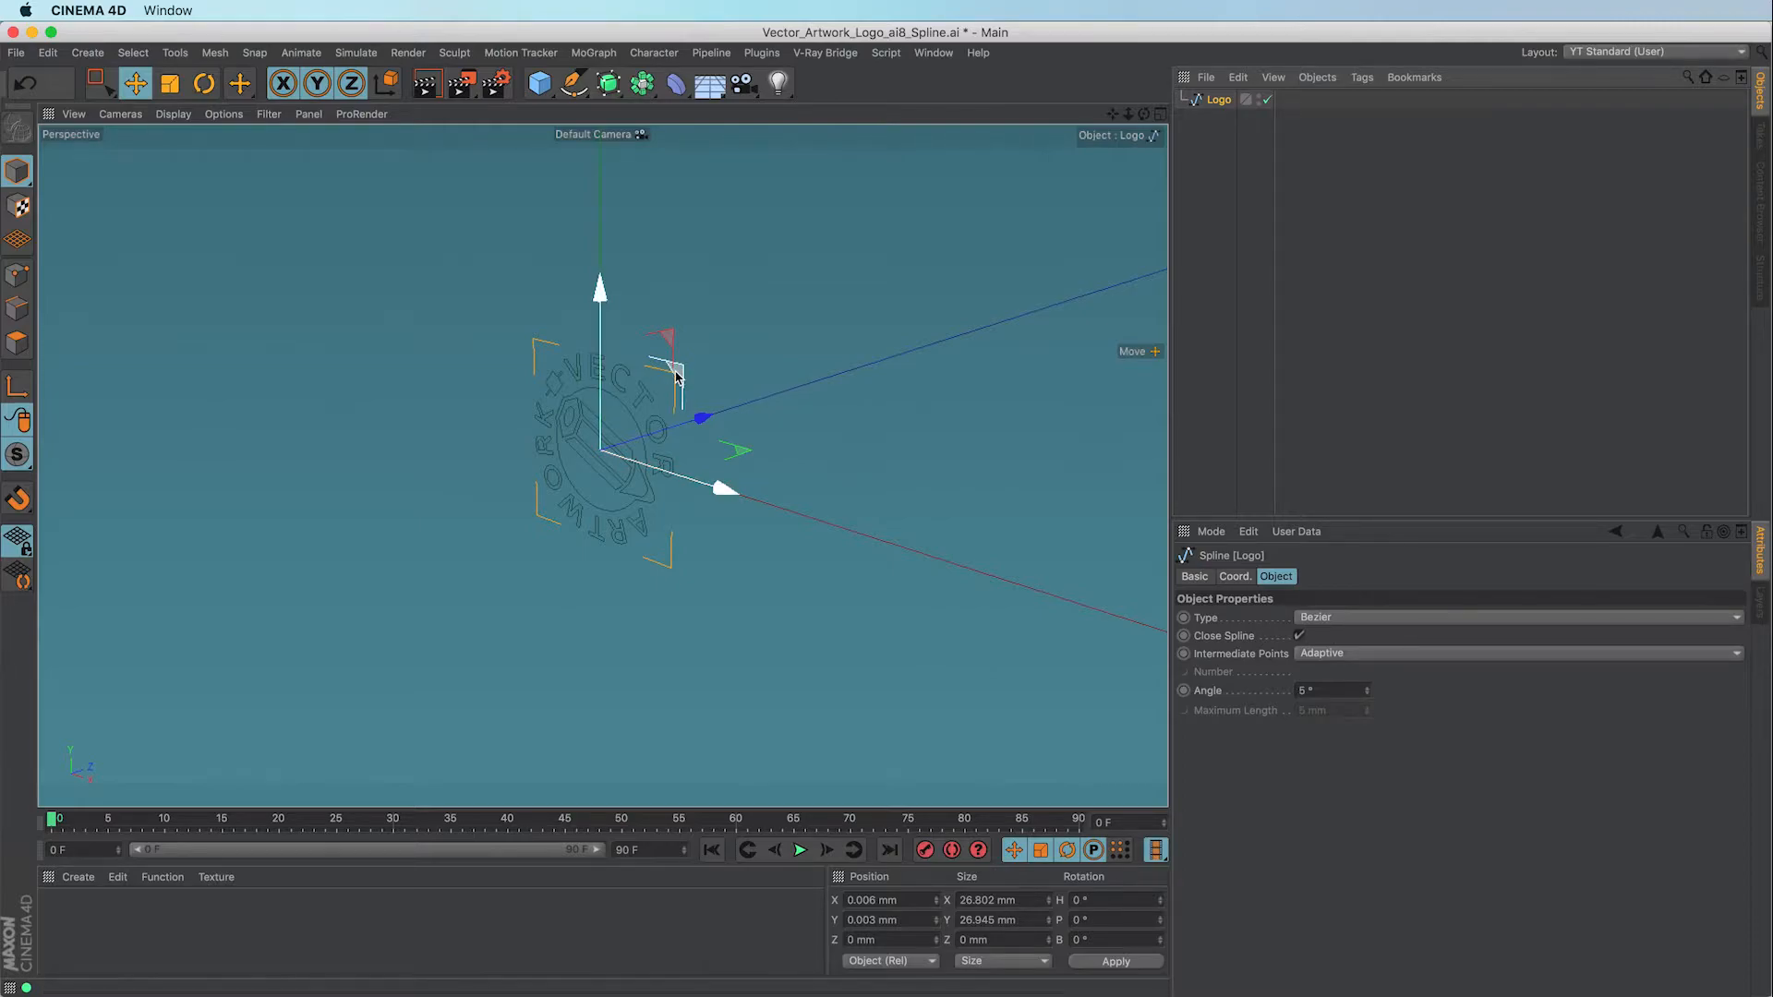
key(t)
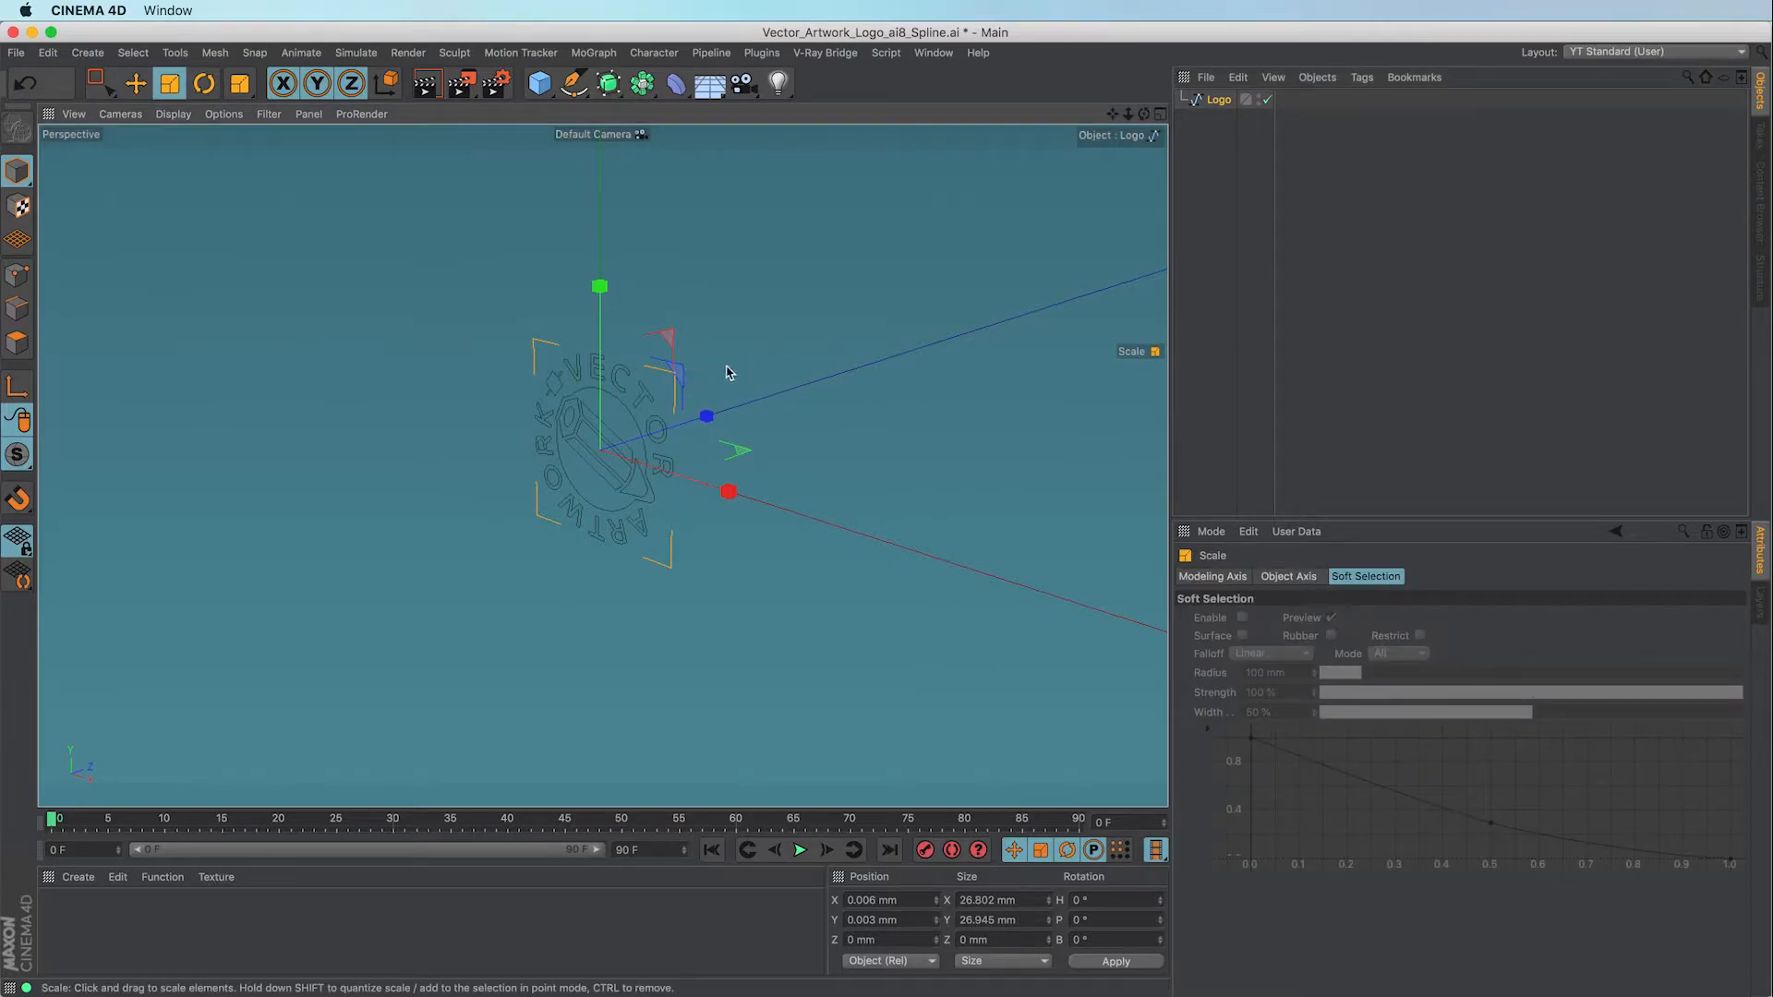
drag(669, 339, 1120, 206)
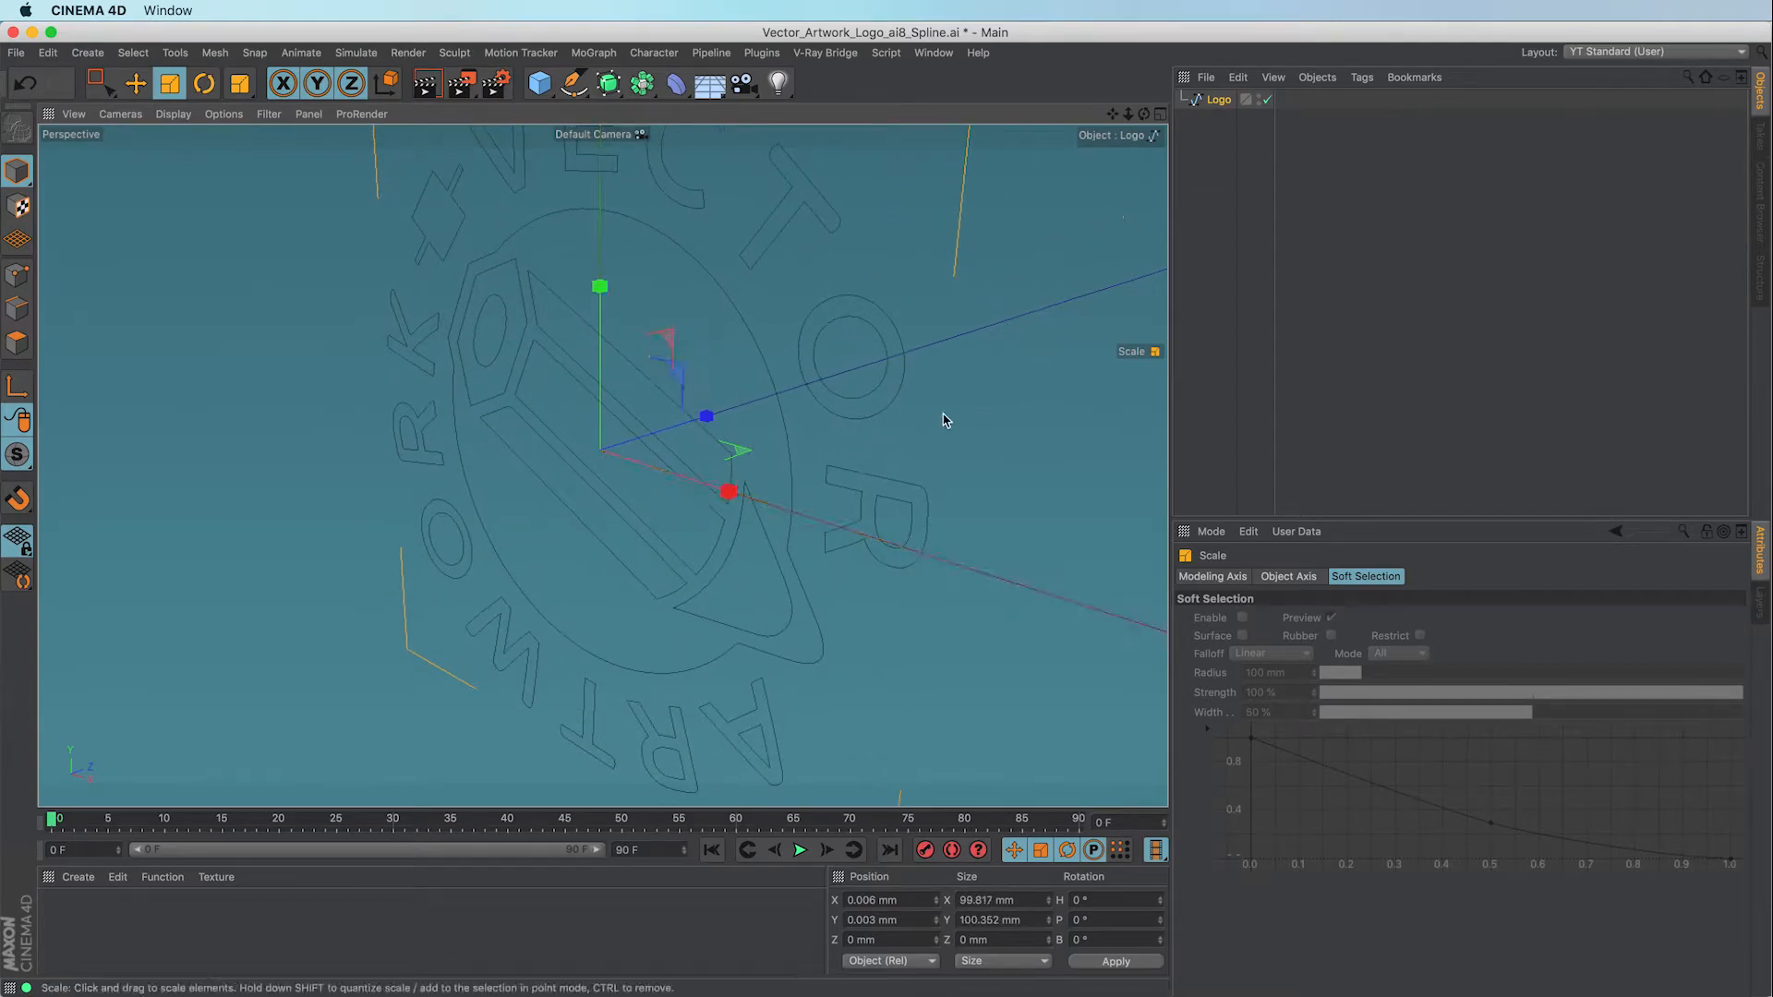
alt+middle_drag(908, 415, 606, 409)
alt+right_drag(681, 367, 308, 478)
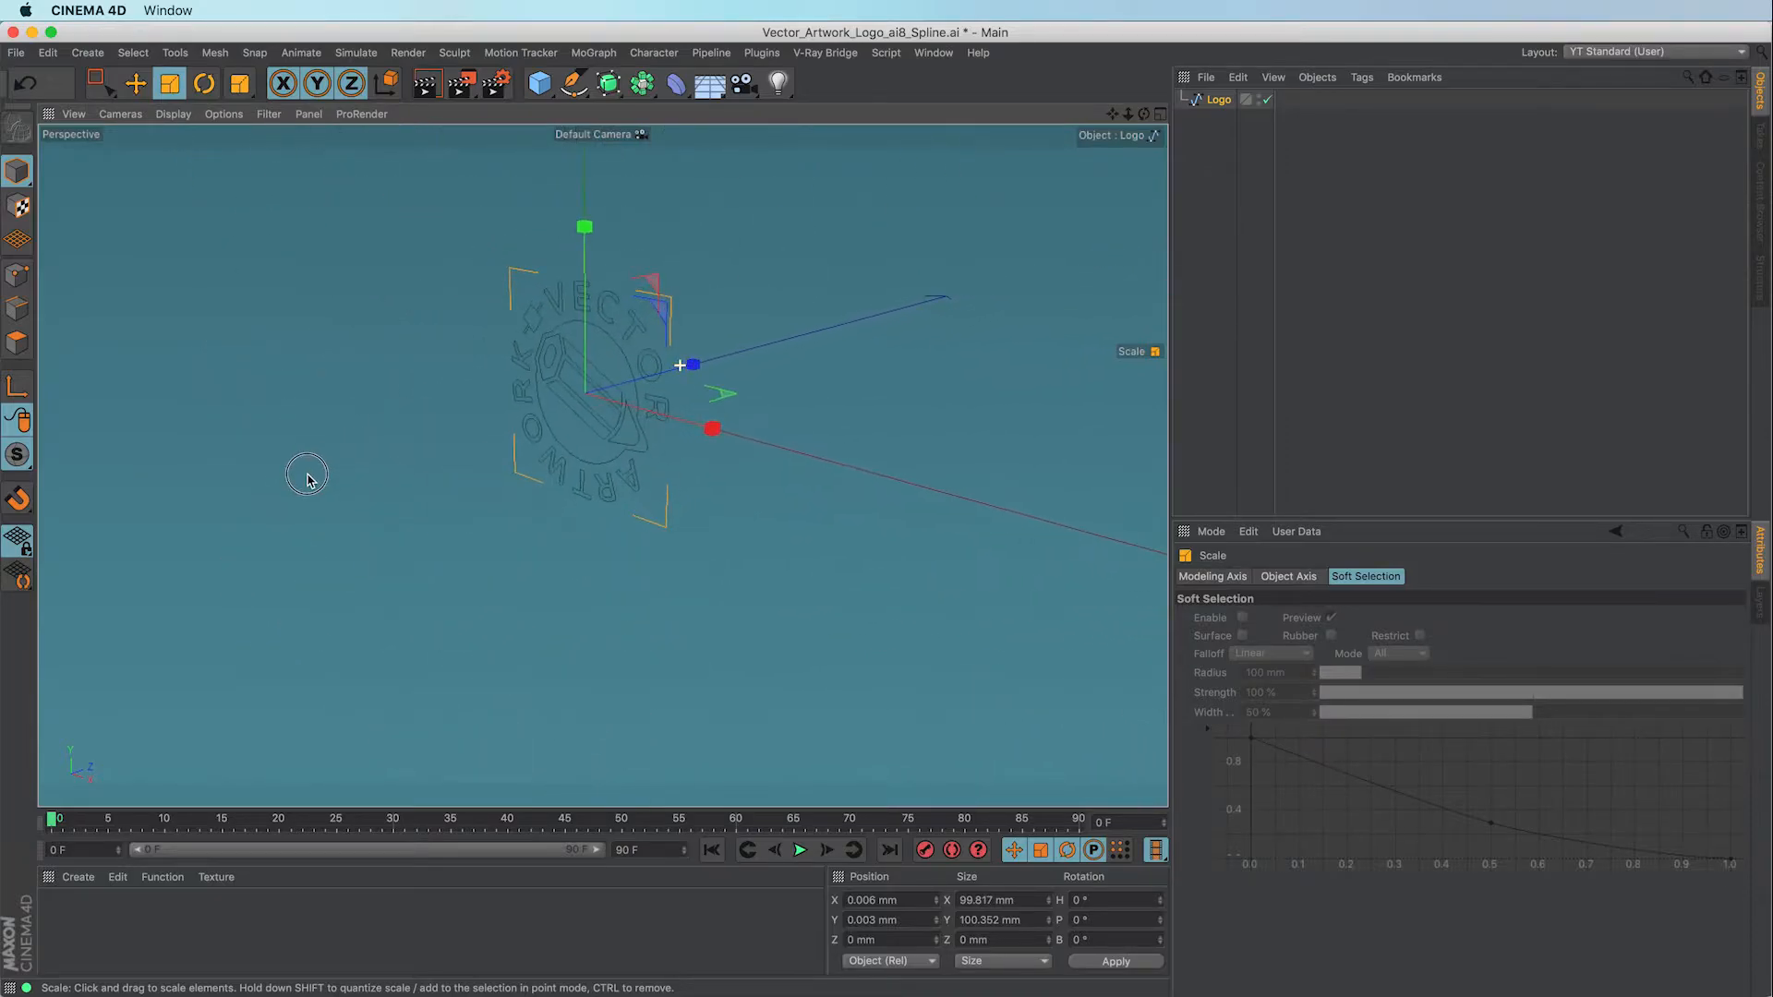
click(1217, 152)
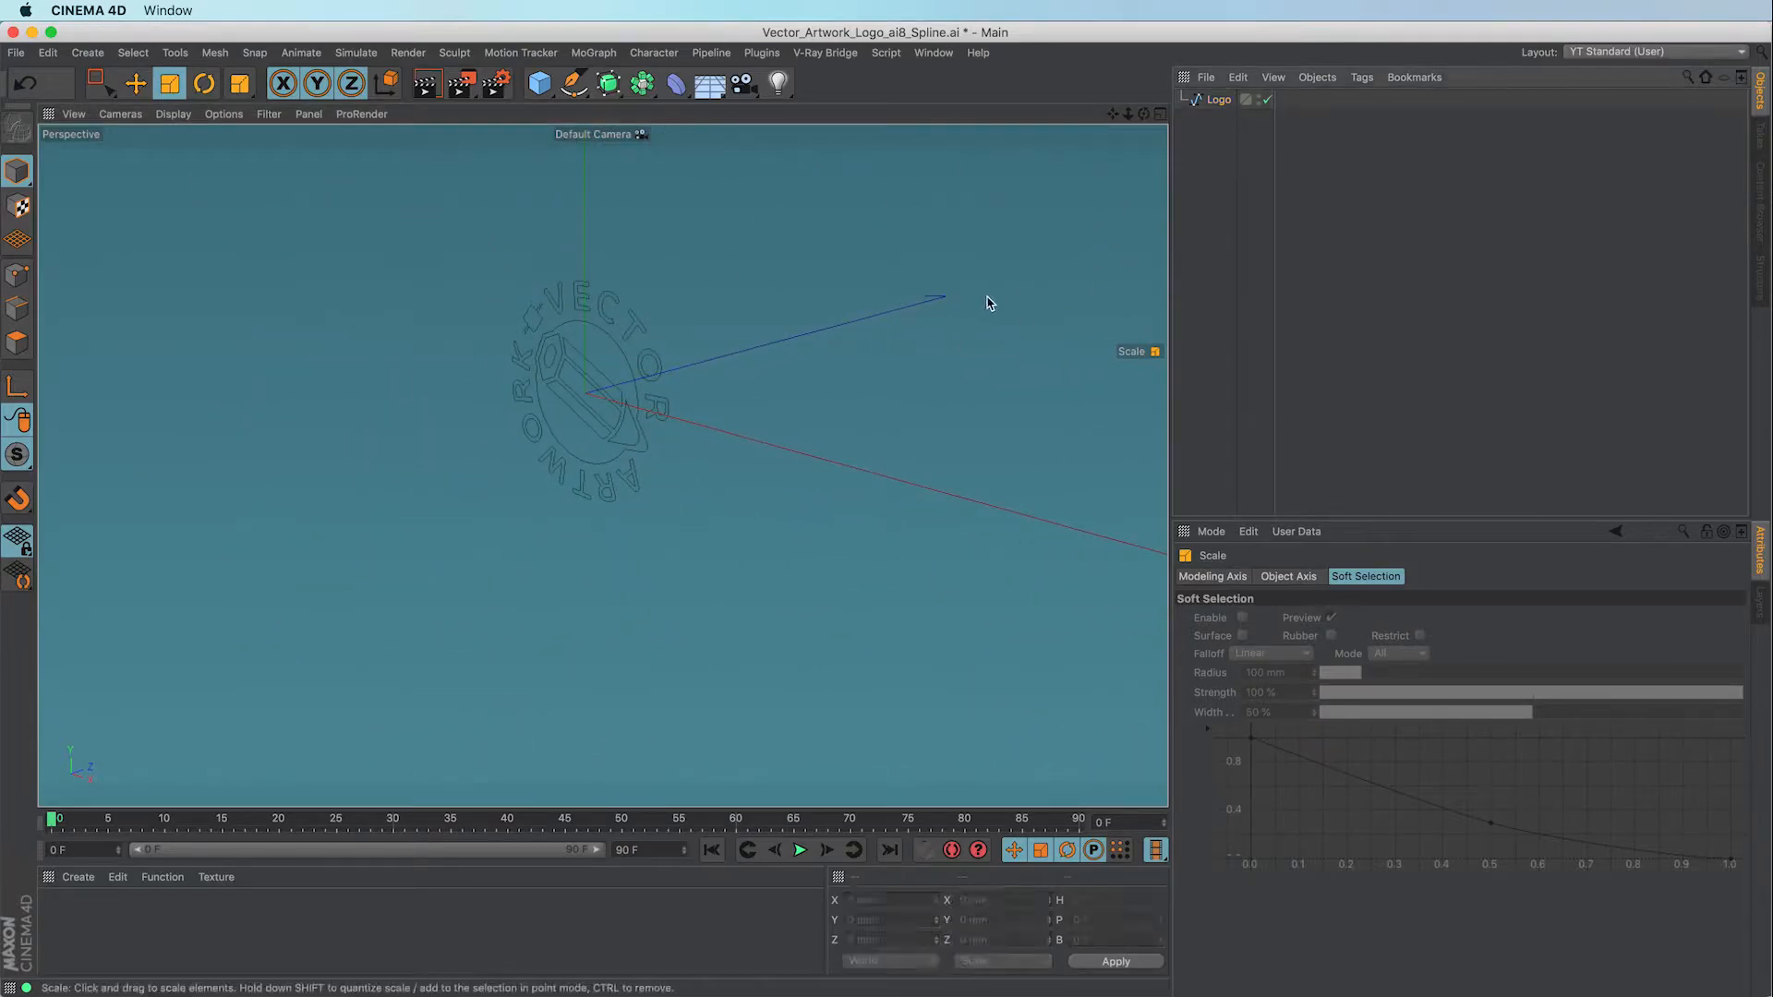
Add a Cube and move it along the X axis to about 243 mm, beside the Logo spline
click(539, 83)
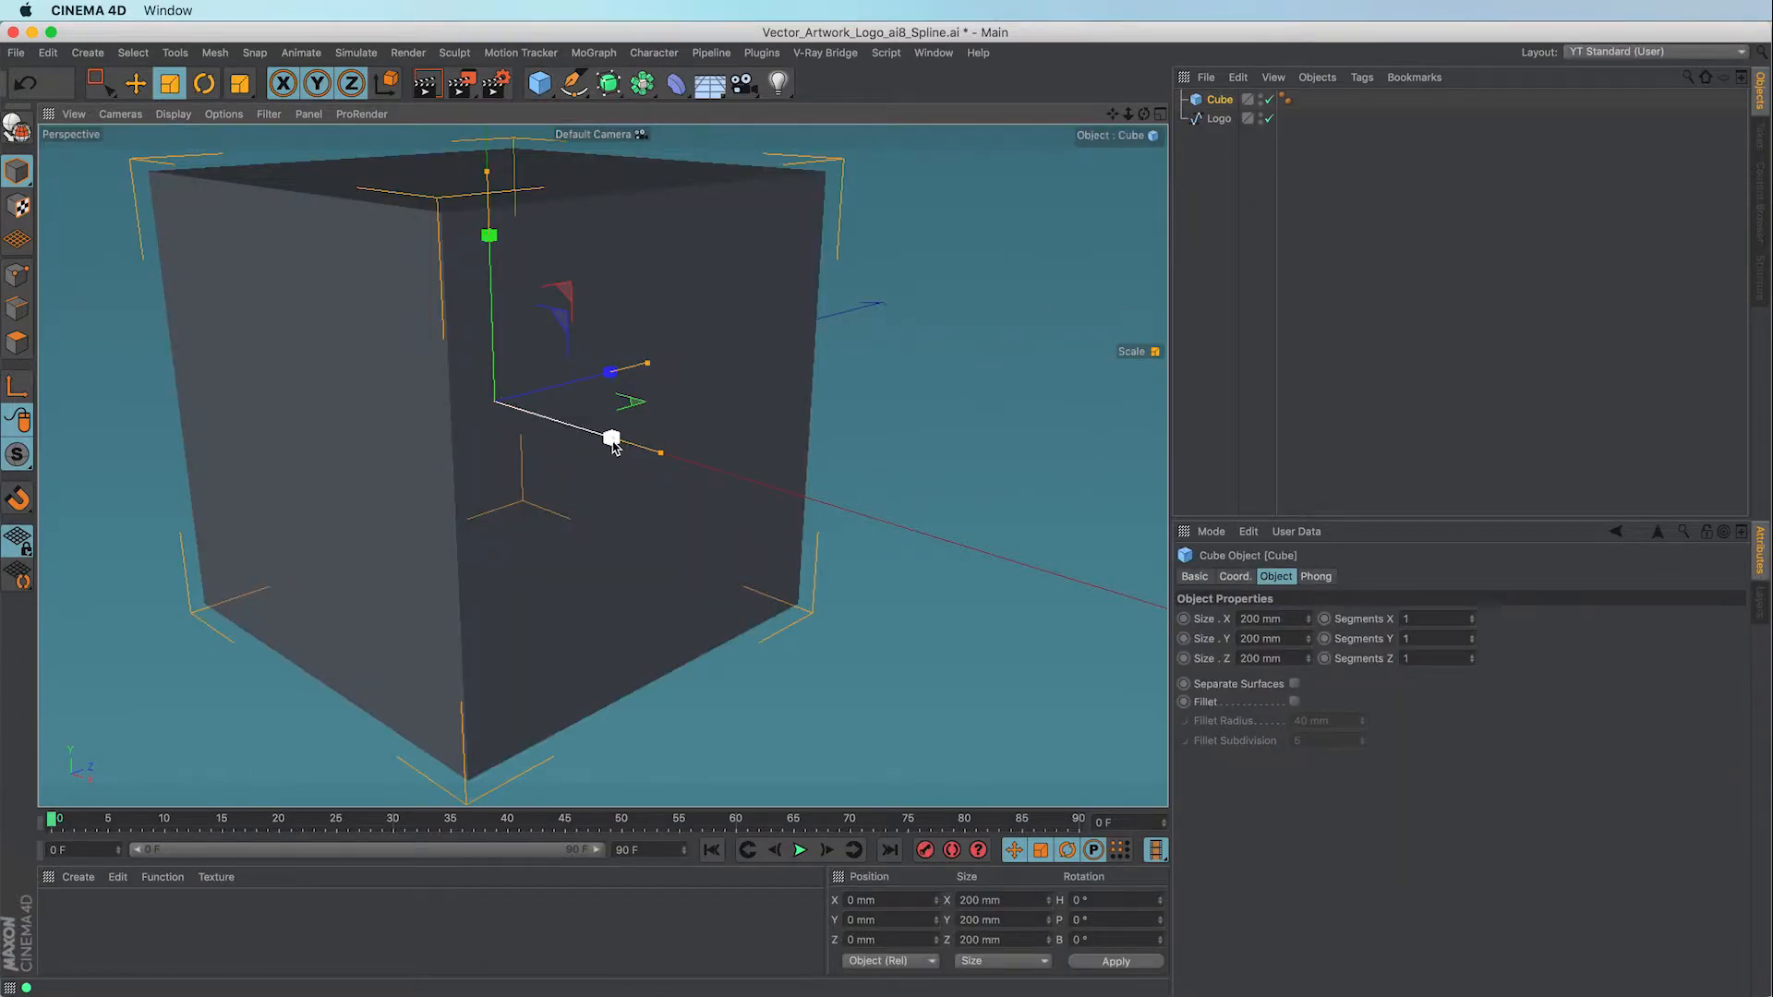
key(e)
drag(605, 435, 628, 475)
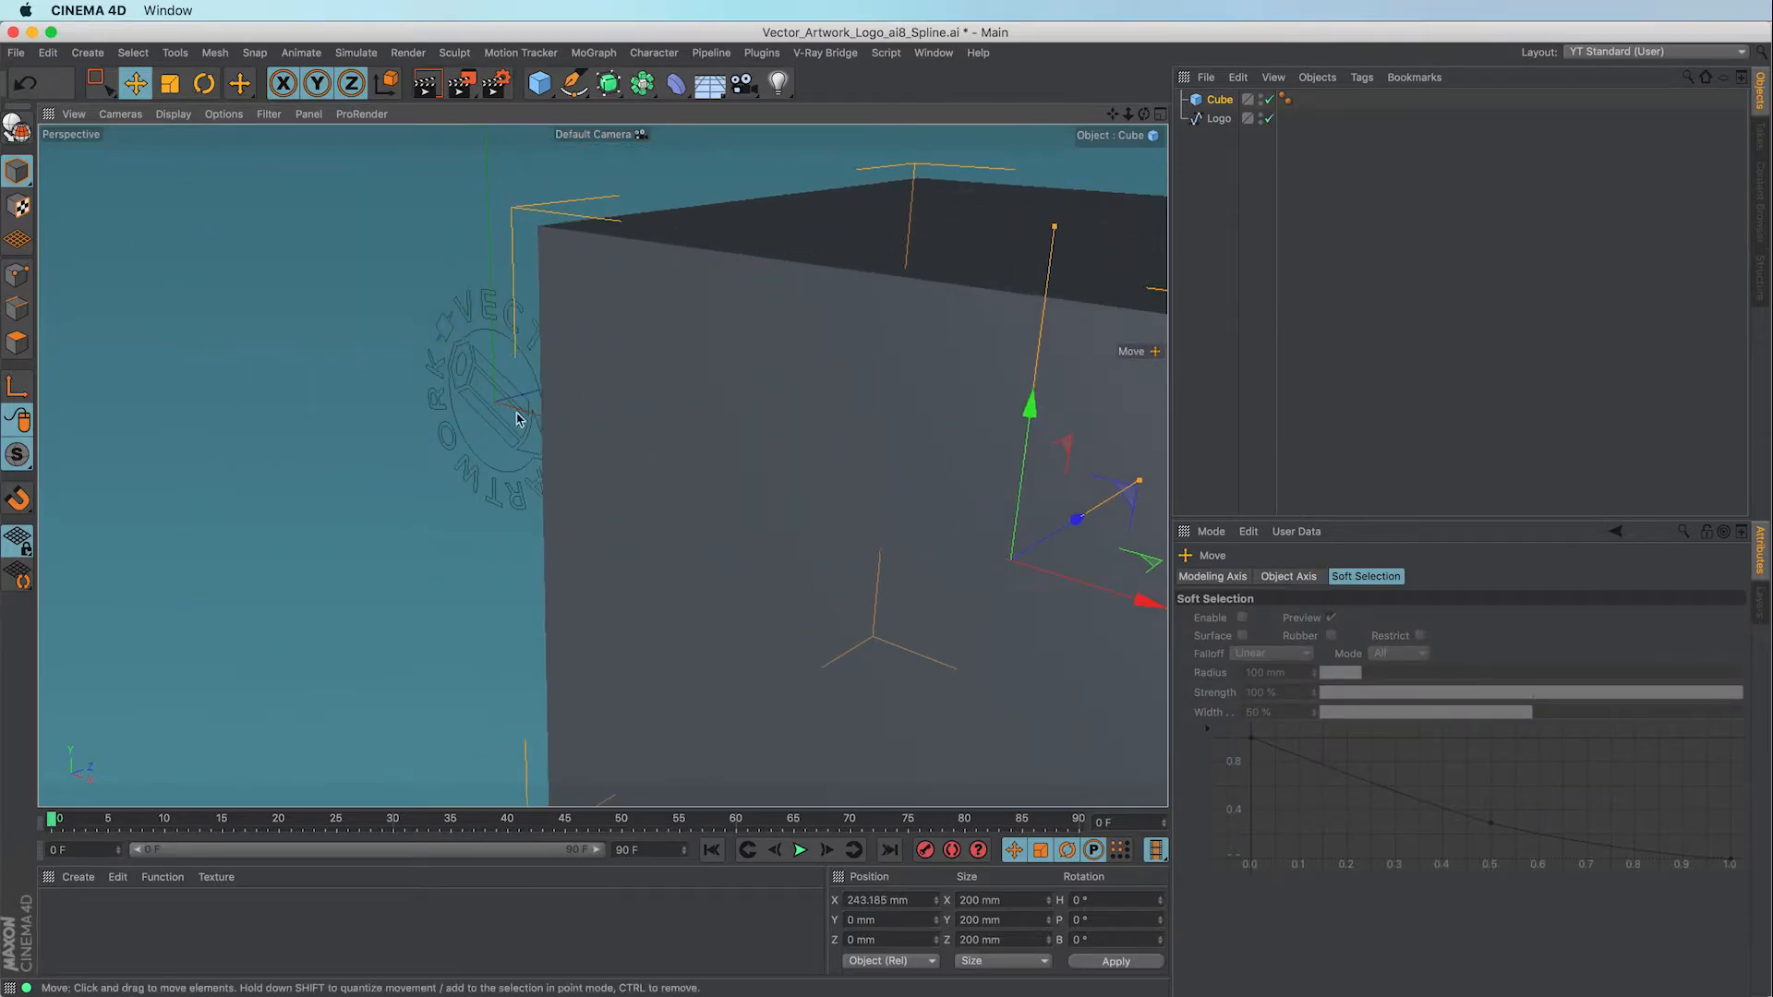
alt+drag(476, 371, 280, 217)
scroll(281, 218, down, 5)
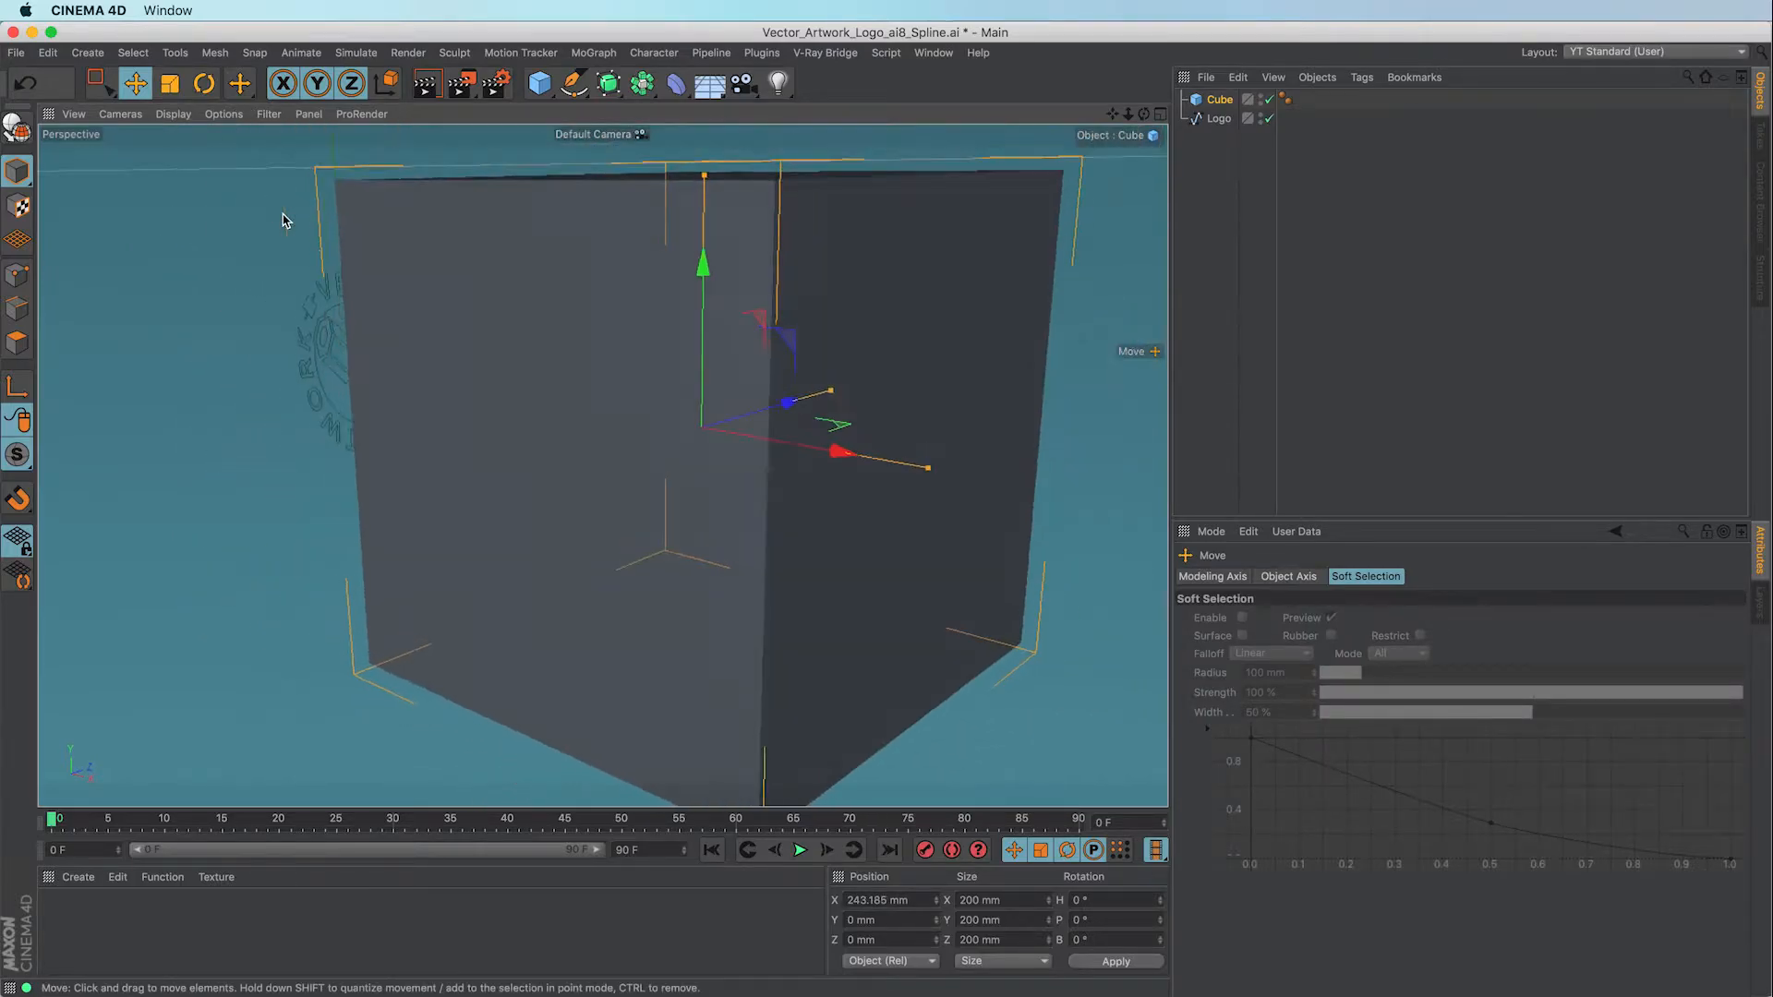
scroll(282, 218, up, 5)
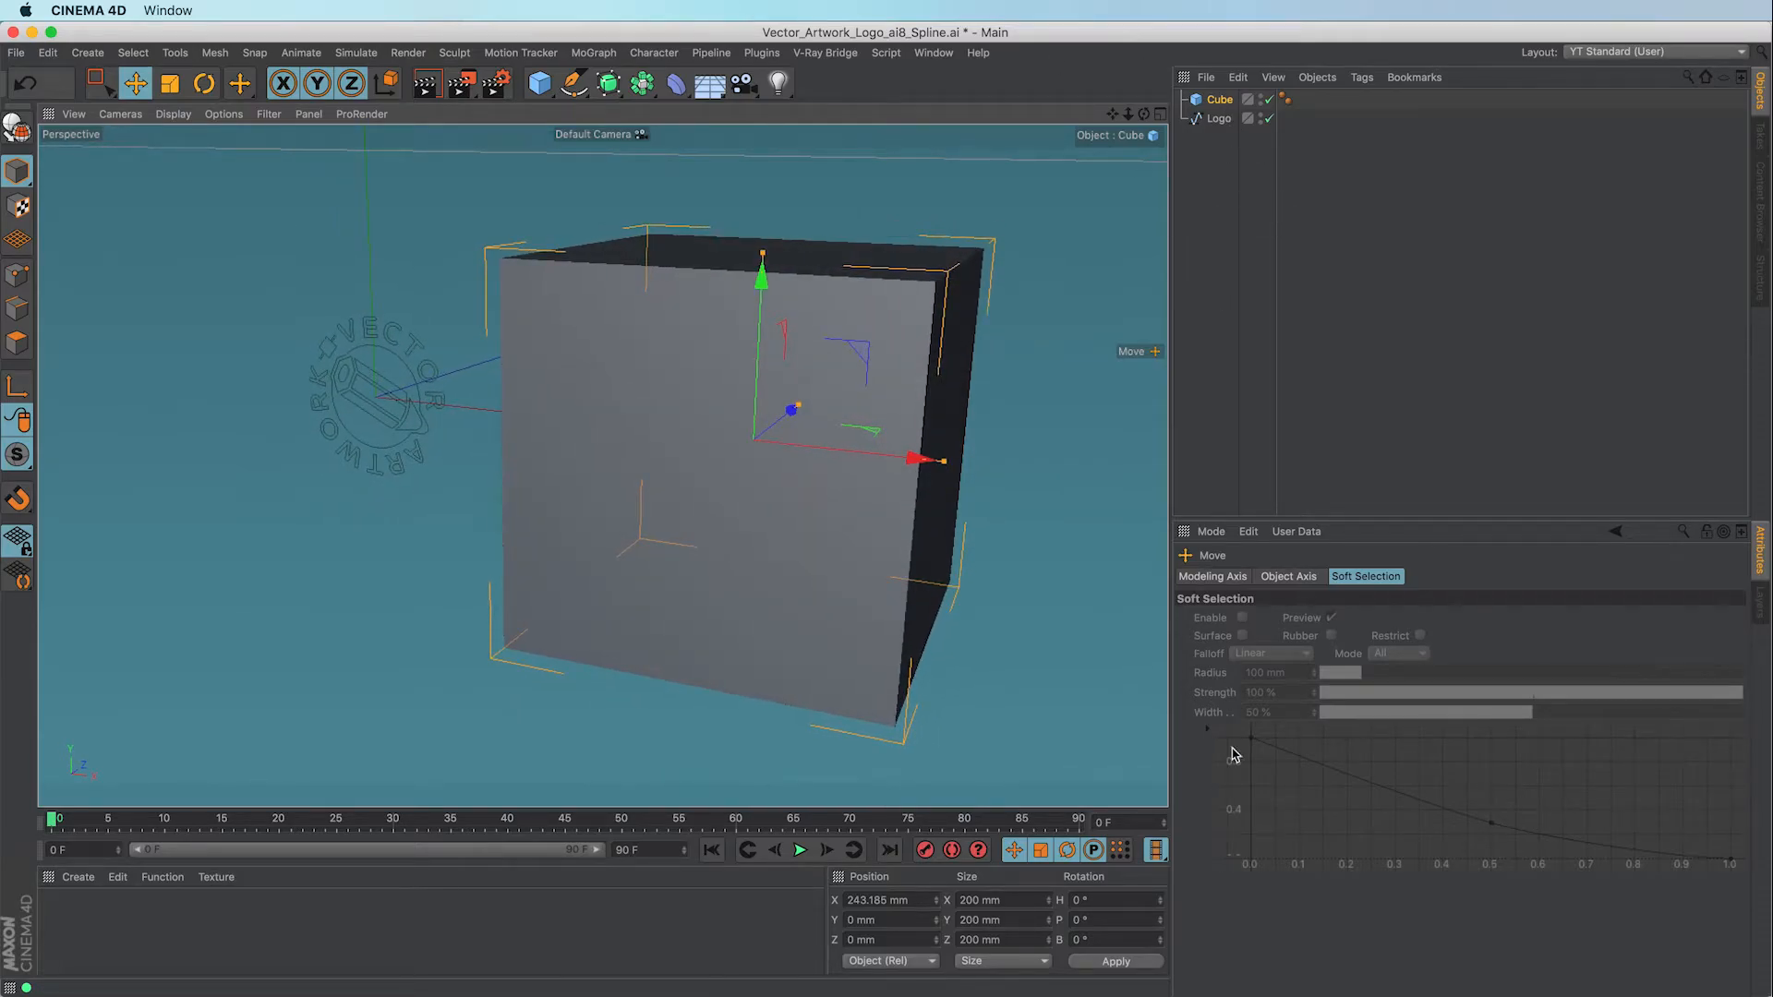
Enable Fillet on the Cube and set its Fillet Radius to 8 mm
click(1218, 100)
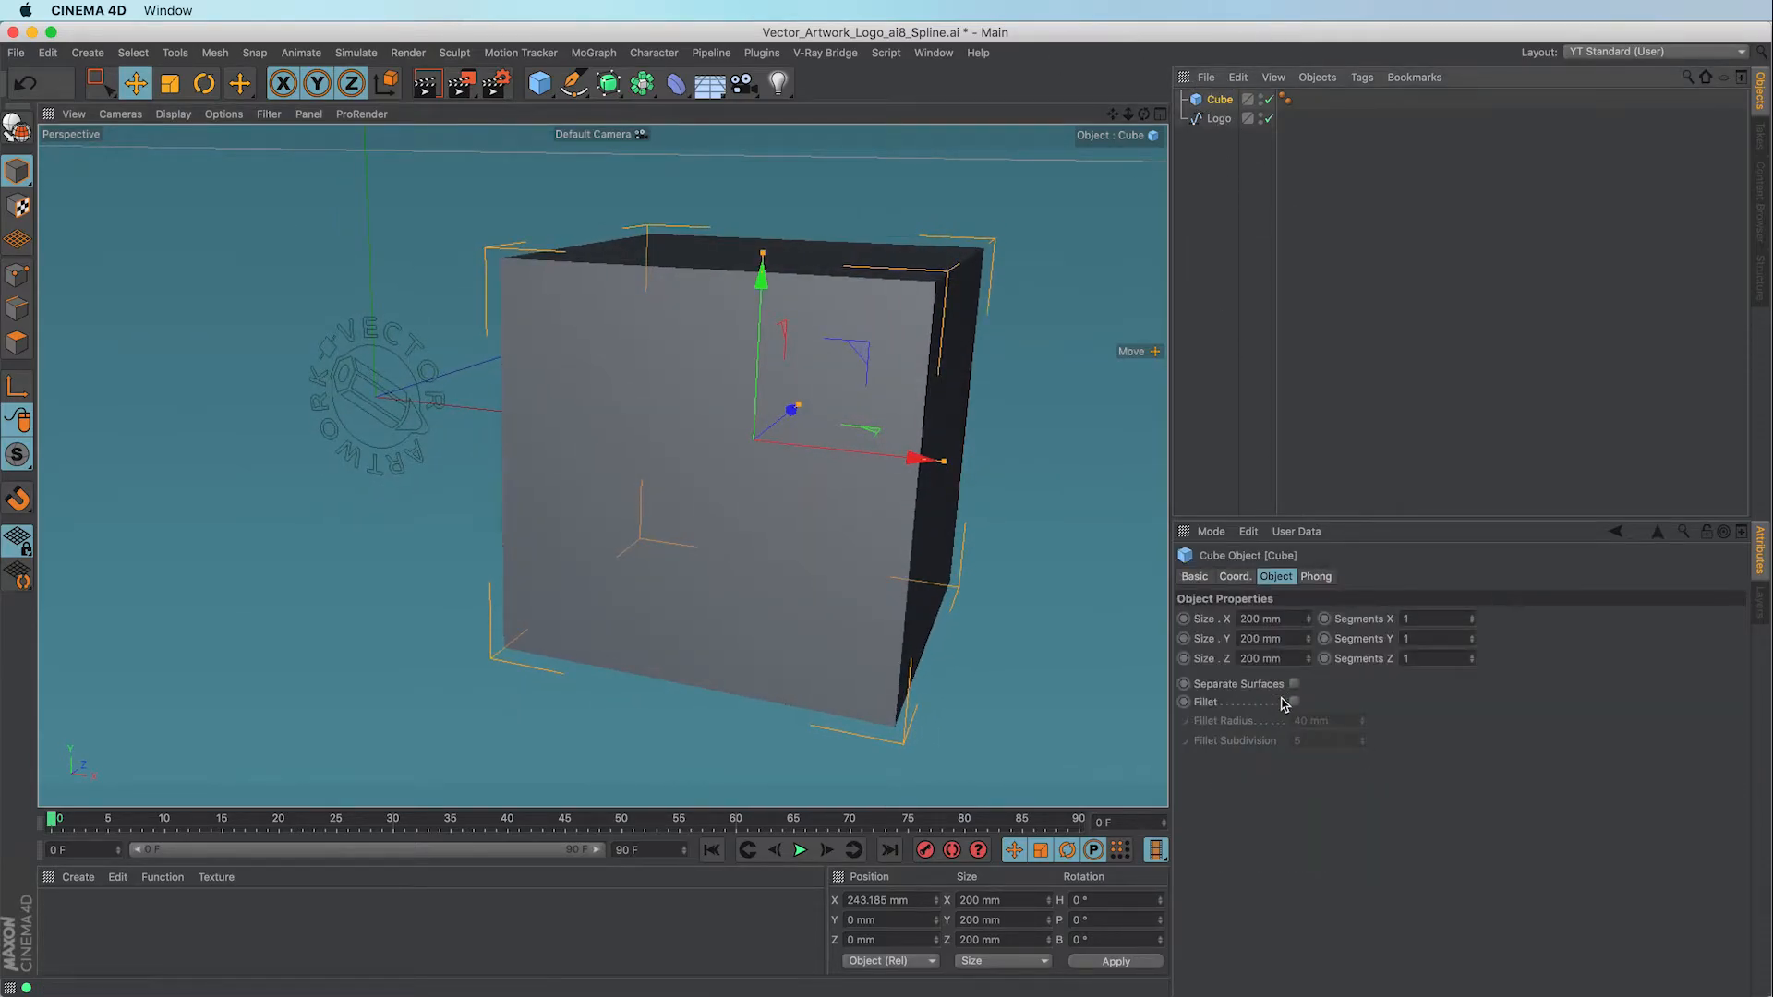
click(1293, 702)
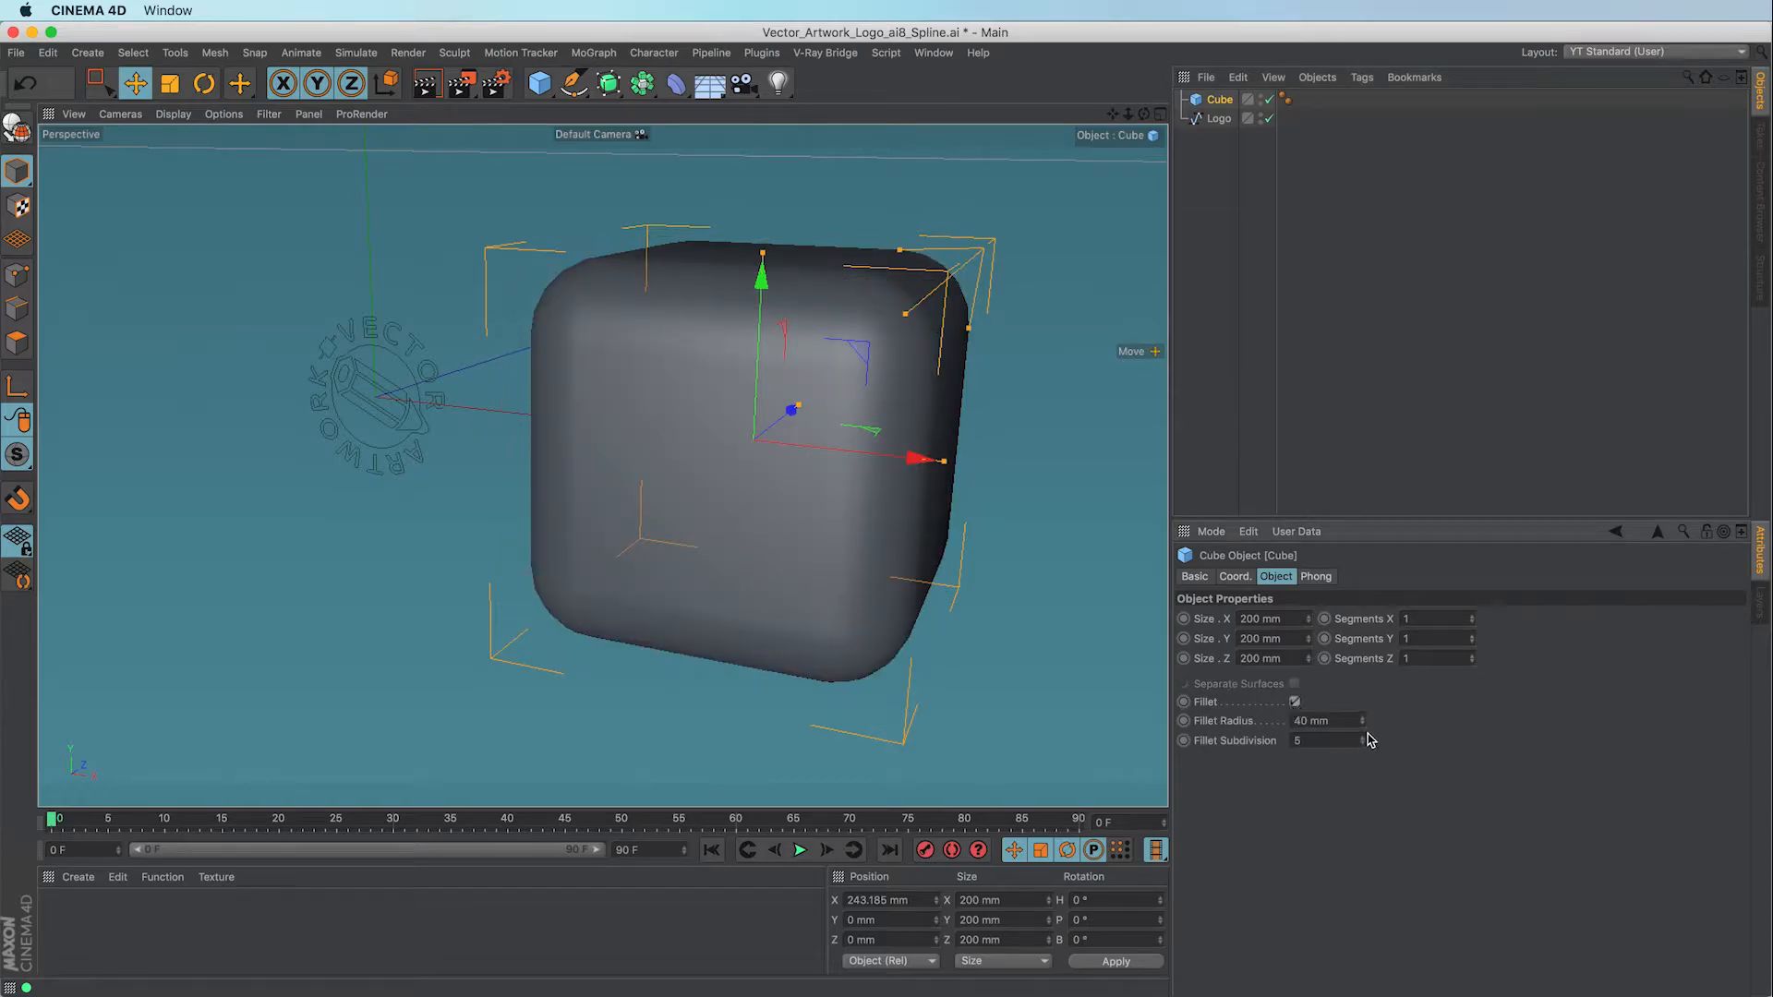
drag(1361, 723, 1361, 781)
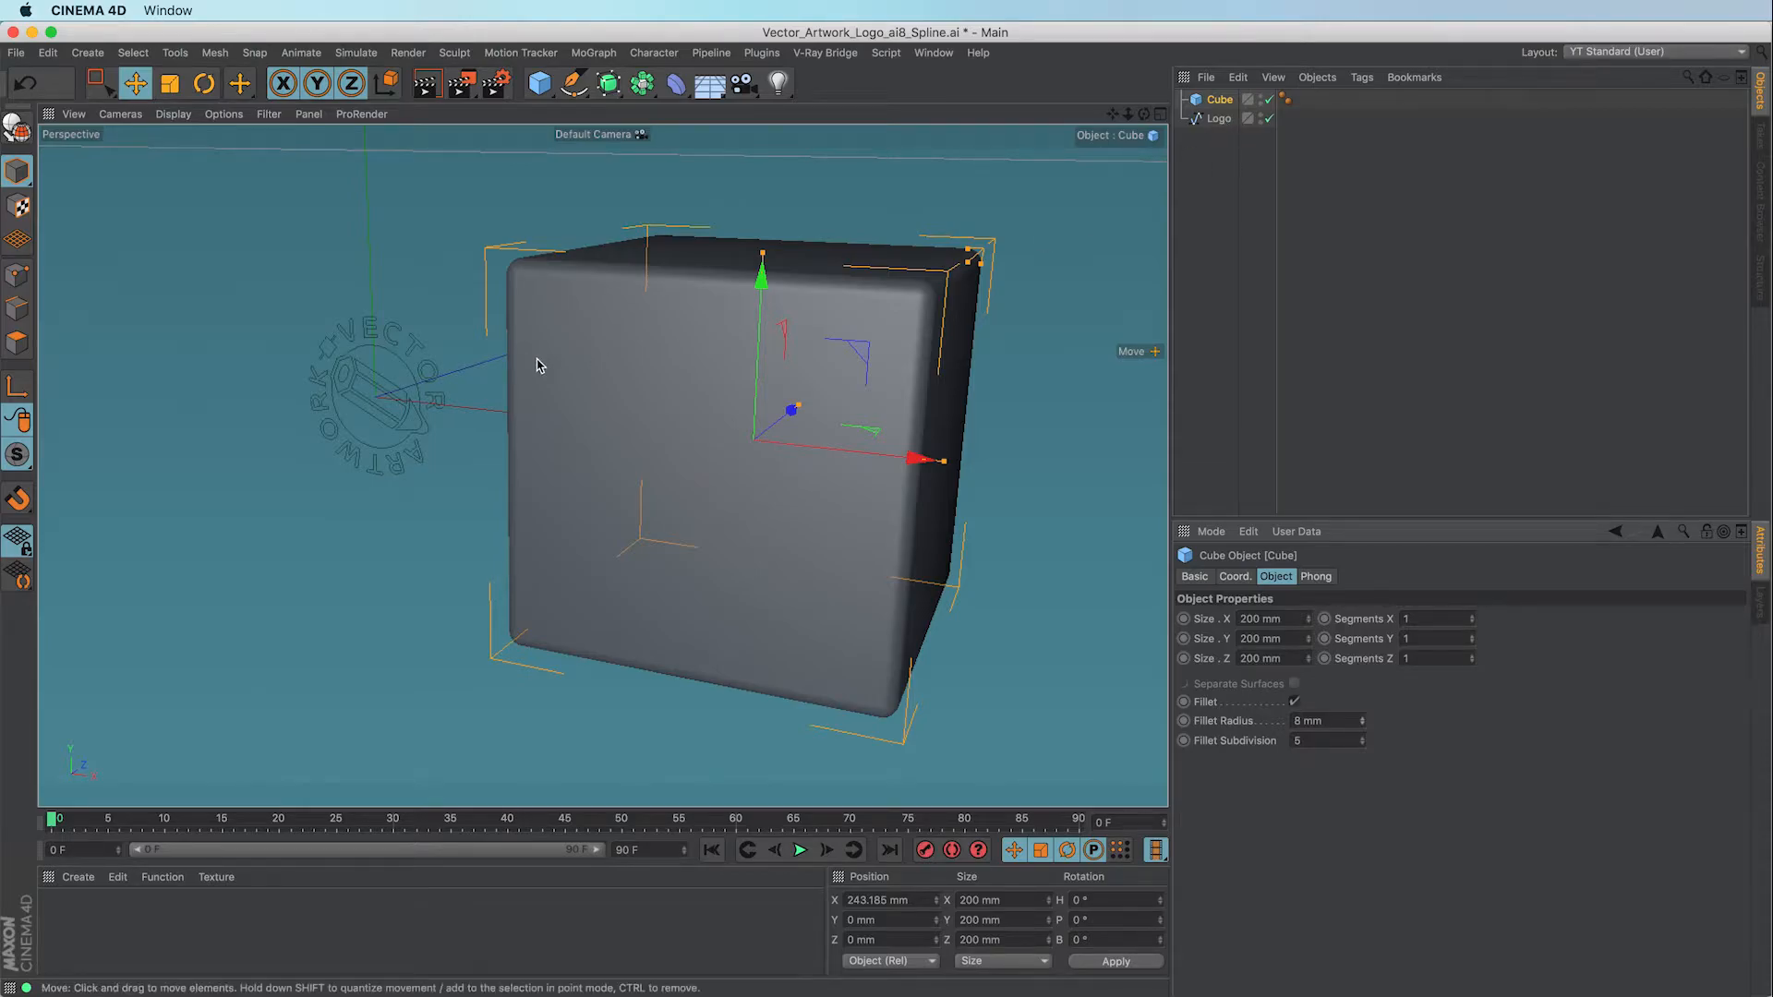
Create a new material and open it in the Material Editor, placed clear of the Logo spline
click(203, 944)
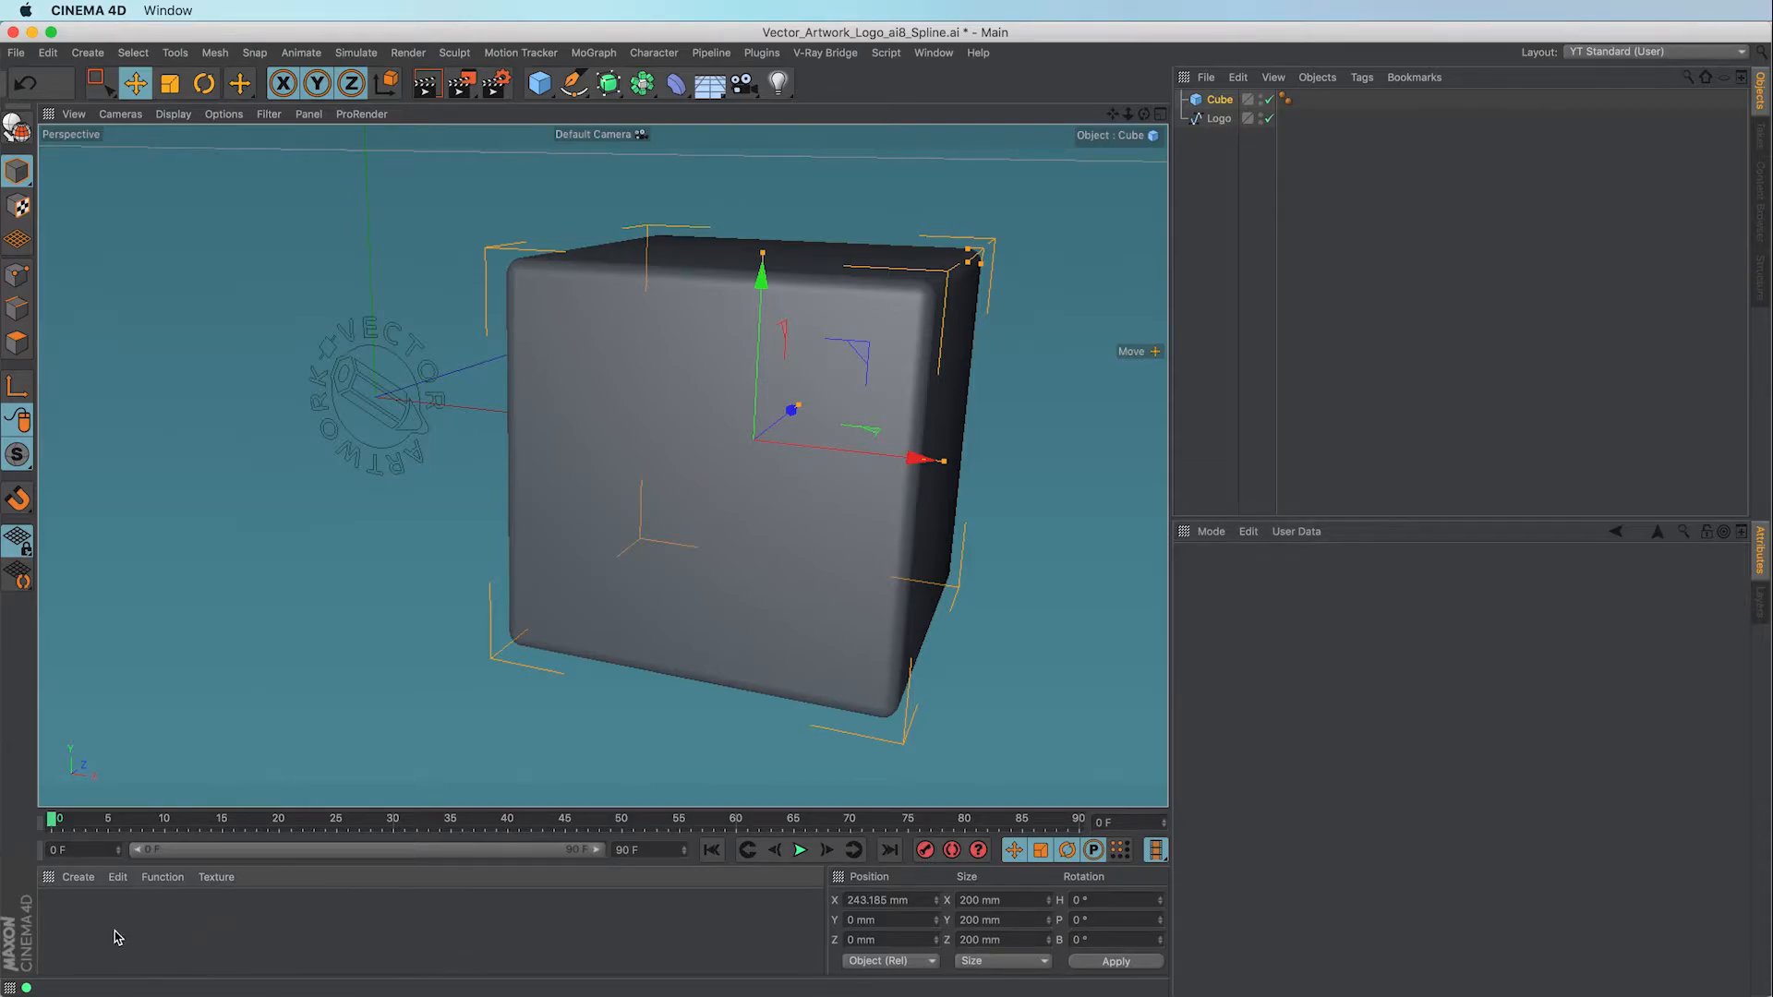
double_click(83, 929)
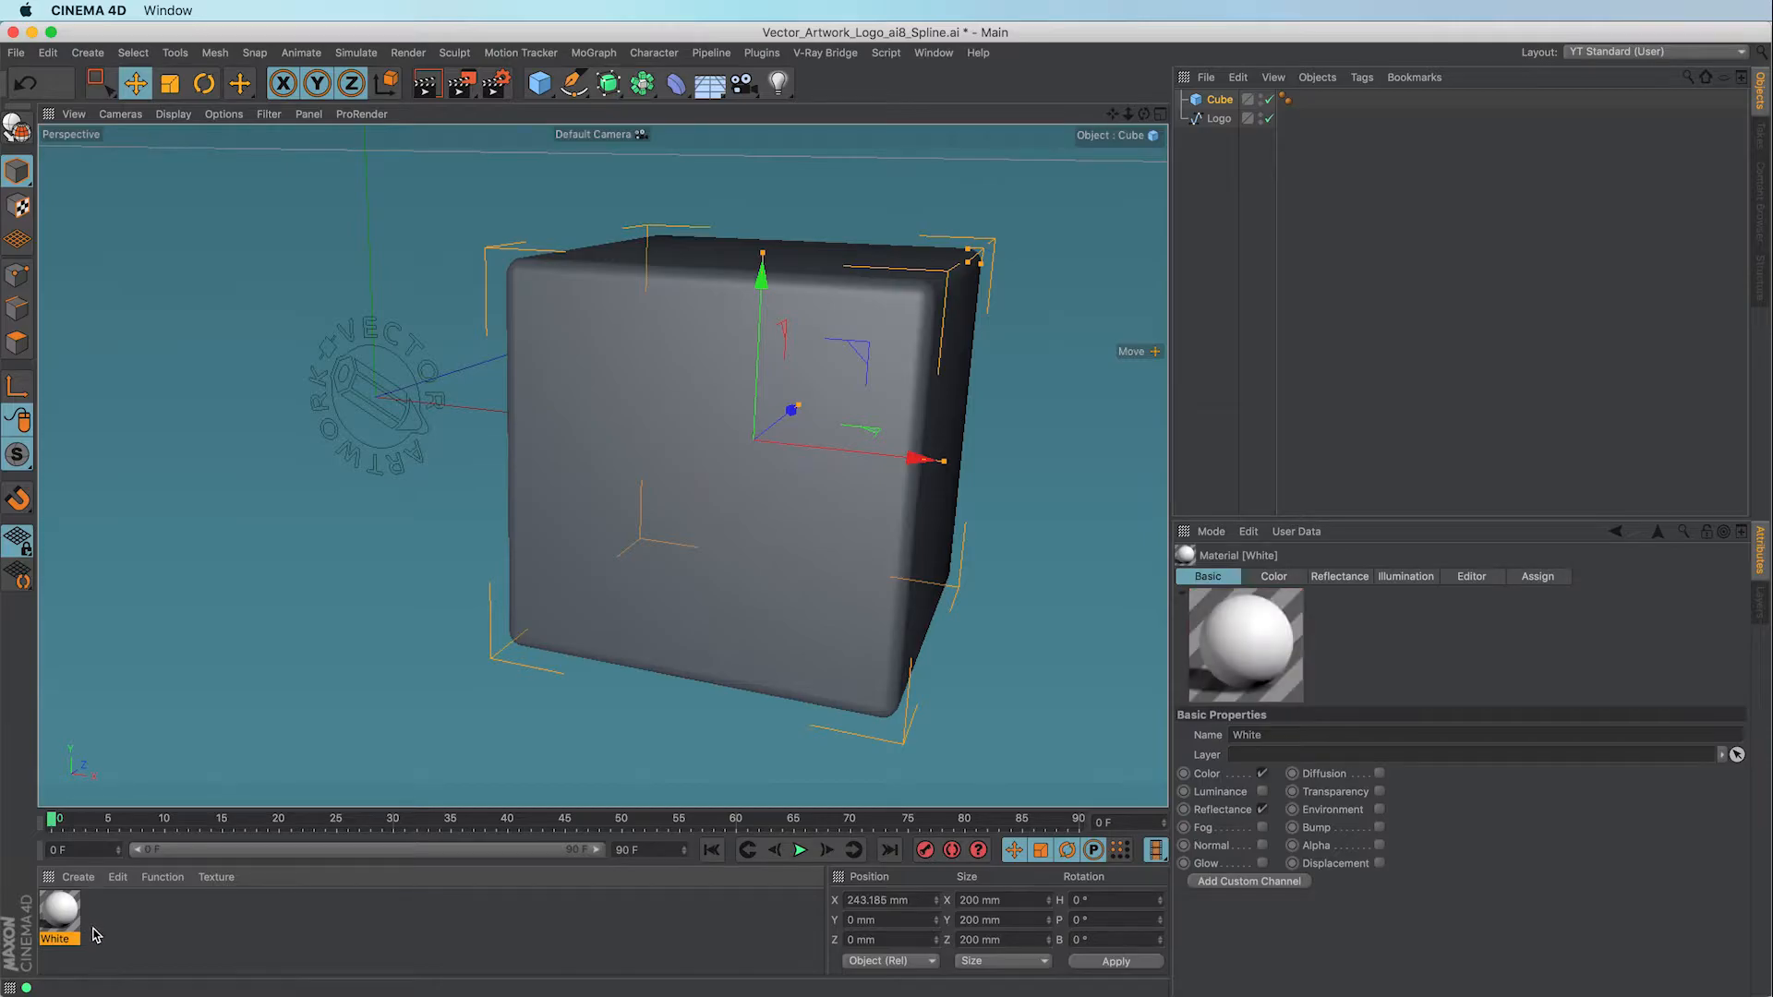
double_click(74, 903)
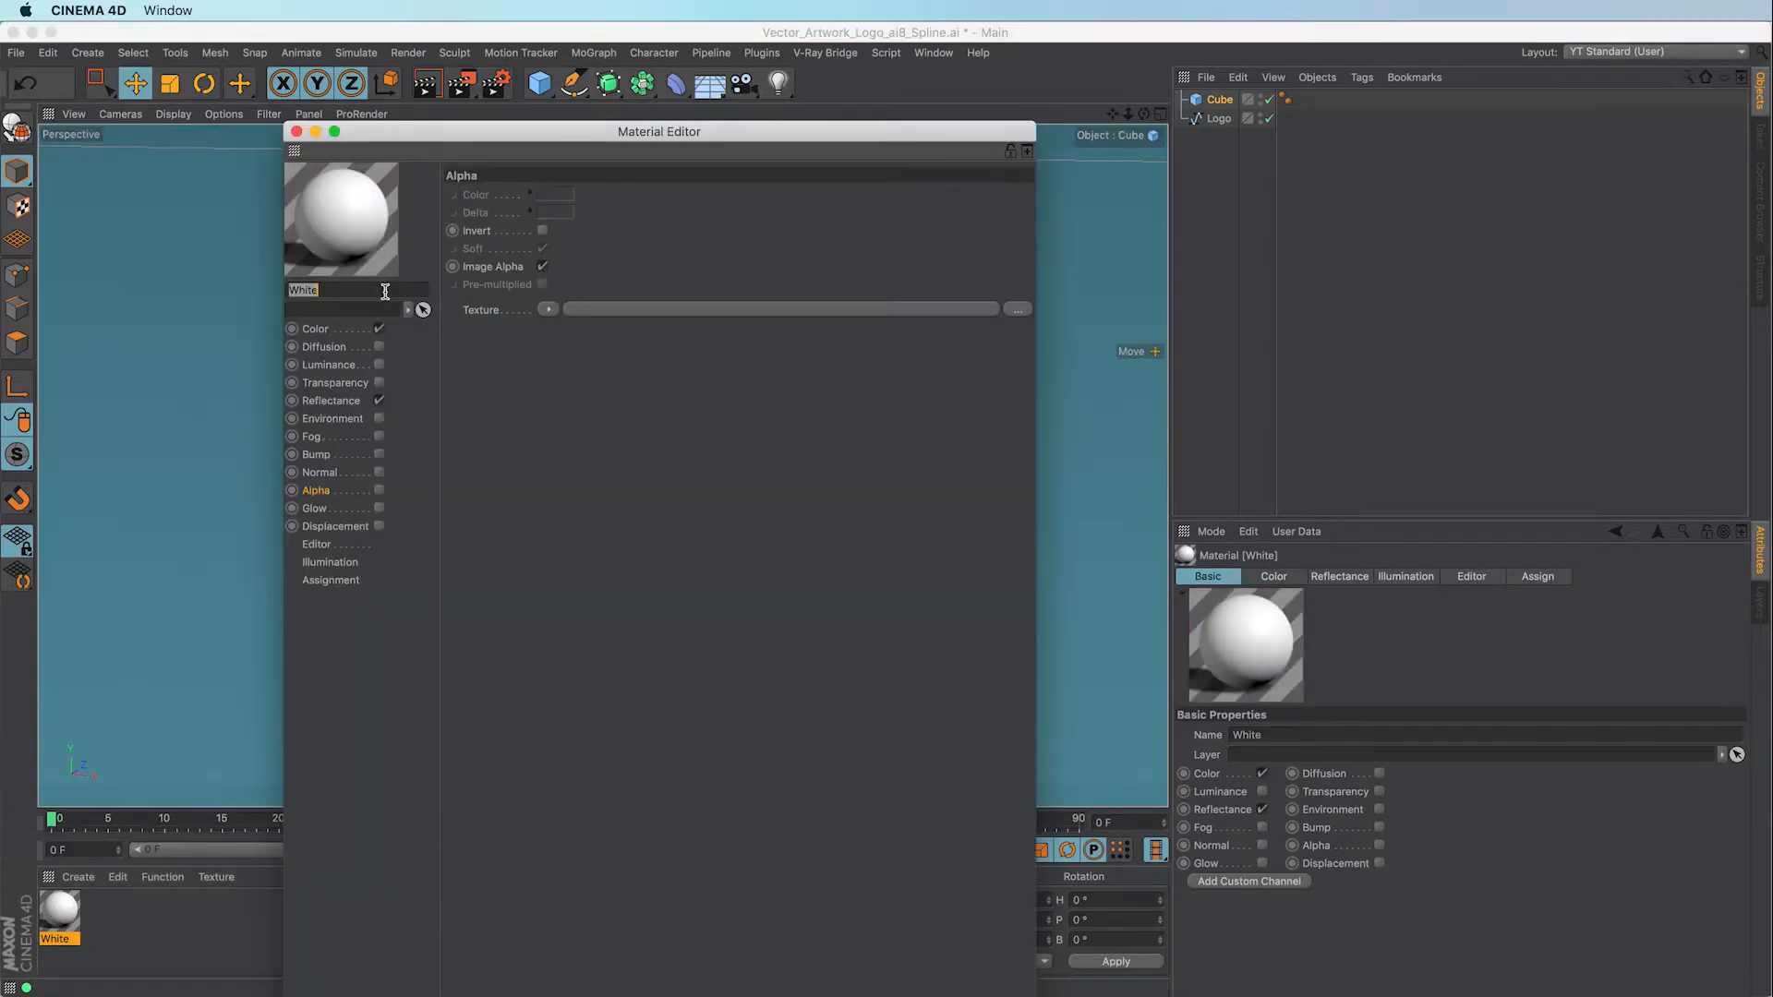
drag(501, 140, 967, 147)
Enable the White material's Alpha channel and load the Spline effect shader as its texture
click(844, 497)
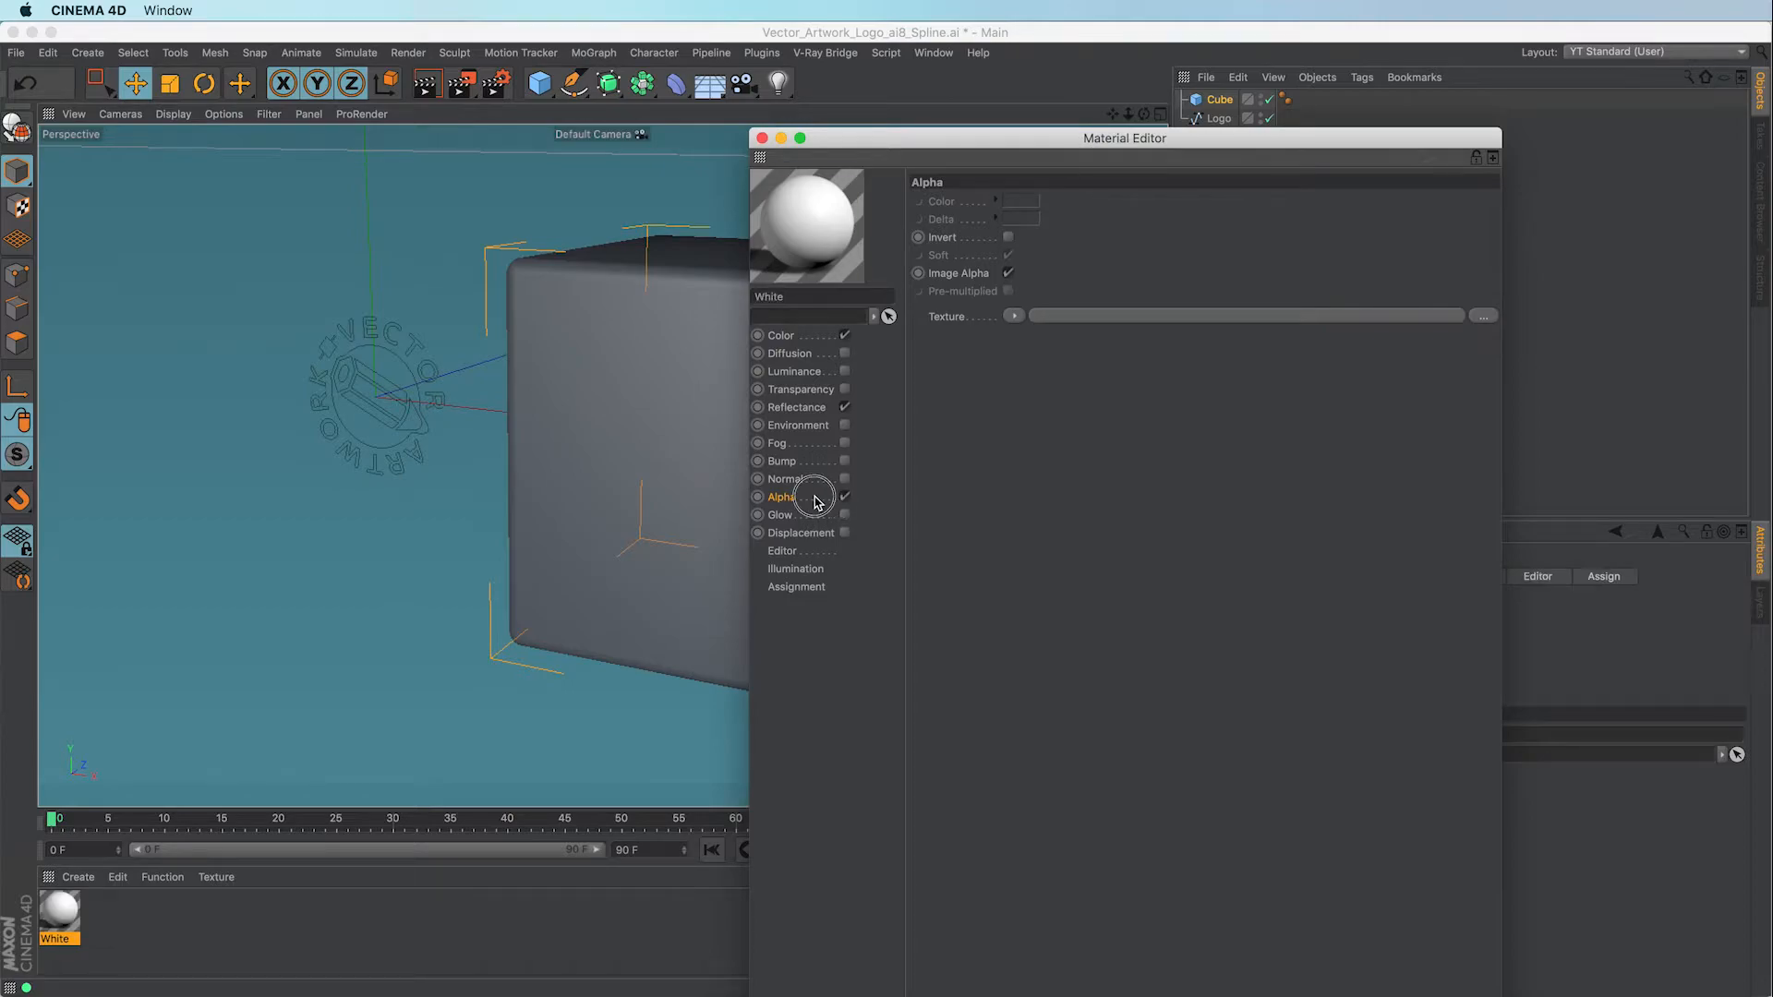
click(1014, 317)
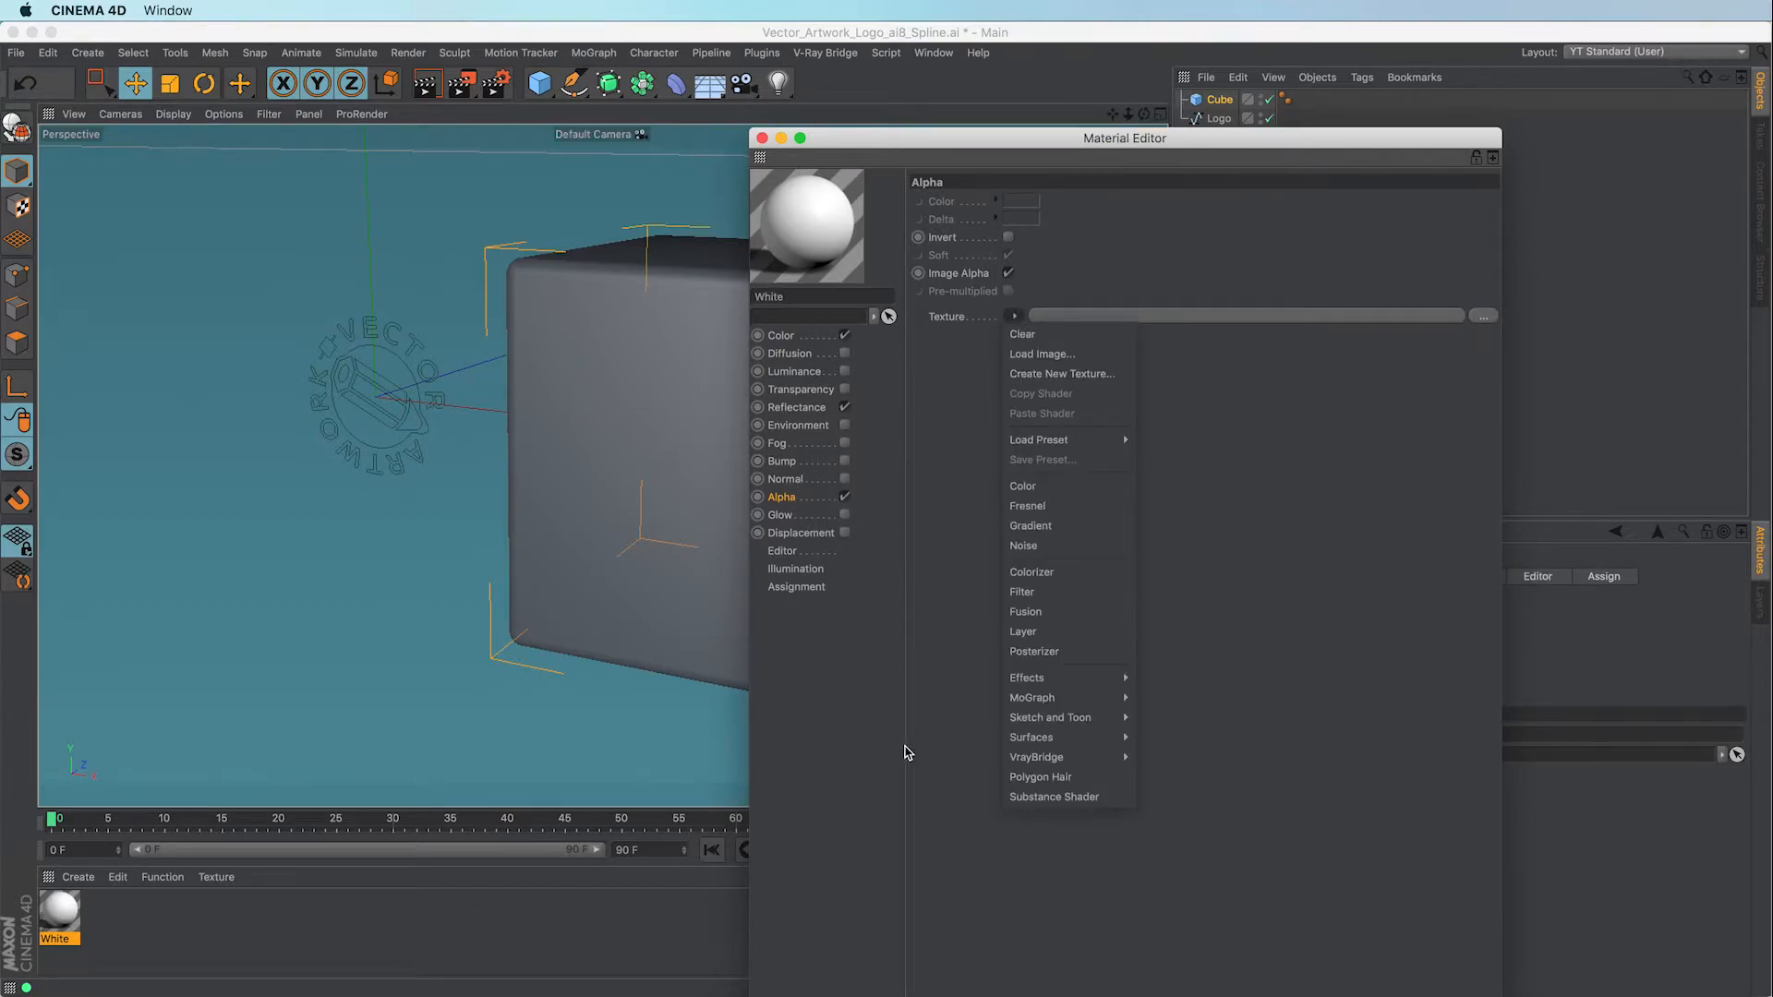
mouse_move(1031, 759)
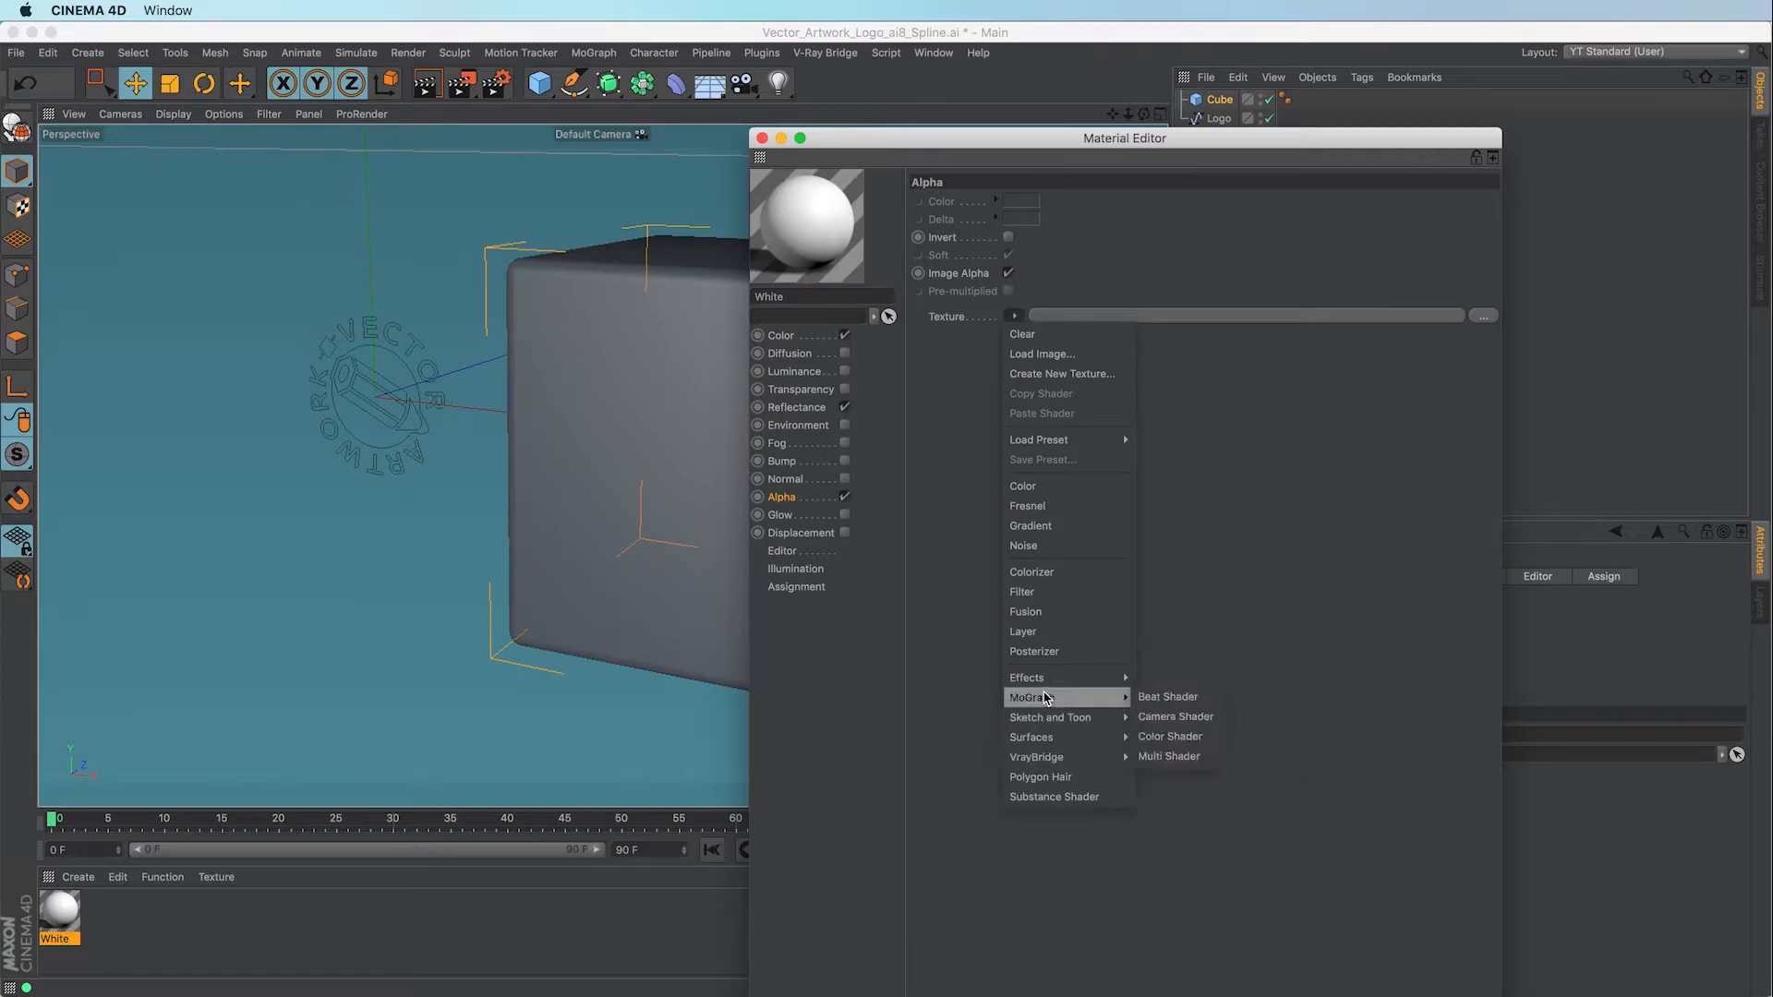
mouse_move(1051, 687)
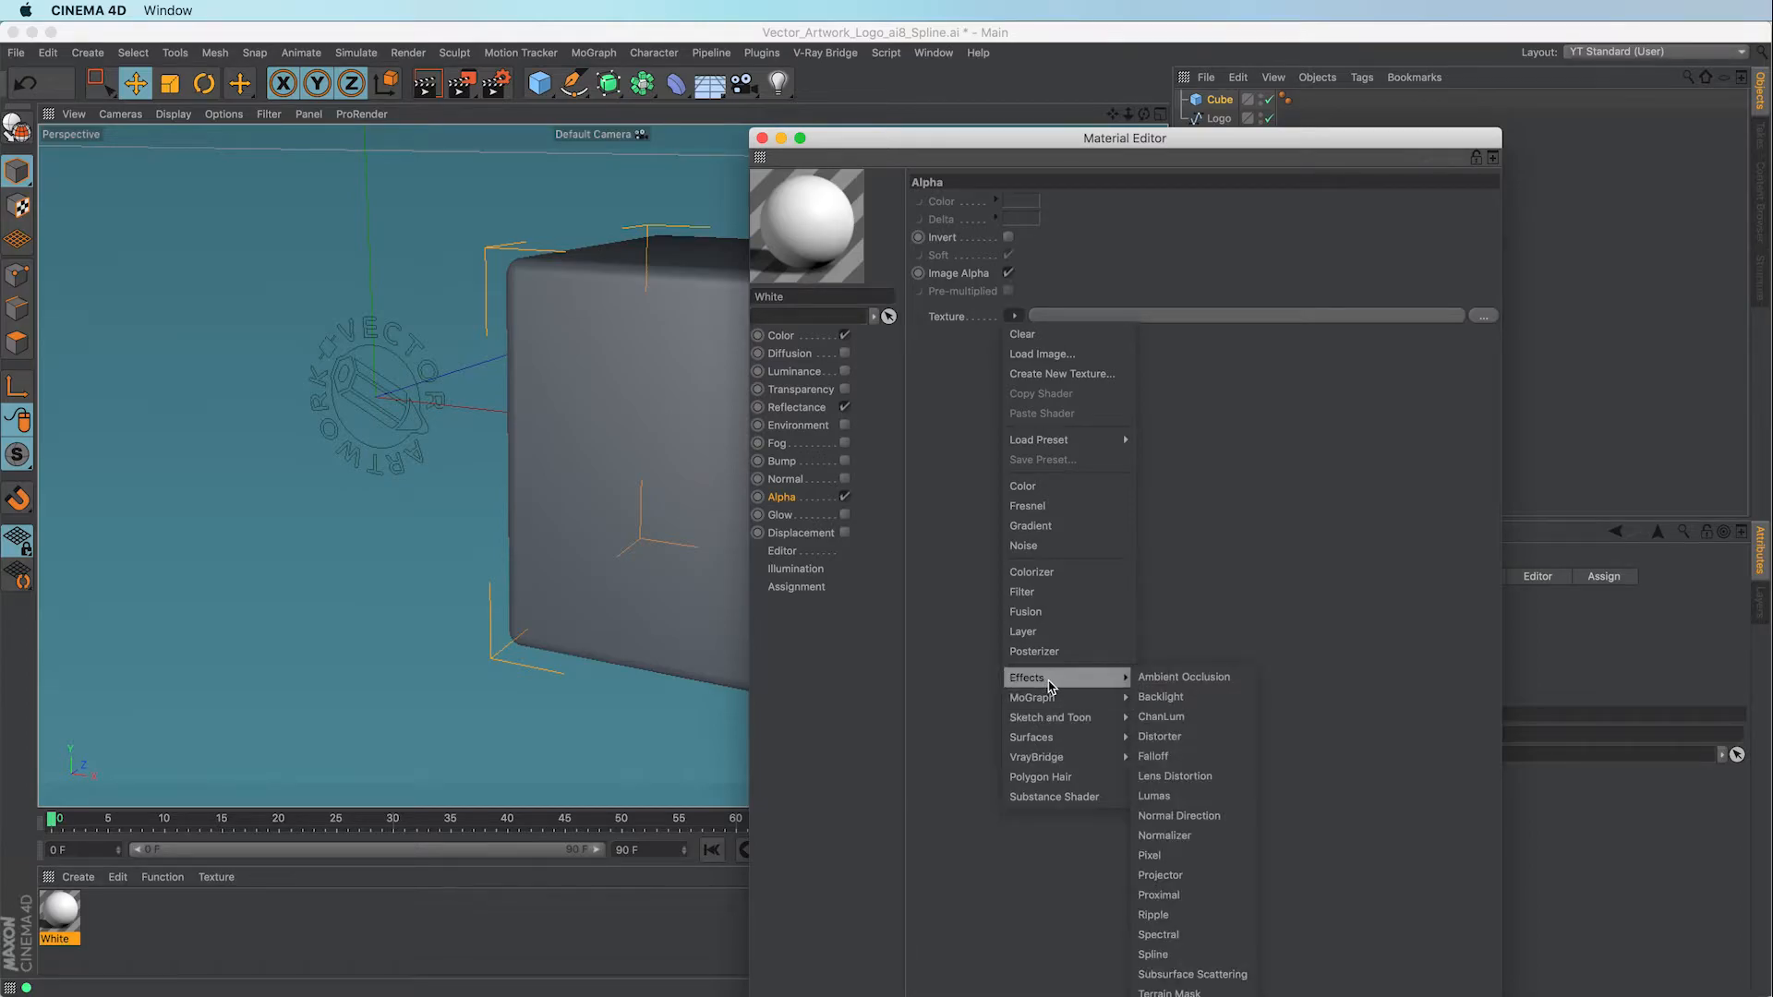
click(1161, 963)
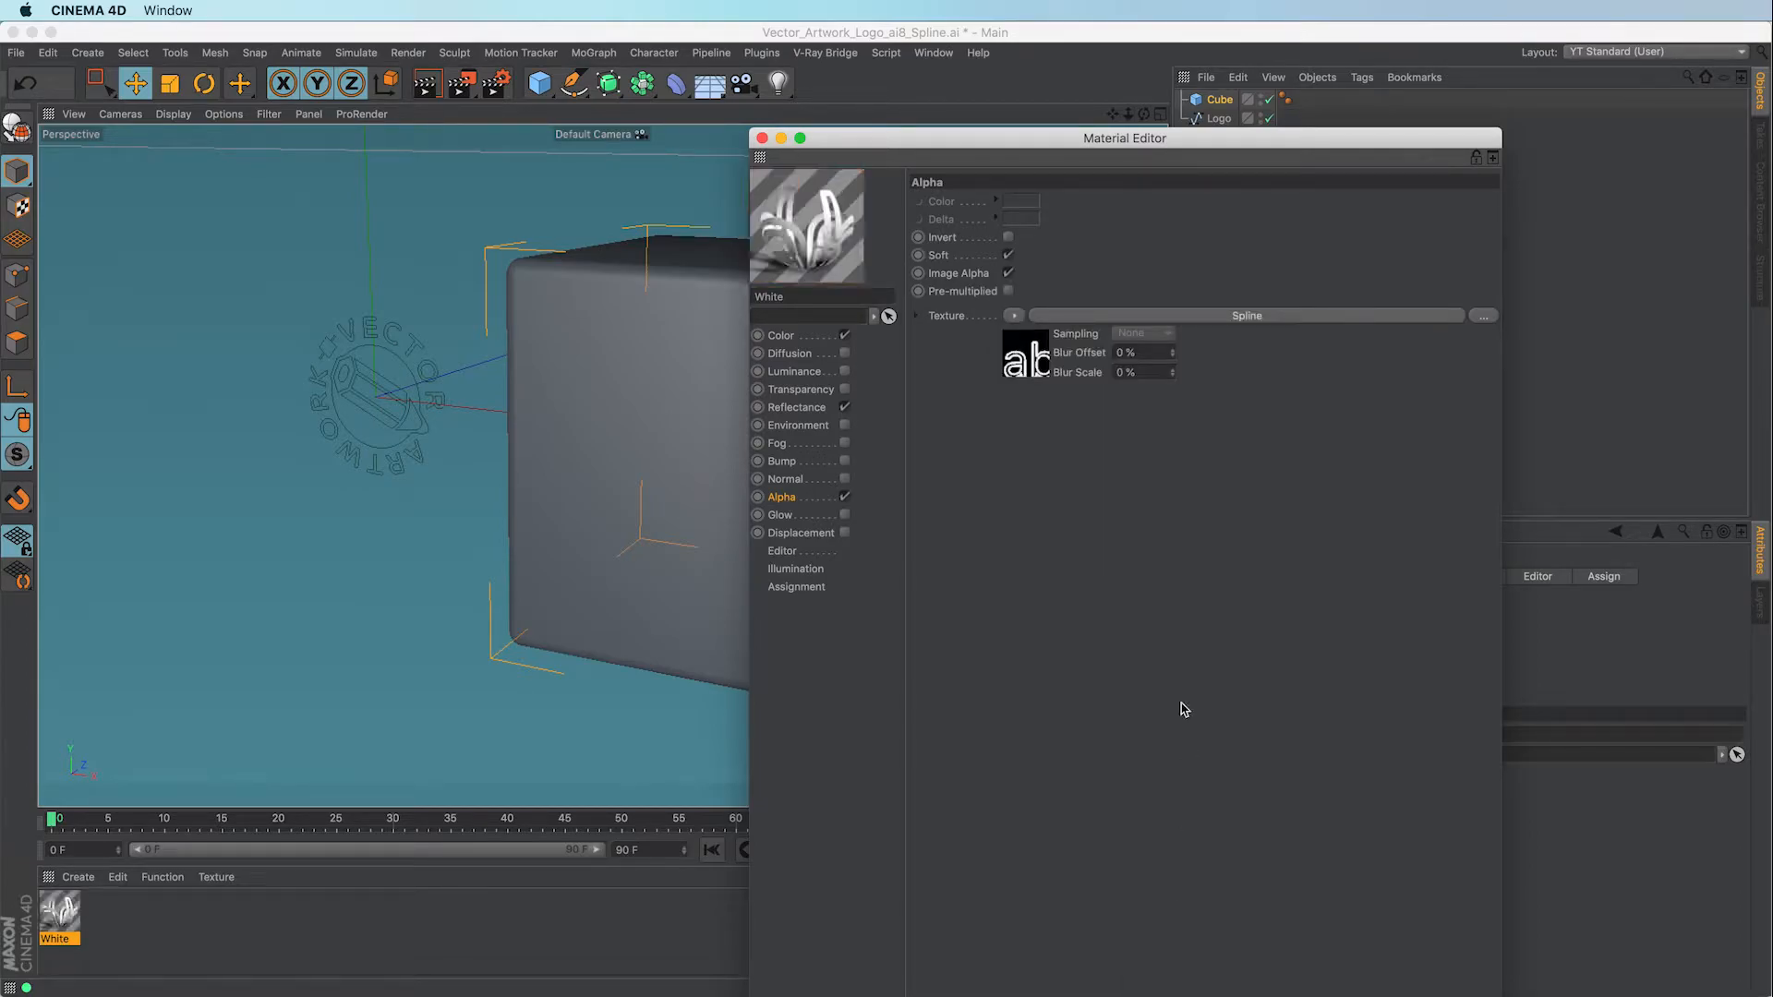
In the Spline shader's settings, disable Text Spline and assign the Logo object as the source spline
drag(999, 145, 803, 40)
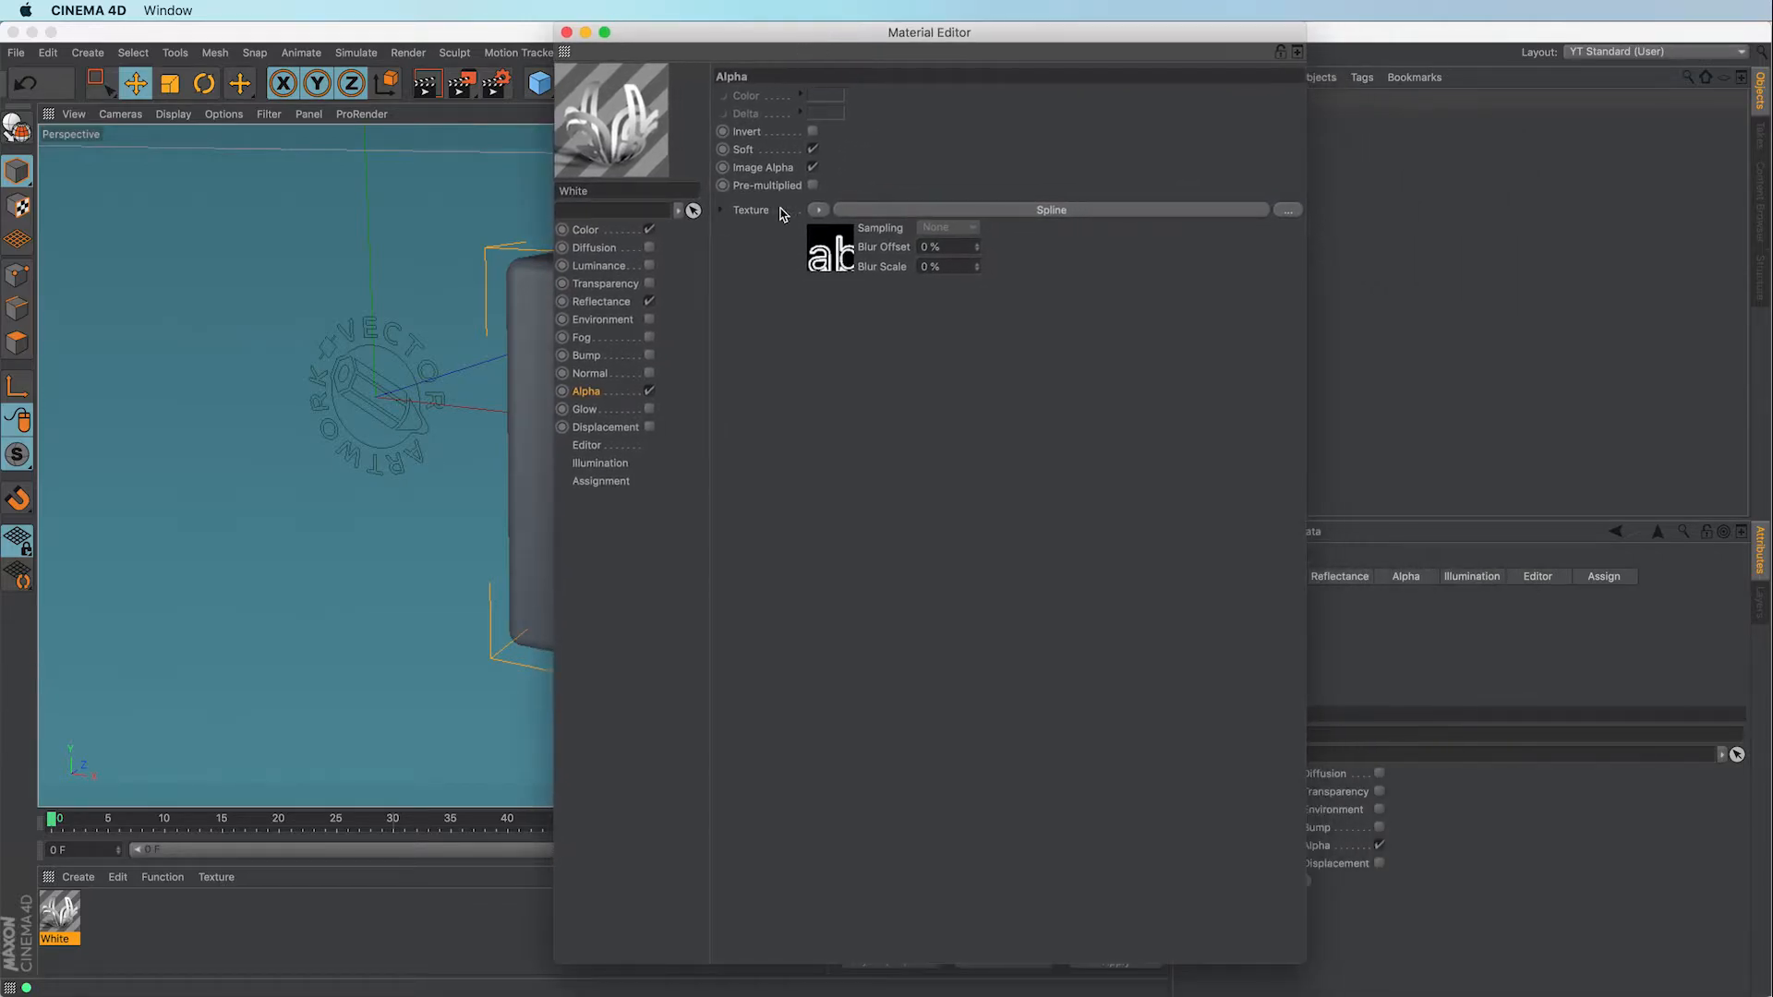
click(721, 211)
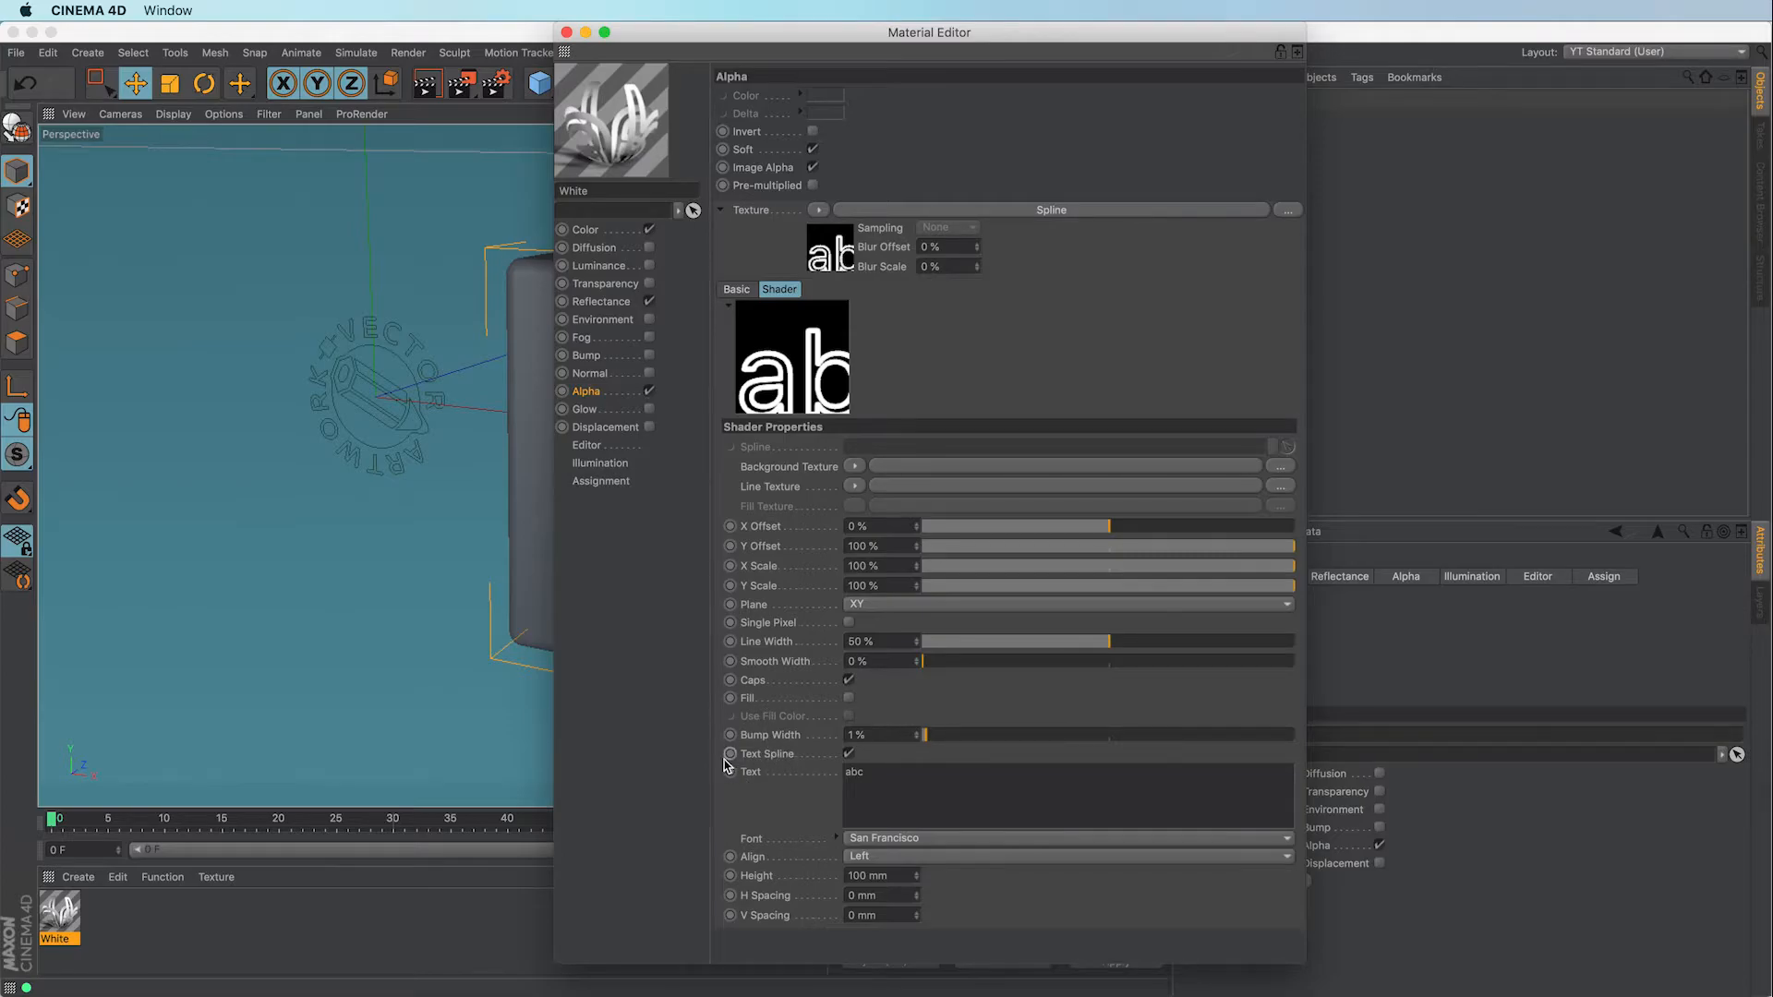
click(848, 754)
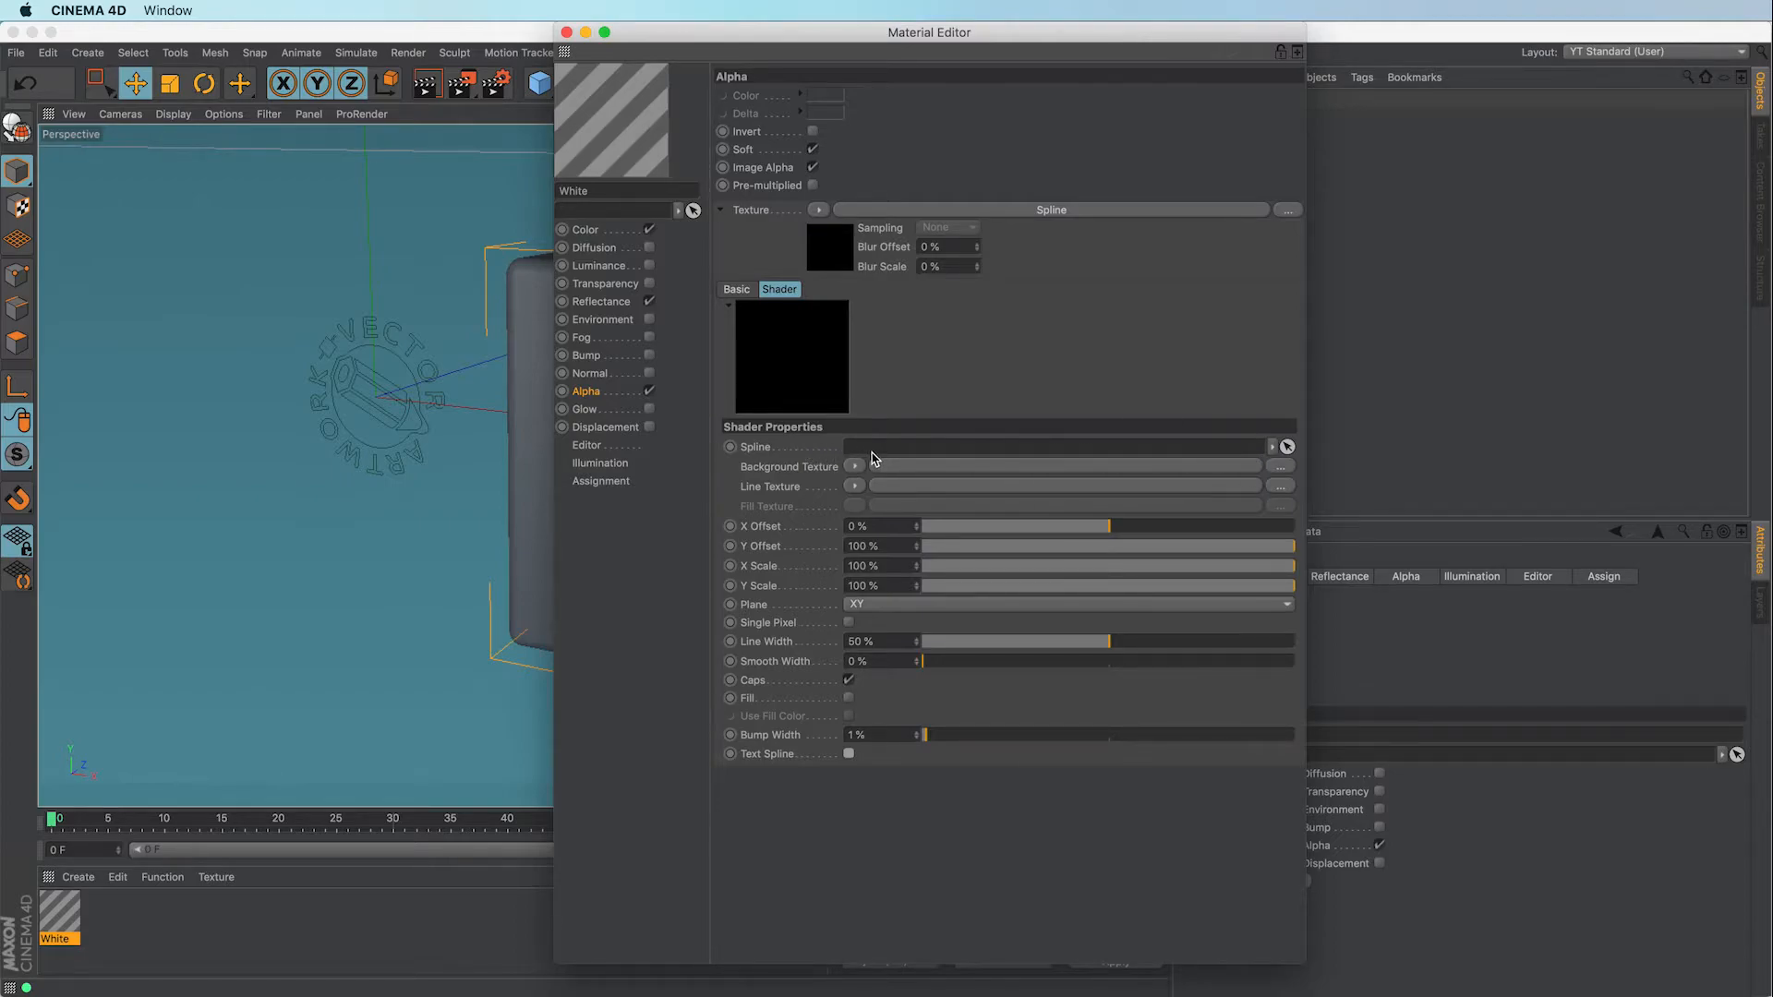
drag(949, 40, 659, 41)
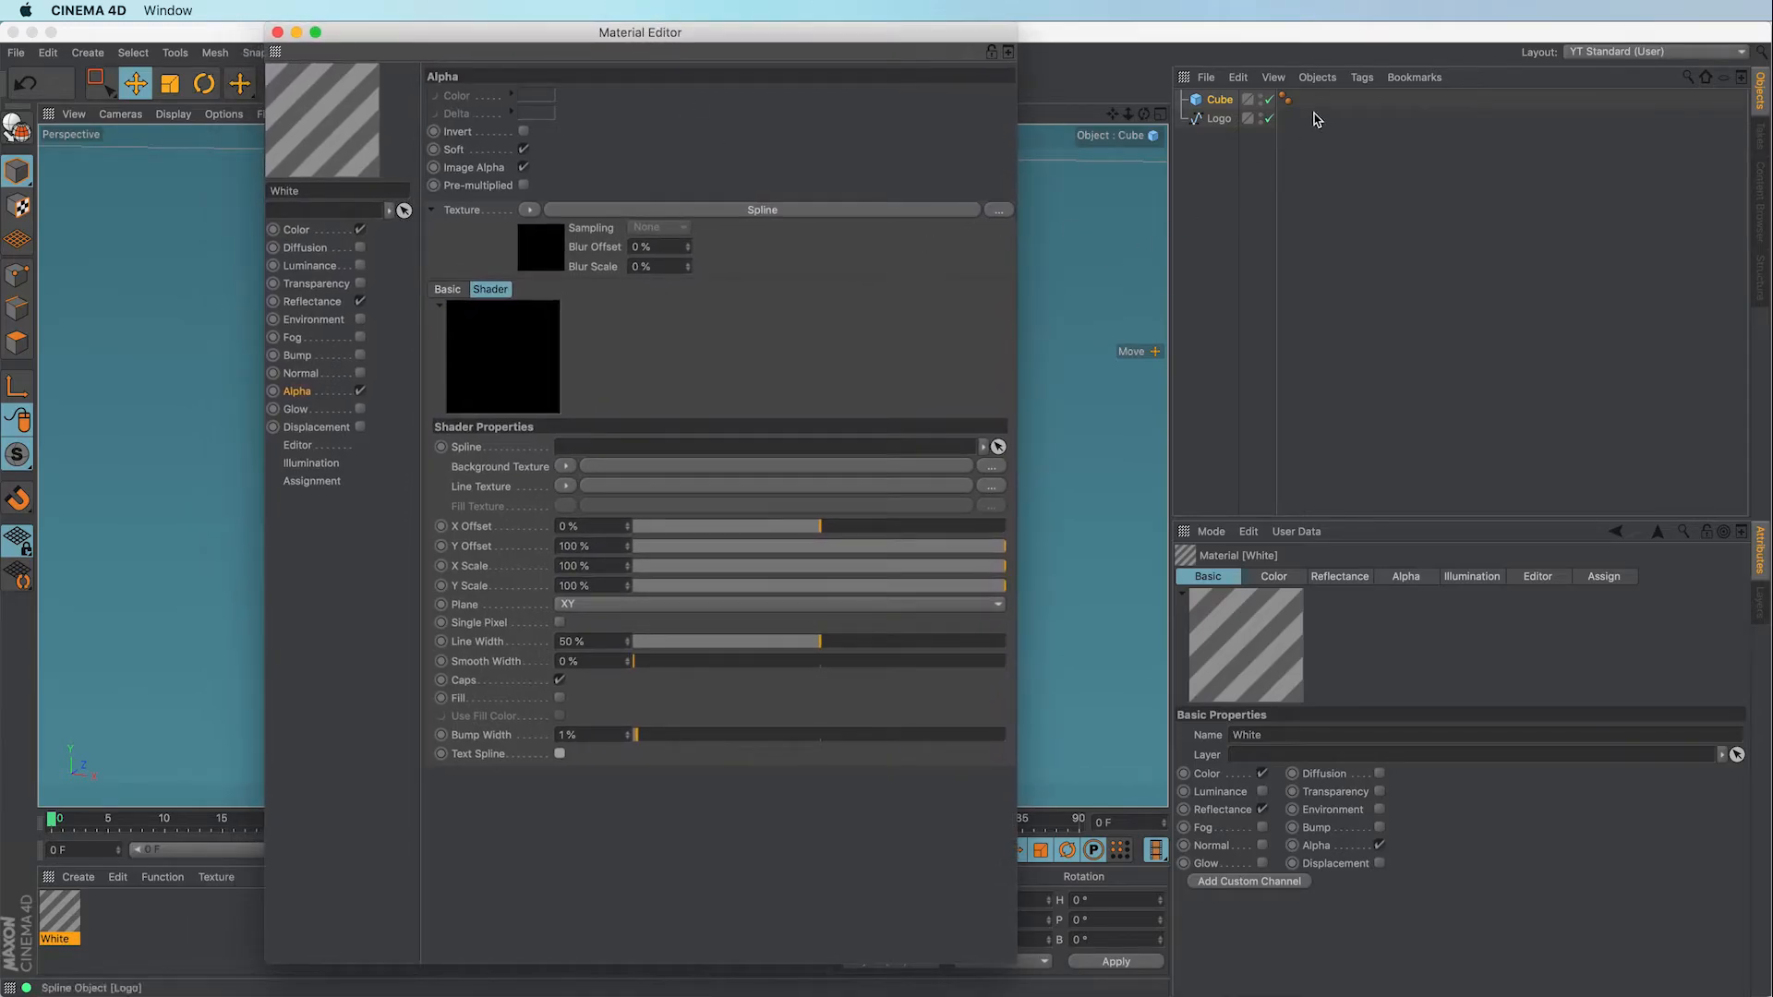
click(1220, 104)
drag(1218, 118, 609, 447)
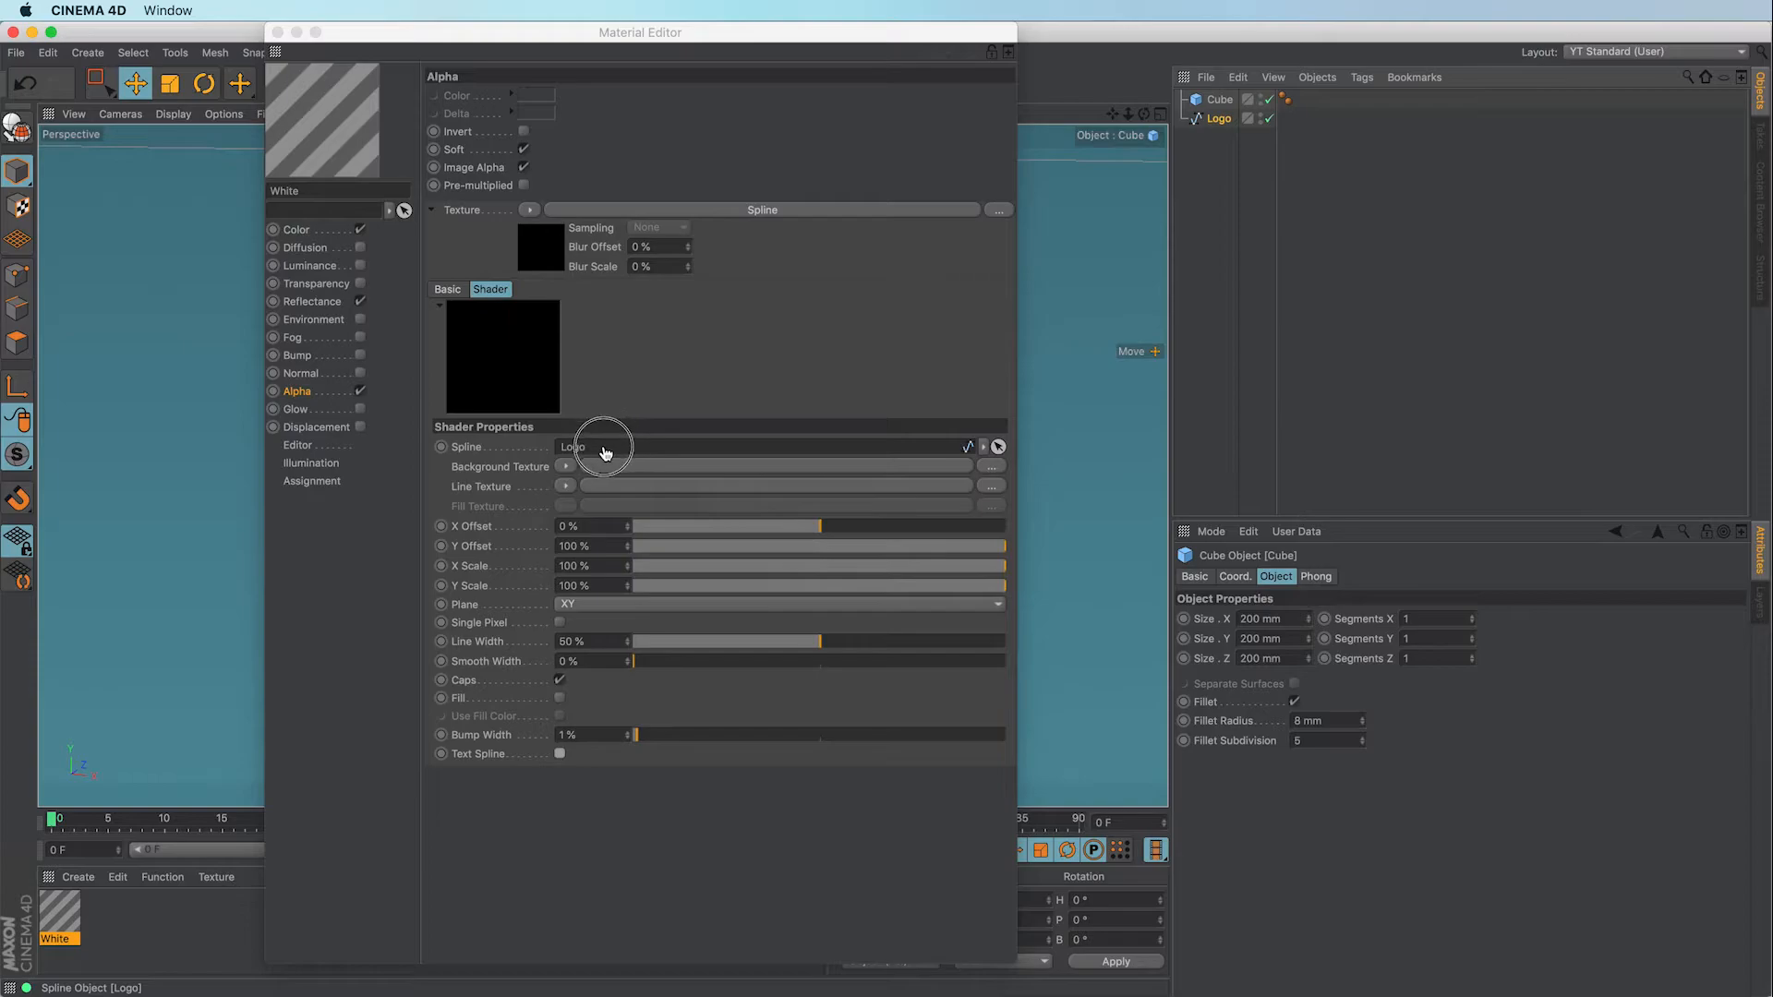
Set the Spline shader's X Offset and Y Offset to 50 %
drag(572, 37, 893, 73)
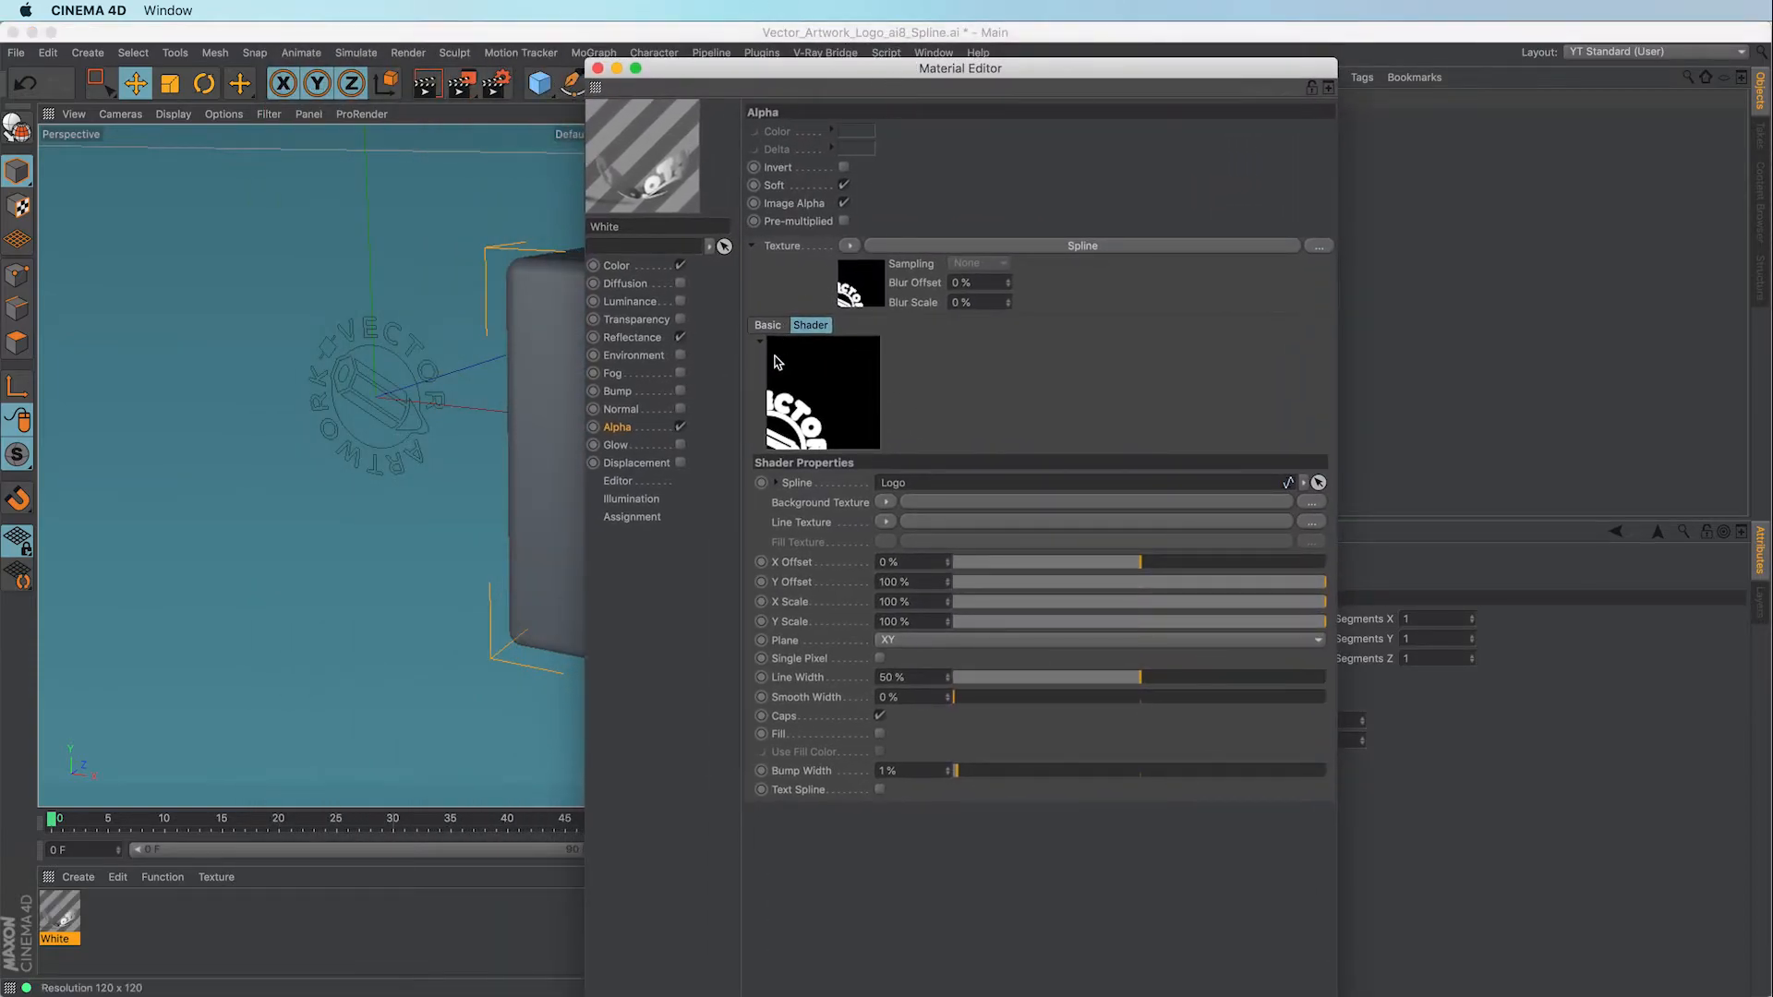
click(917, 563)
text(50)
key(Tab)
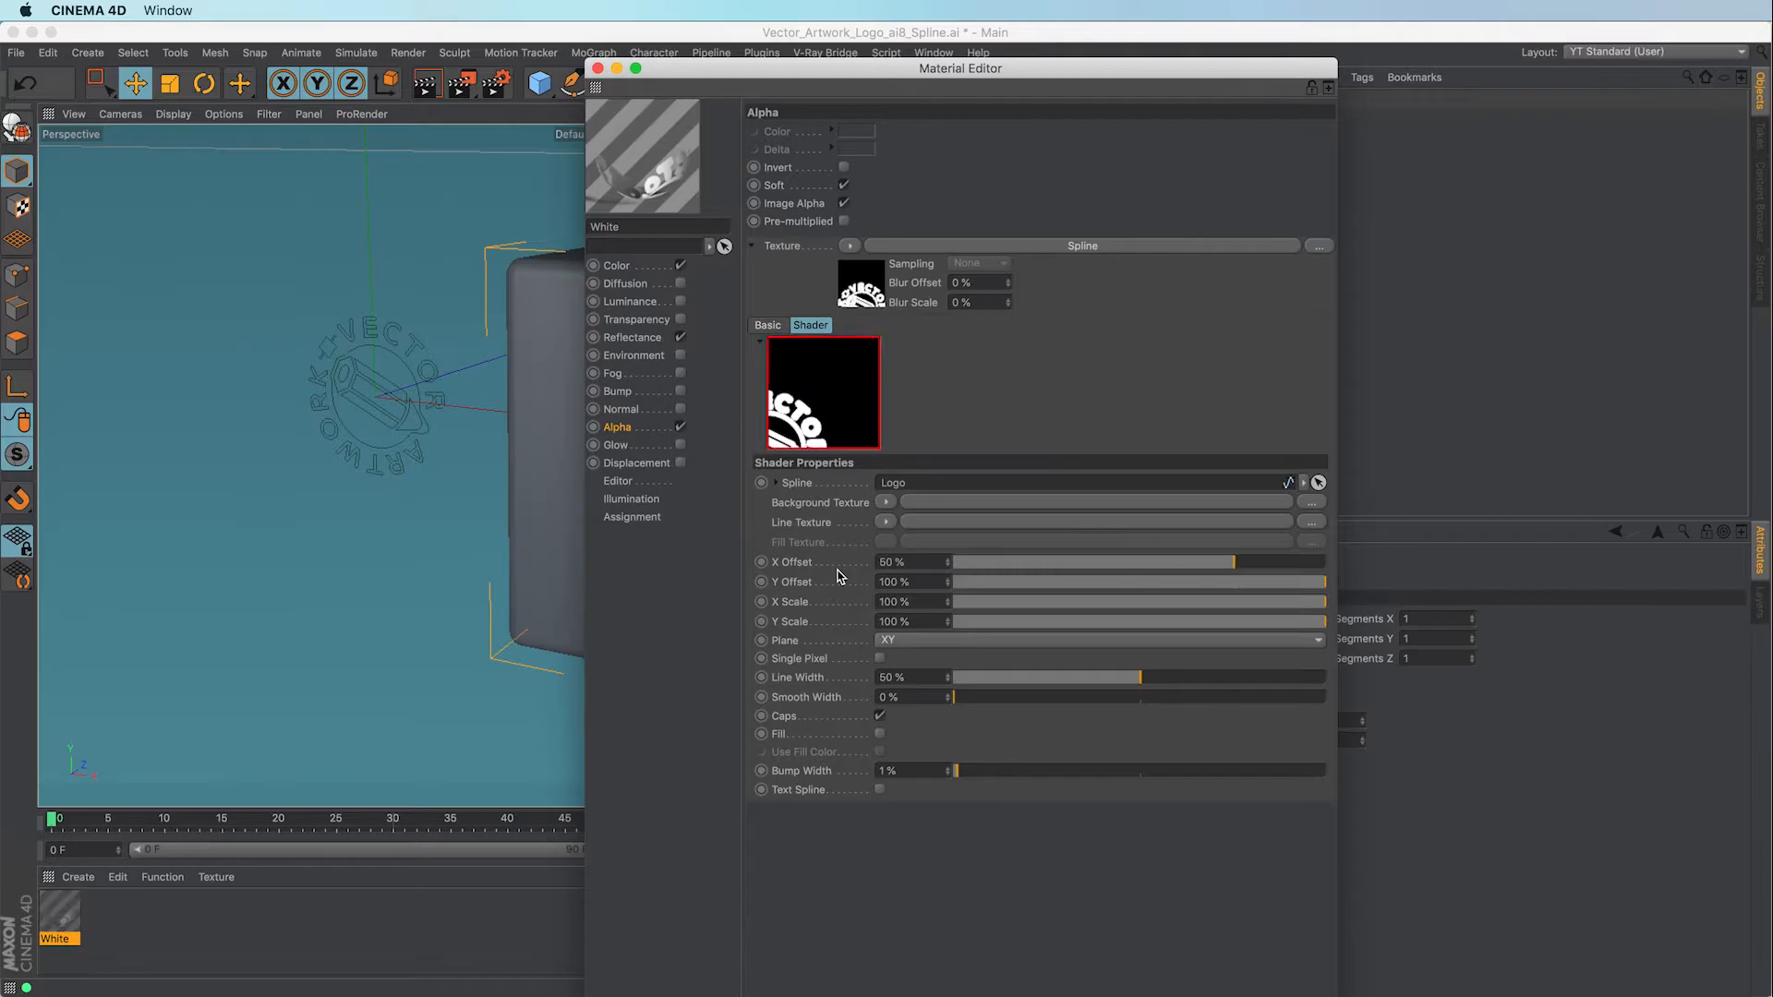
text(50)
key(Return)
key(Tab)
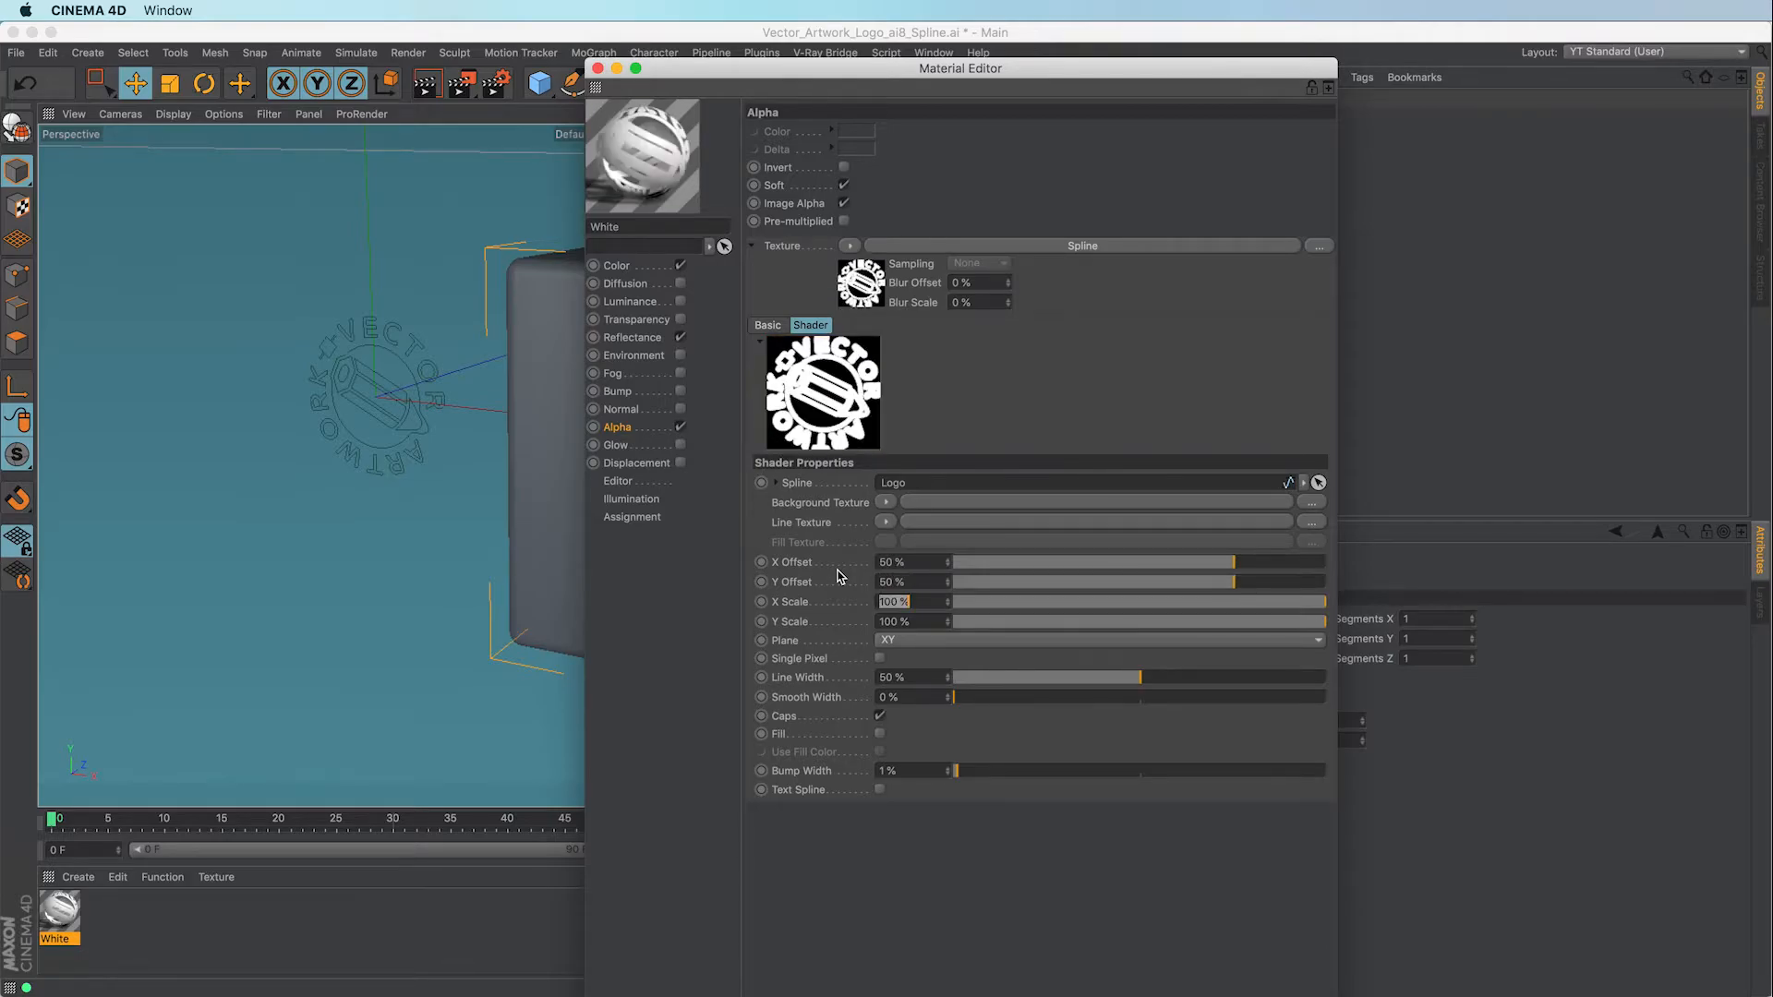
Set the Spline shader's X Scale and Y Scale to 50 %
text(50)
key(Tab)
text(50)
key(Return)
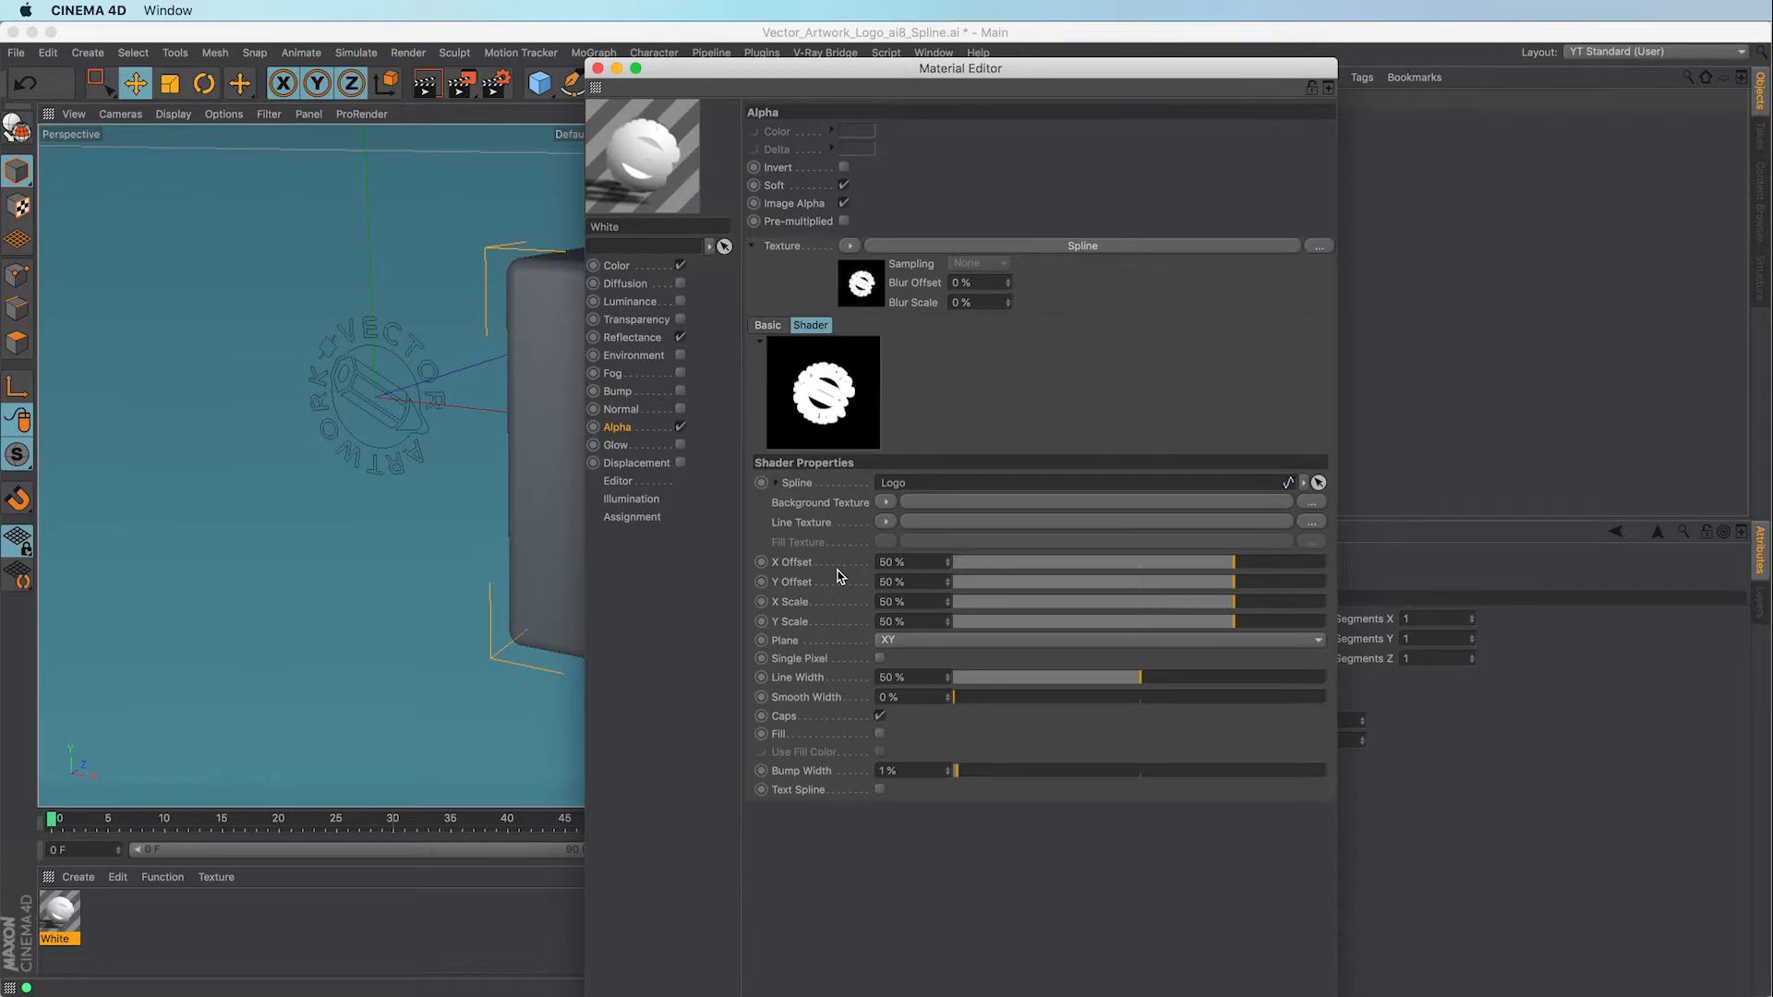
Set the White material's preview shape to Plane and move the Material Editor clear so all shader settings are visible
right_click(649, 164)
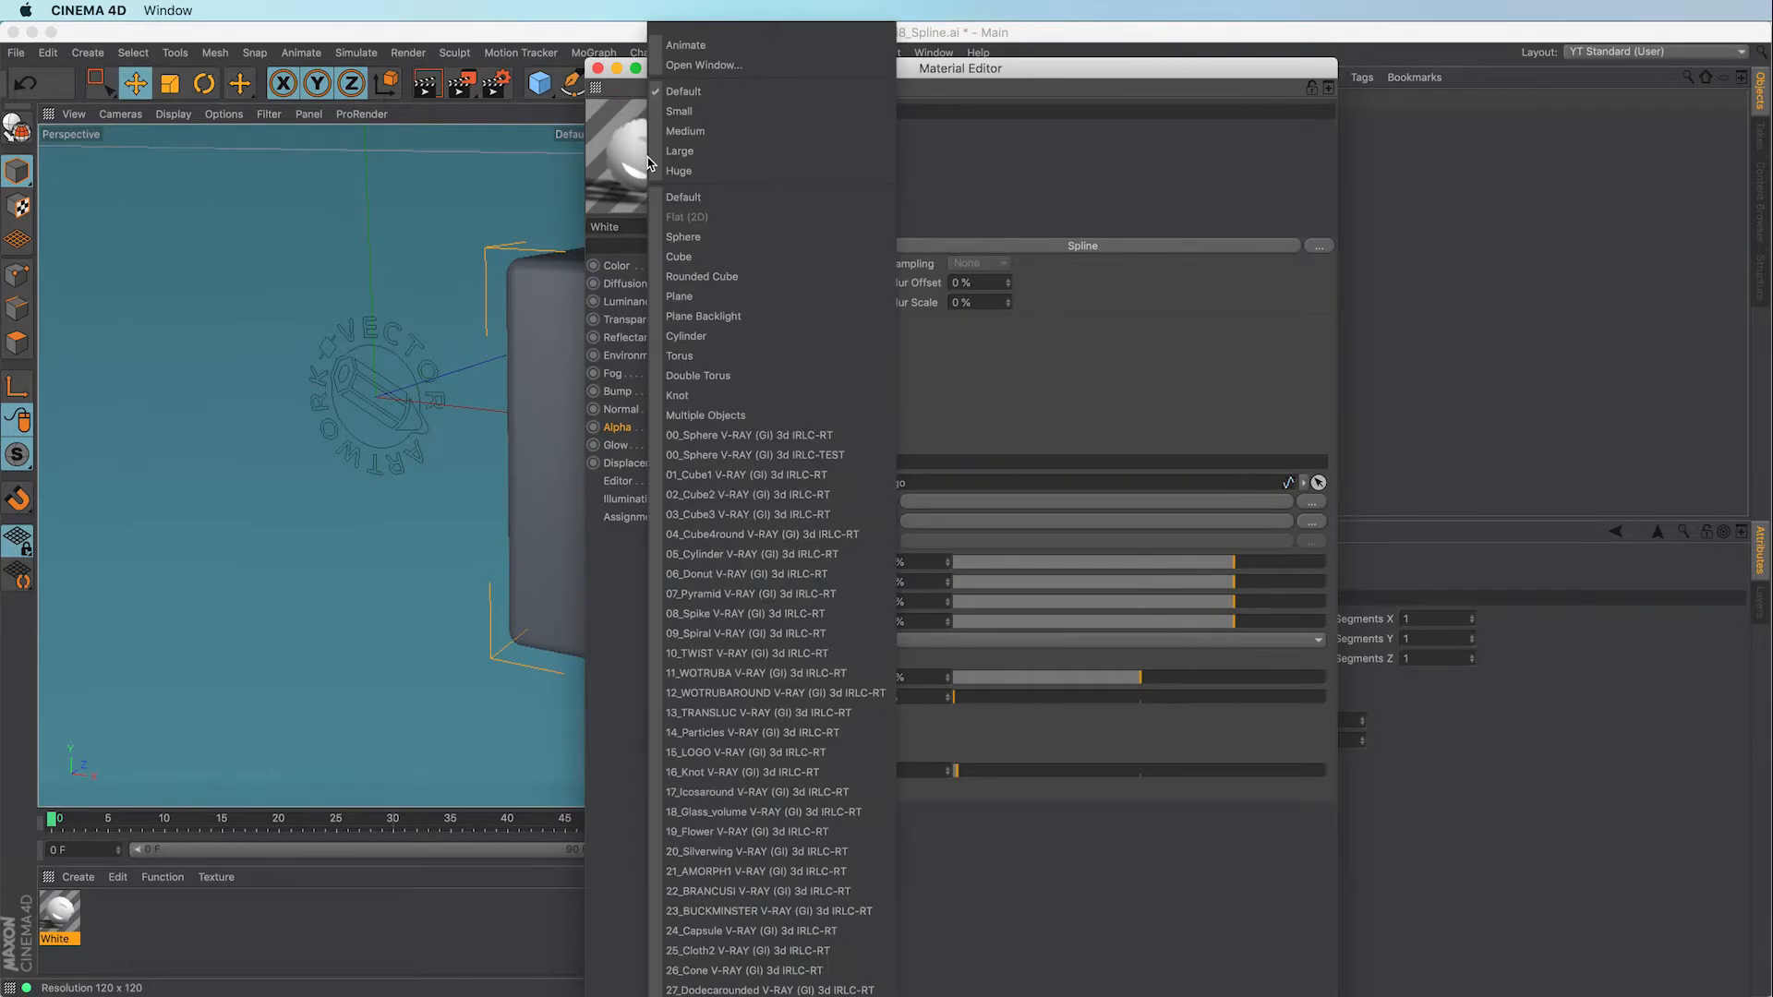
click(699, 298)
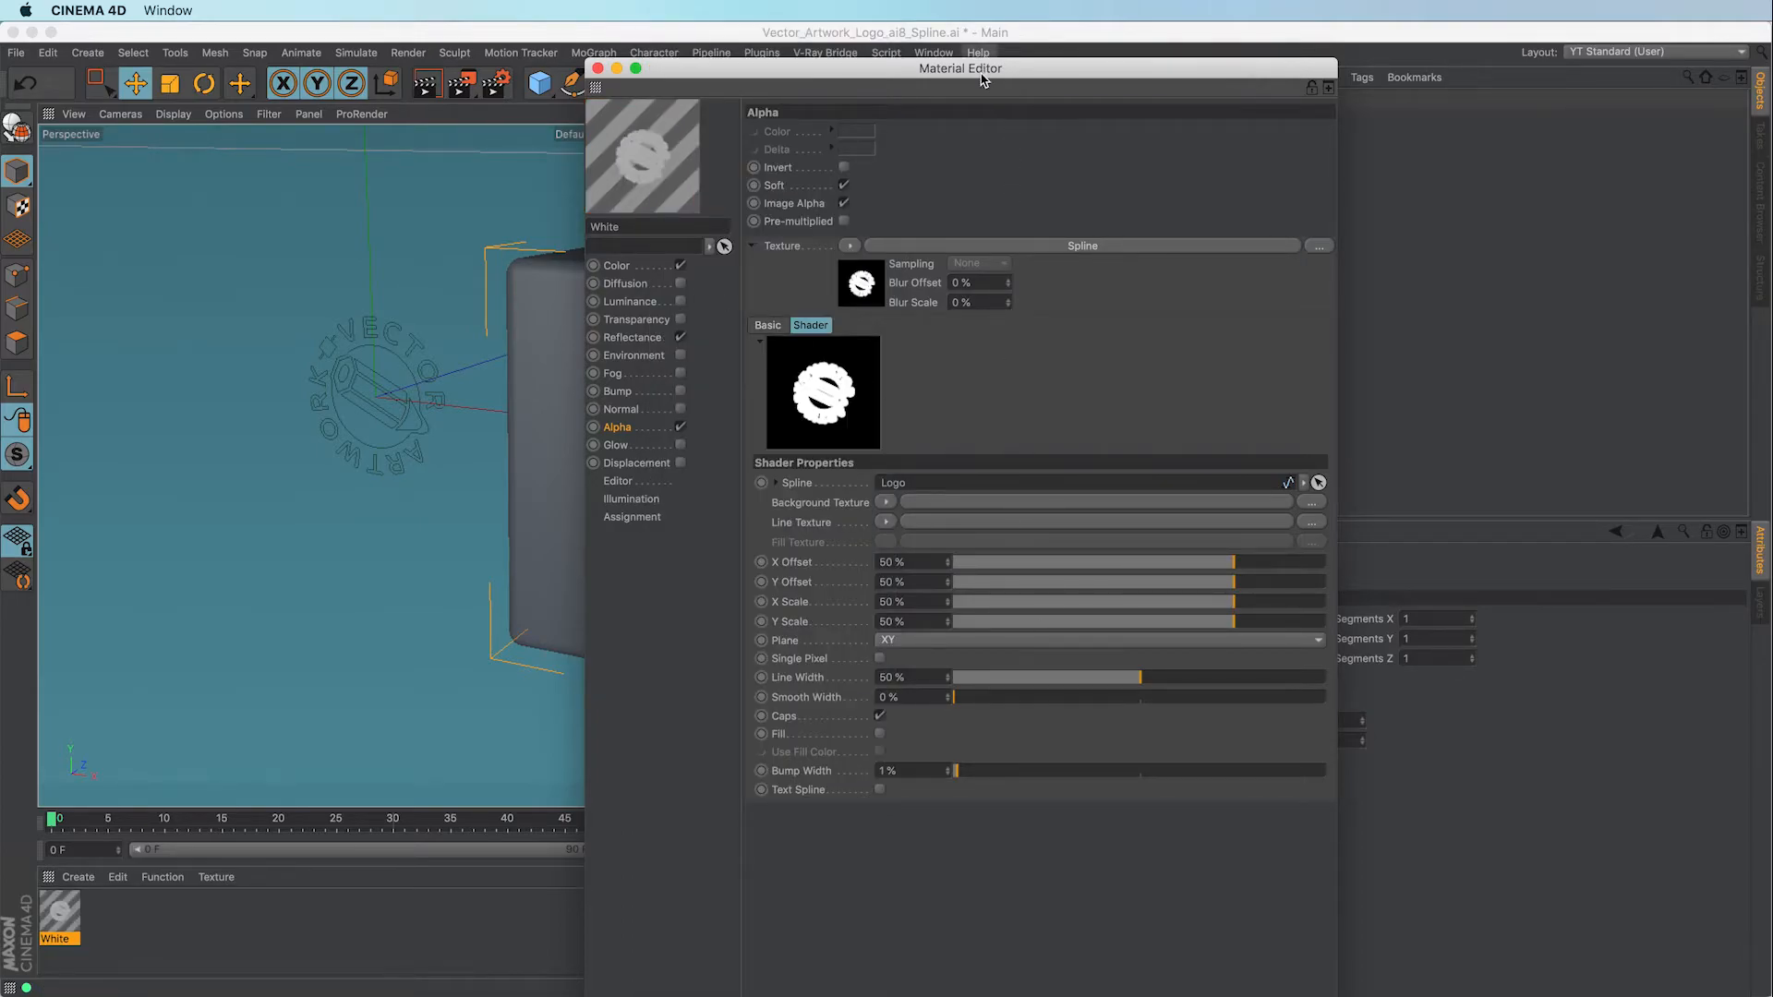
drag(984, 70, 971, 35)
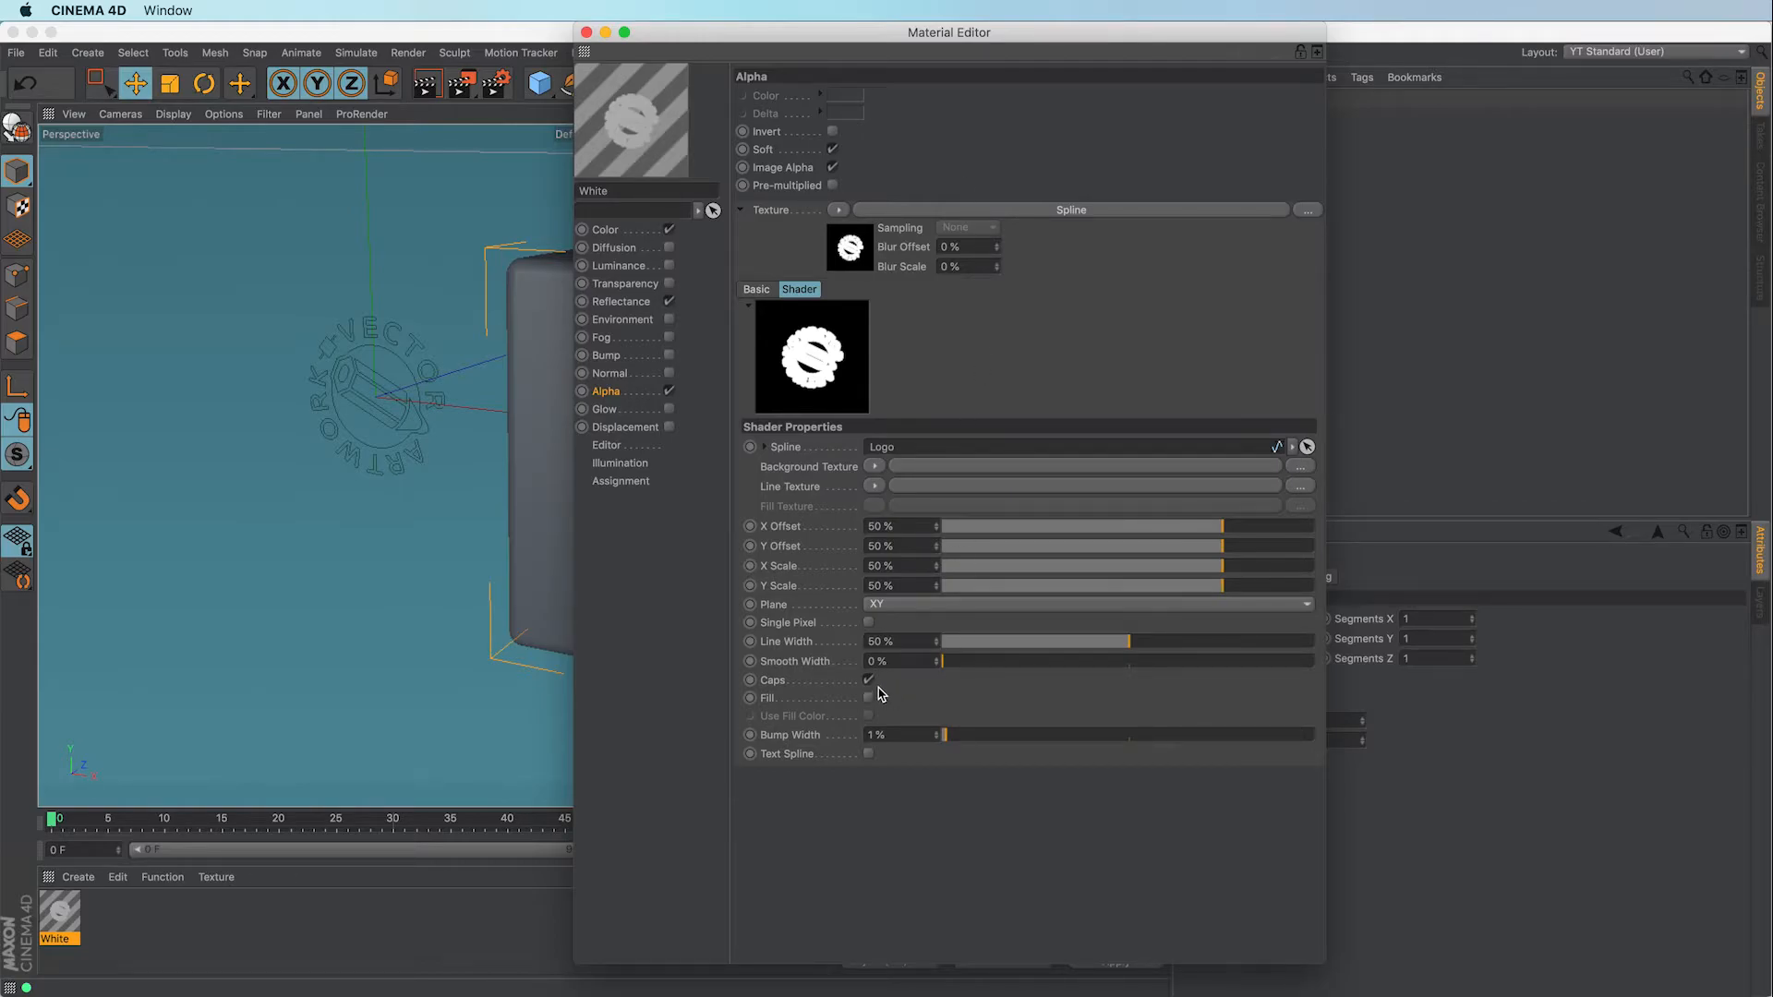
In the Spline shader, disable Caps and enable Fill and Use Fill Color
click(868, 680)
click(869, 699)
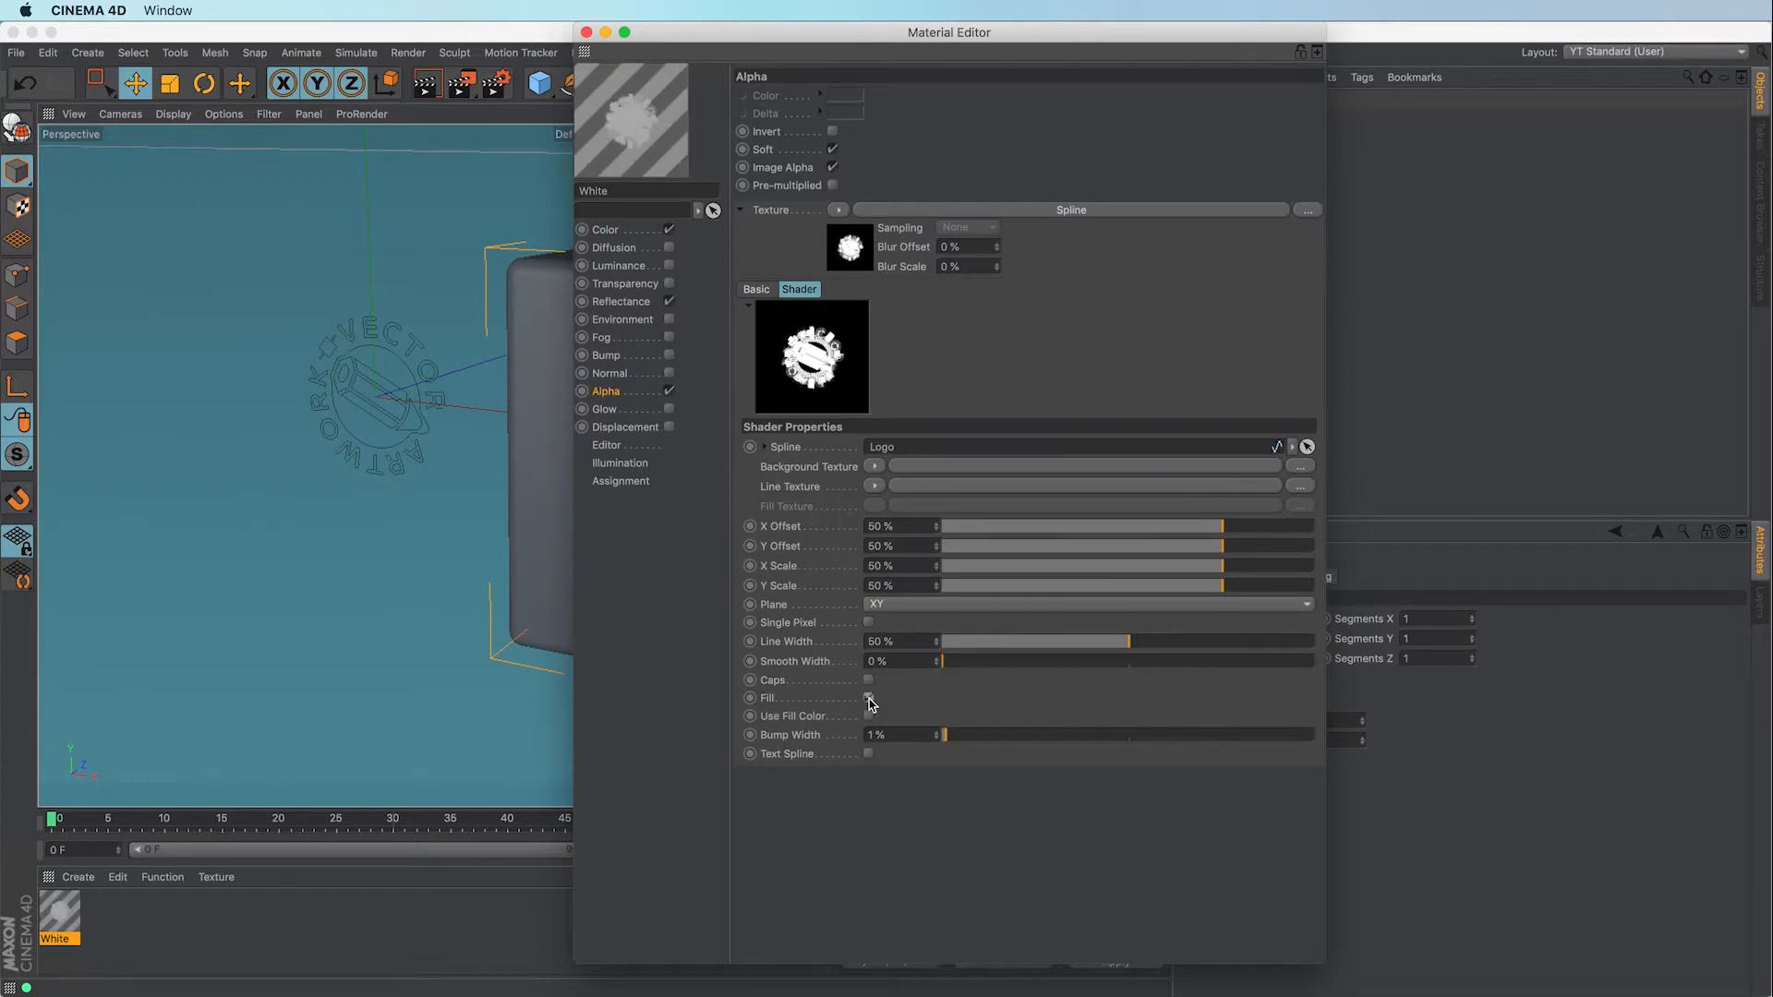
click(869, 717)
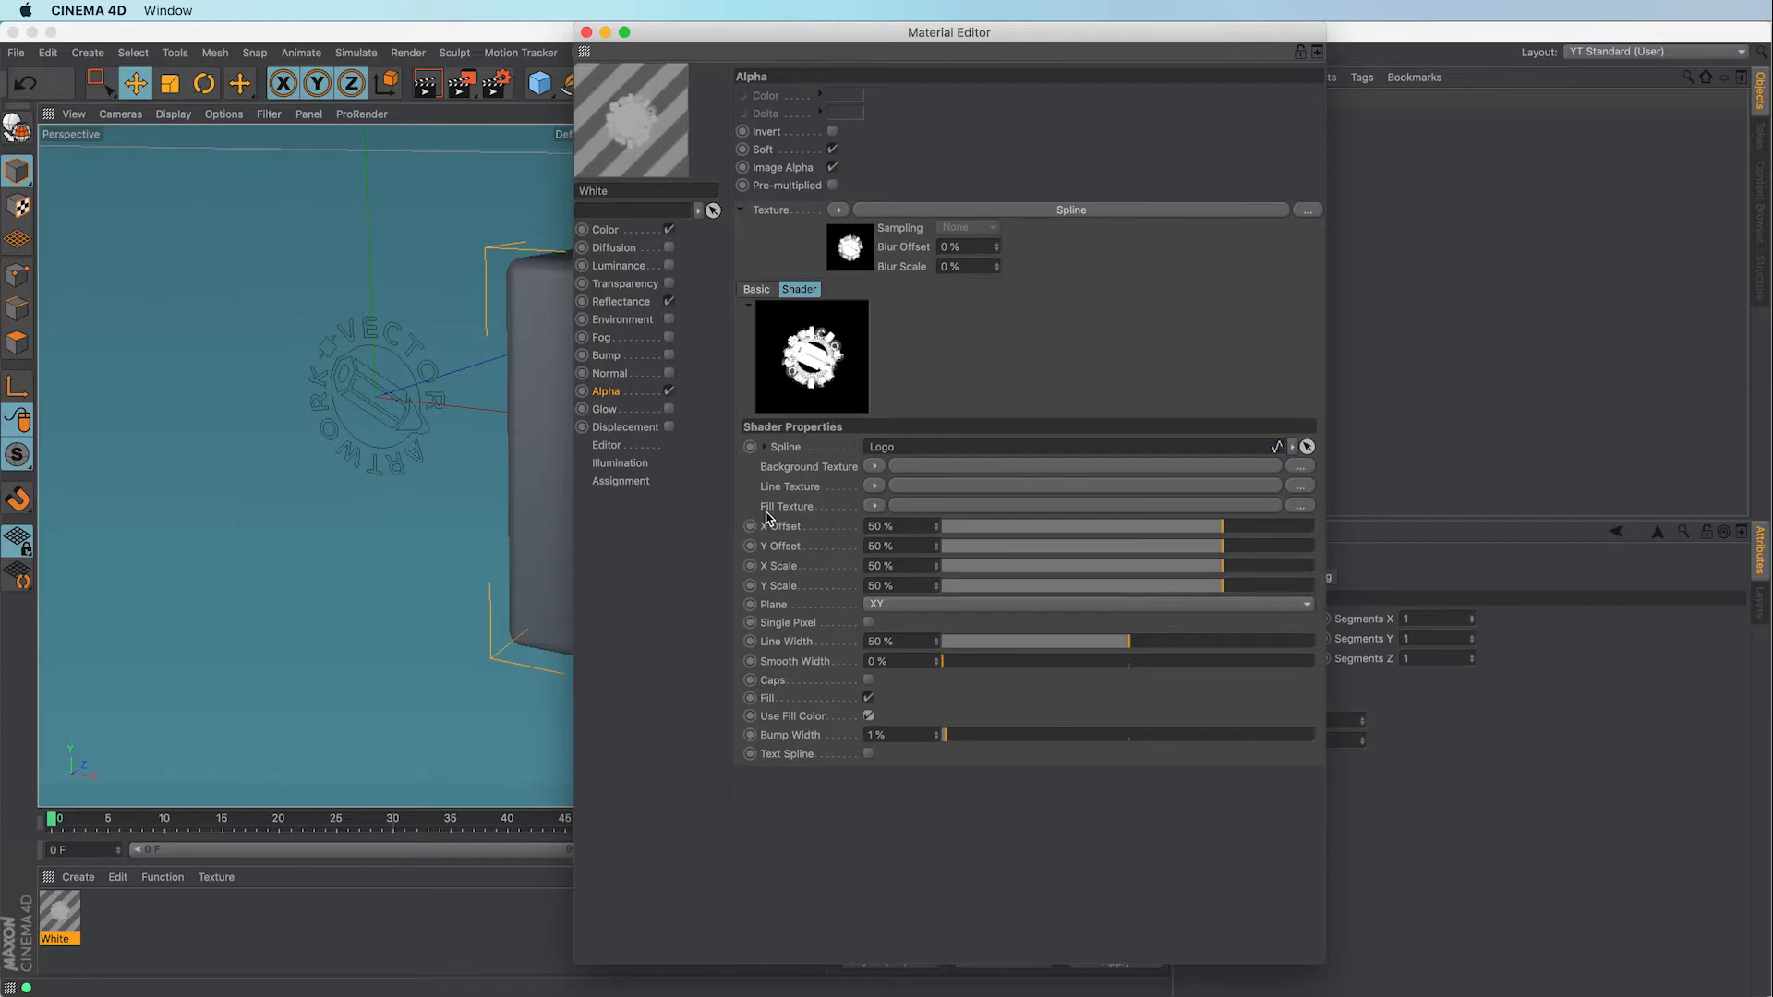
Load a Color shader as the Spline shader's Background Texture and set it to black (RGB 0, 0, 0)
click(874, 467)
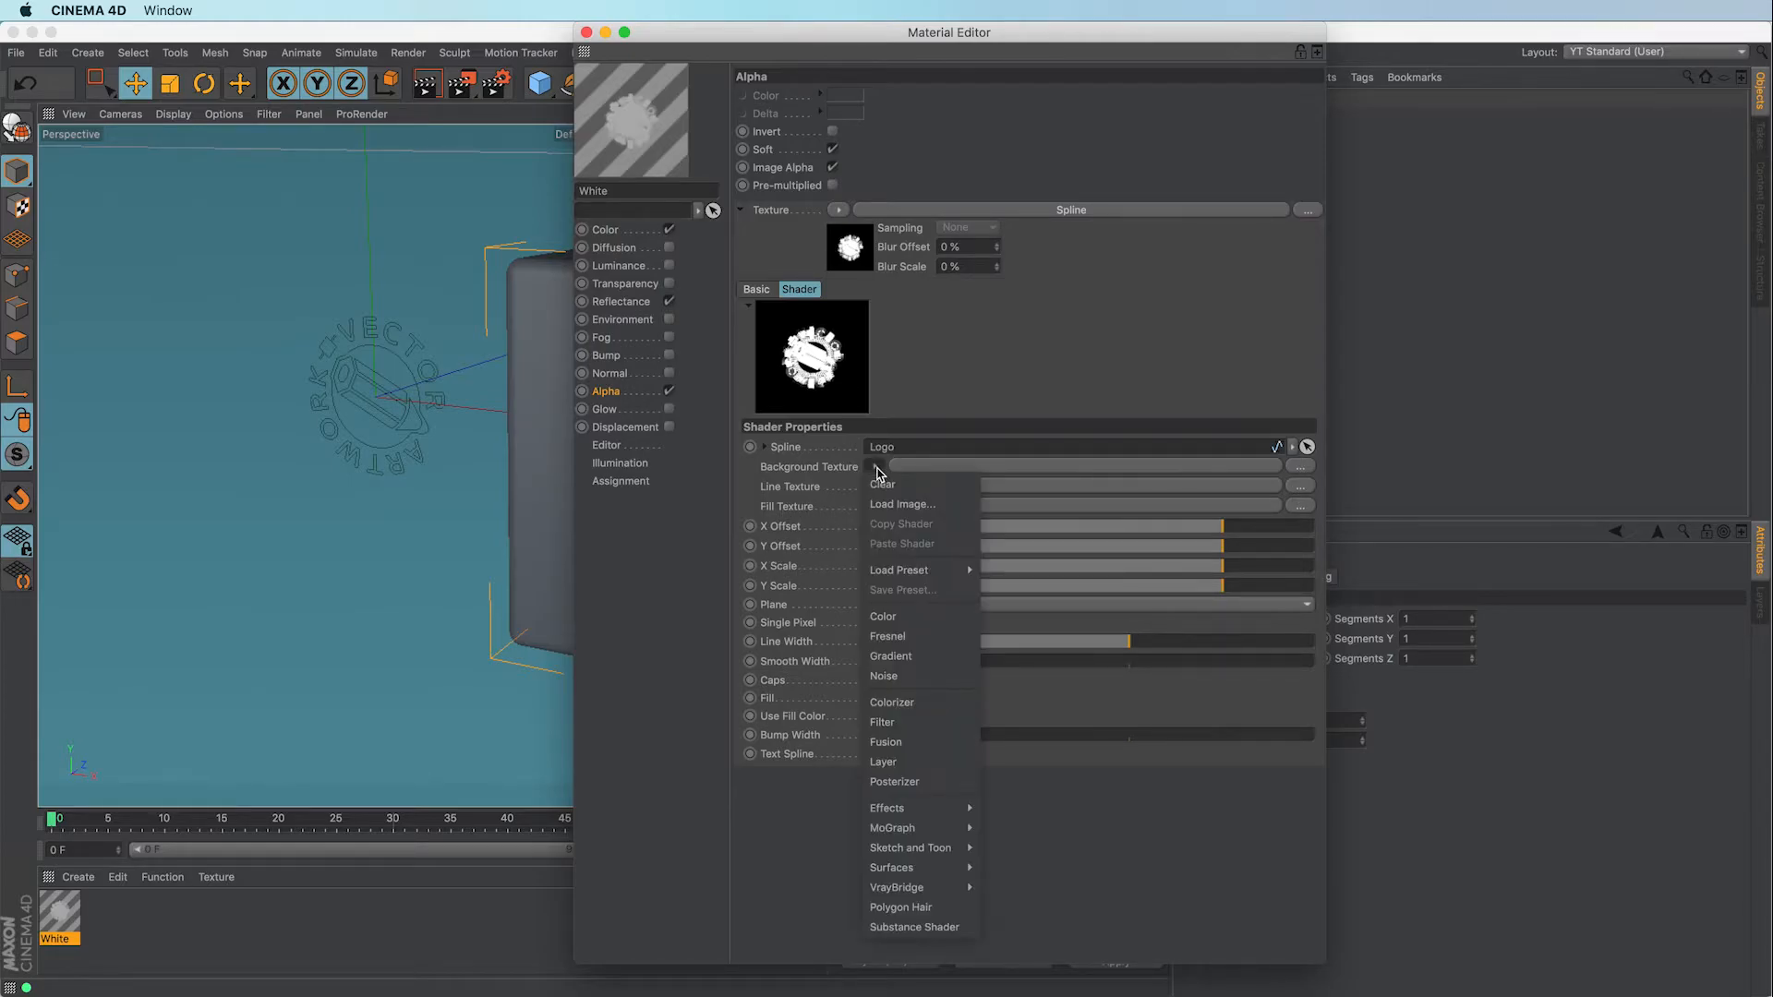
click(892, 617)
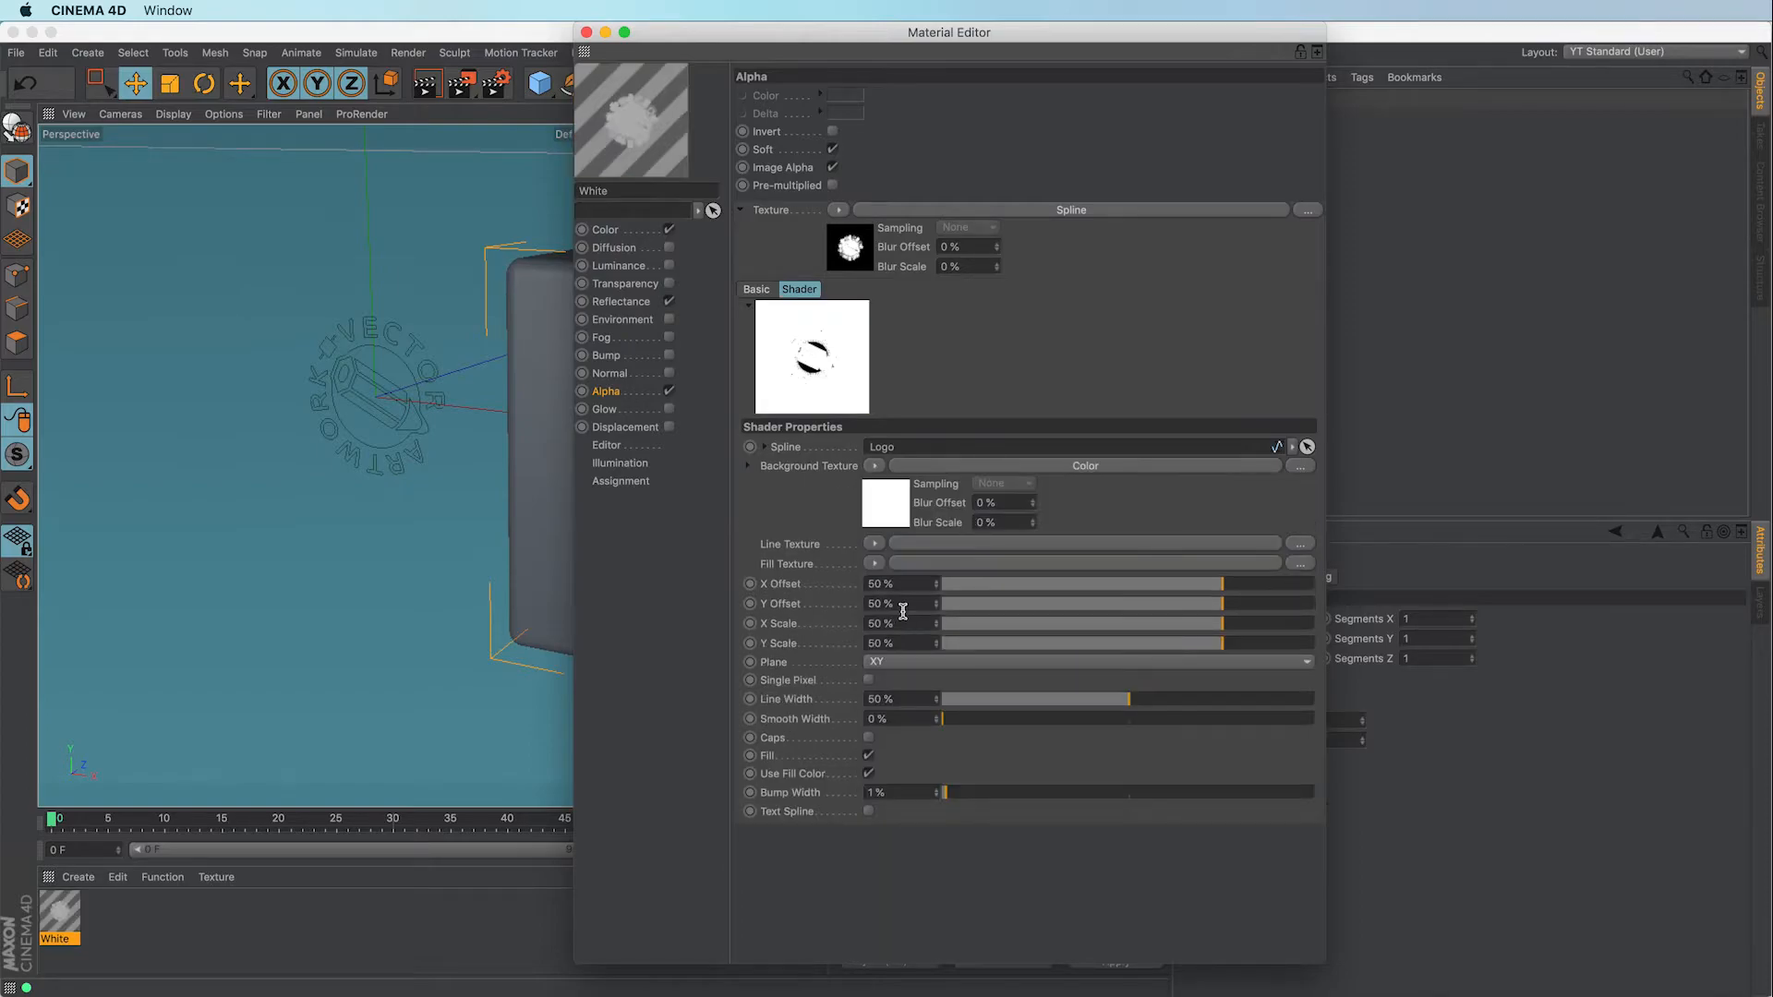
click(895, 511)
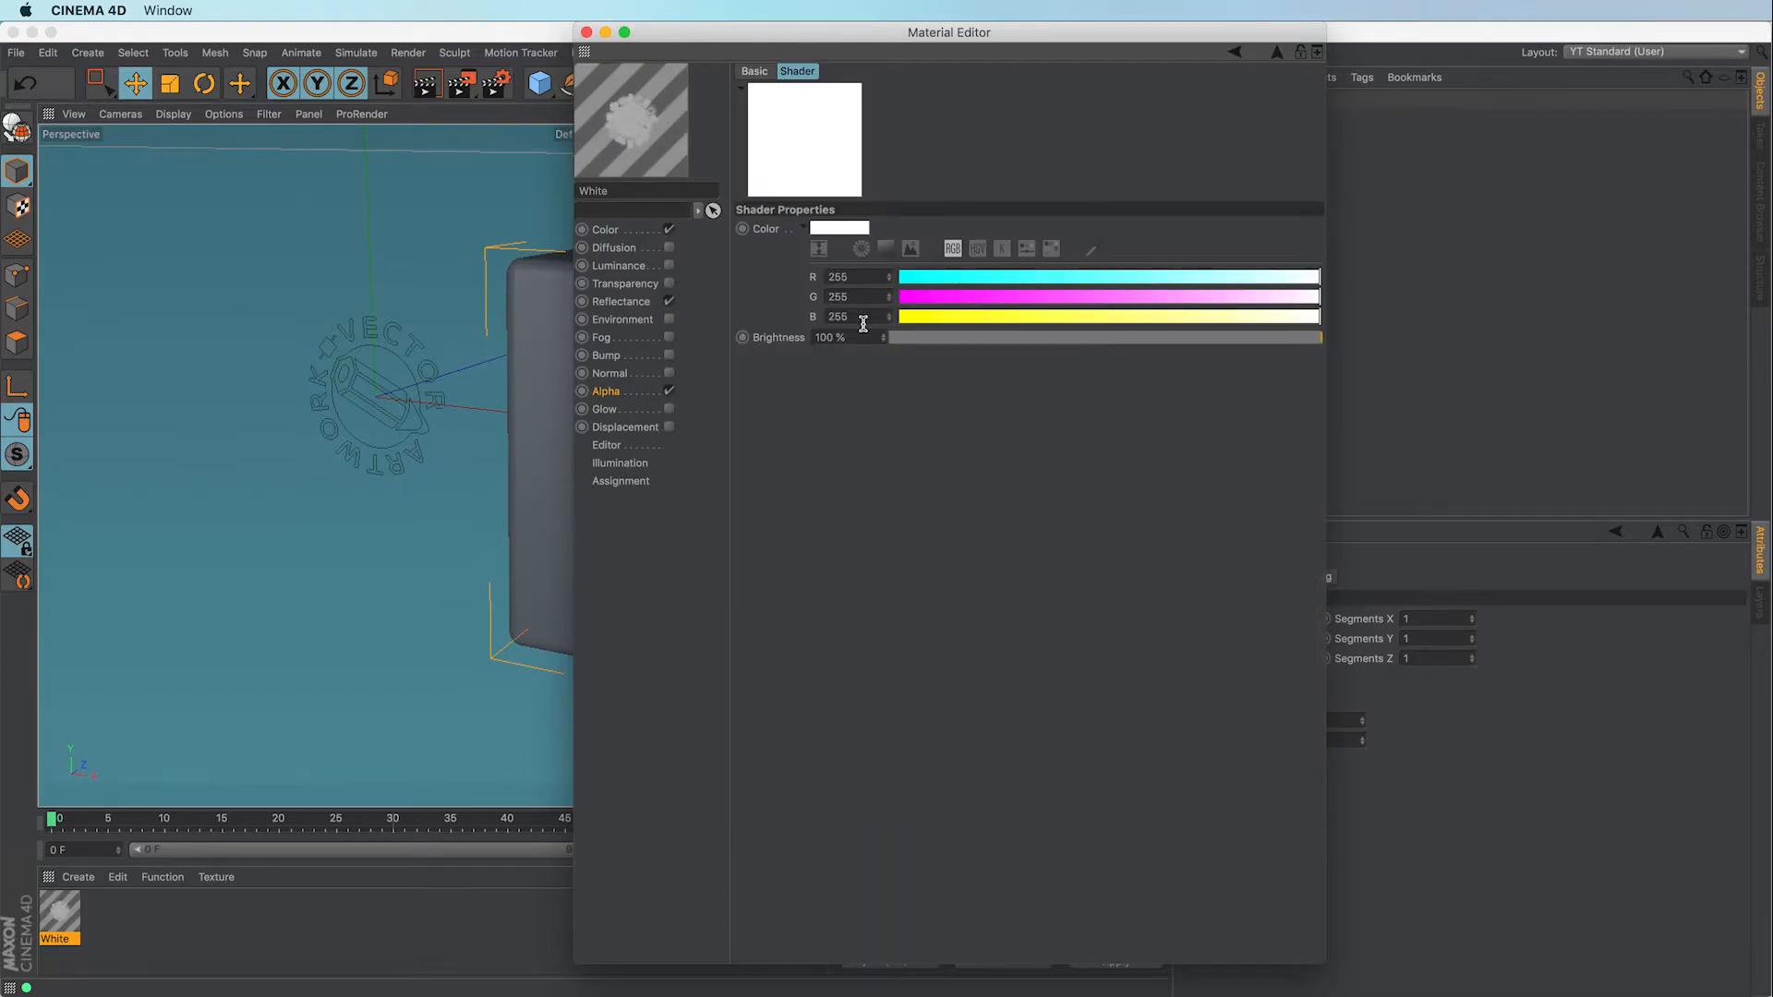
click(855, 230)
drag(970, 277, 851, 323)
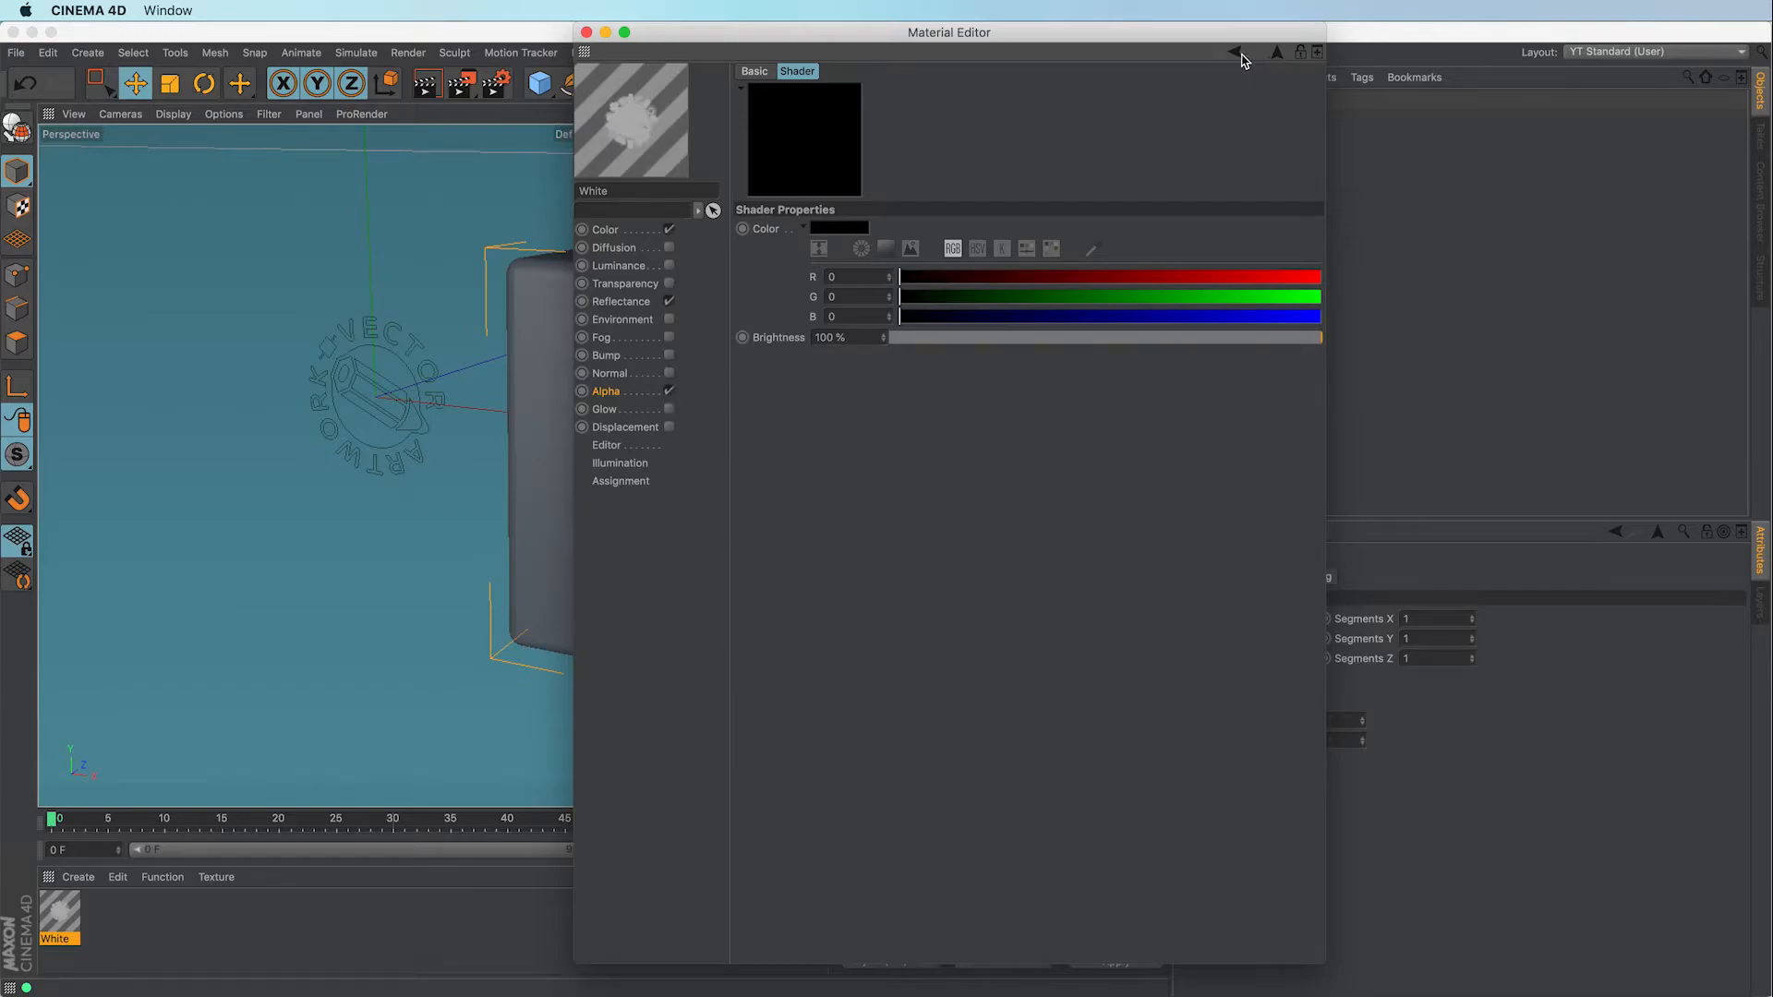
click(1235, 55)
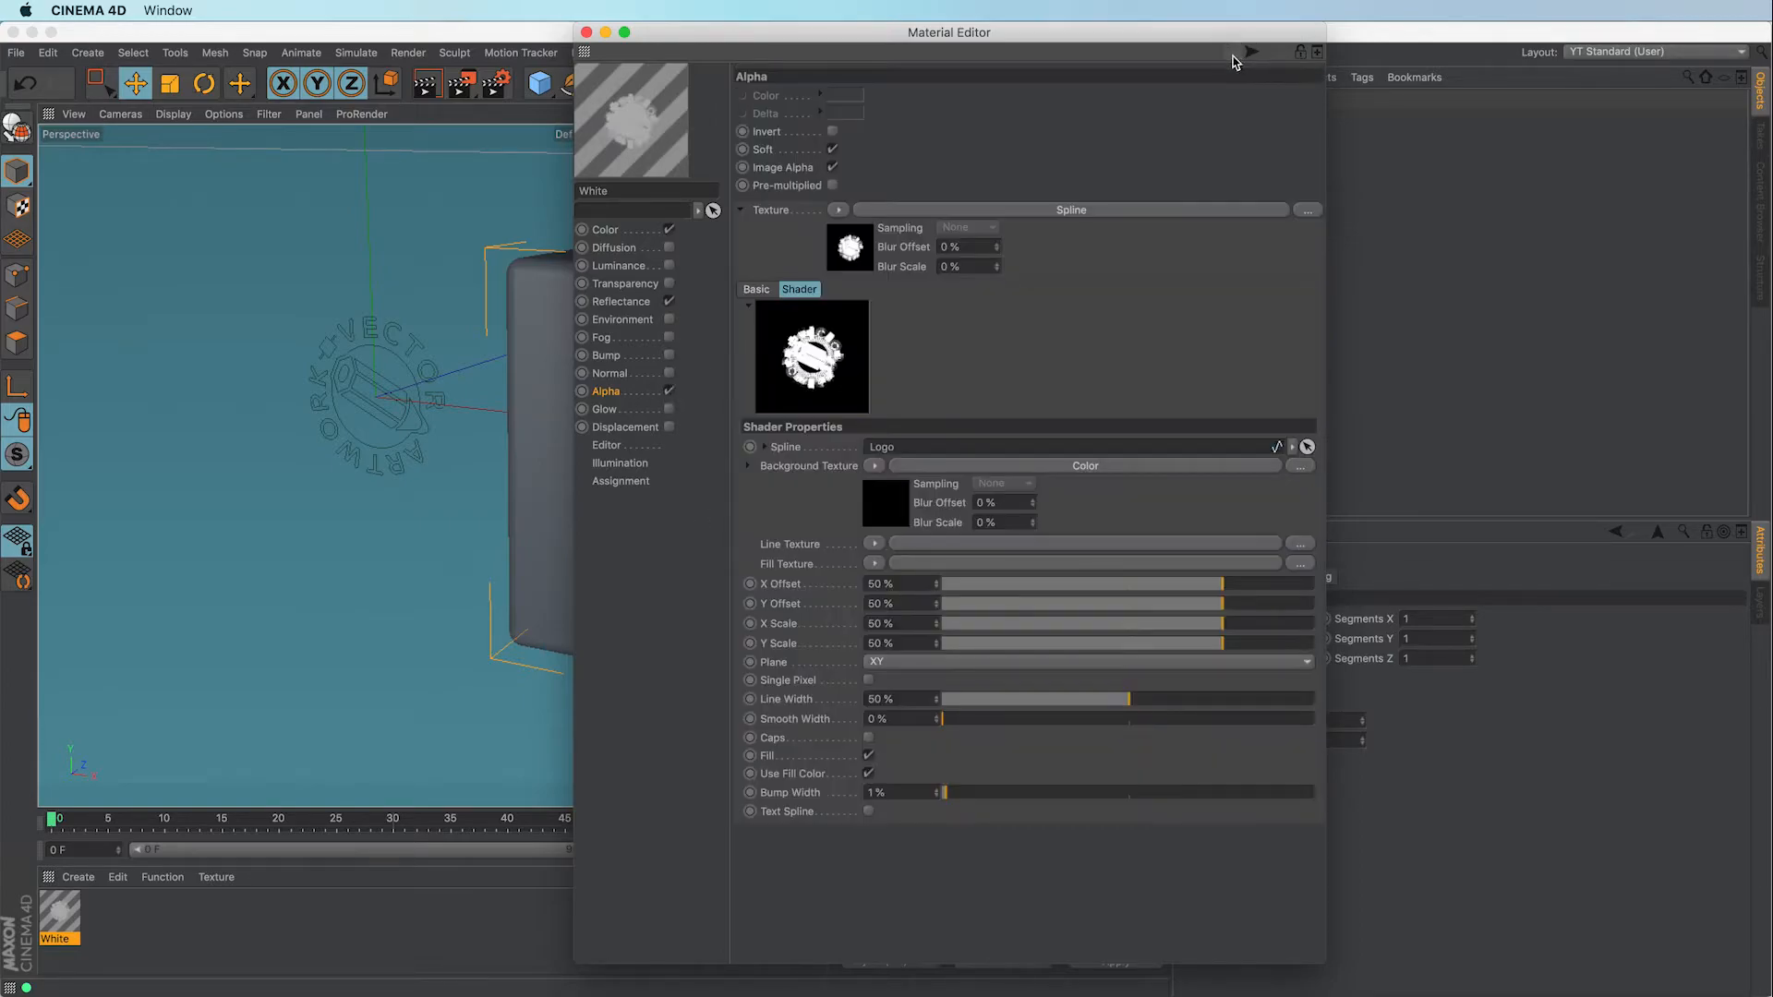
Load a Color shader as the Spline shader's Fill Texture and reduce the Line Width to 0 %
click(876, 564)
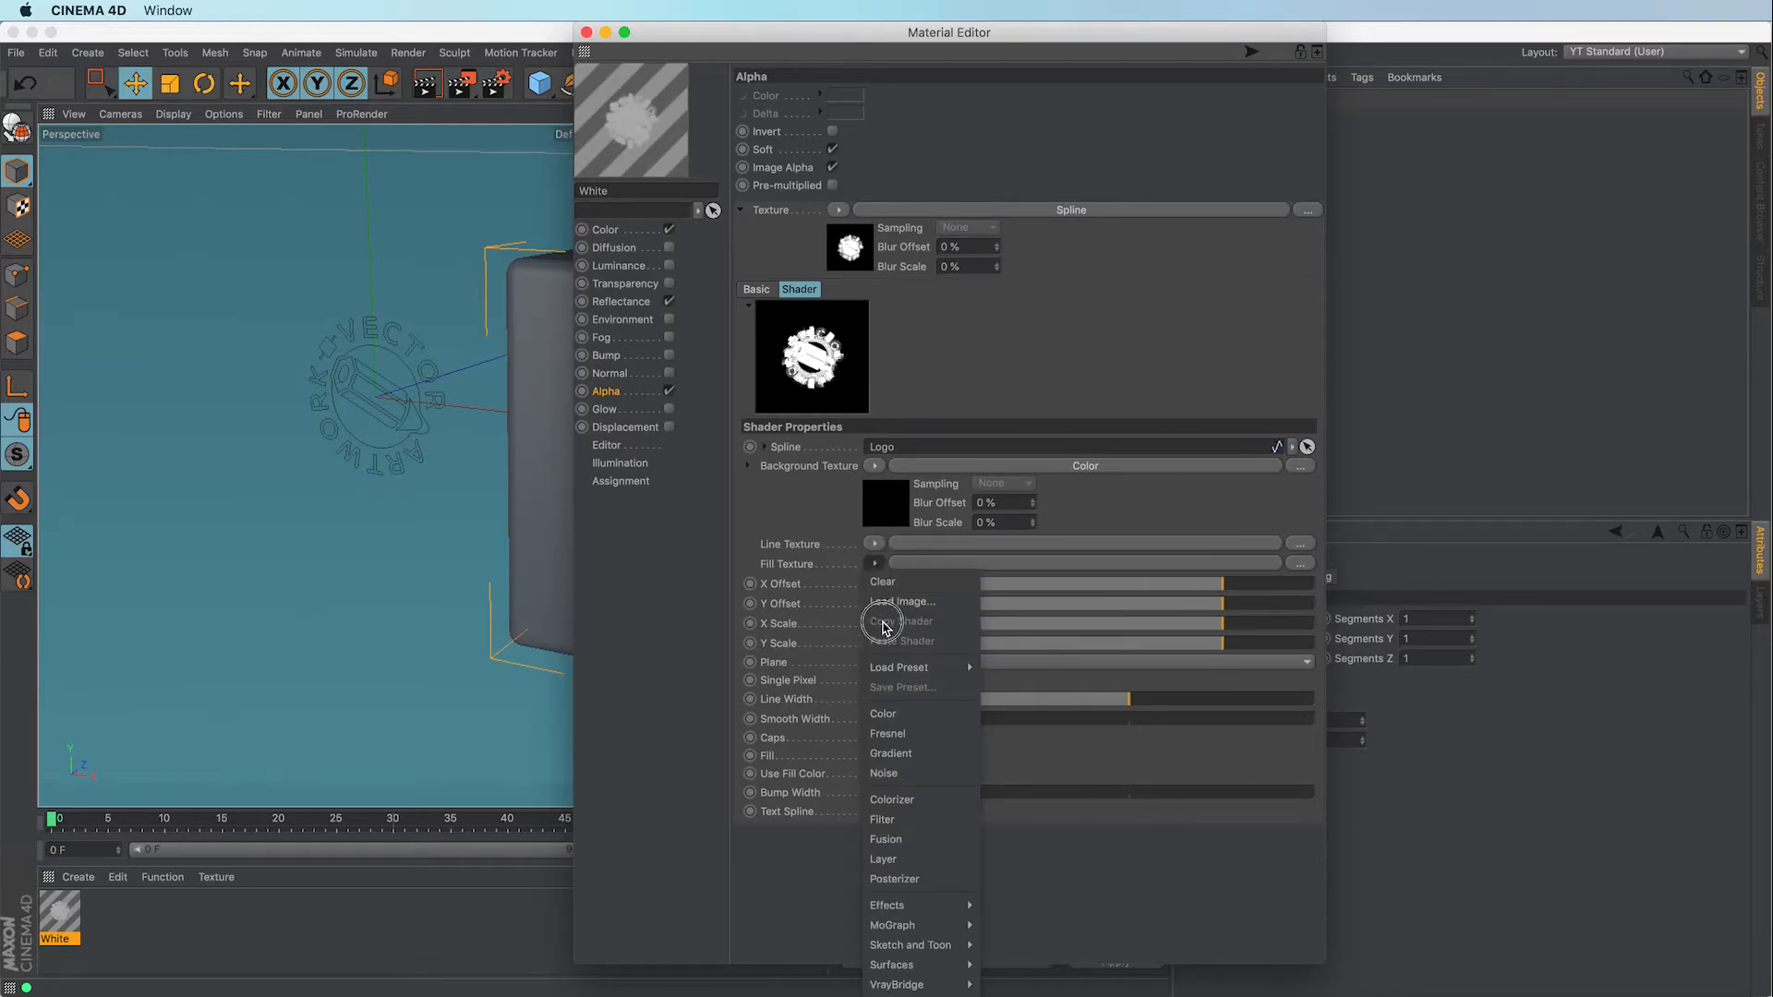
click(896, 716)
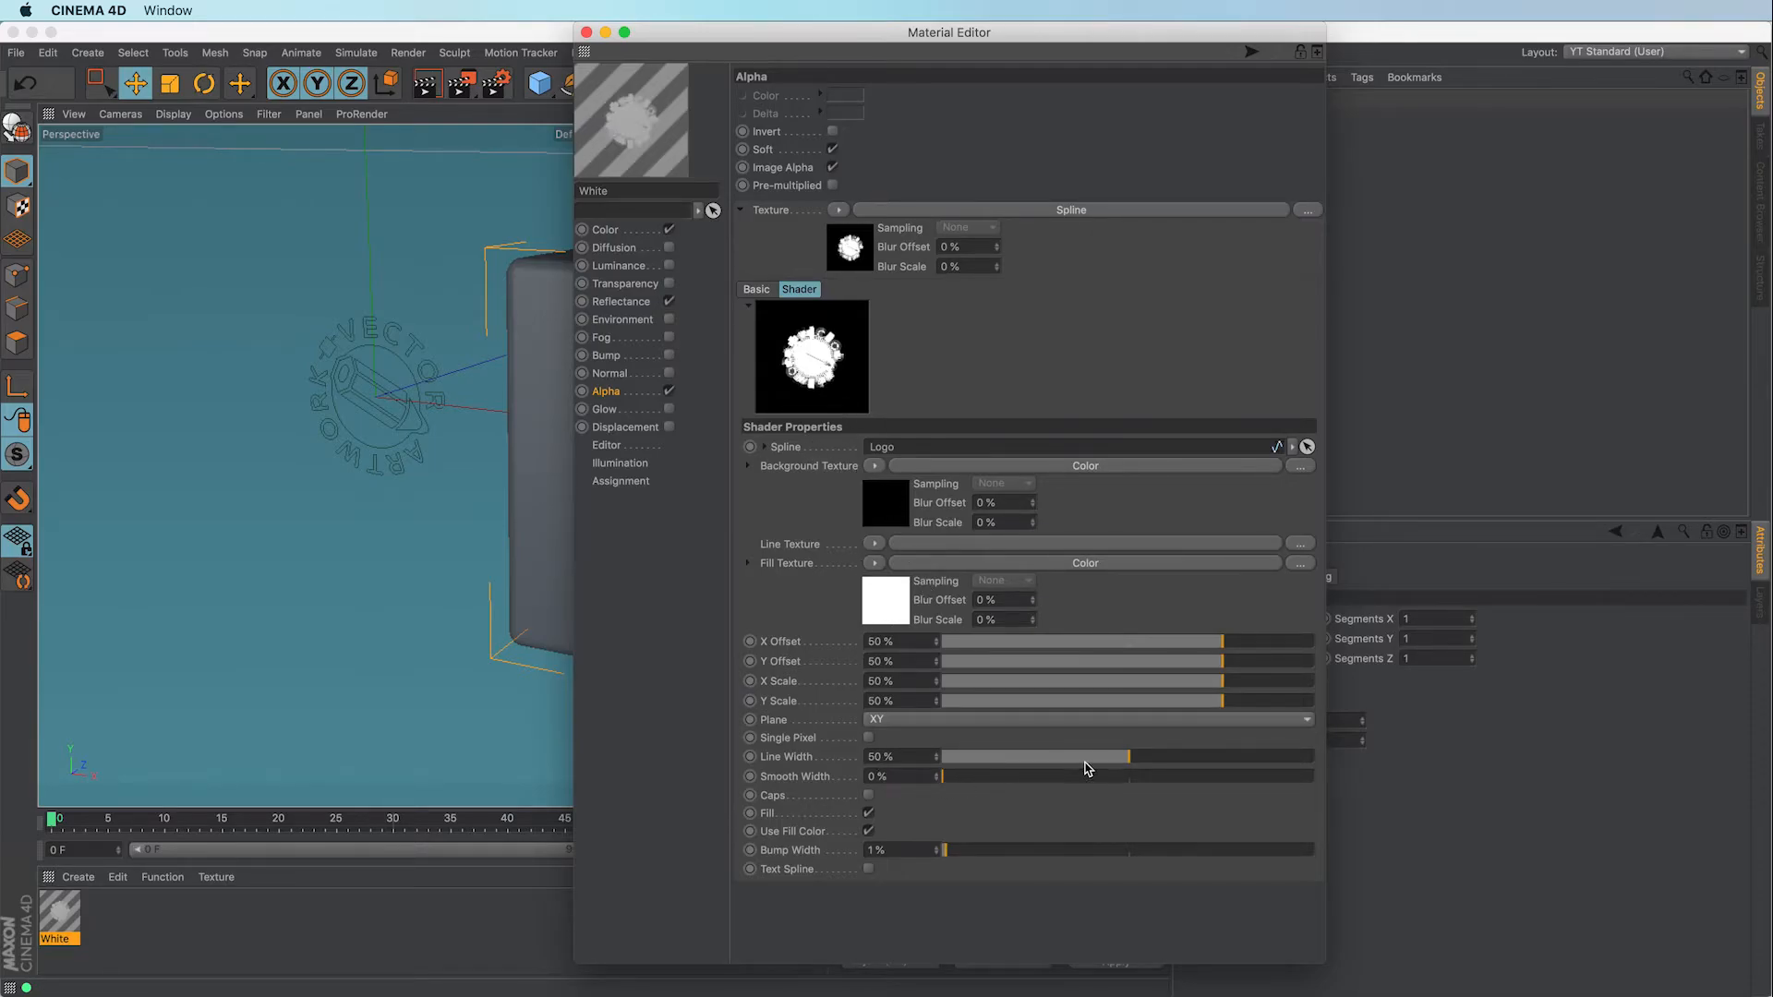
drag(1106, 756, 817, 750)
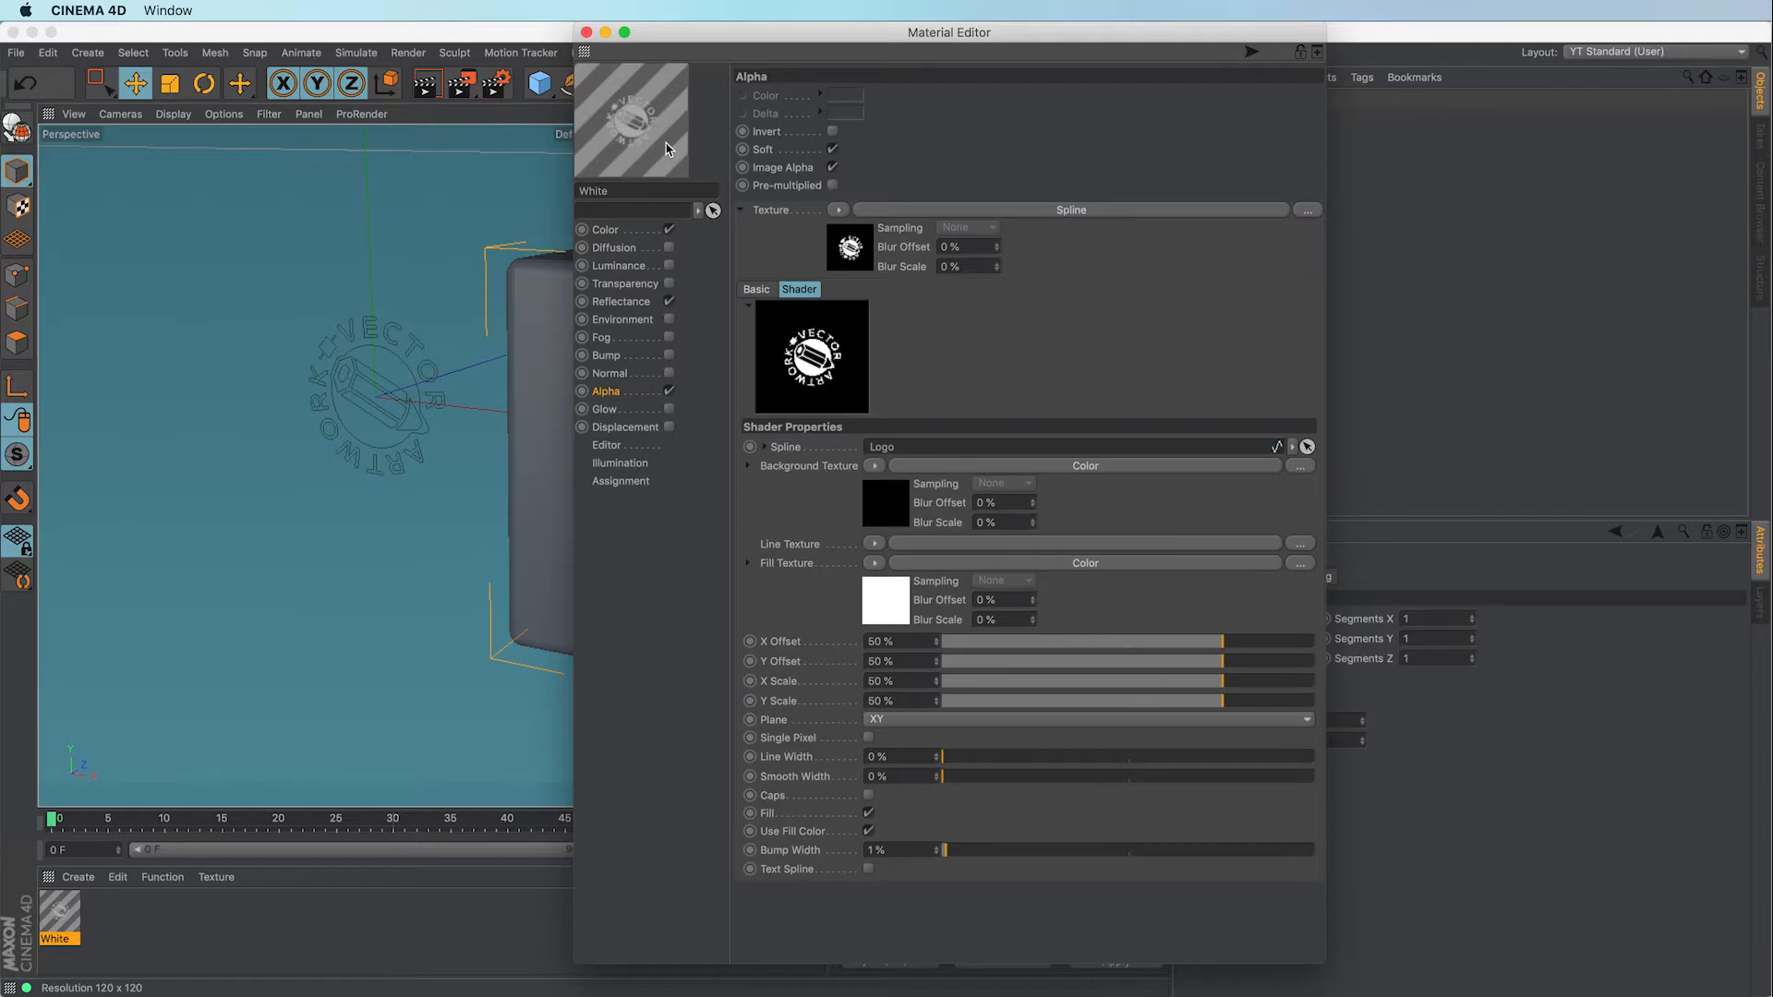
Set the material's Color channel to the orange swatch from the saved palette
click(644, 232)
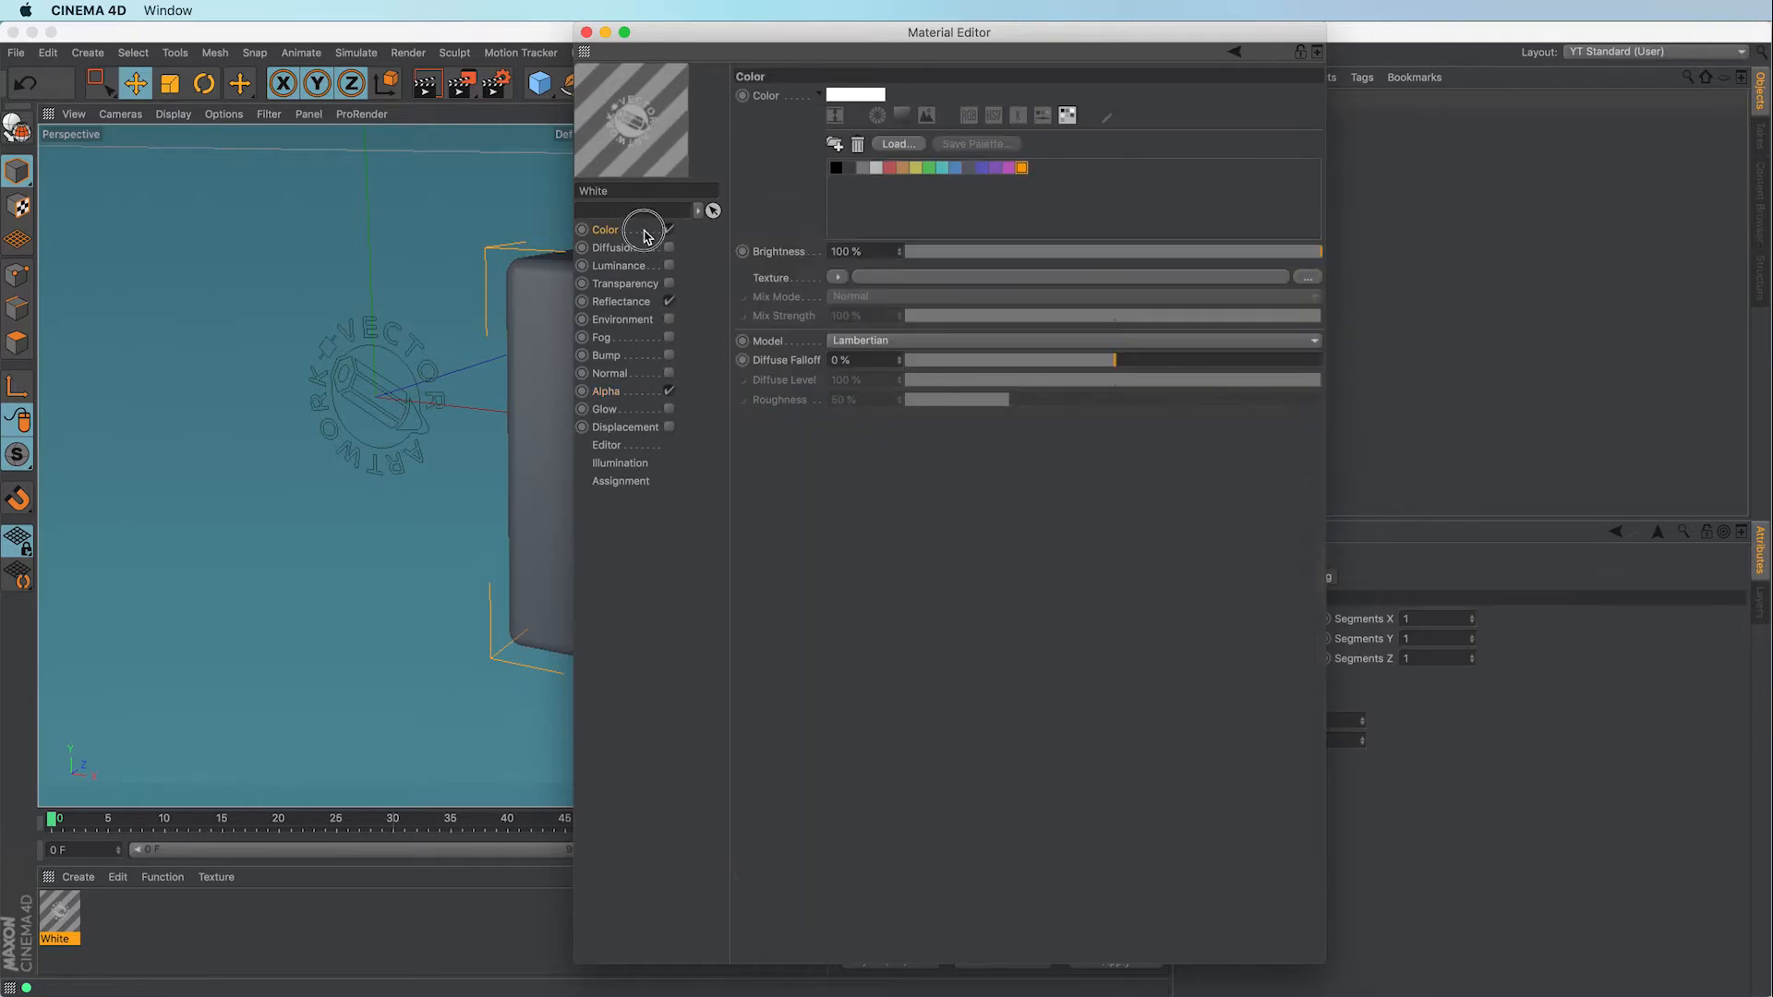
click(1020, 169)
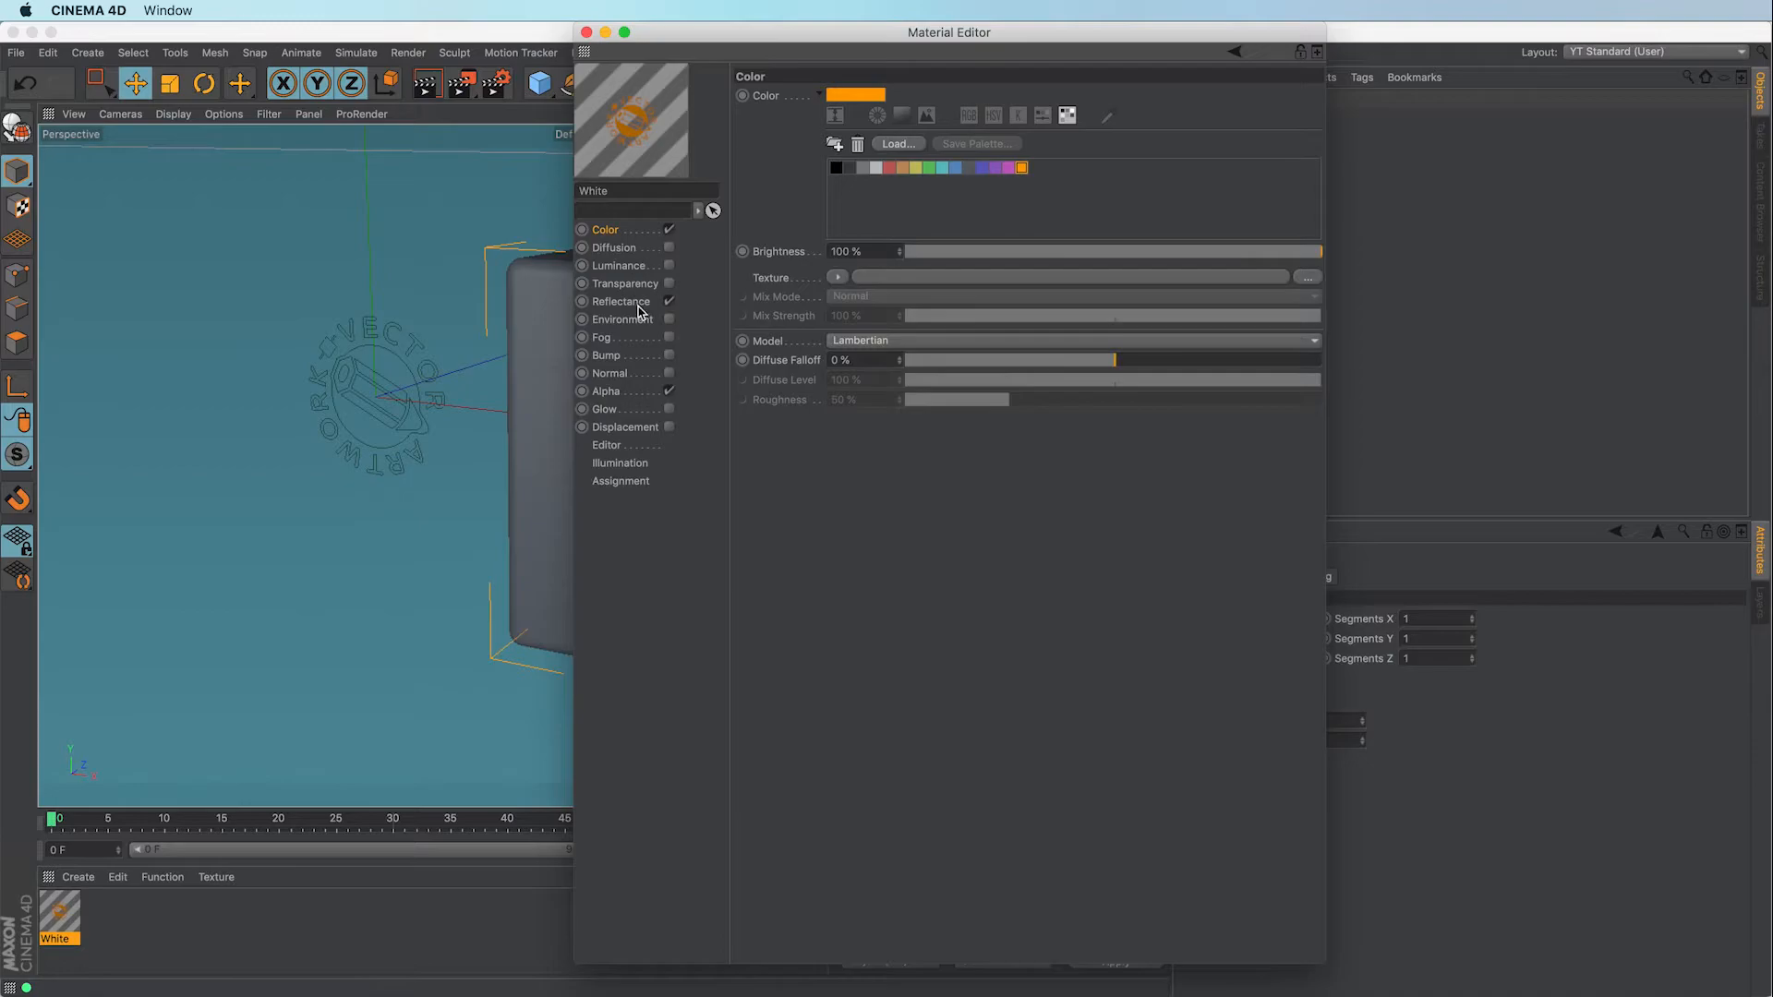
Test the Spline shader's X Scale in the Alpha channel at 68 % and set it back to 50 %
click(653, 401)
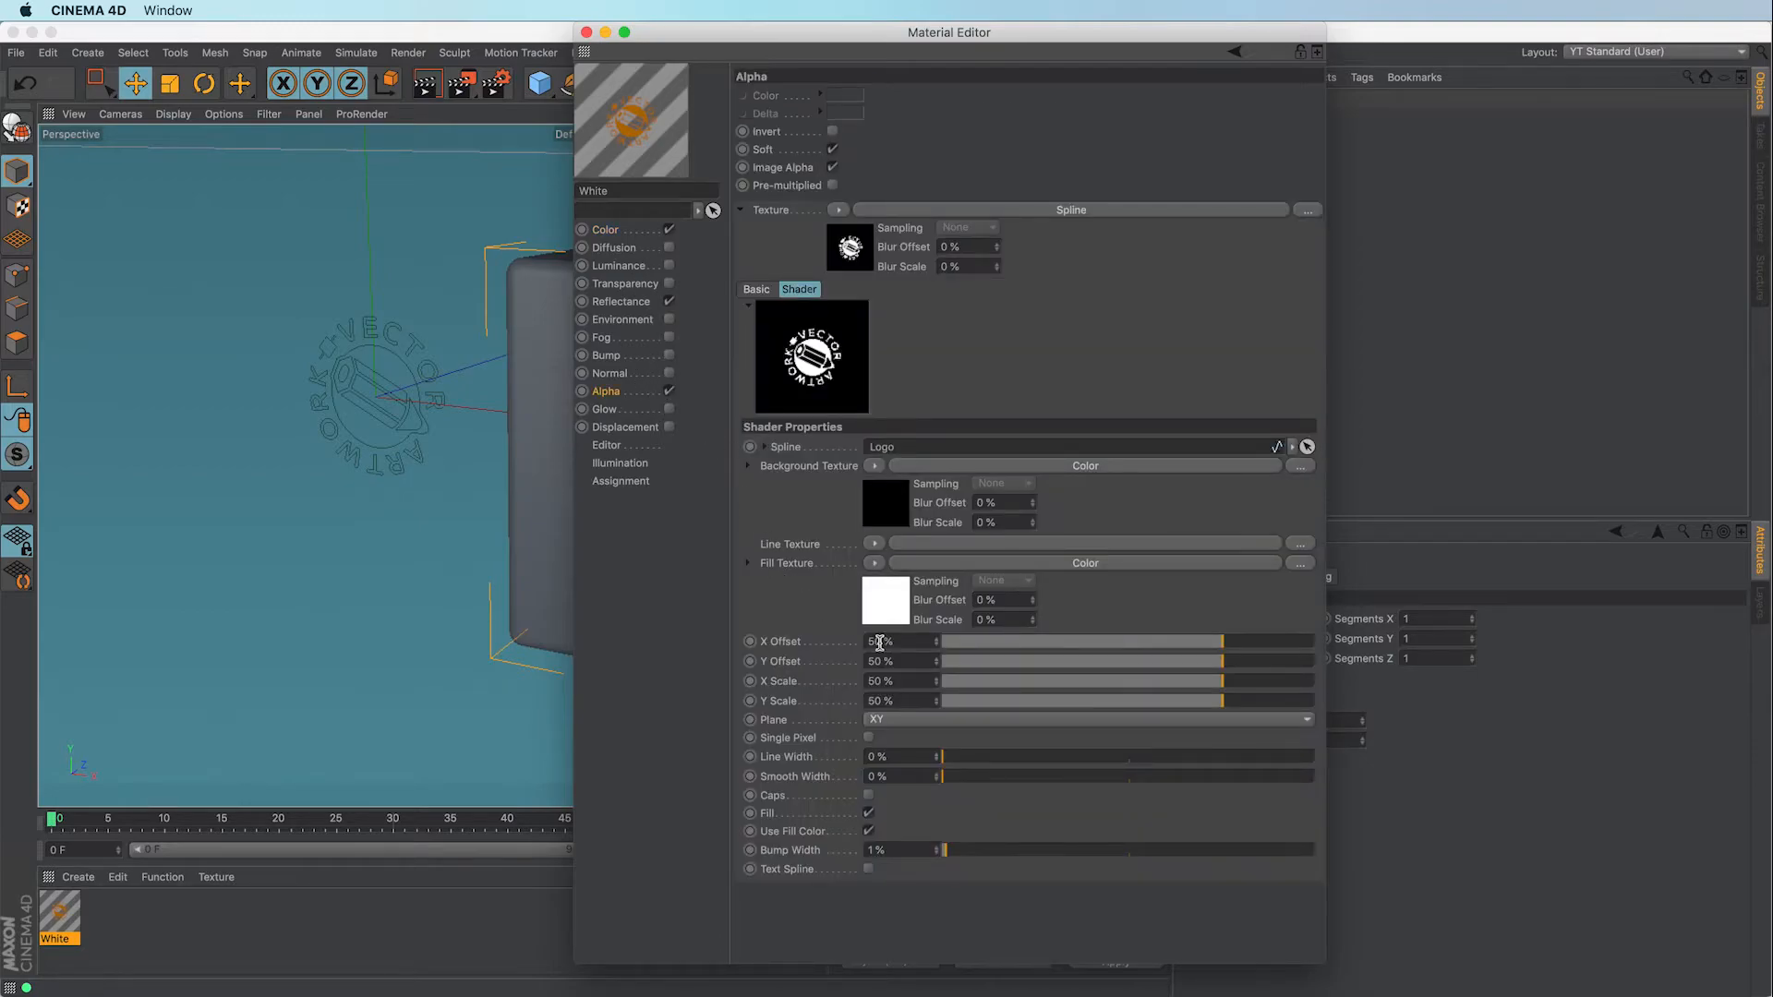
drag(1238, 687, 1260, 688)
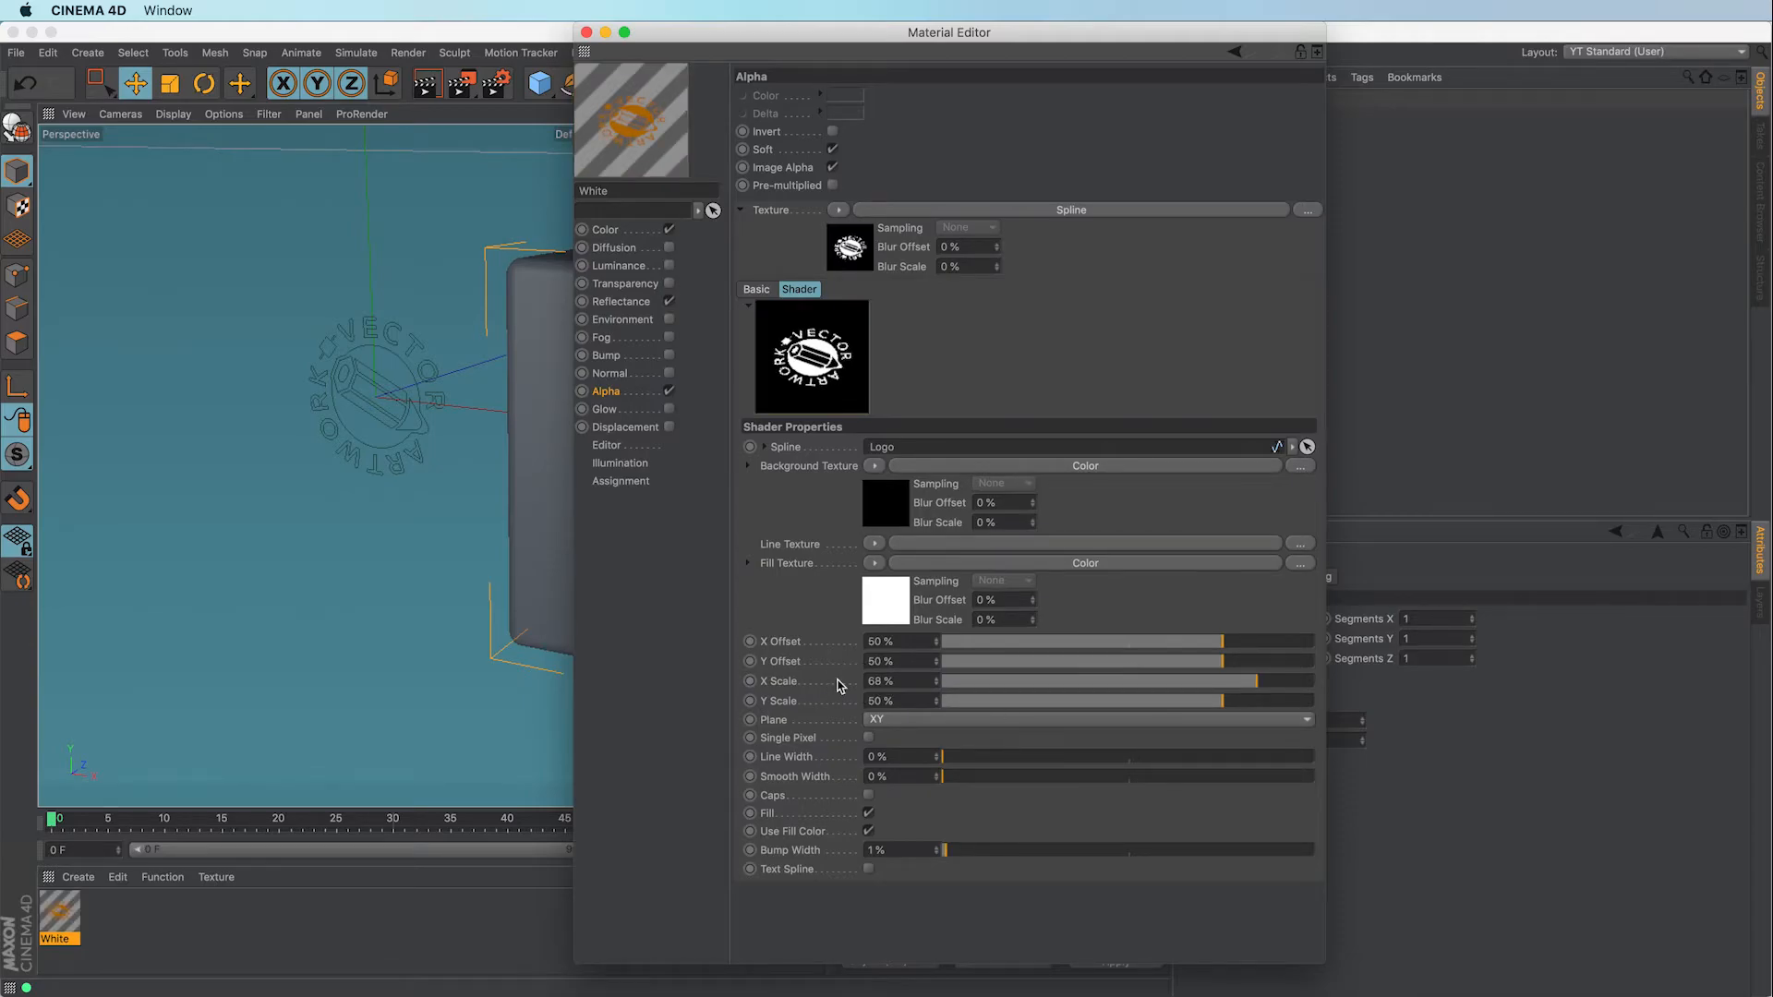
drag(904, 692, 860, 693)
text(50)
key(Return)
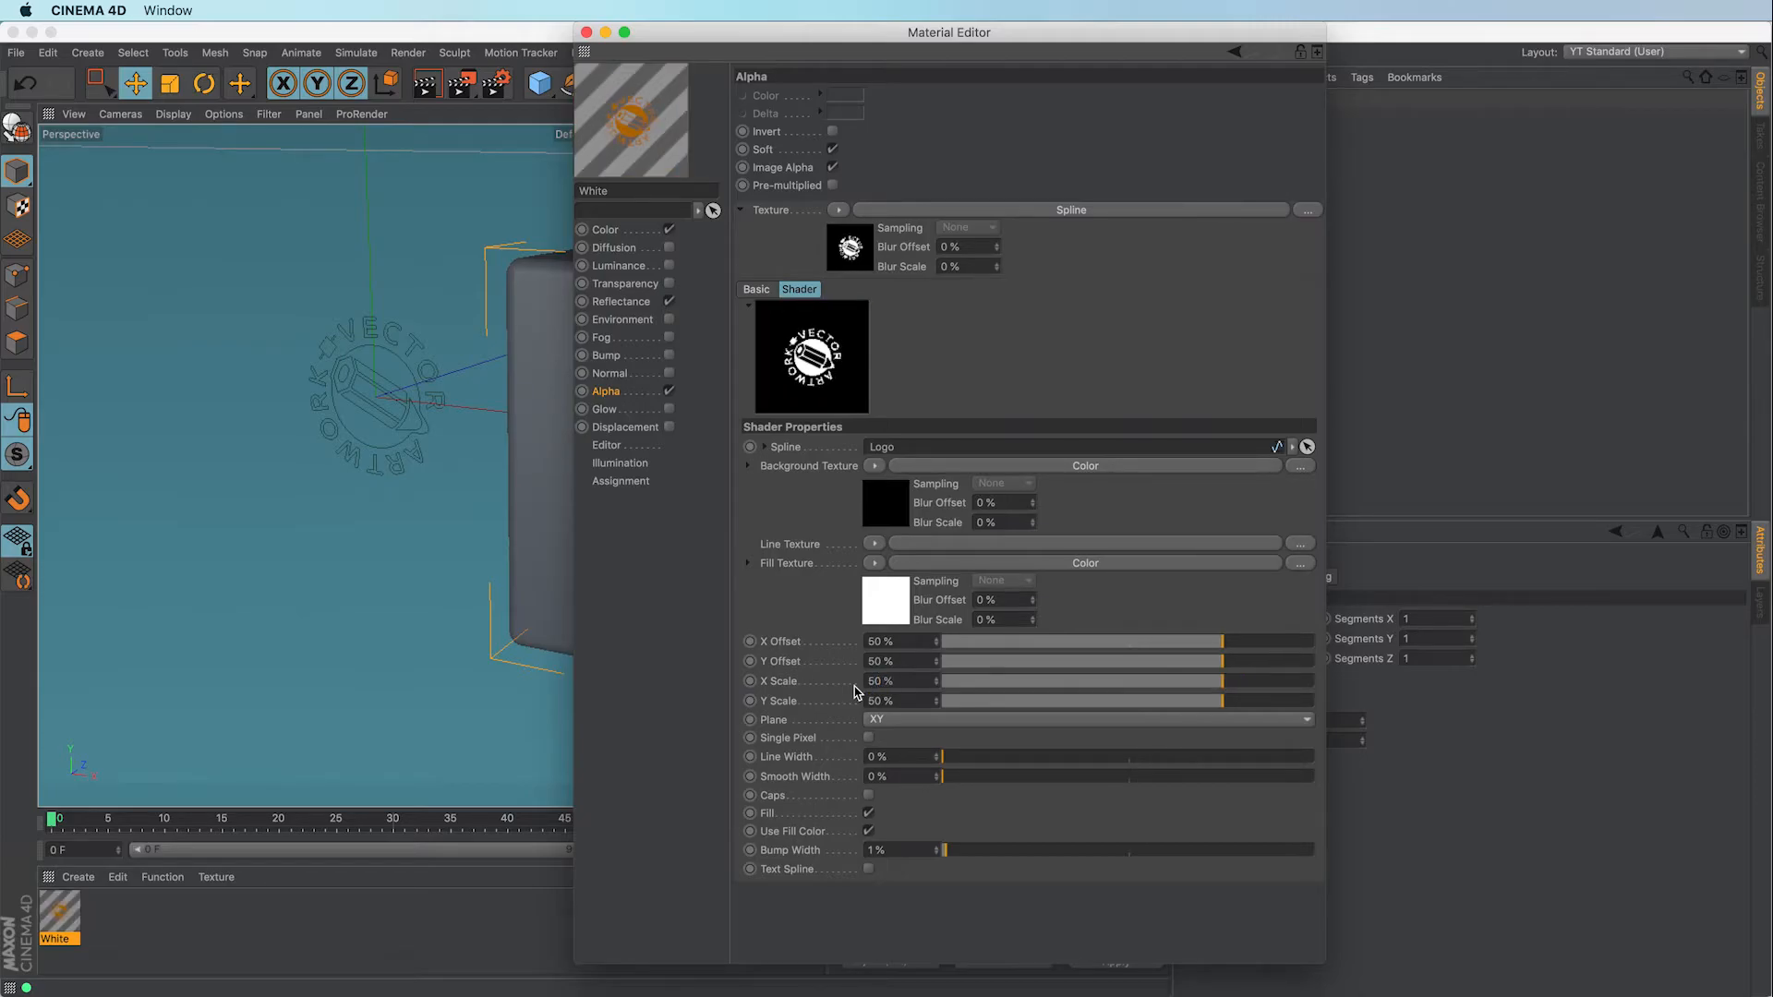
Rename the material as Logo and close the Material Editor
drag(609, 190, 564, 188)
text(L)
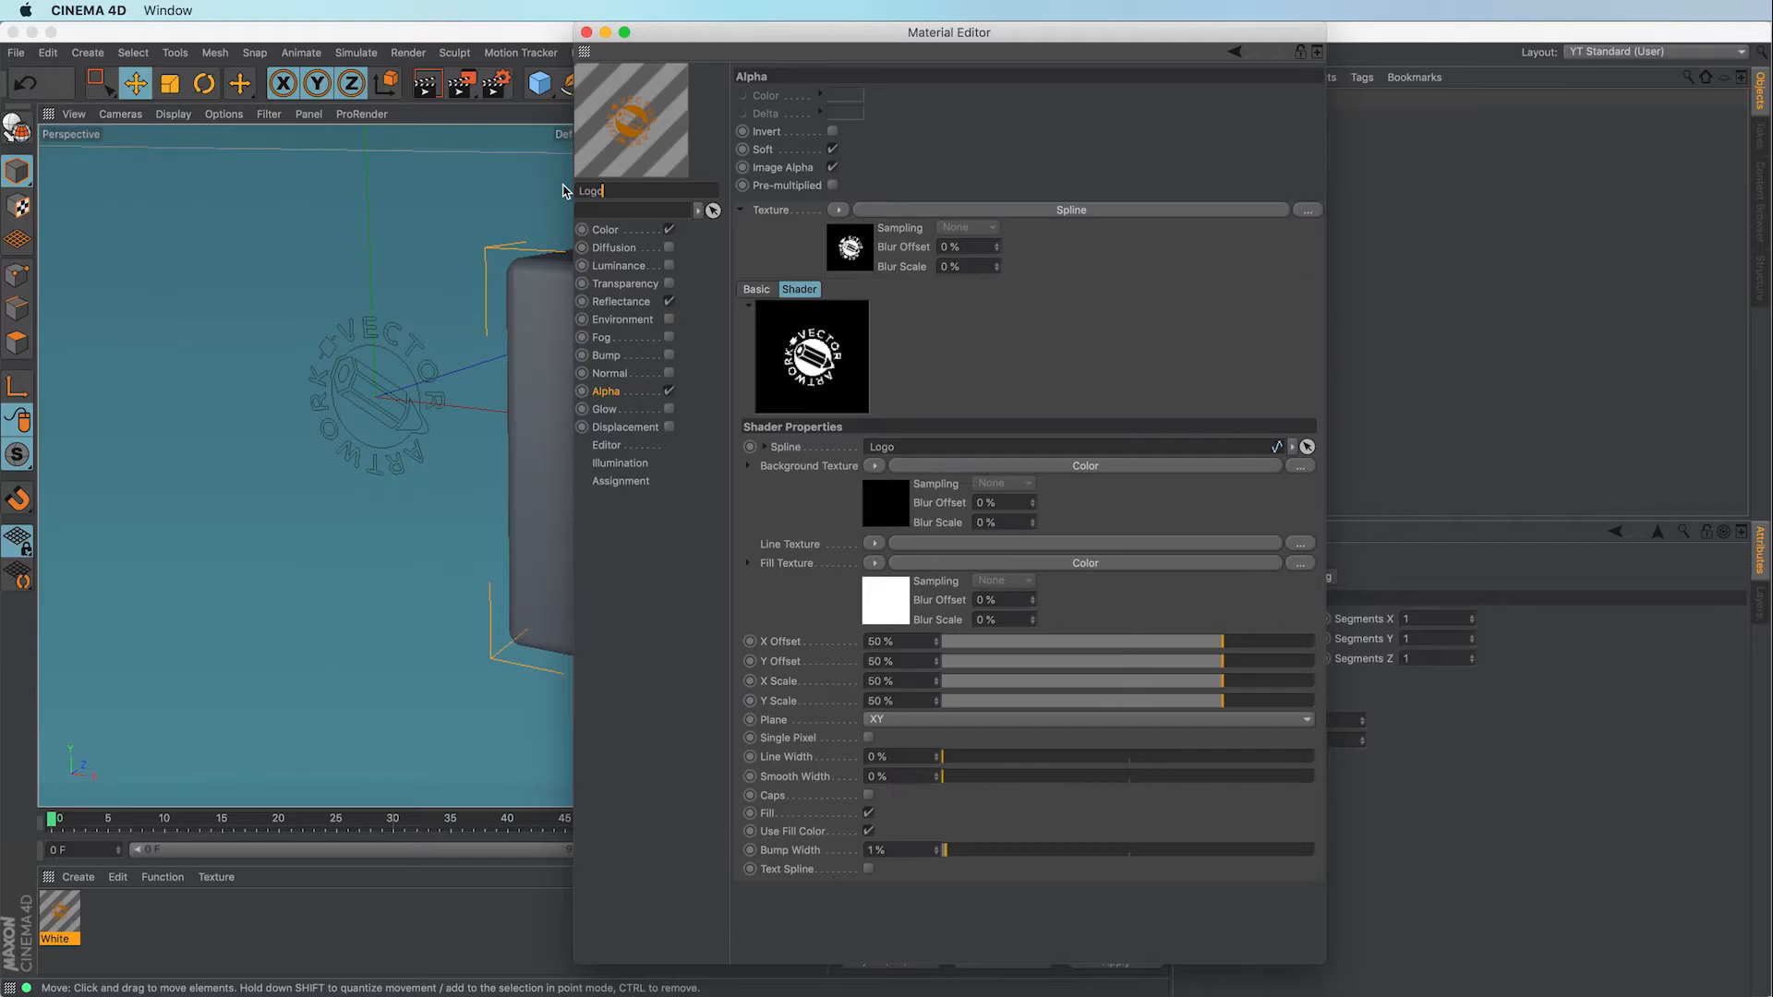
click(585, 32)
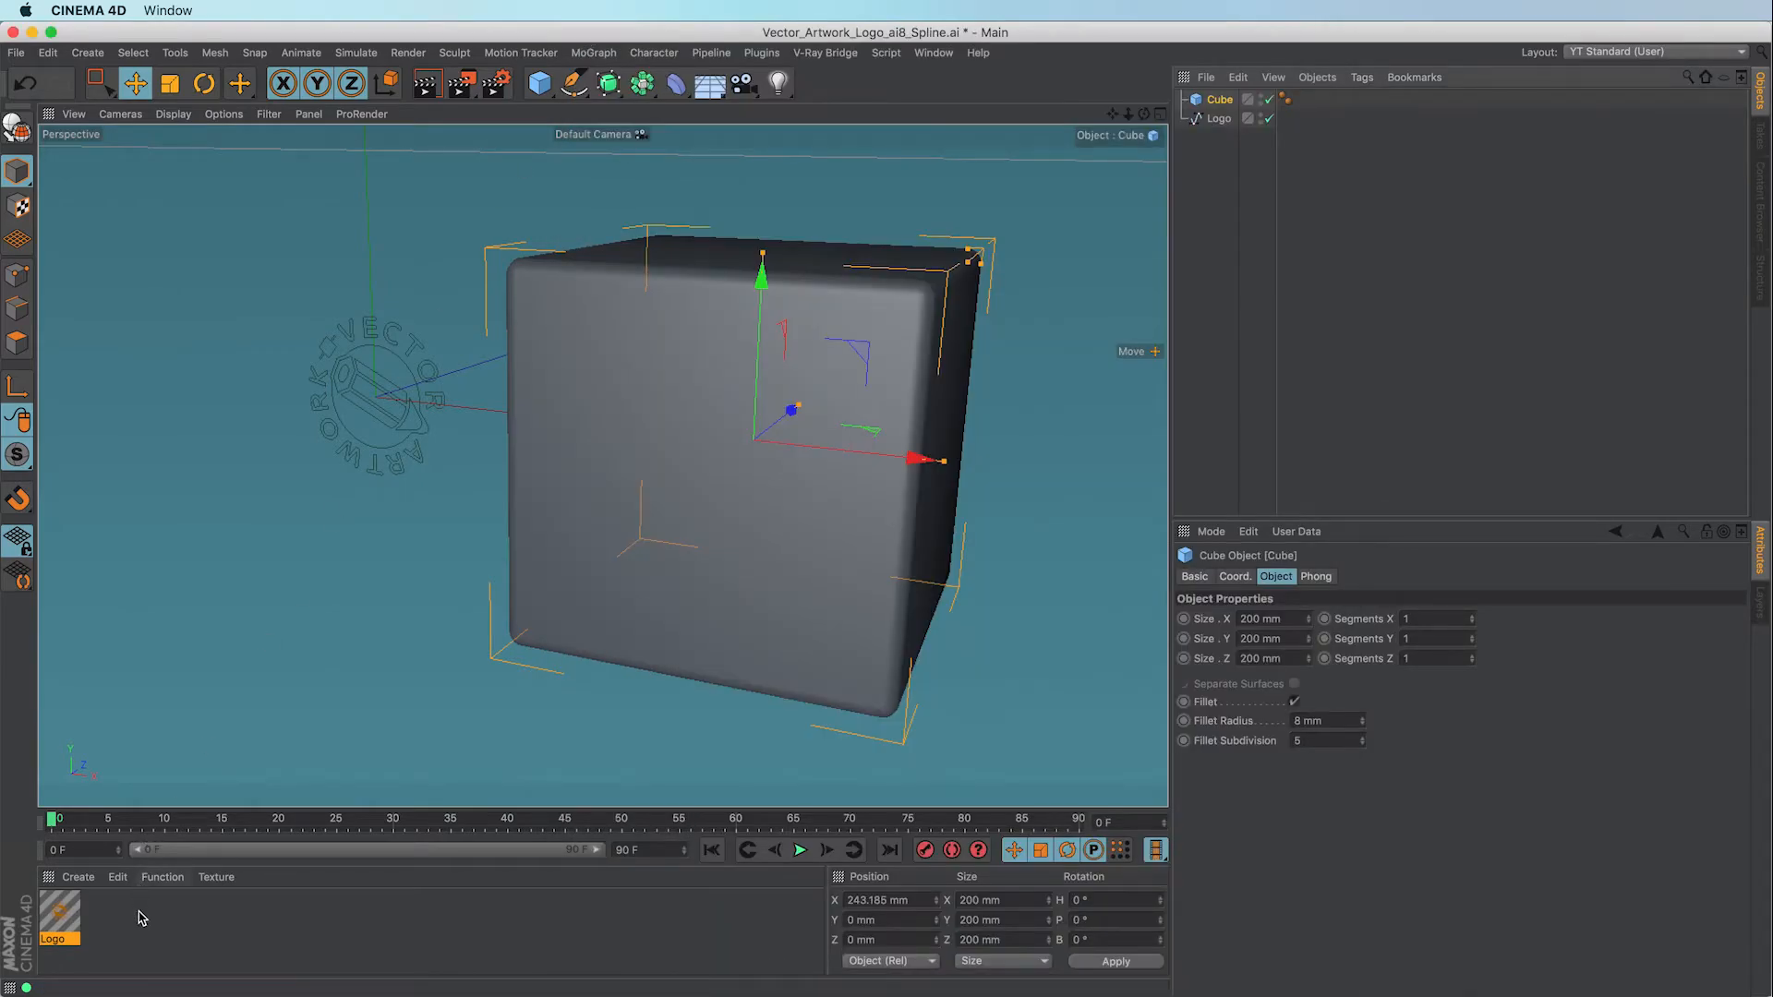
Apply the Logo material and a pasted White material to the cube, placing the White texture tag before the Logo tag
click(158, 931)
drag(59, 921, 1227, 107)
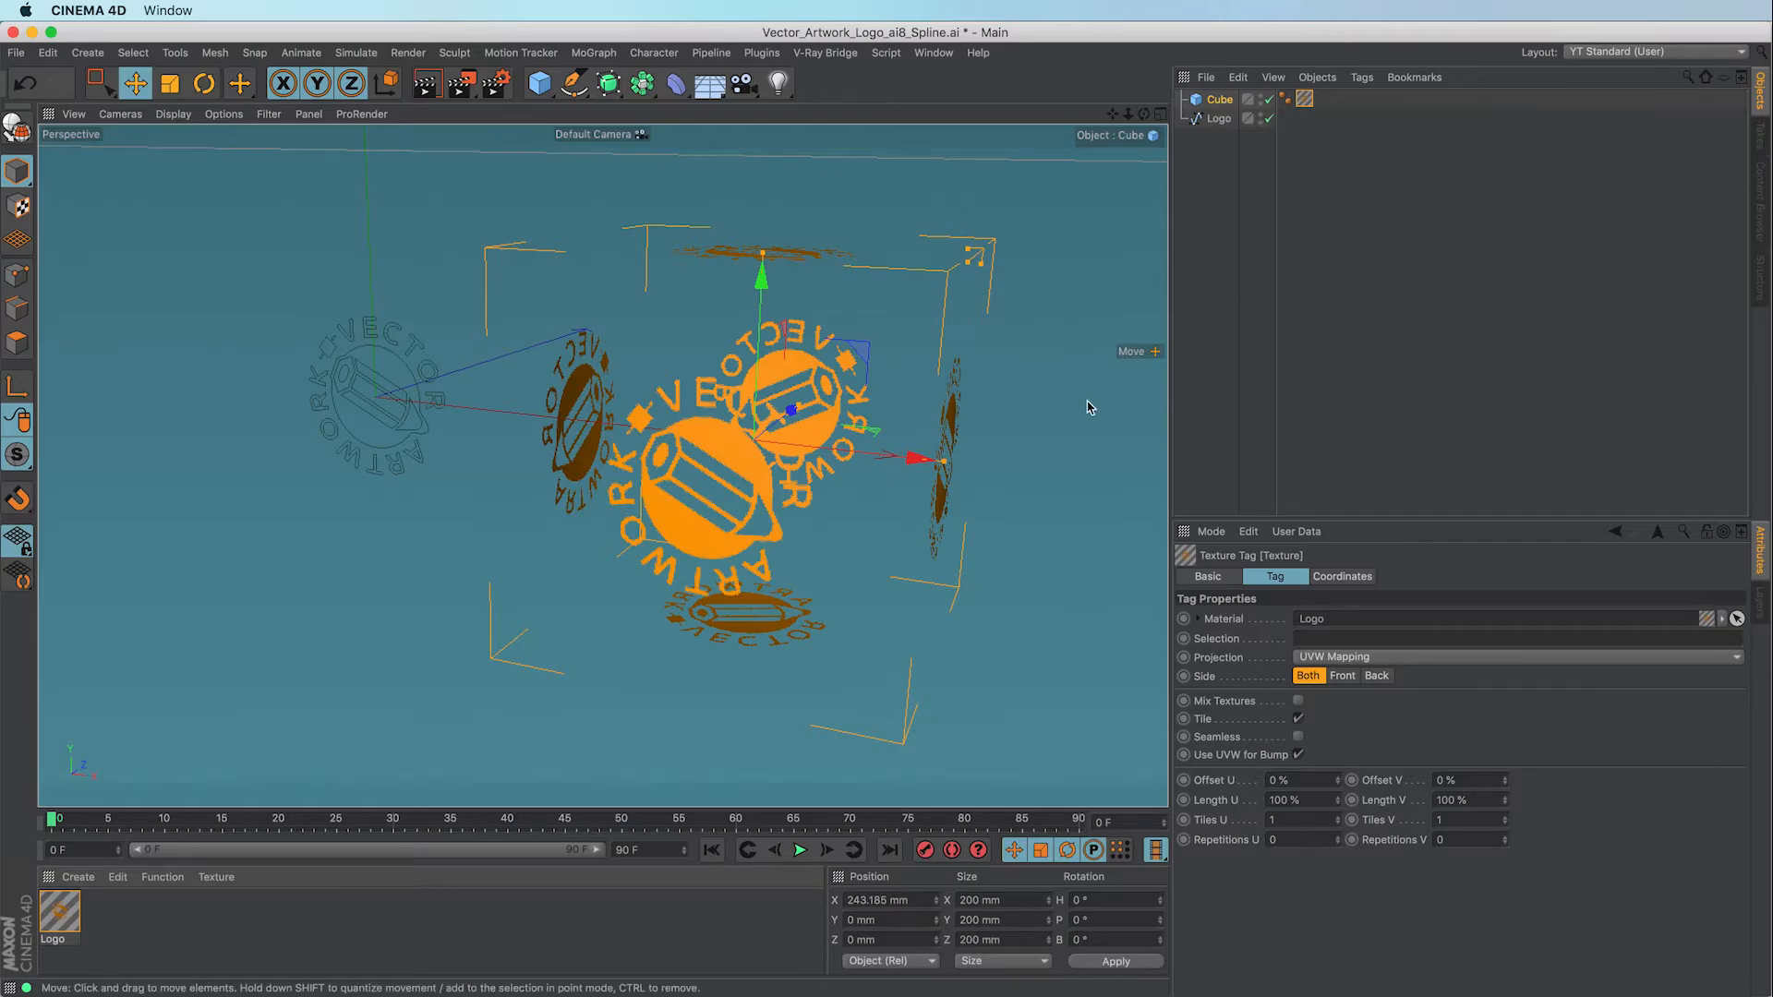
key(super+v)
drag(49, 919, 1344, 101)
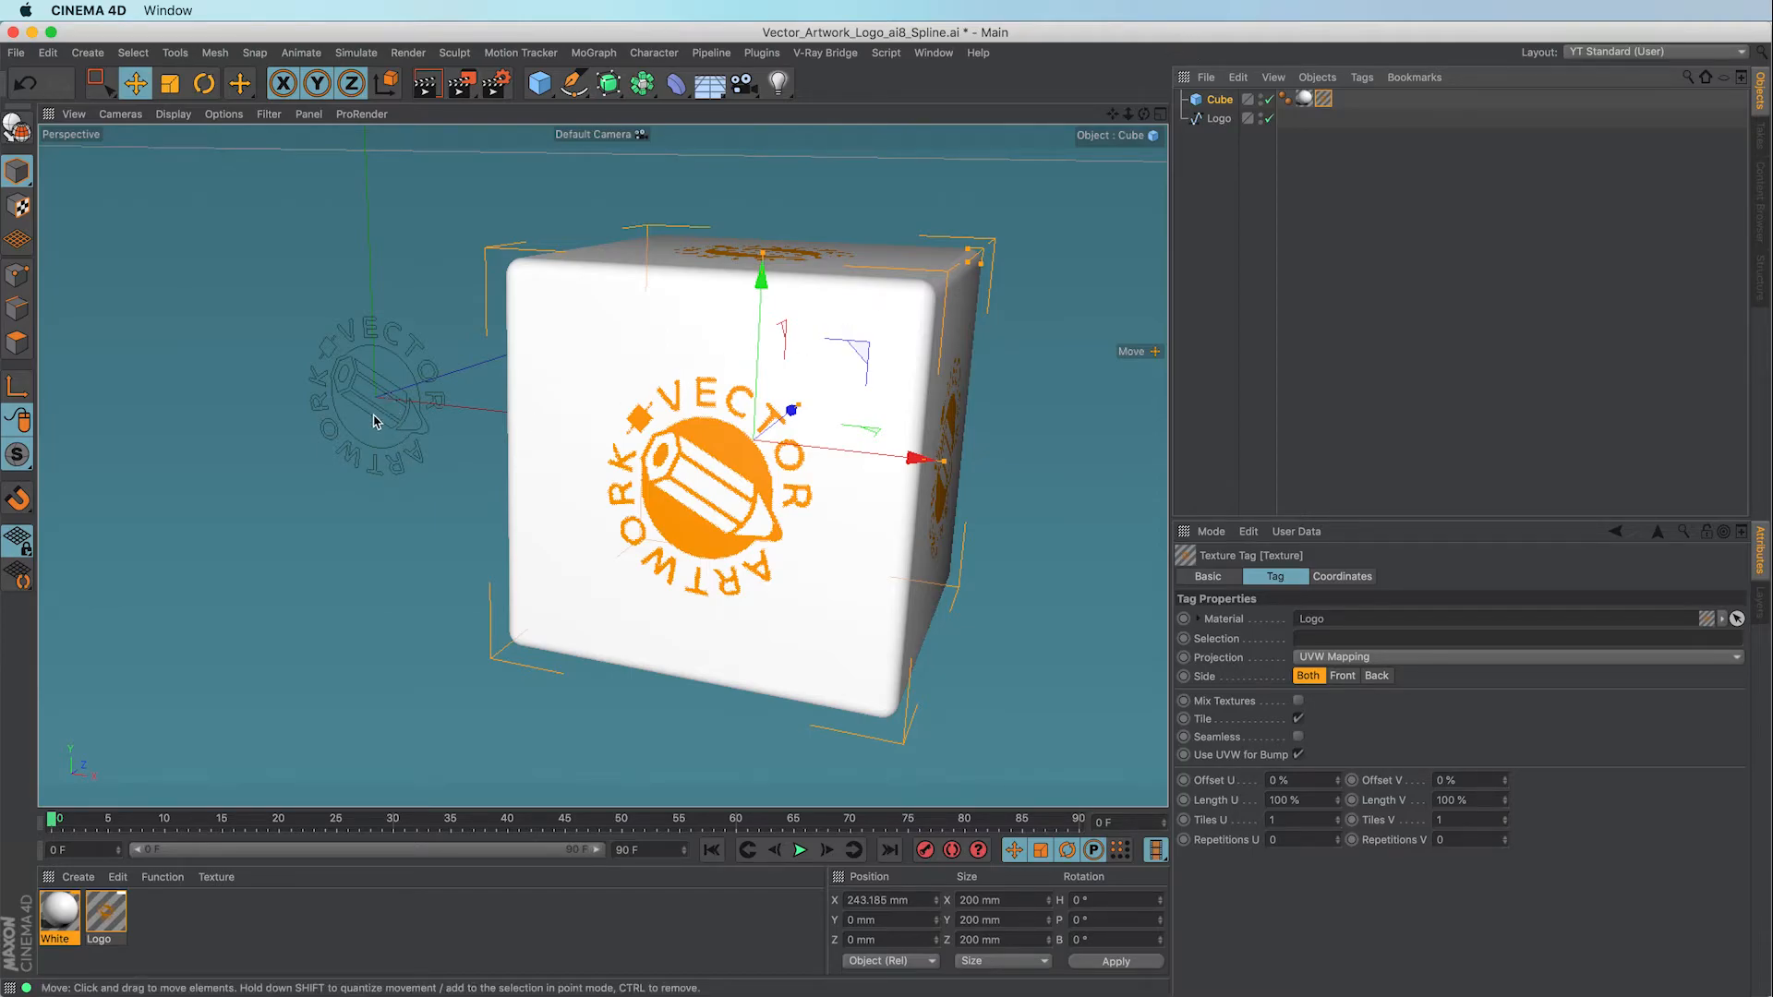
Scale the Logo spline up in its XY plane to about 162 by 163 mm
click(1218, 119)
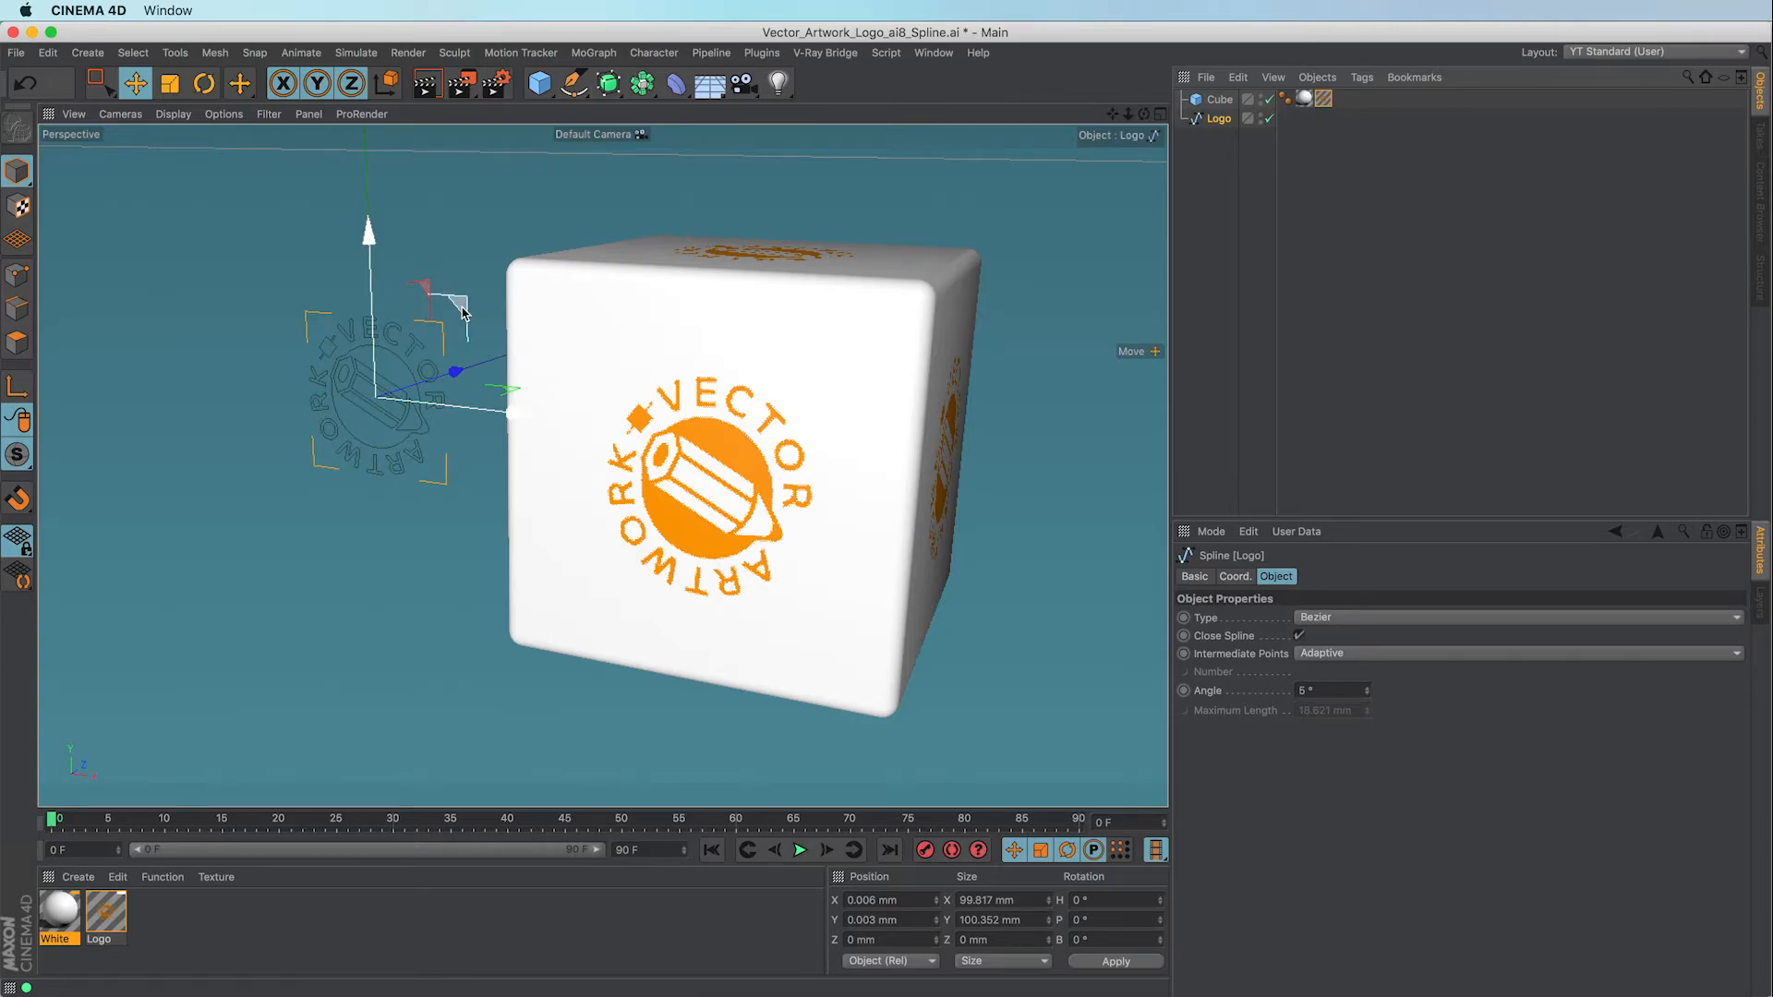
key(t)
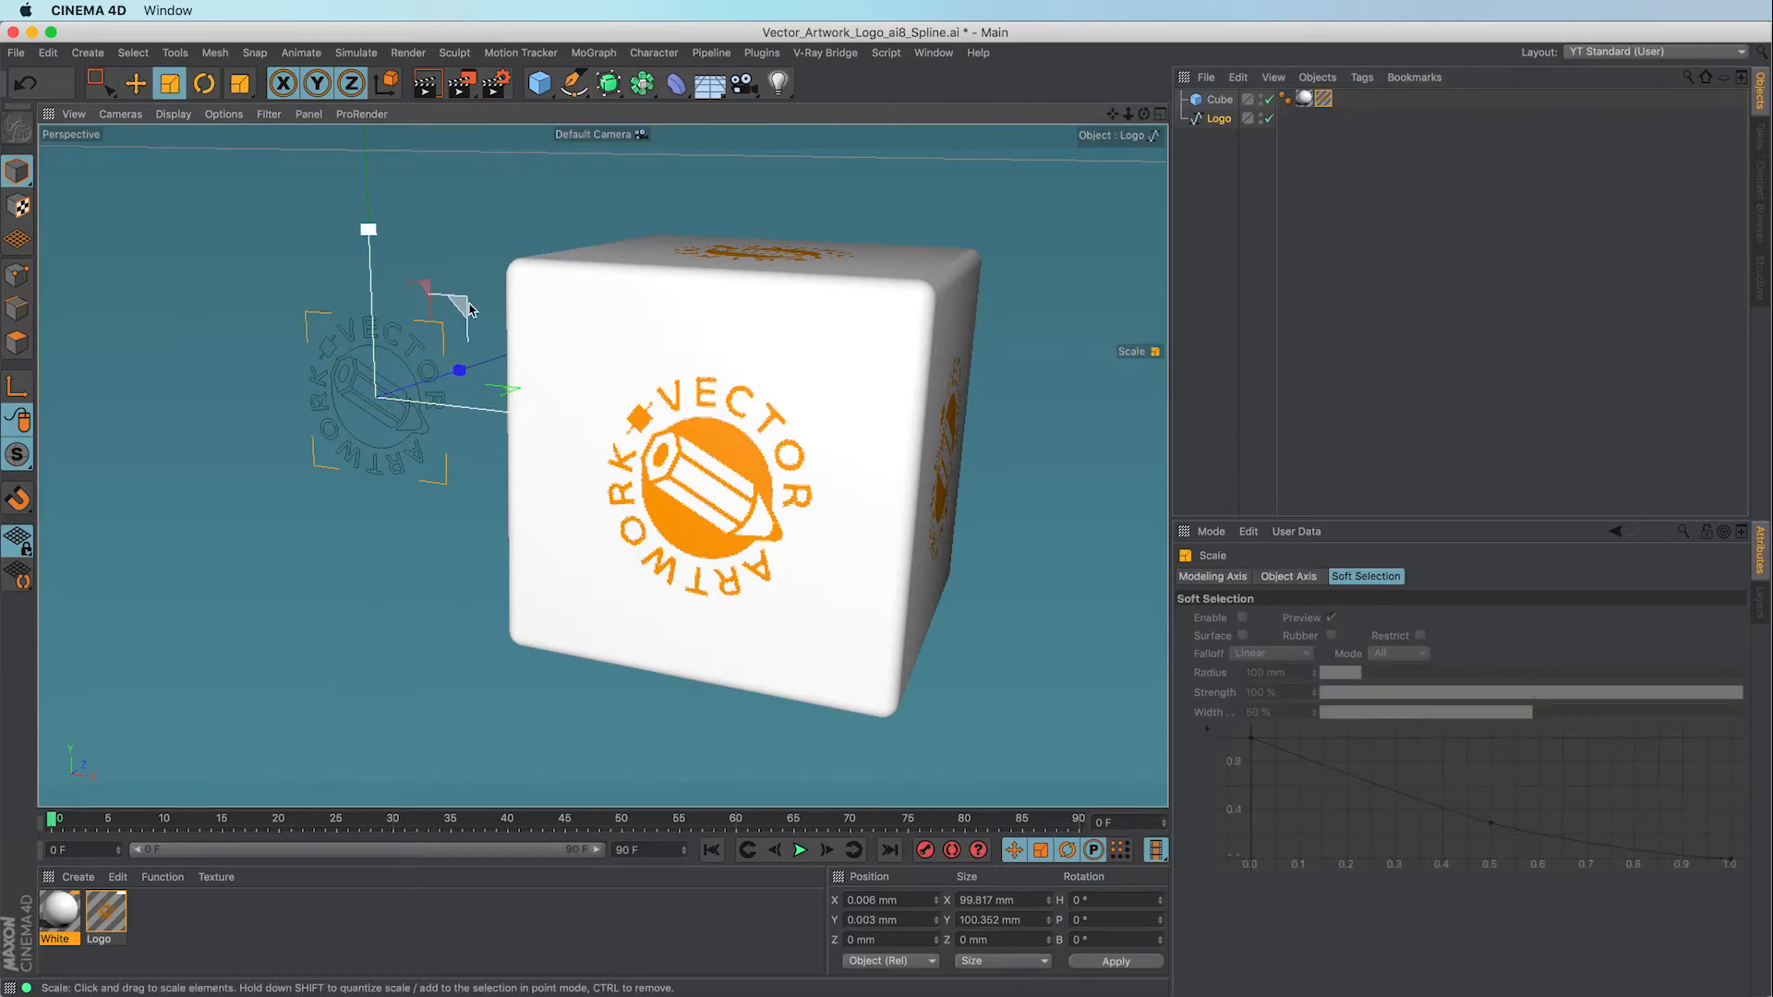
drag(462, 309, 516, 242)
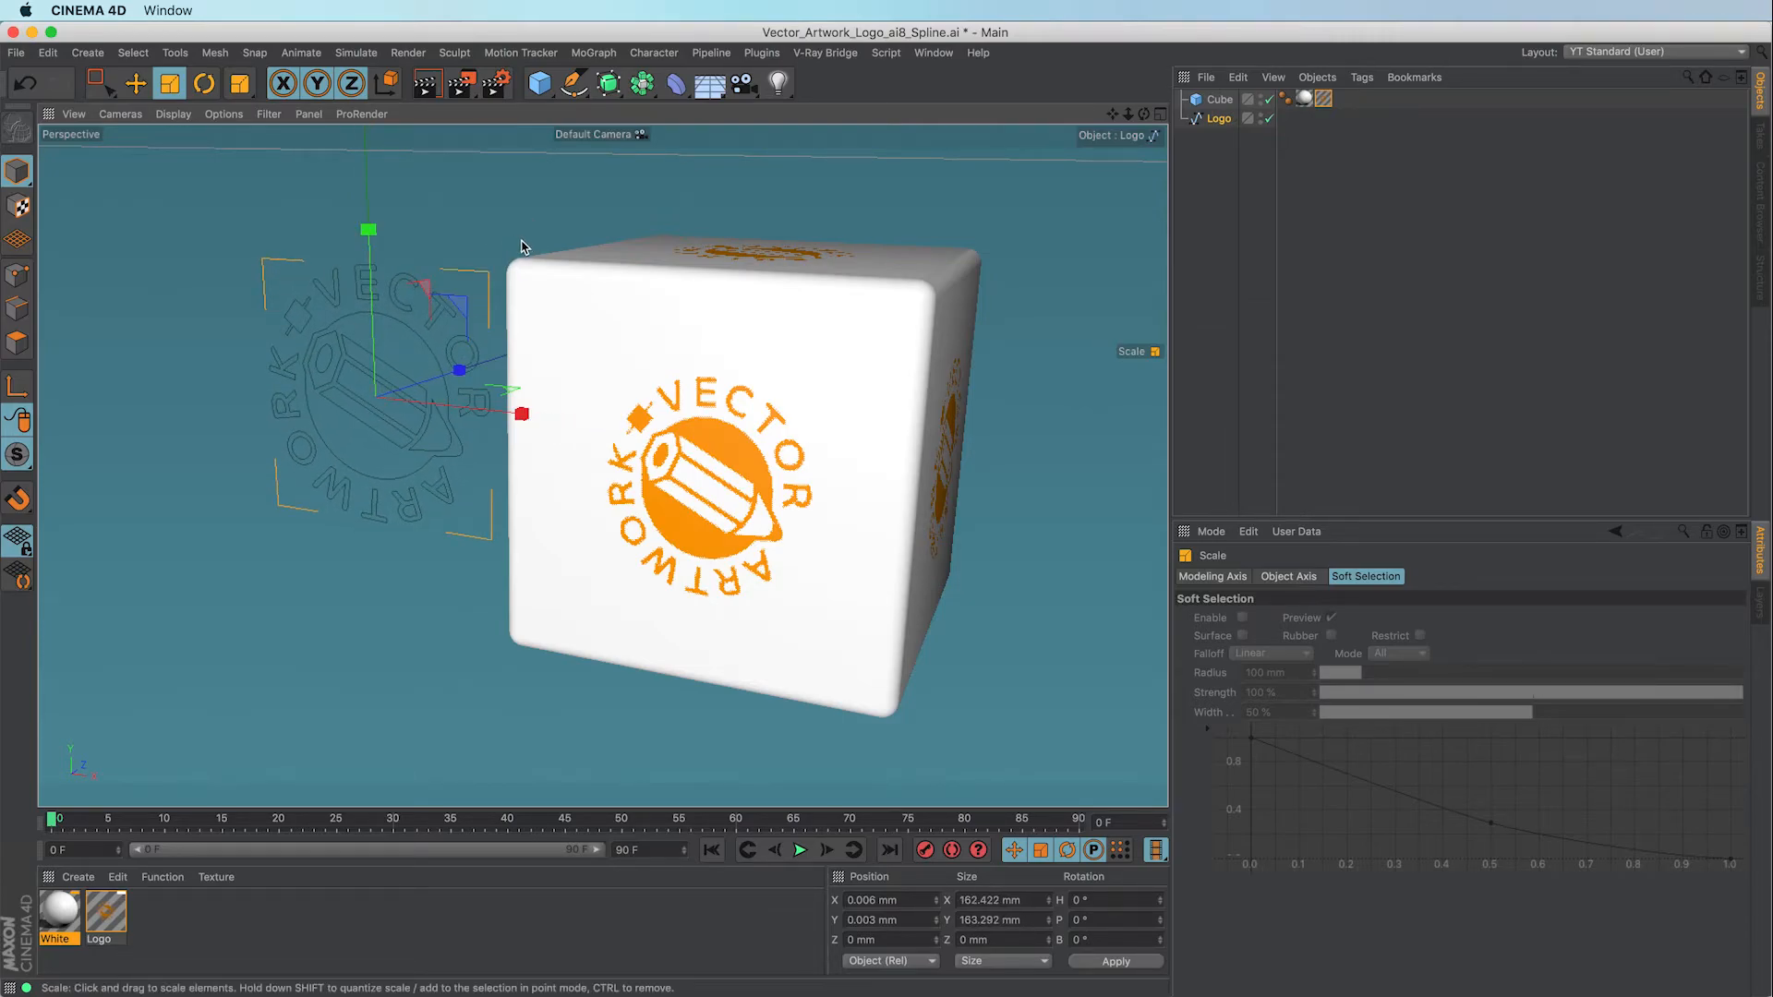
Start an Interactive Render Region and resize it to cover only the left half of the cube's front face
click(462, 83)
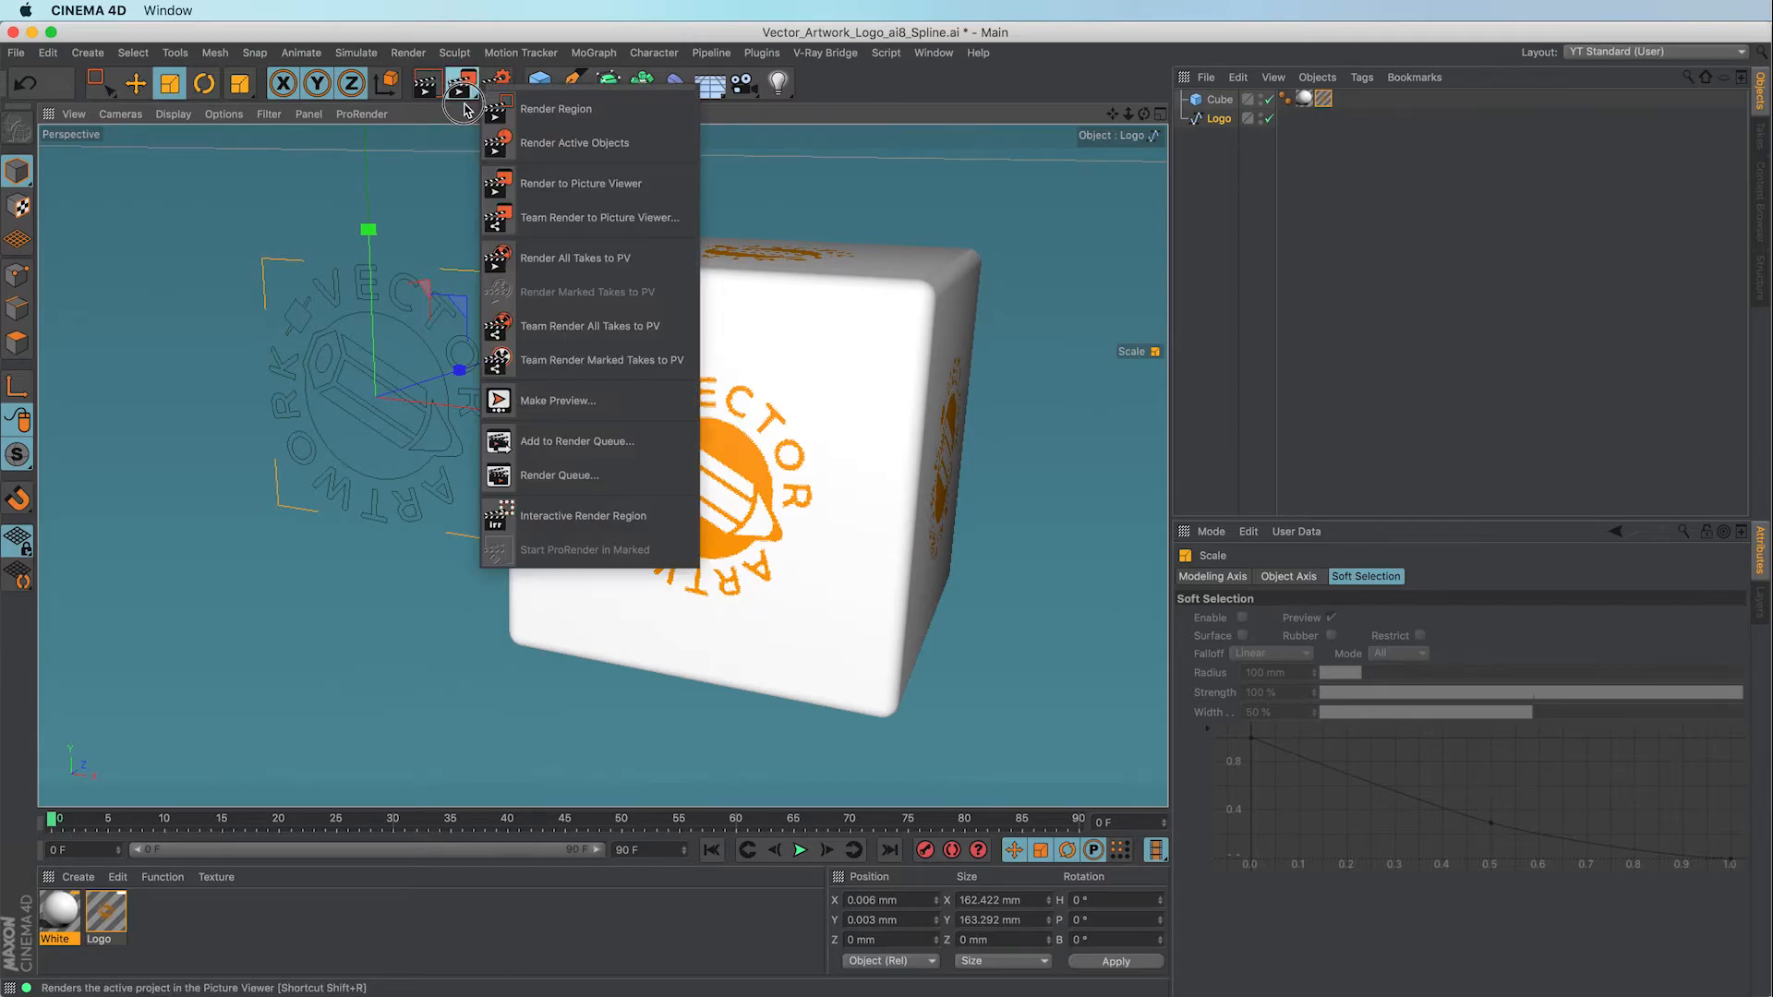
click(545, 522)
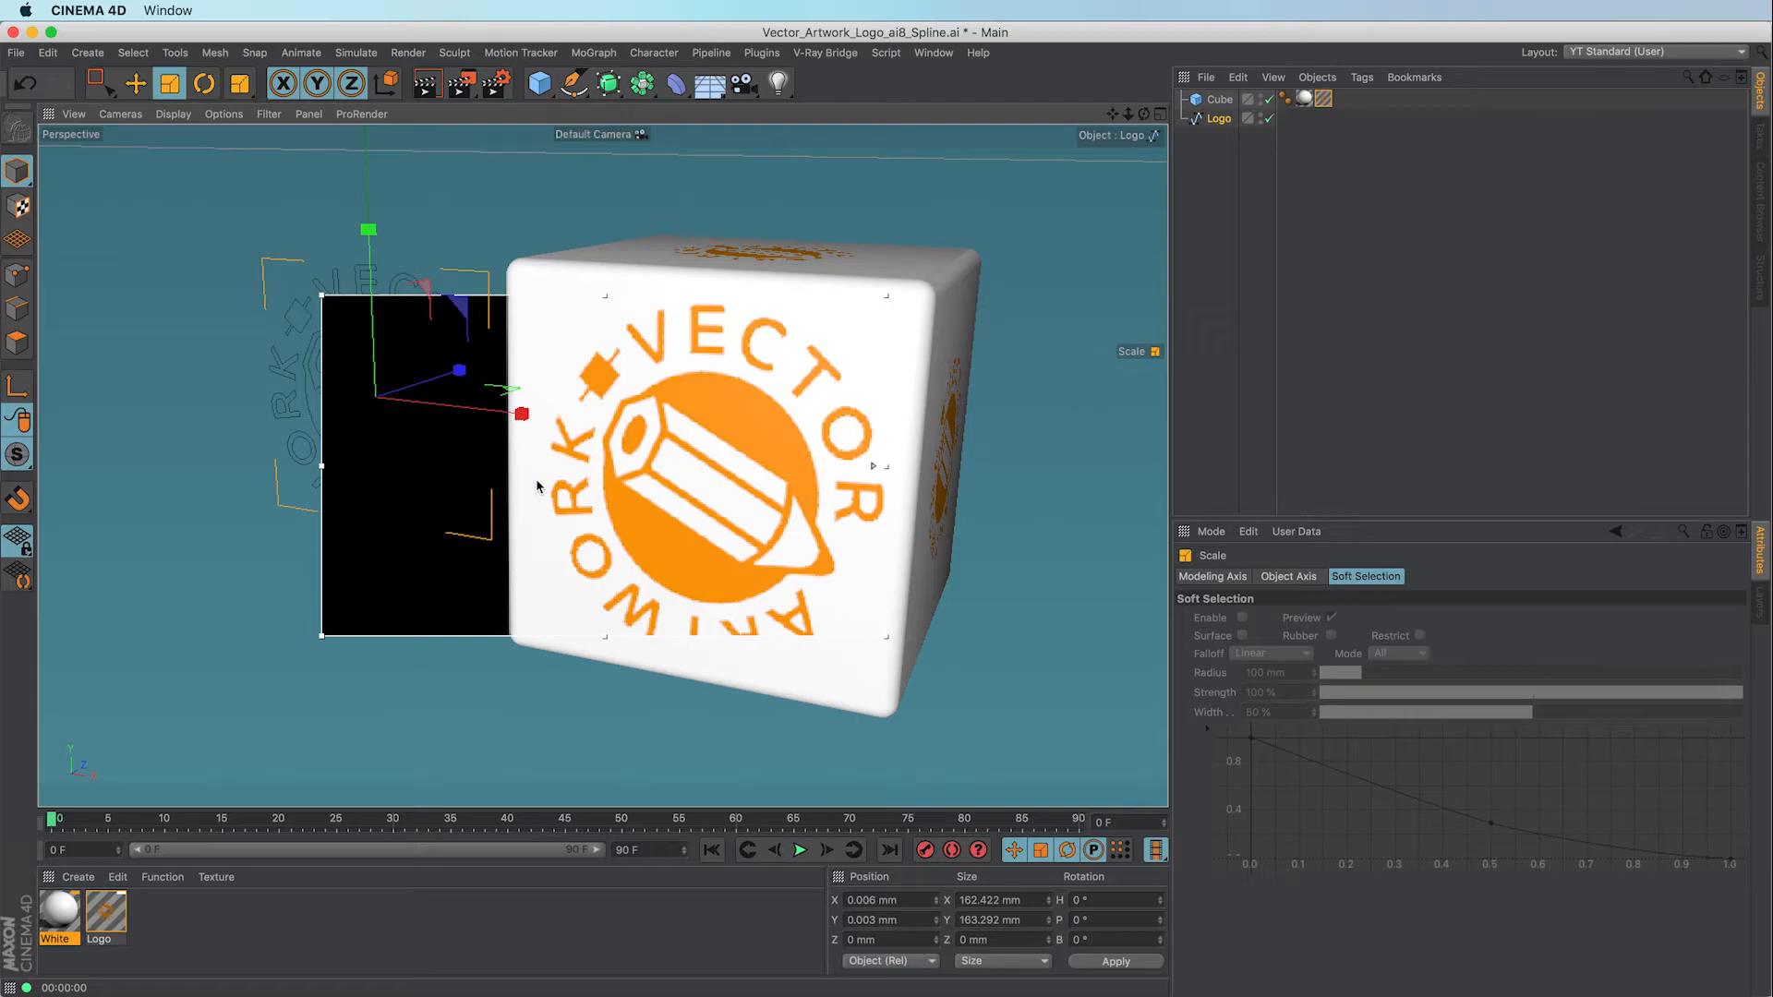
drag(321, 465, 459, 463)
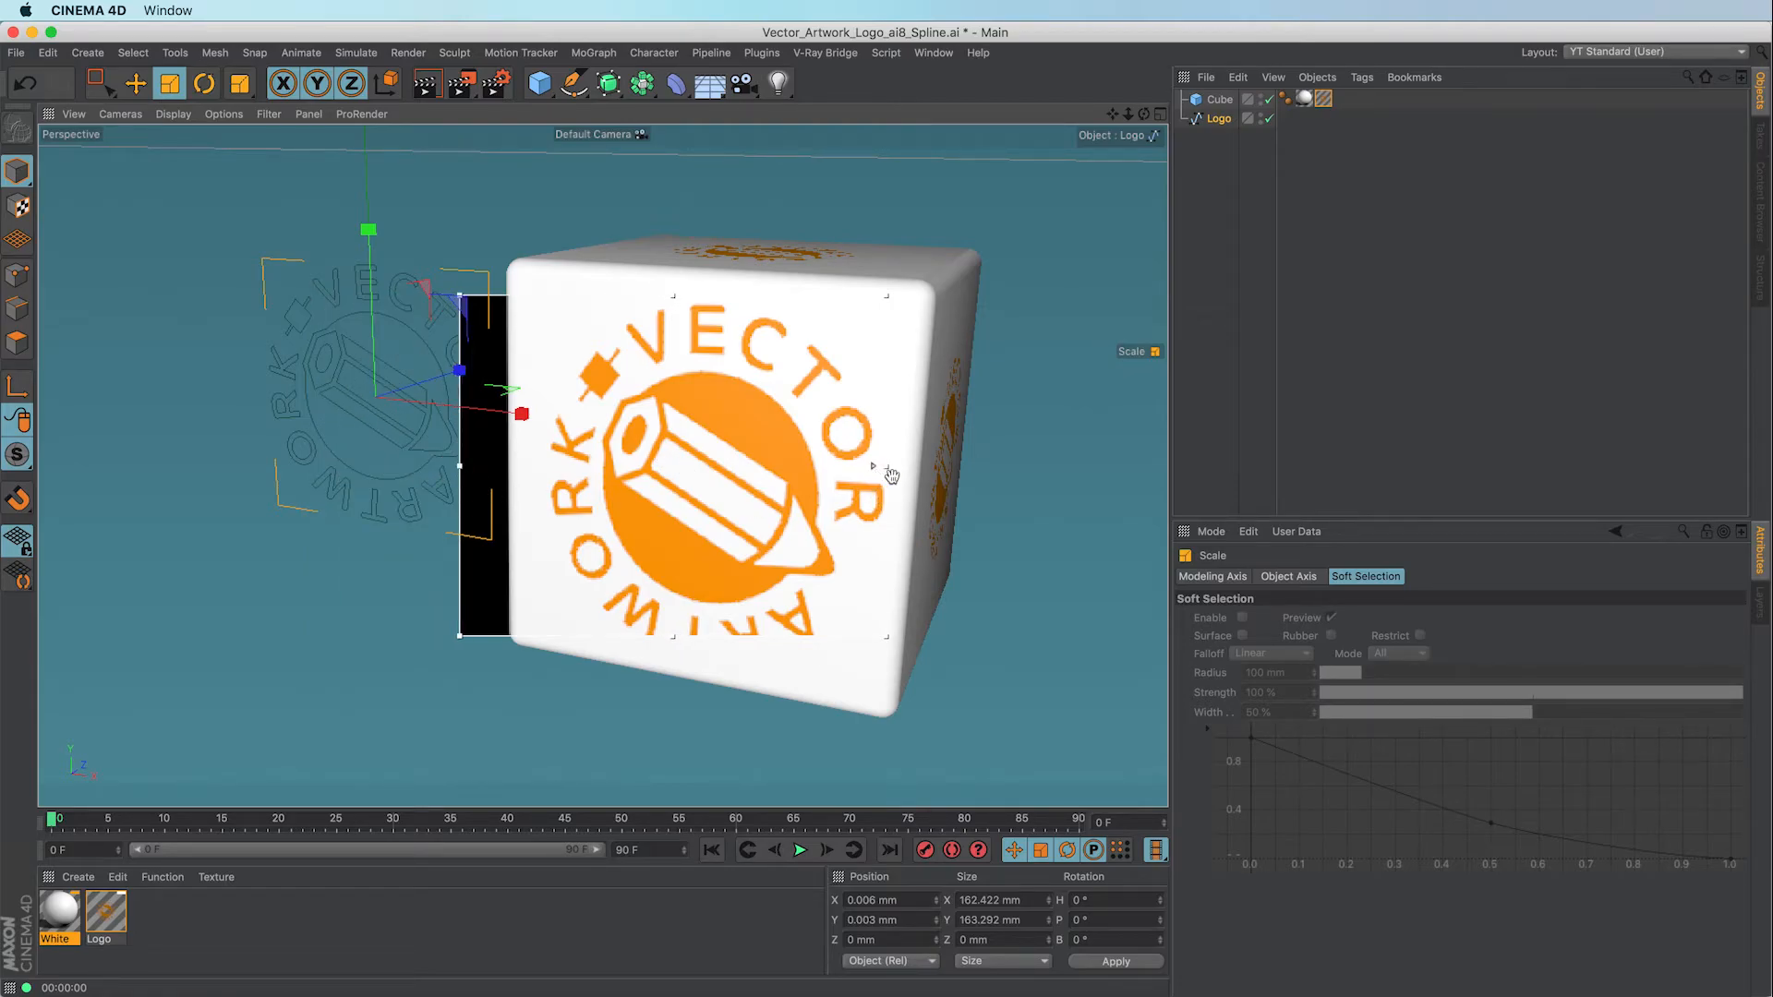
drag(887, 467, 951, 467)
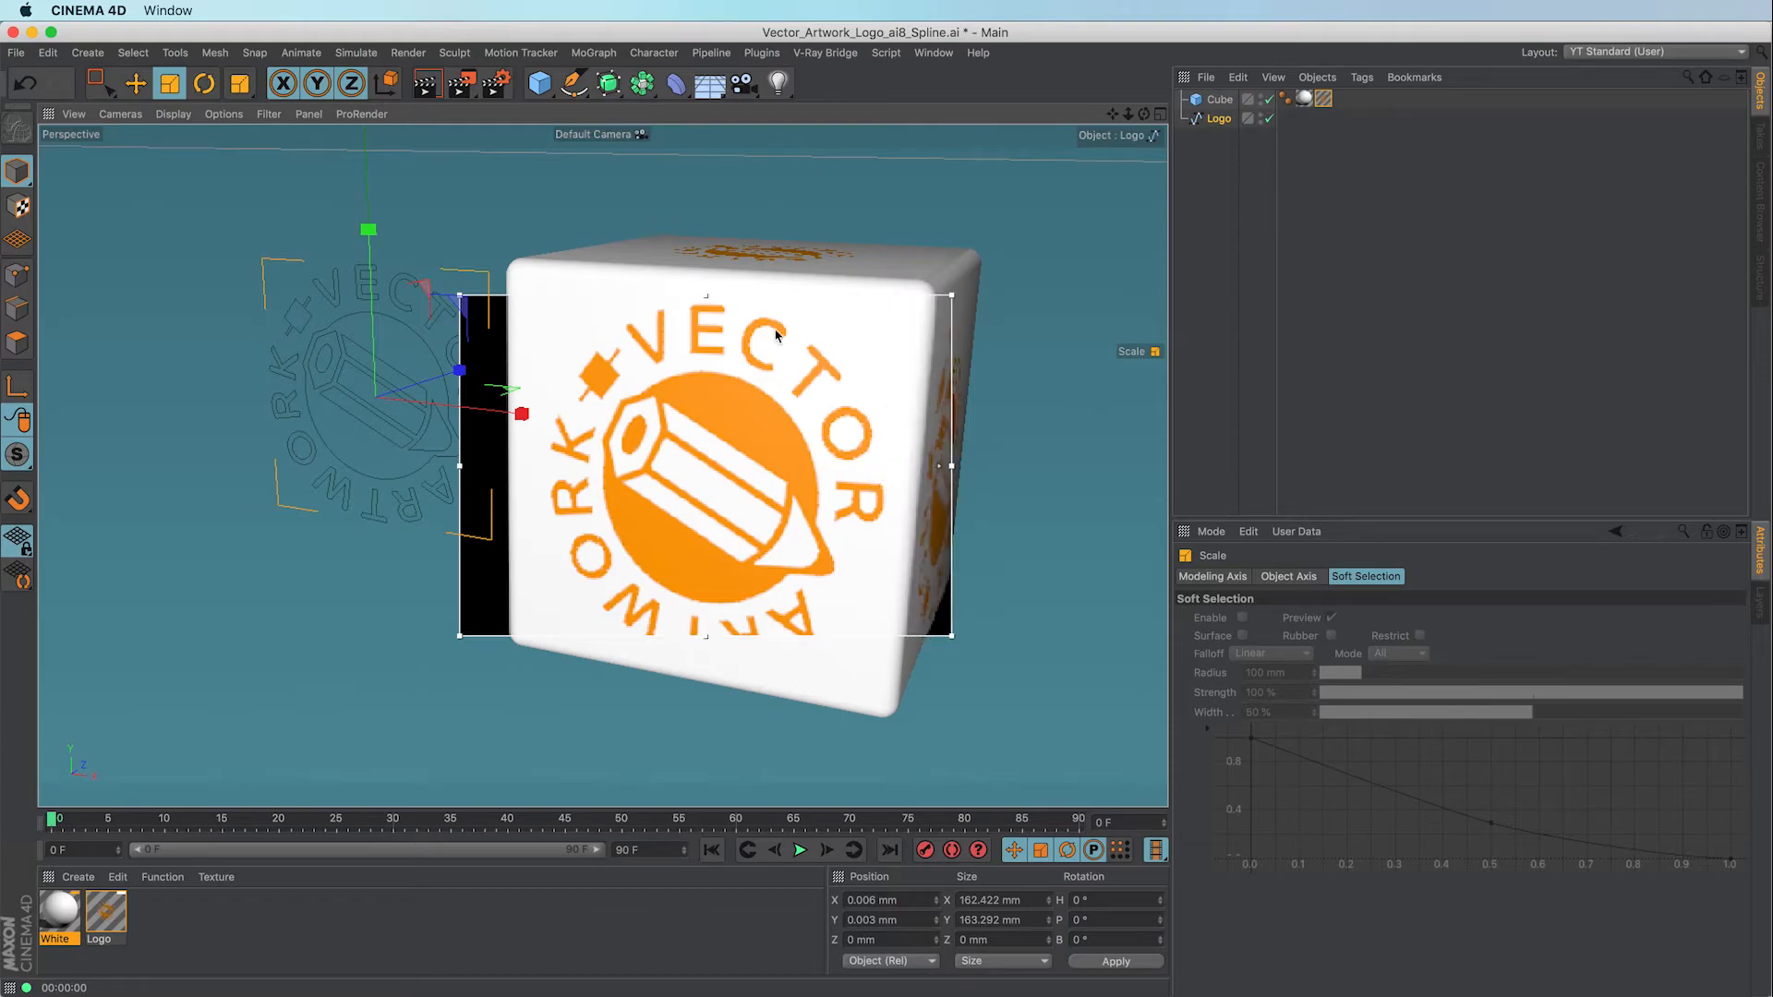
drag(706, 295, 705, 246)
drag(708, 655, 706, 707)
drag(462, 477, 512, 477)
drag(947, 481, 905, 477)
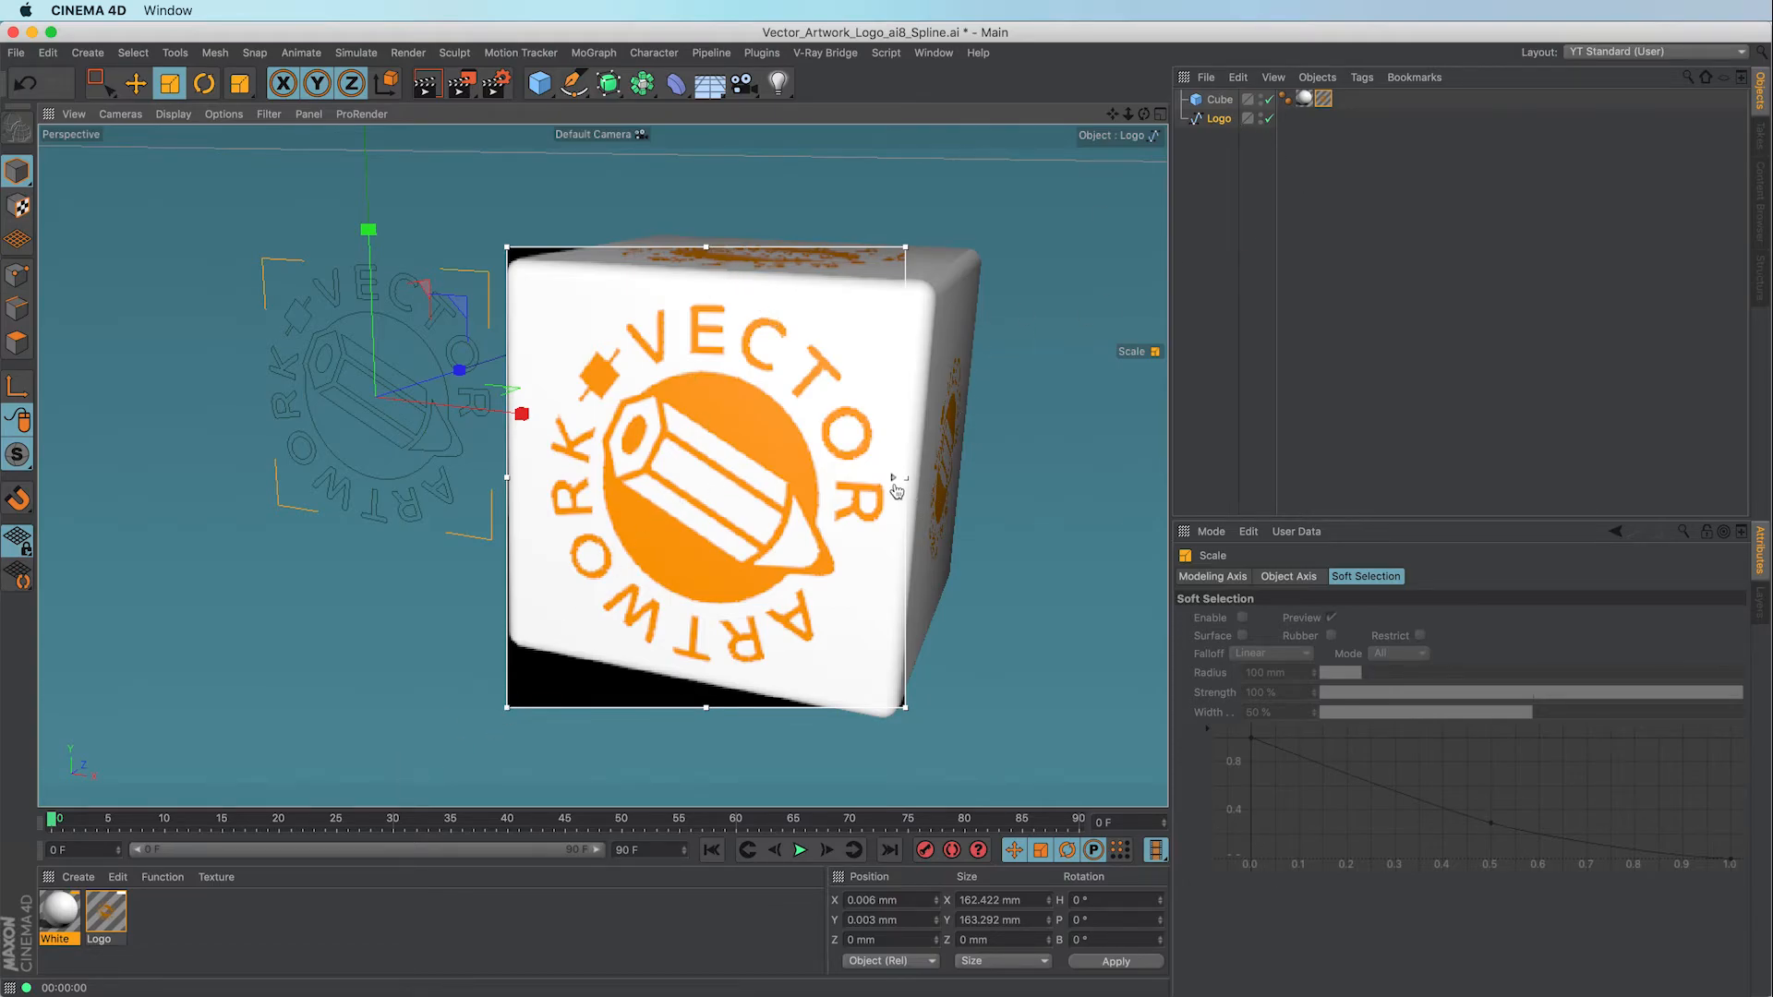
drag(903, 476, 701, 475)
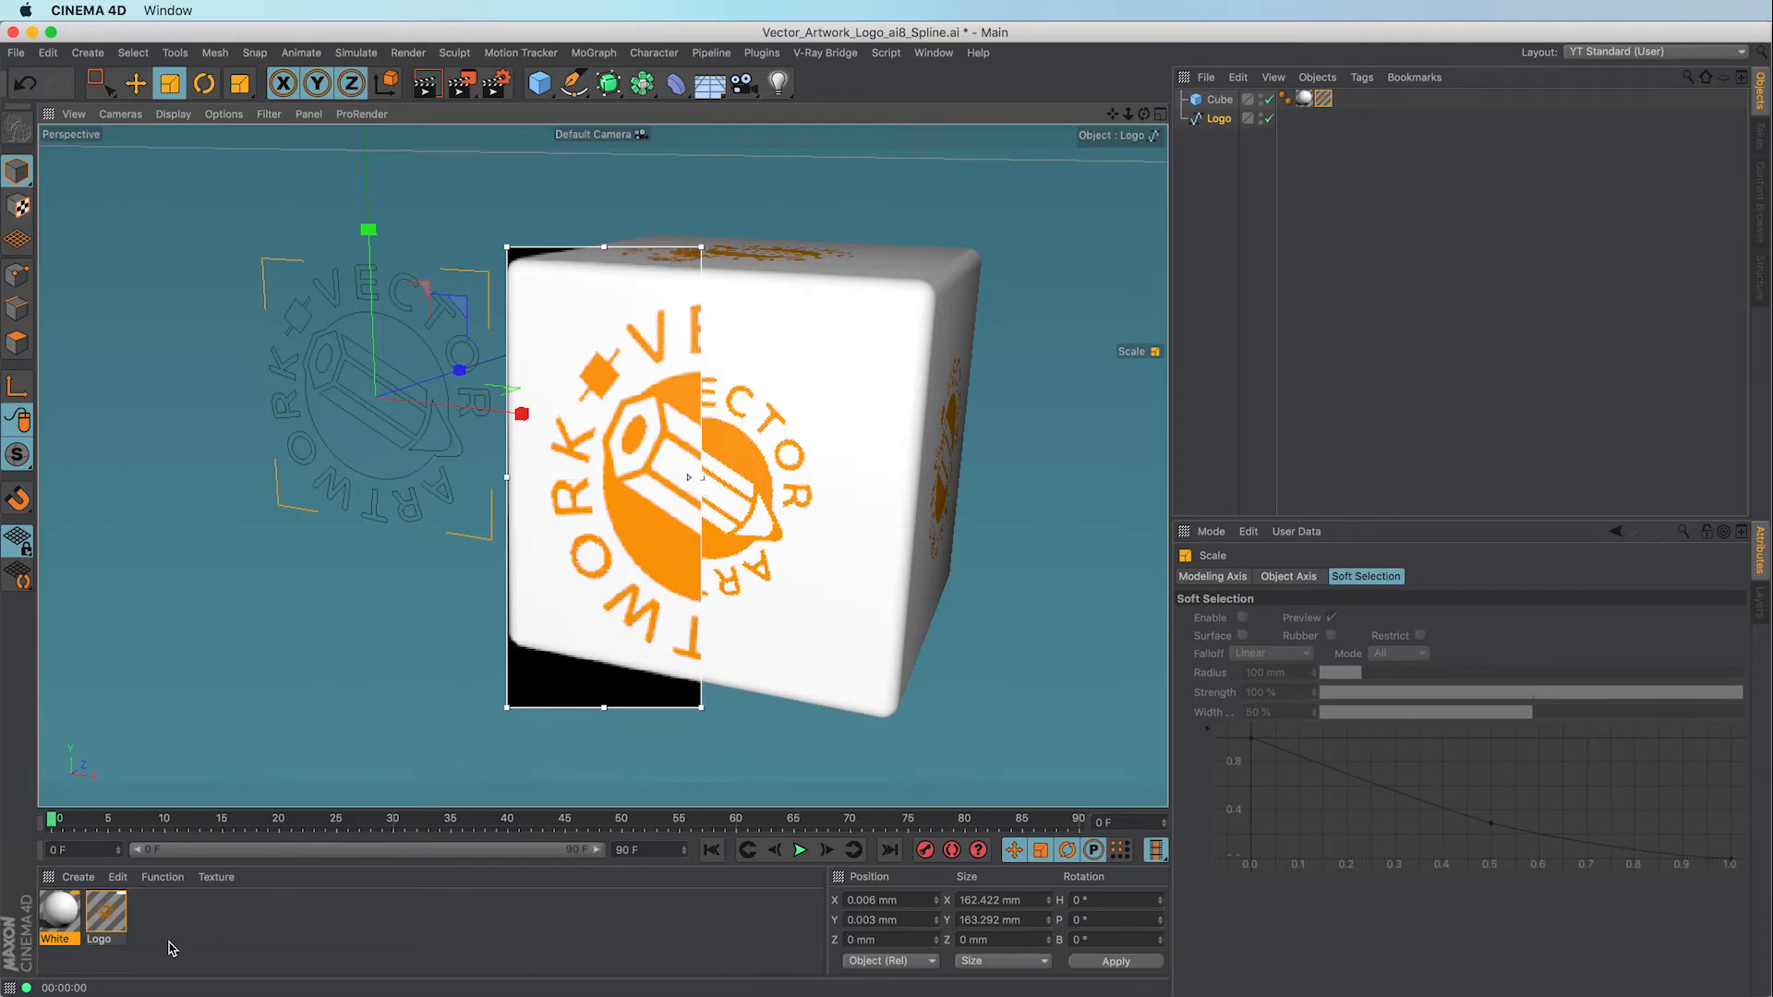
Open the Logo material's Editor settings and set the Texture Preview Size to 64x64 (16 KB)
double_click(108, 917)
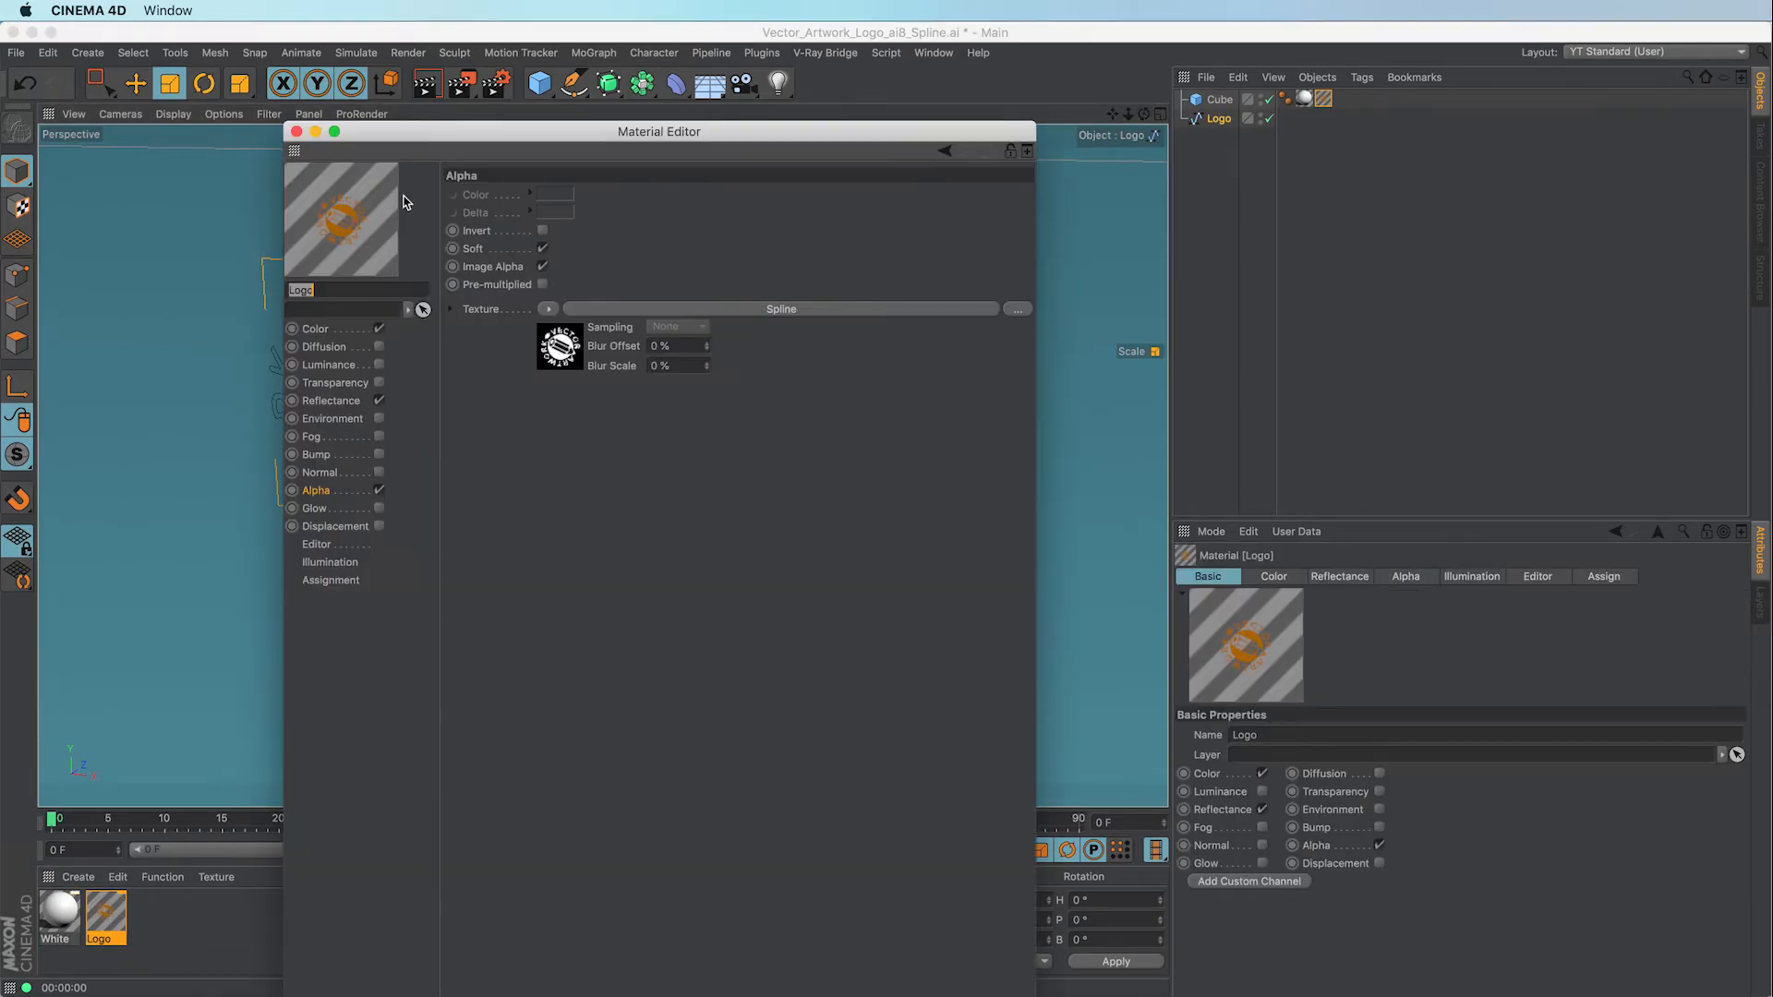
drag(489, 143, 1215, 113)
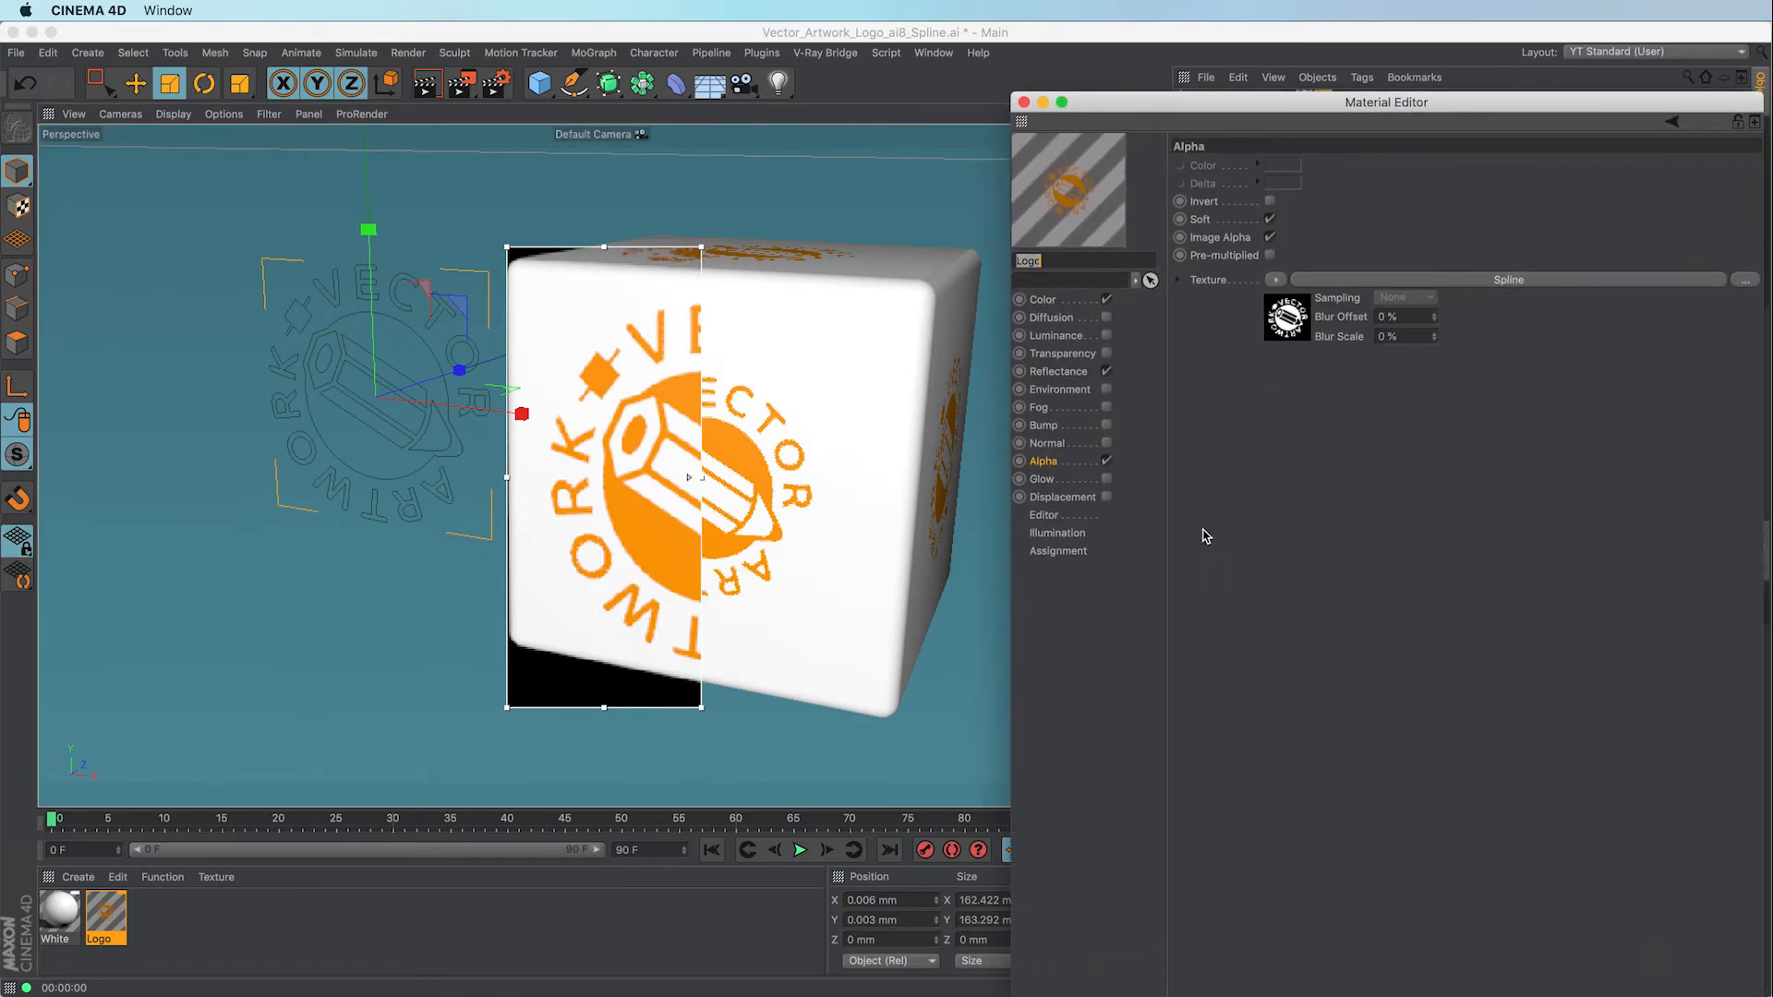
click(1045, 515)
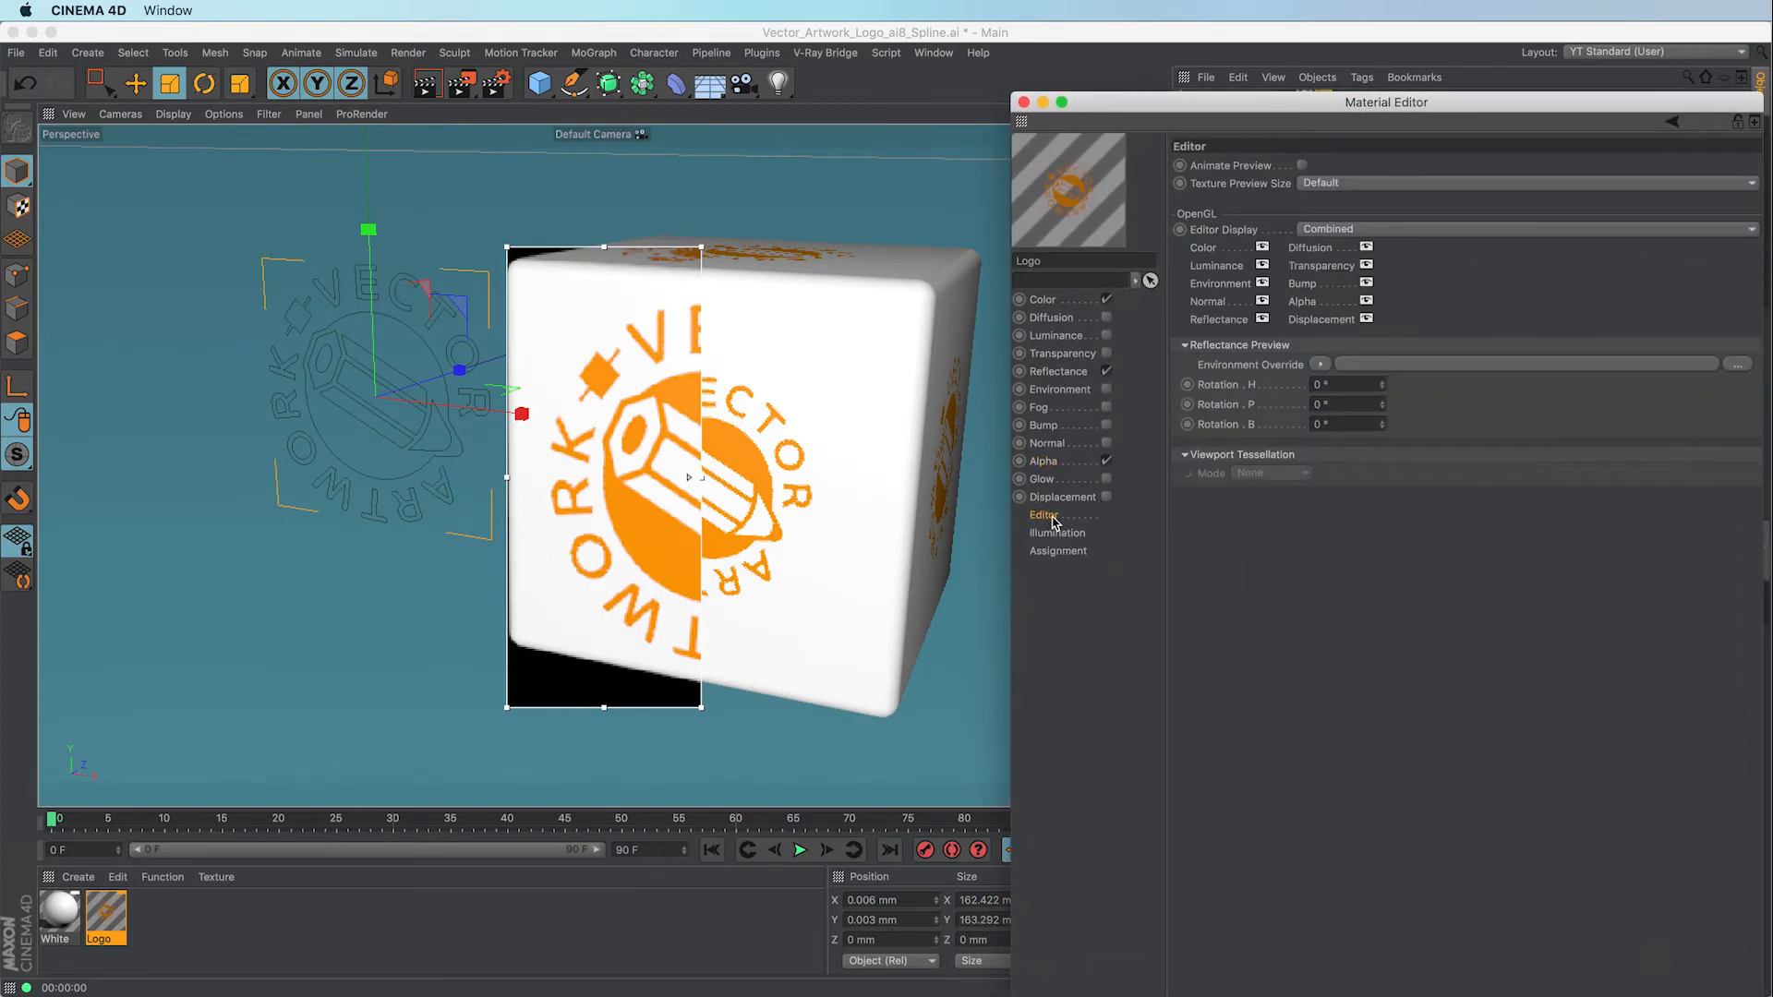
click(1339, 187)
click(1353, 241)
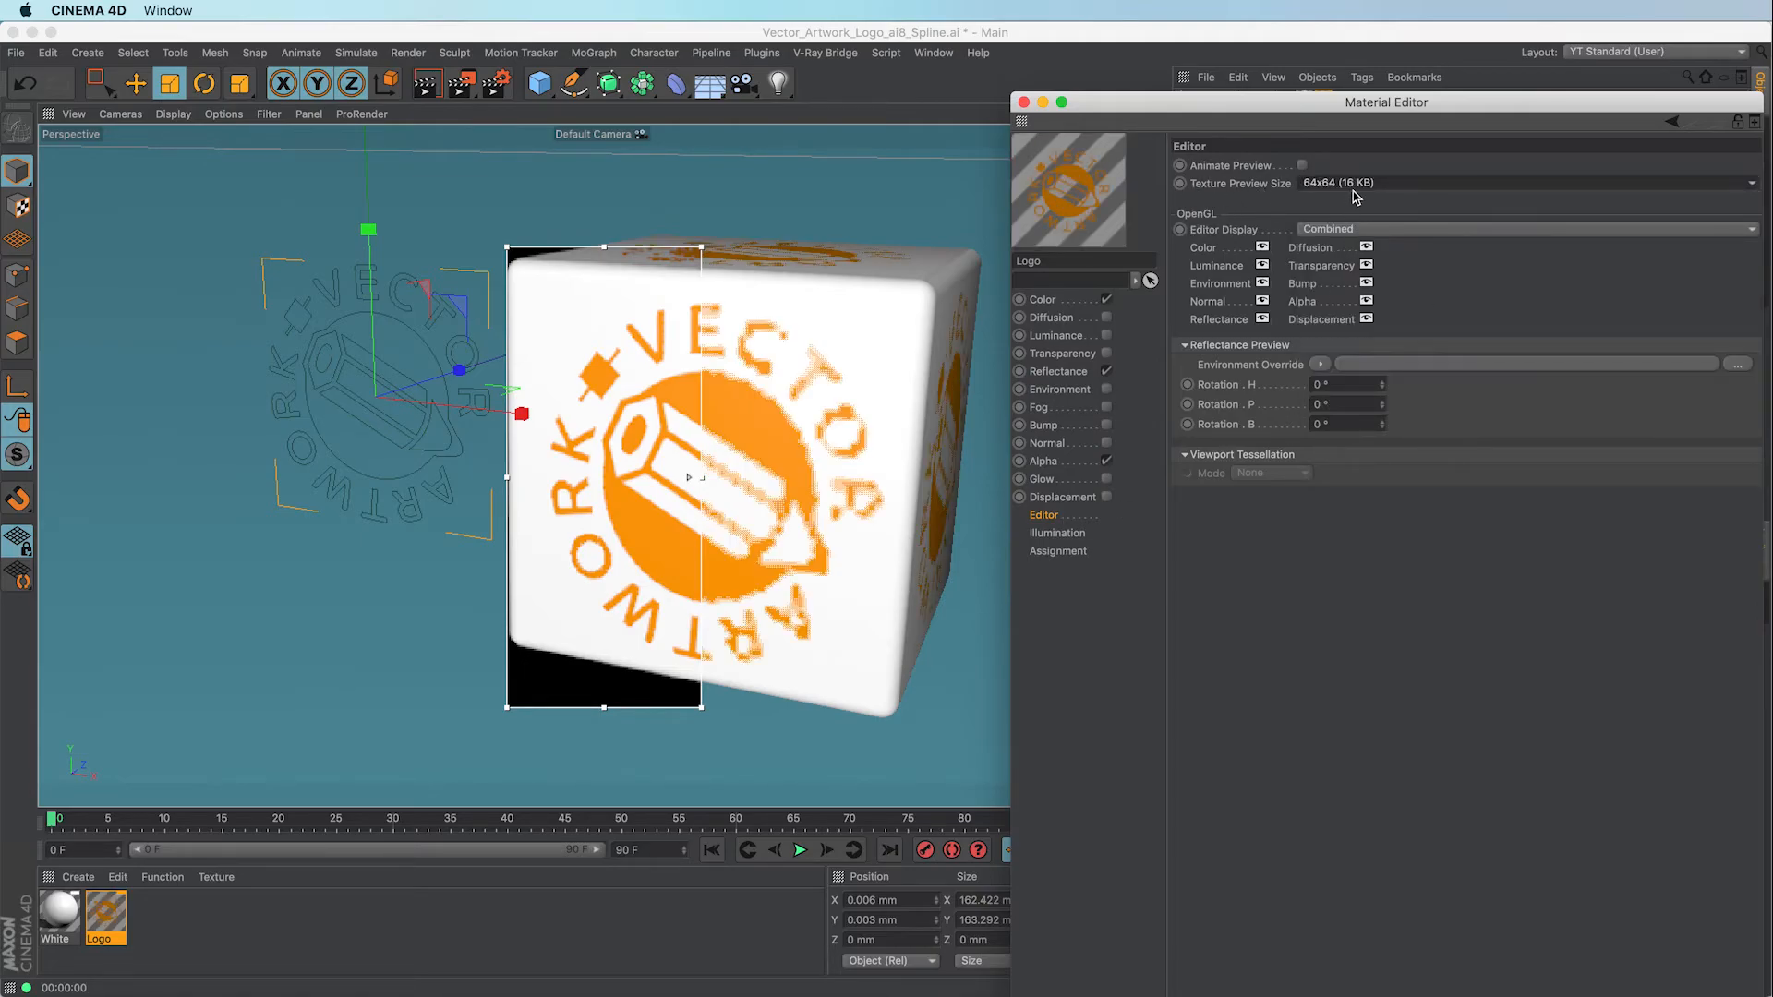
Set the Logo material's Texture Preview Size back to Default and close the Material Editor
click(1359, 191)
click(1354, 205)
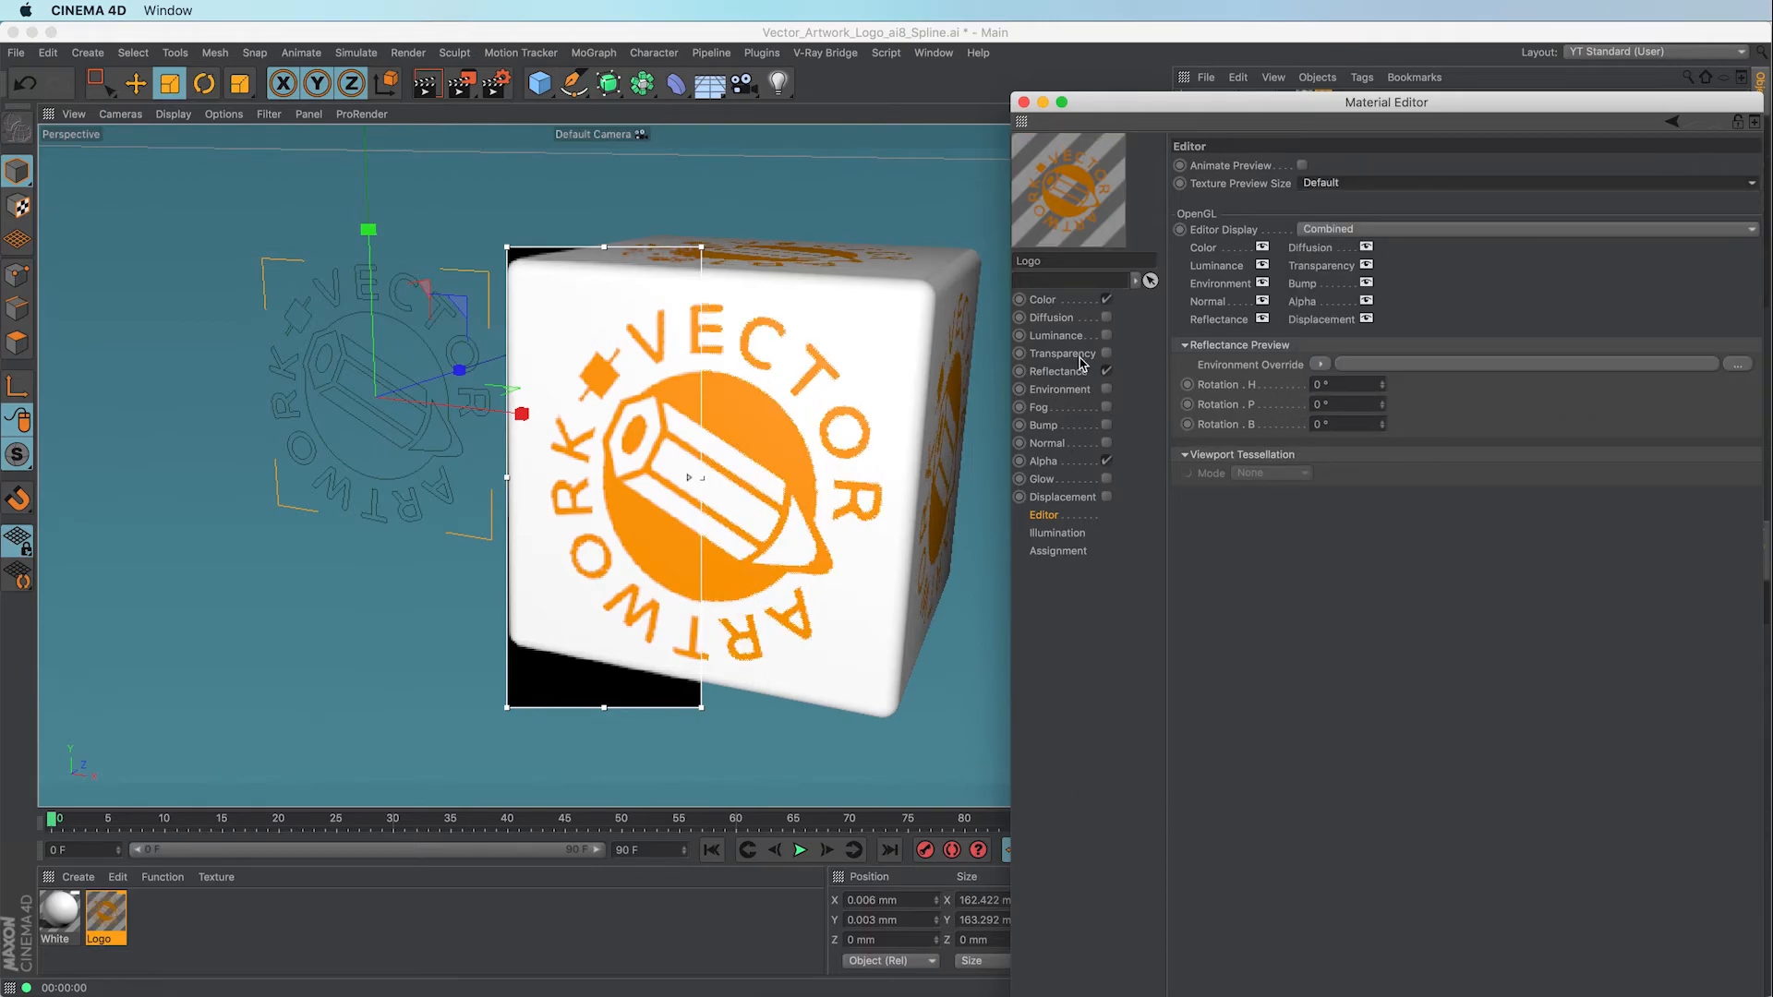
click(1024, 102)
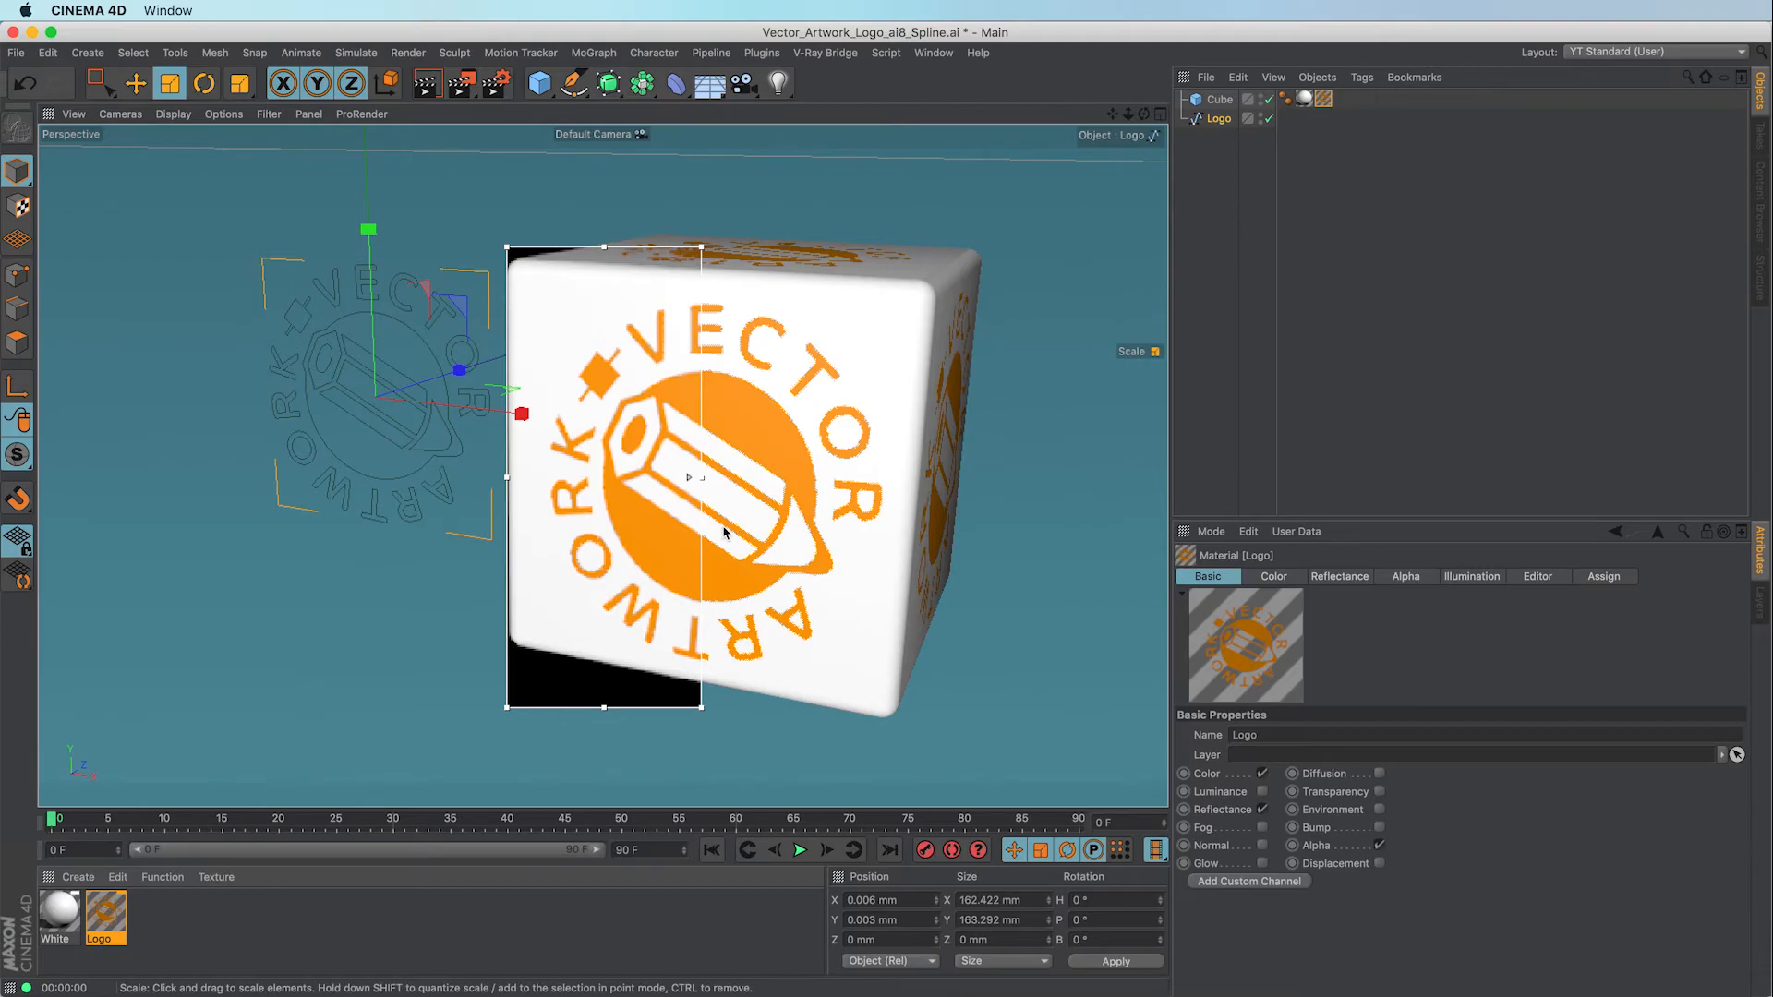
Turn off the Interactive Render Region and render a close-up of the logo on the cube in the viewport
drag(461, 83, 542, 523)
alt+drag(827, 580, 828, 580)
scroll(828, 580, up, 5)
scroll(827, 580, up, 6)
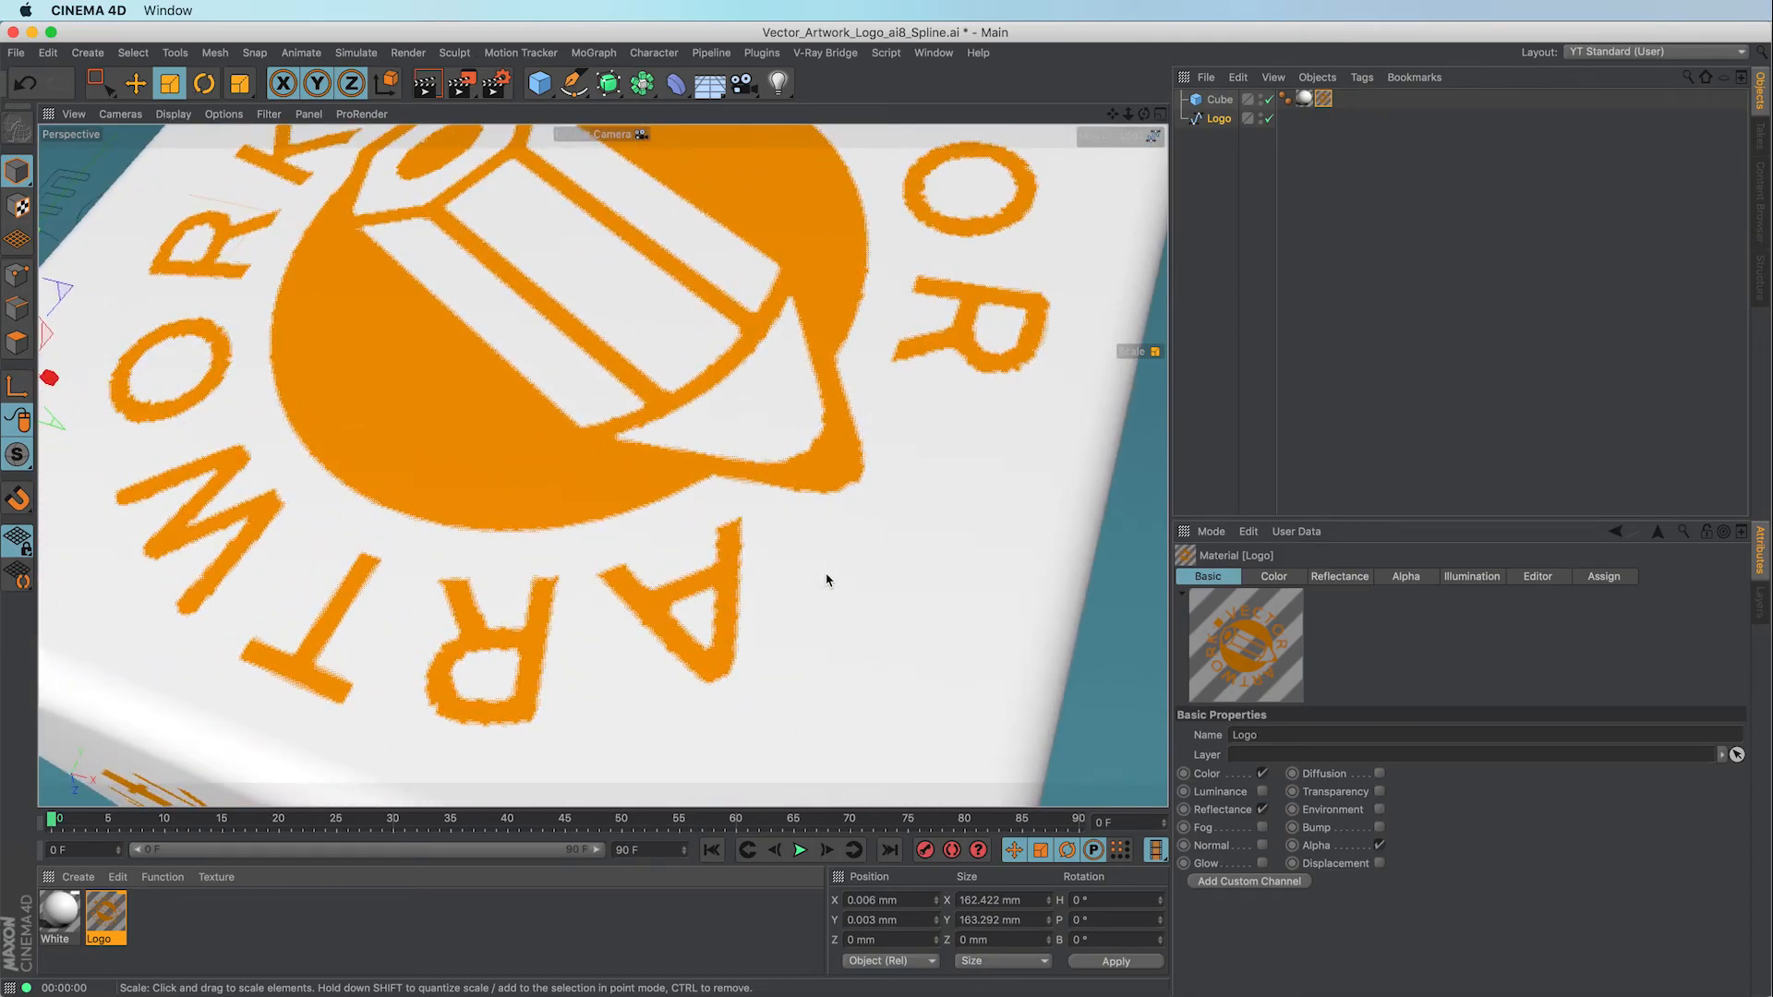
key(super+r)
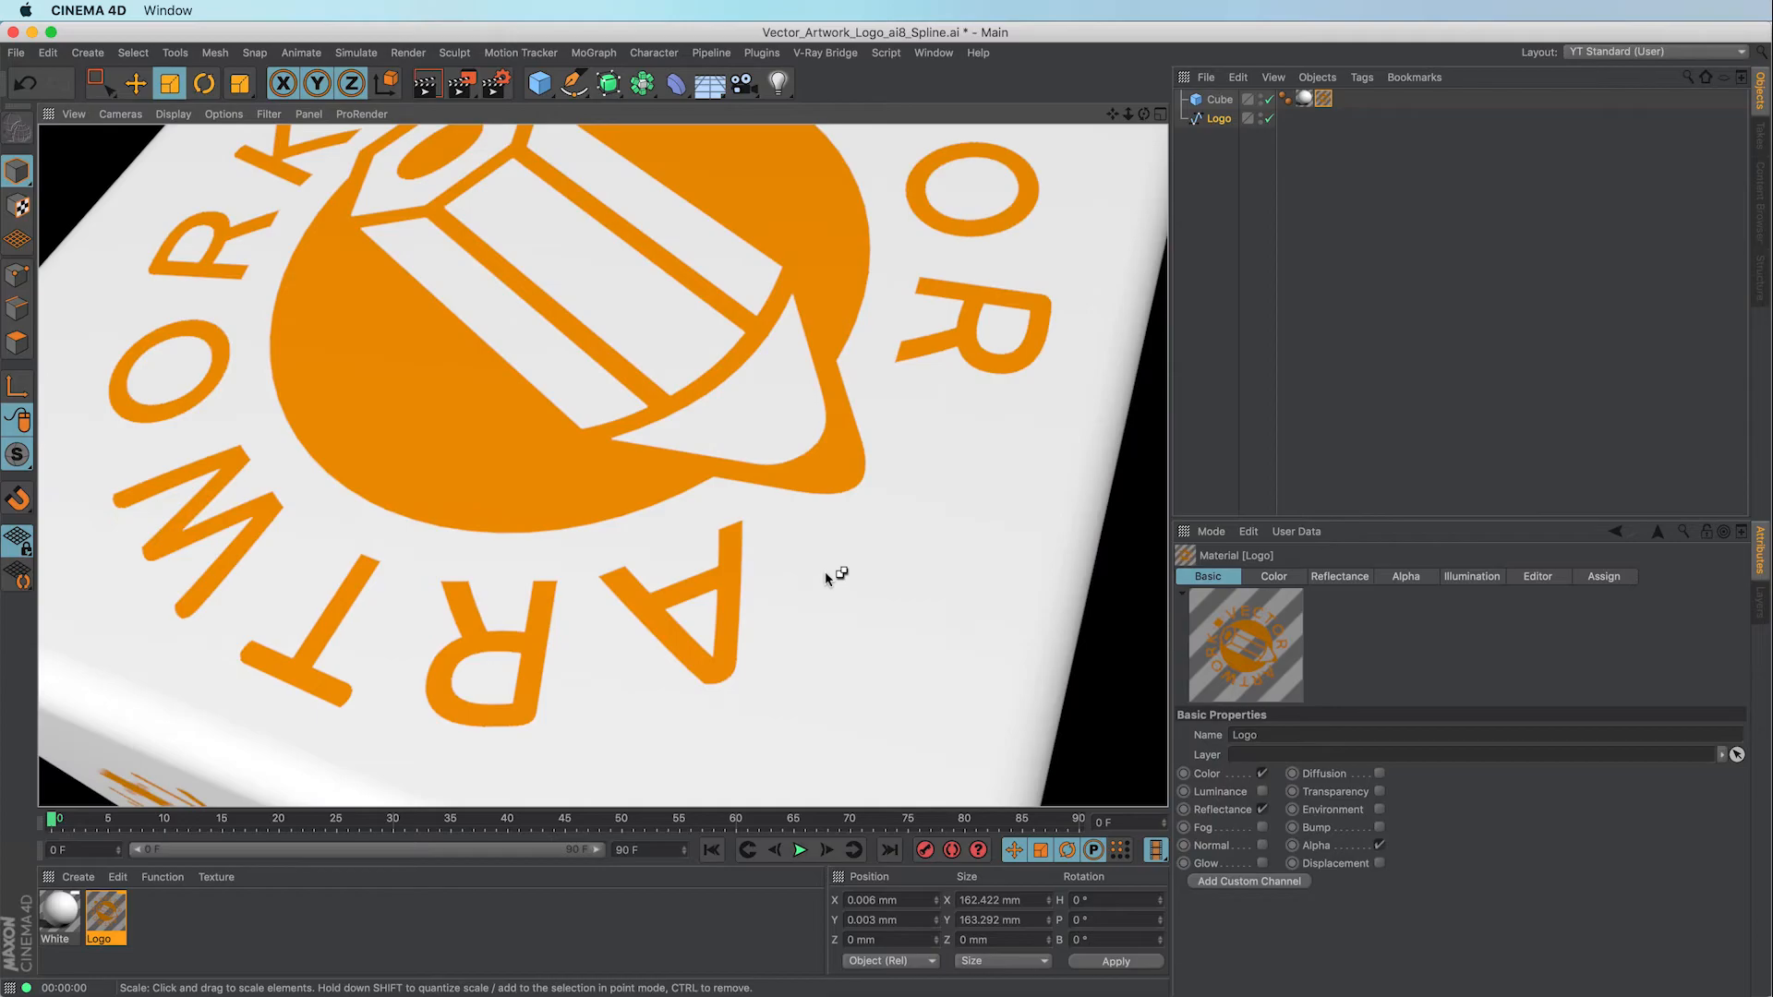
scroll(825, 573, down, 10)
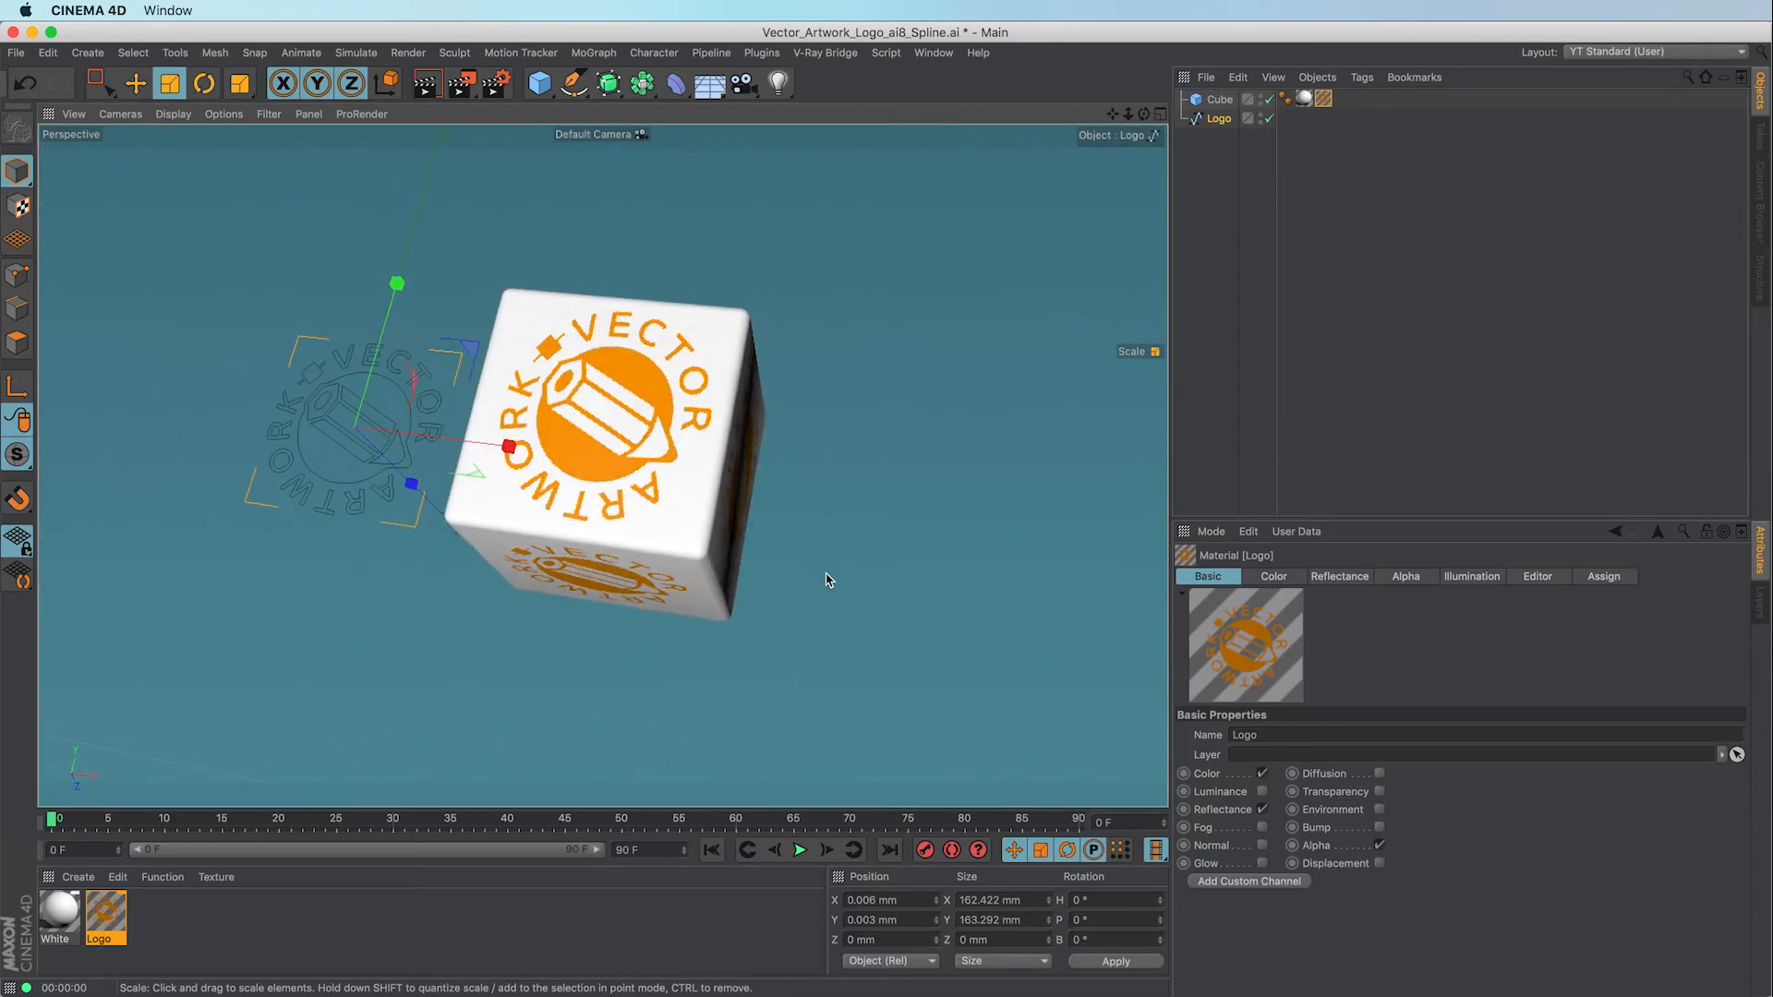
alt+drag(826, 575, 827, 578)
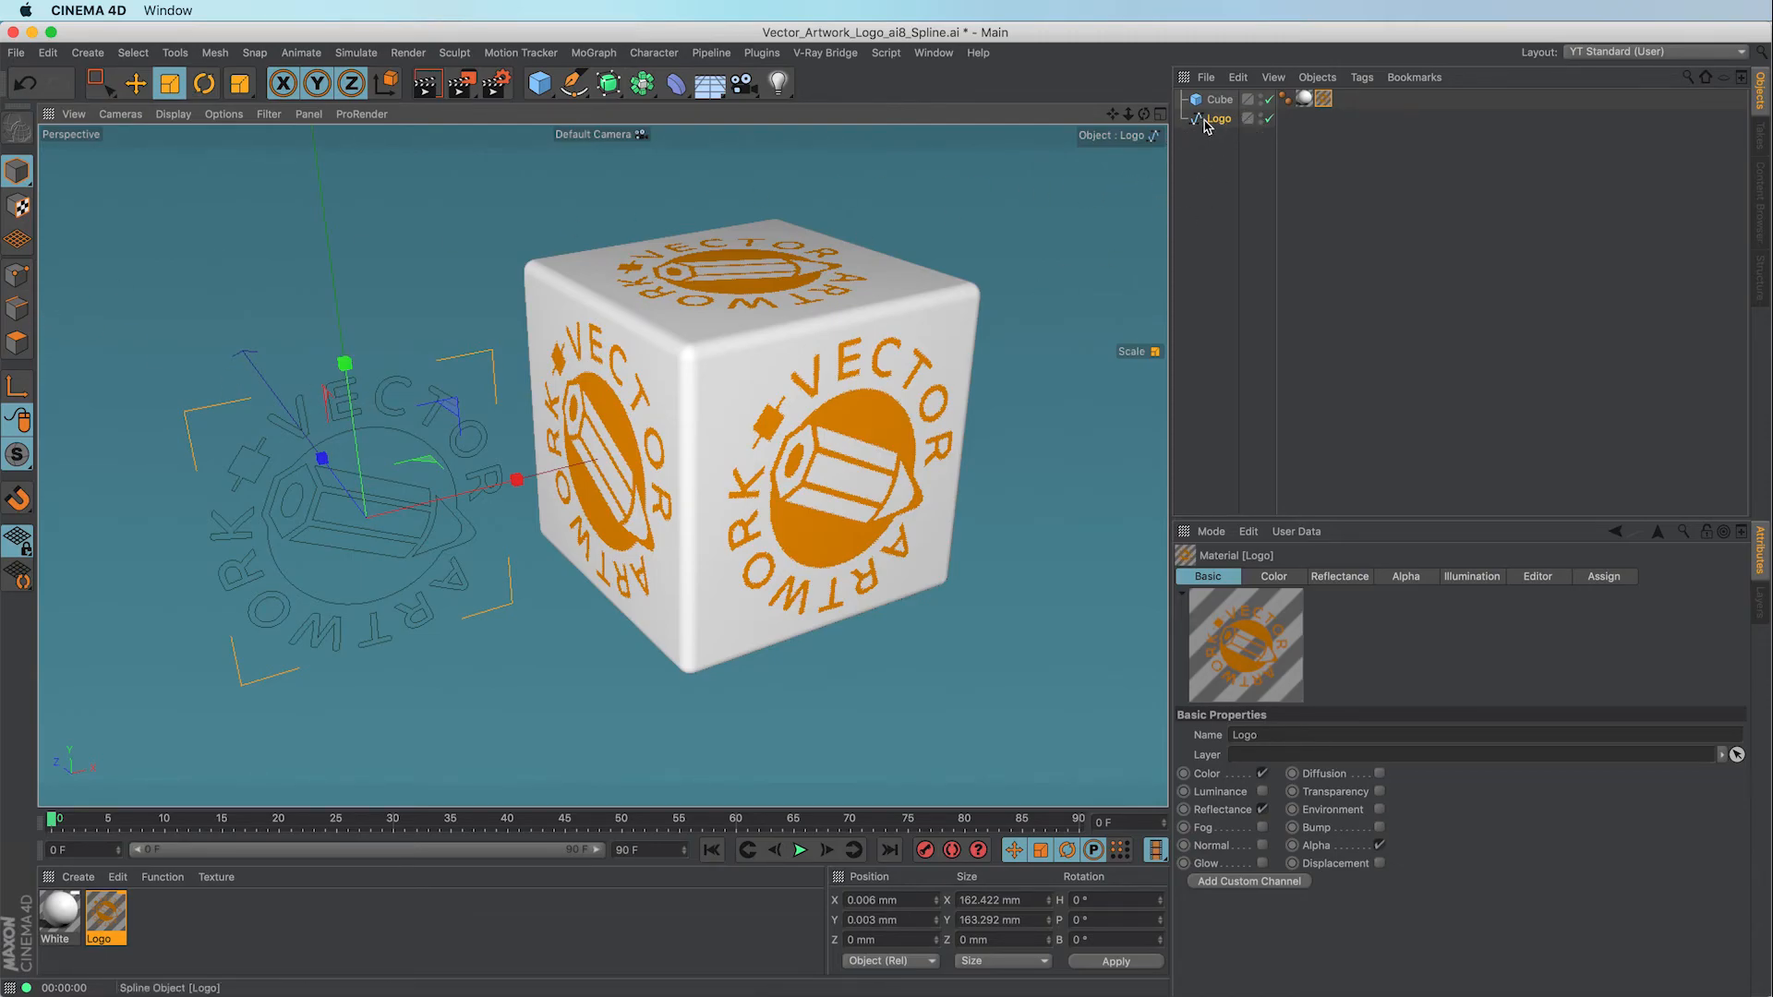
Select all points of the Logo spline in point mode with a Rectangle Selection
click(17, 275)
key(0)
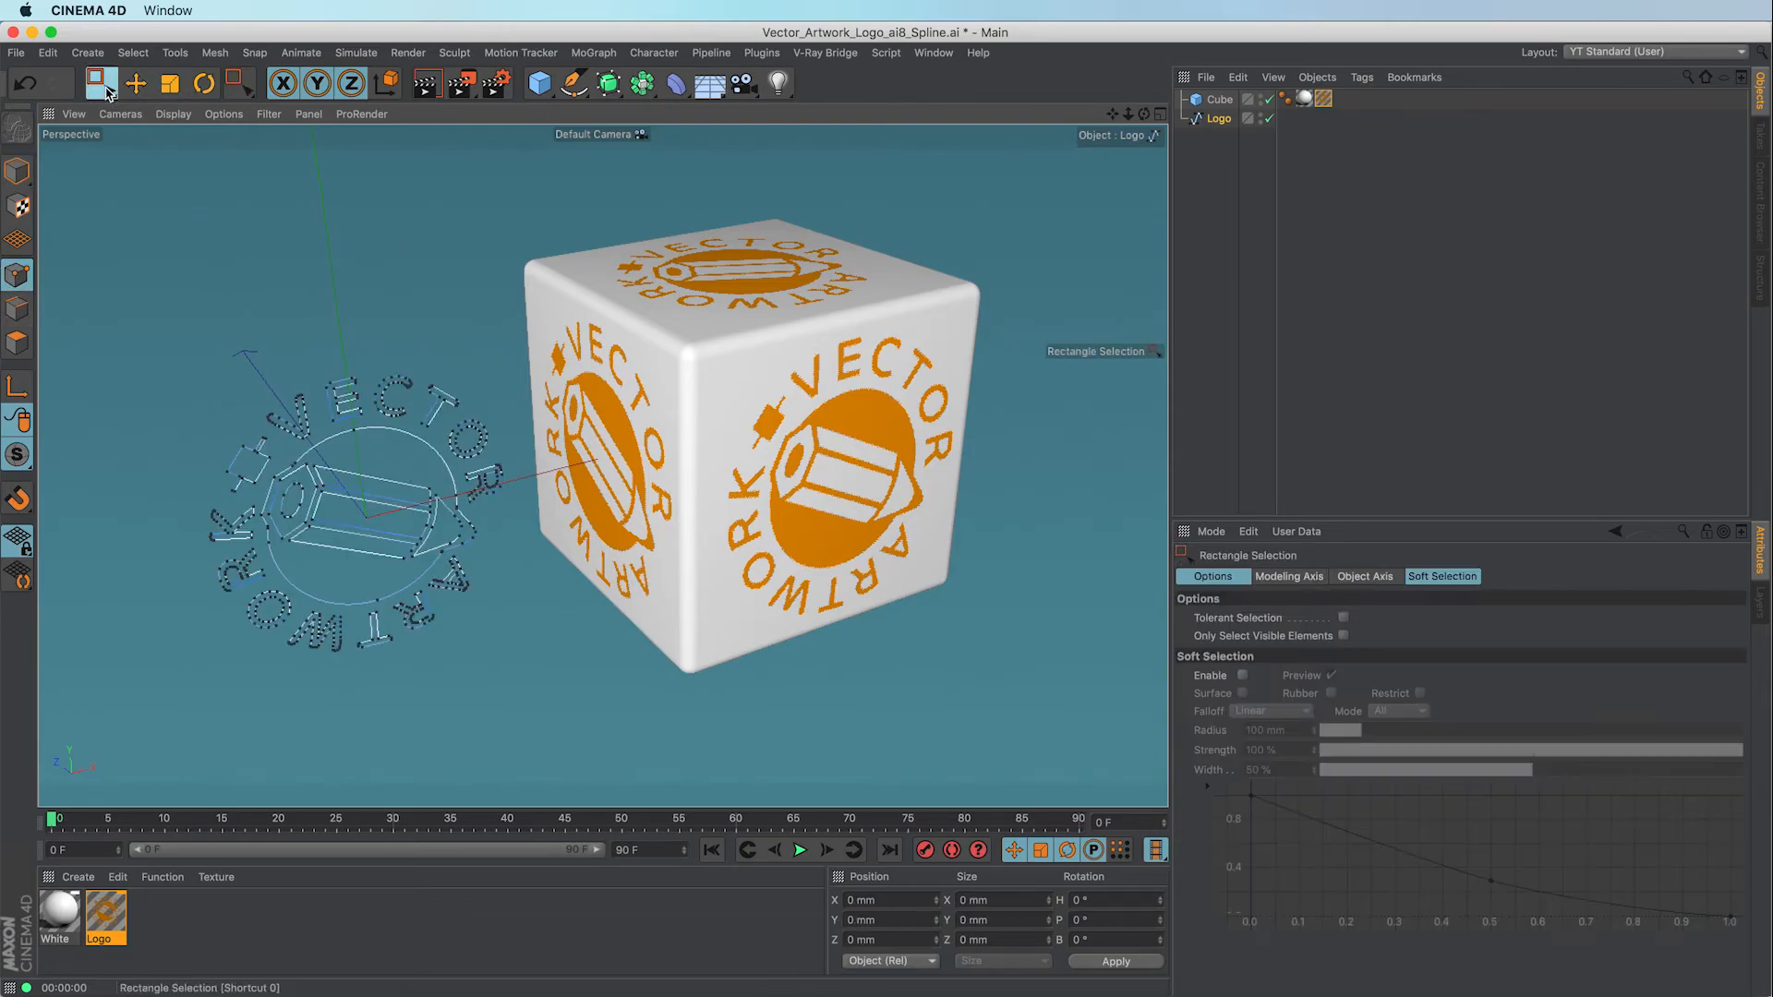
drag(190, 372, 513, 721)
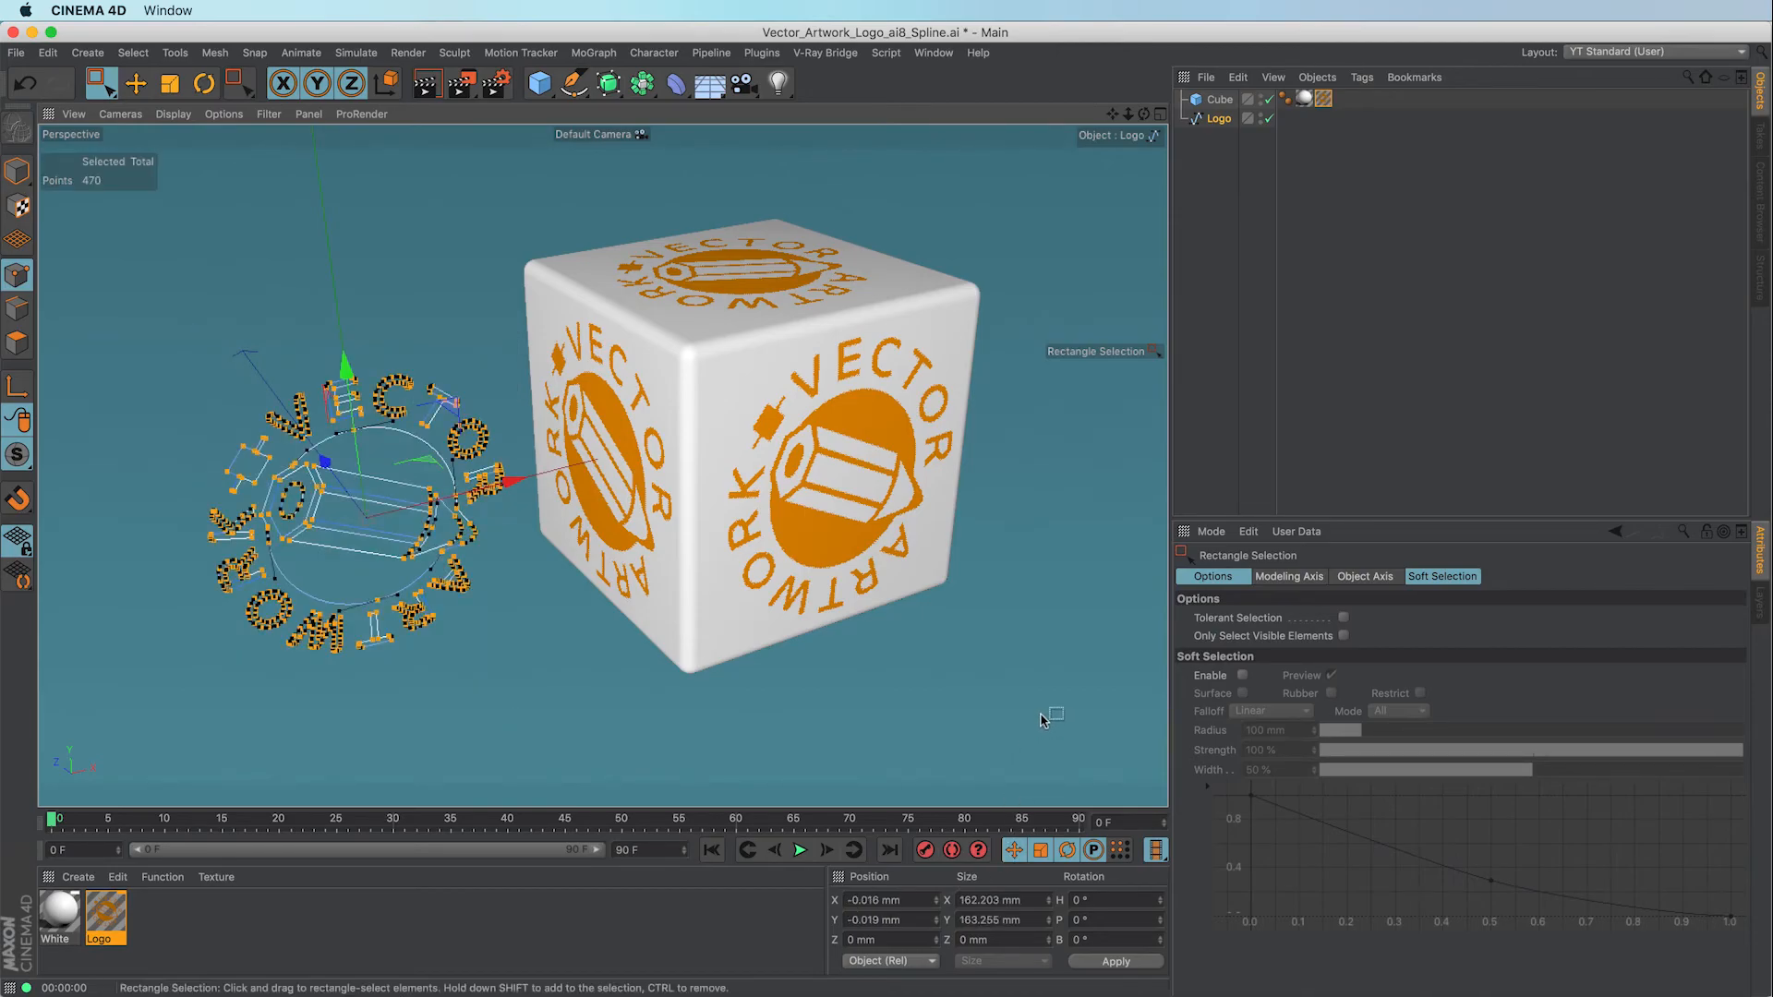
Apply Create Outline to the selected Logo spline points with a distance of 1 mm
click(215, 53)
mouse_move(231, 174)
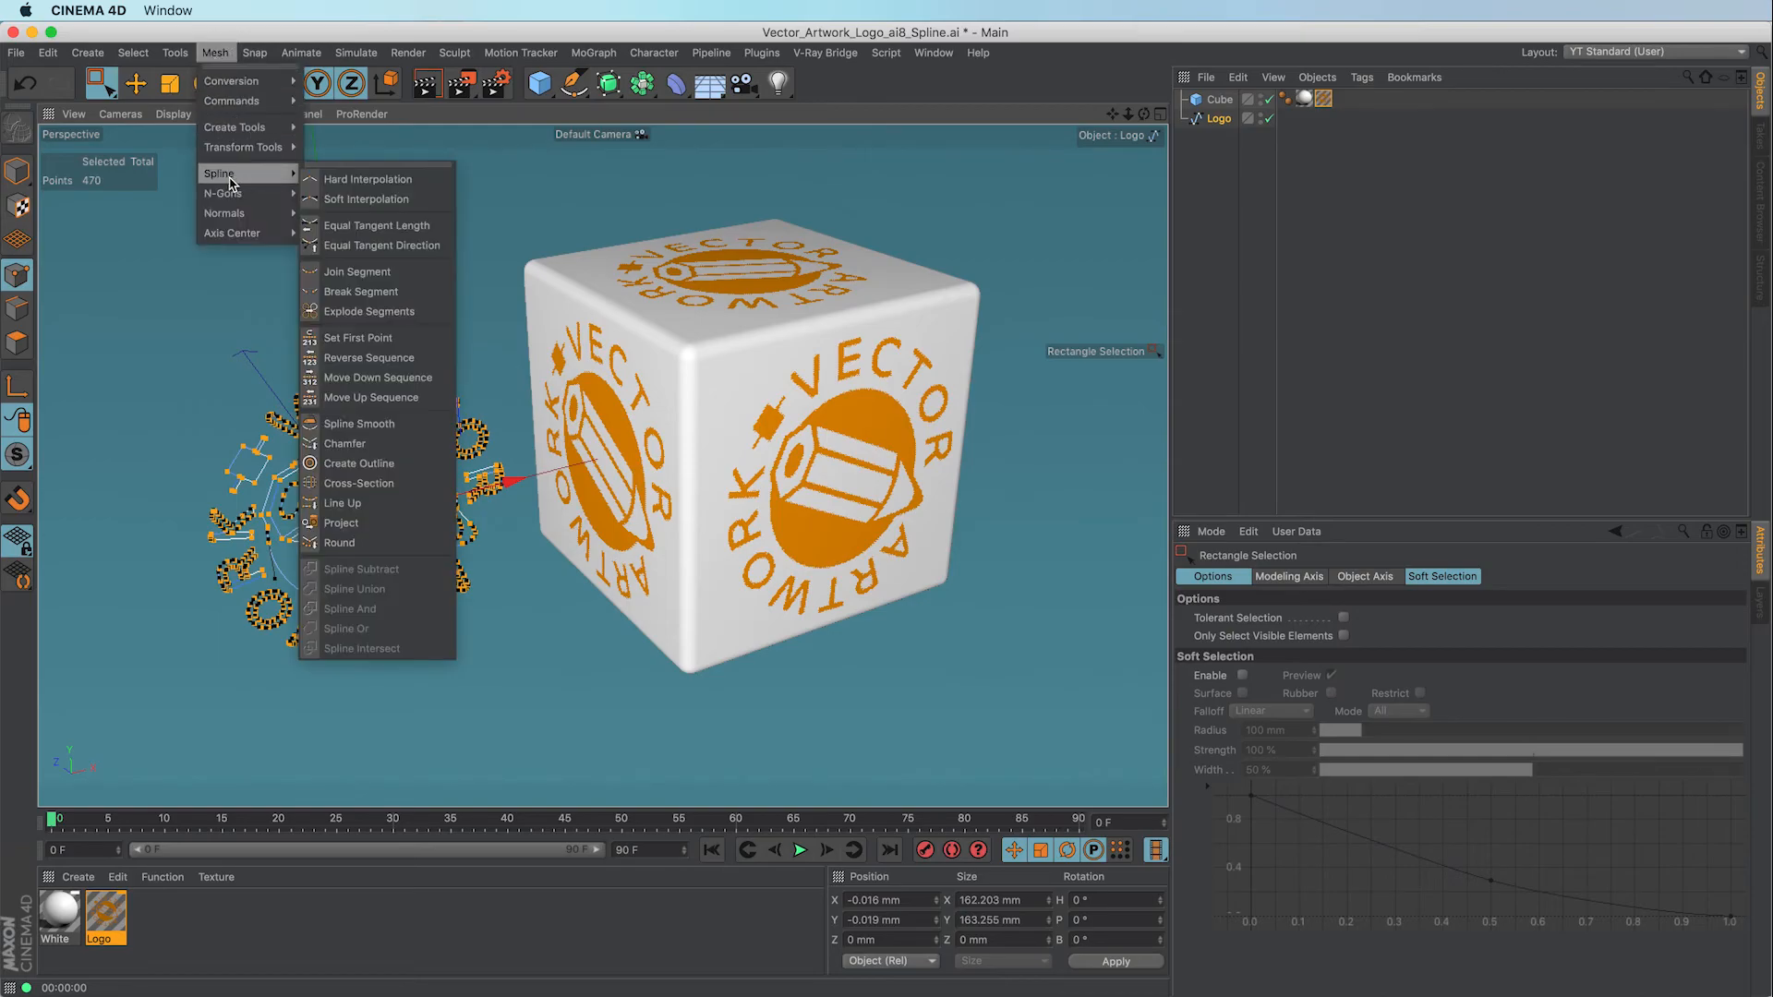
click(342, 464)
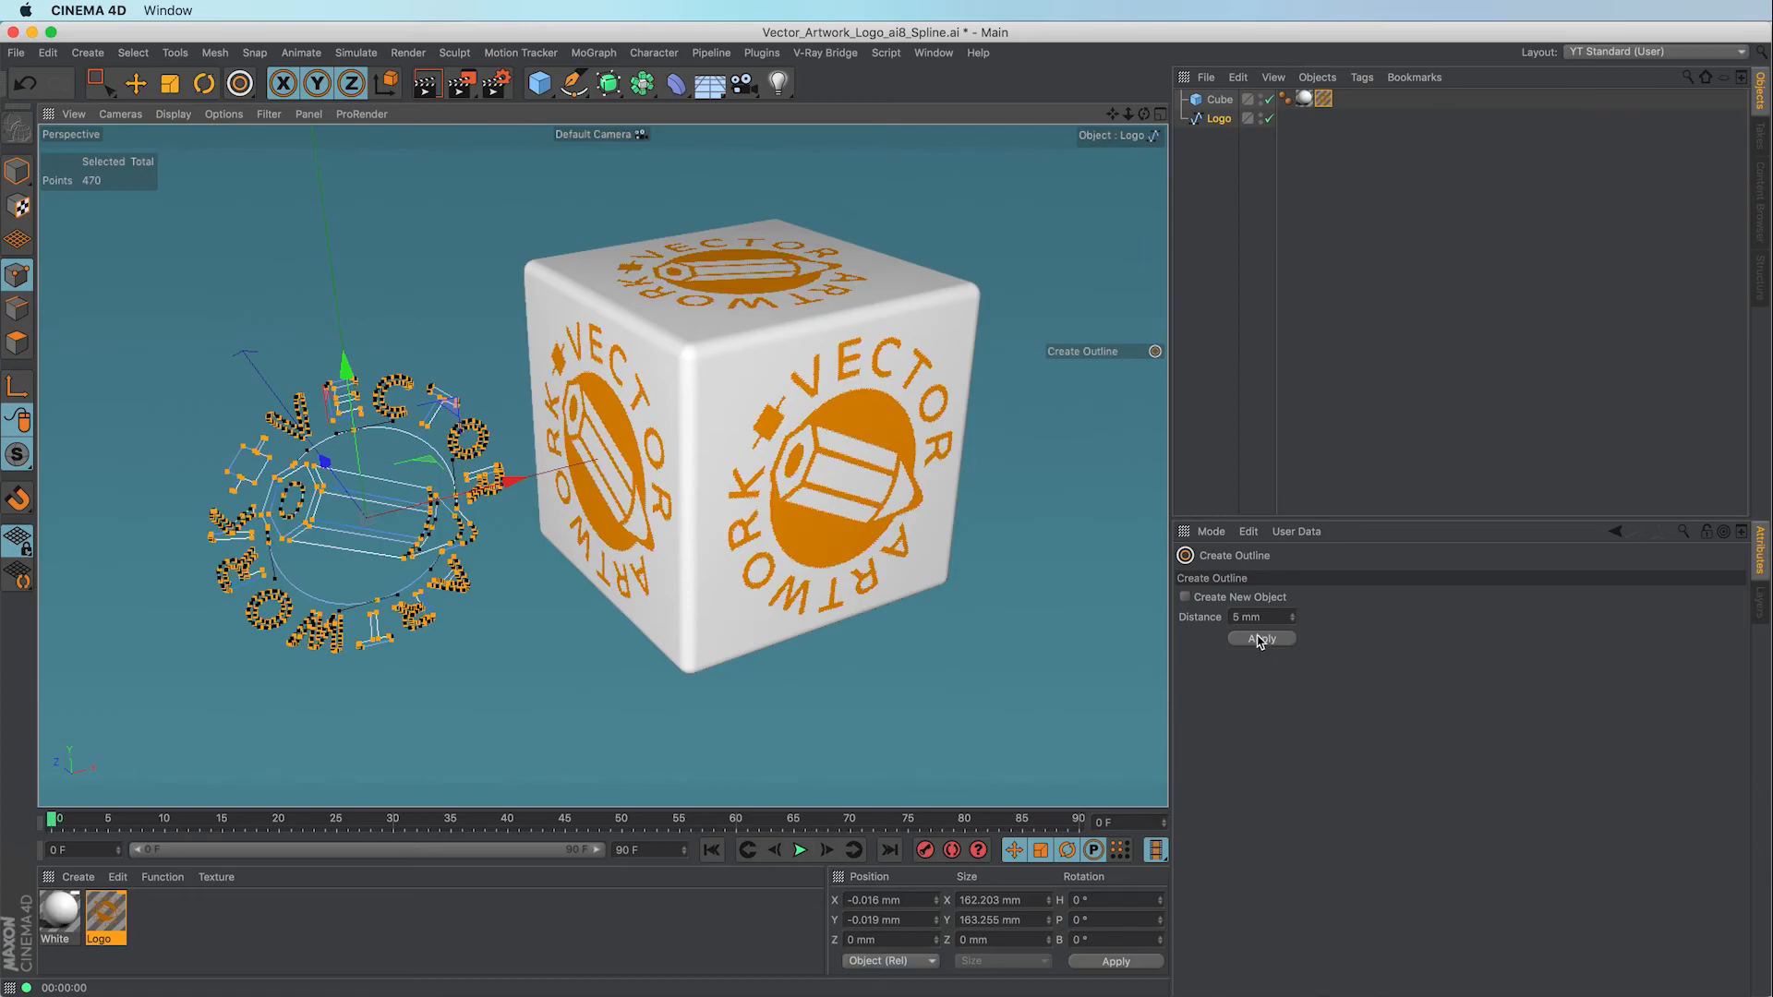
drag(1268, 621, 1201, 625)
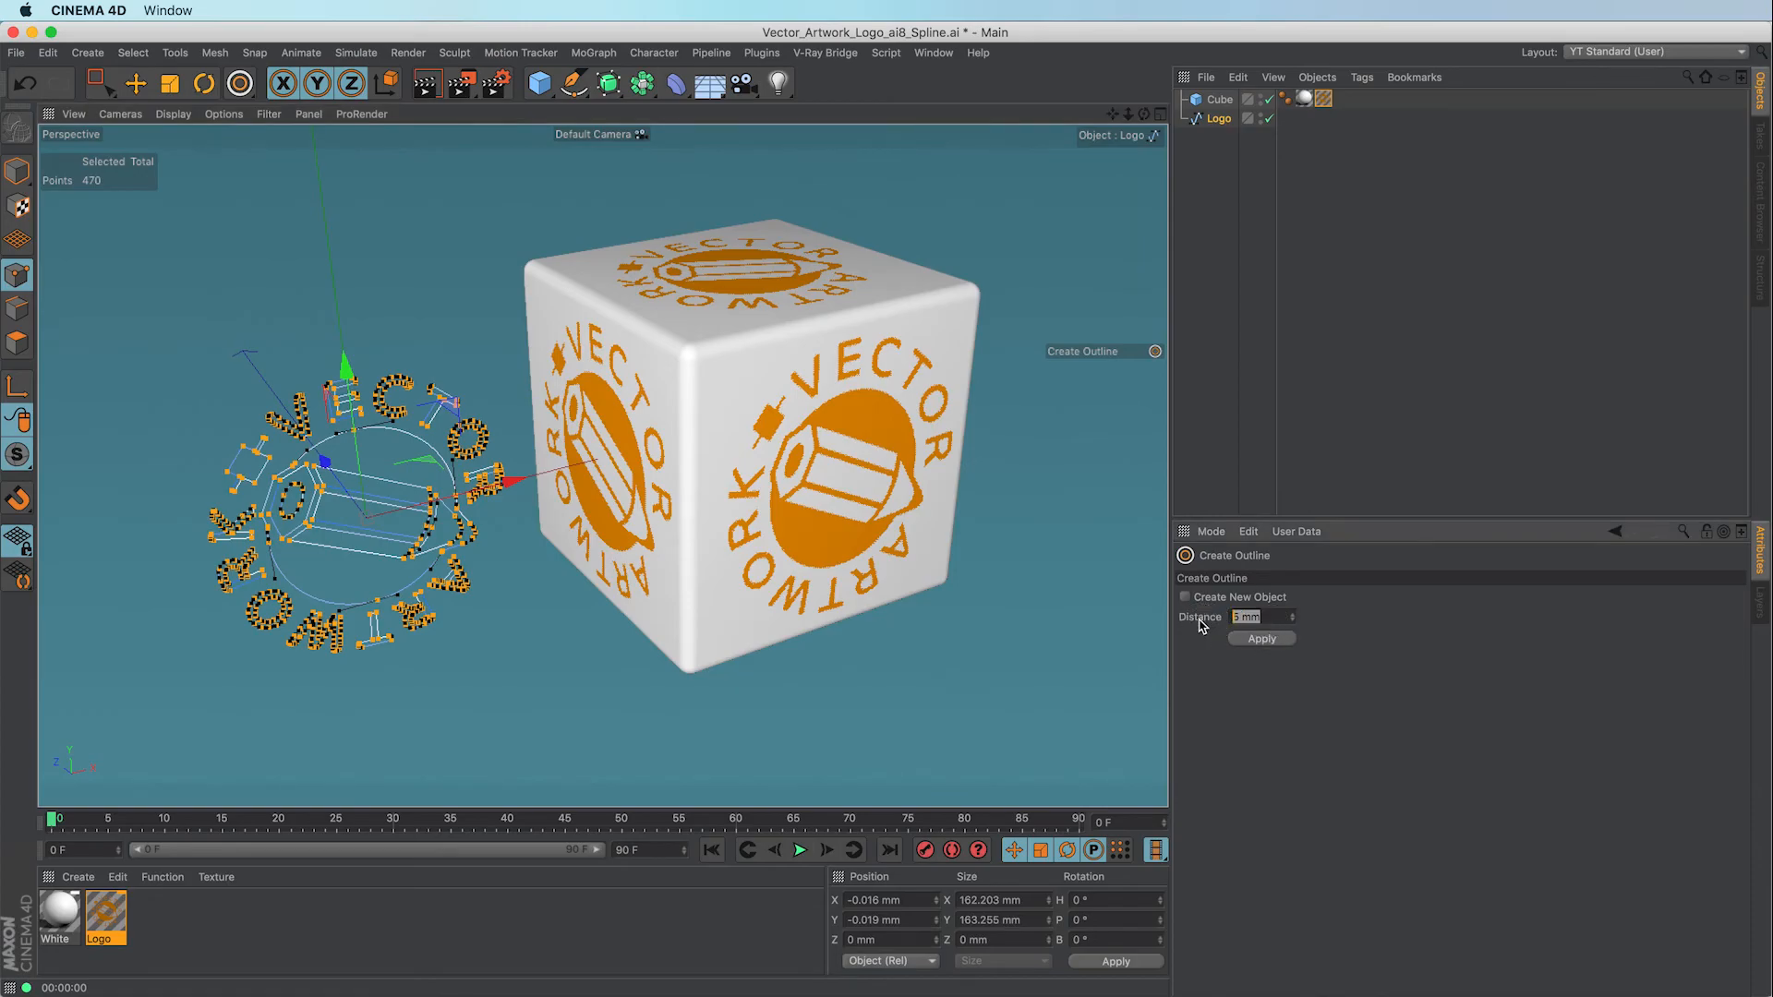
text(1)
click(1260, 641)
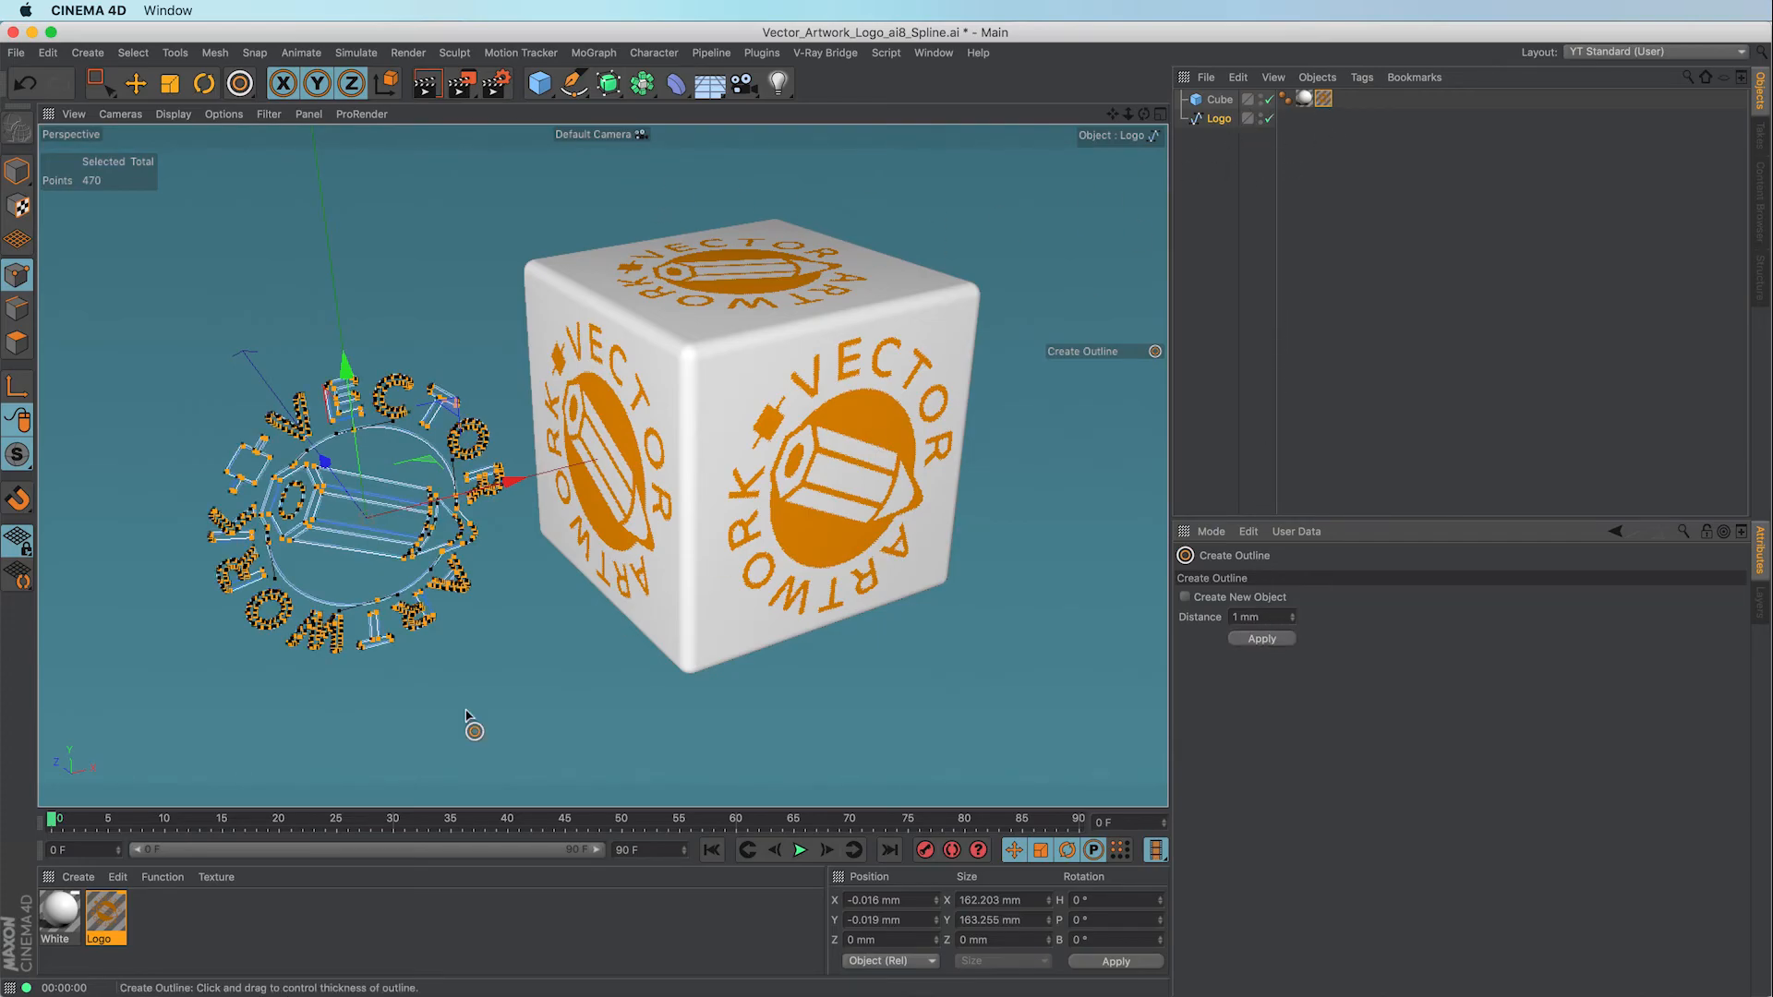
Refresh the Logo material's preview by switching its Texture Preview Size to 64x64 (16 KB) and back to Default, and close the Material Editor
double_click(101, 919)
drag(485, 155, 1029, 225)
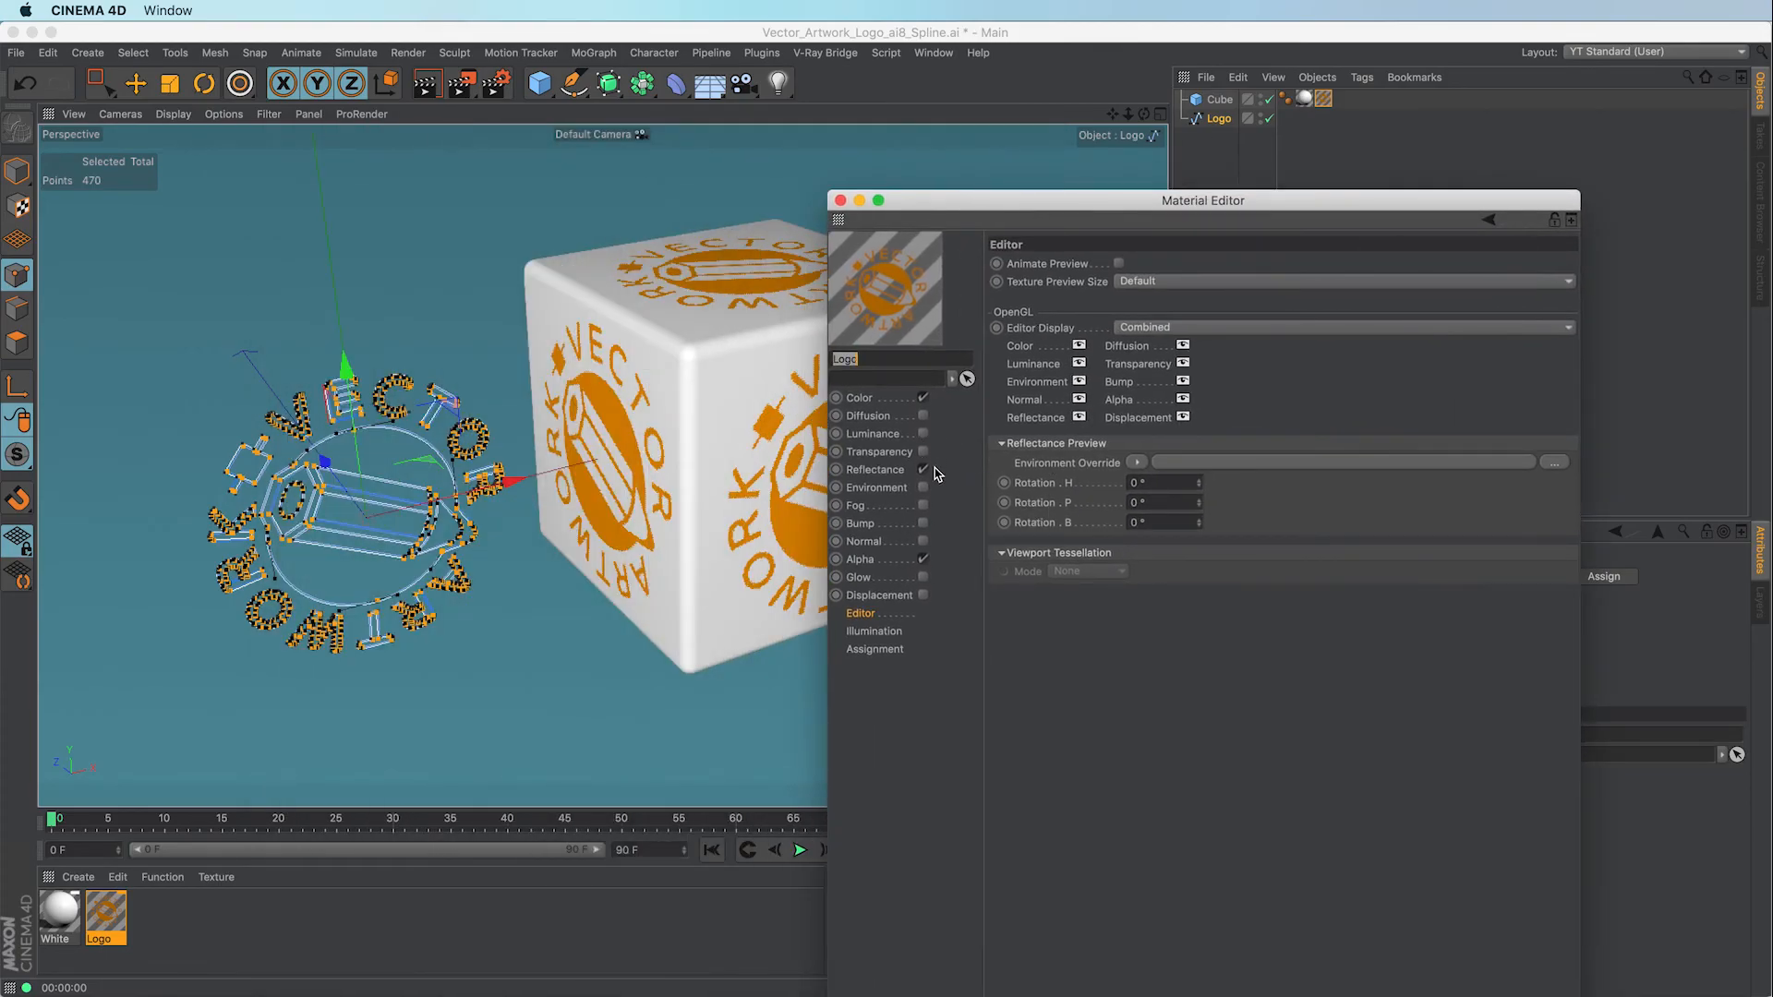
click(1156, 281)
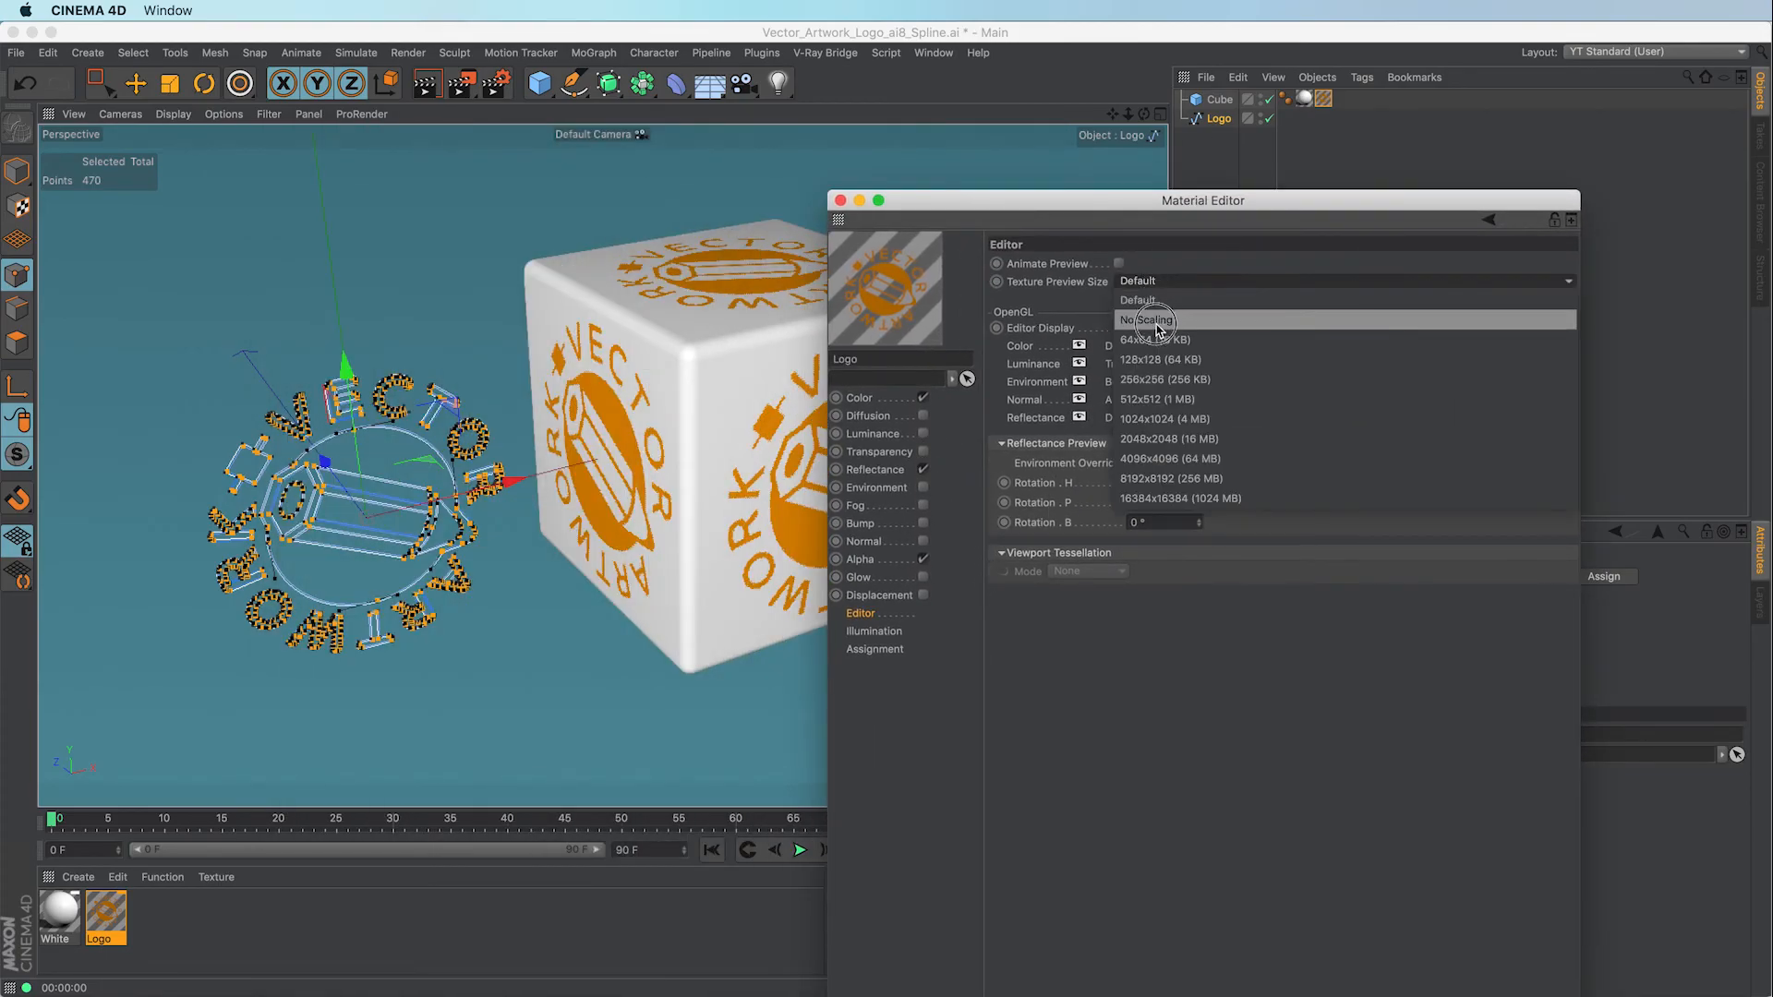
click(1154, 338)
click(1166, 281)
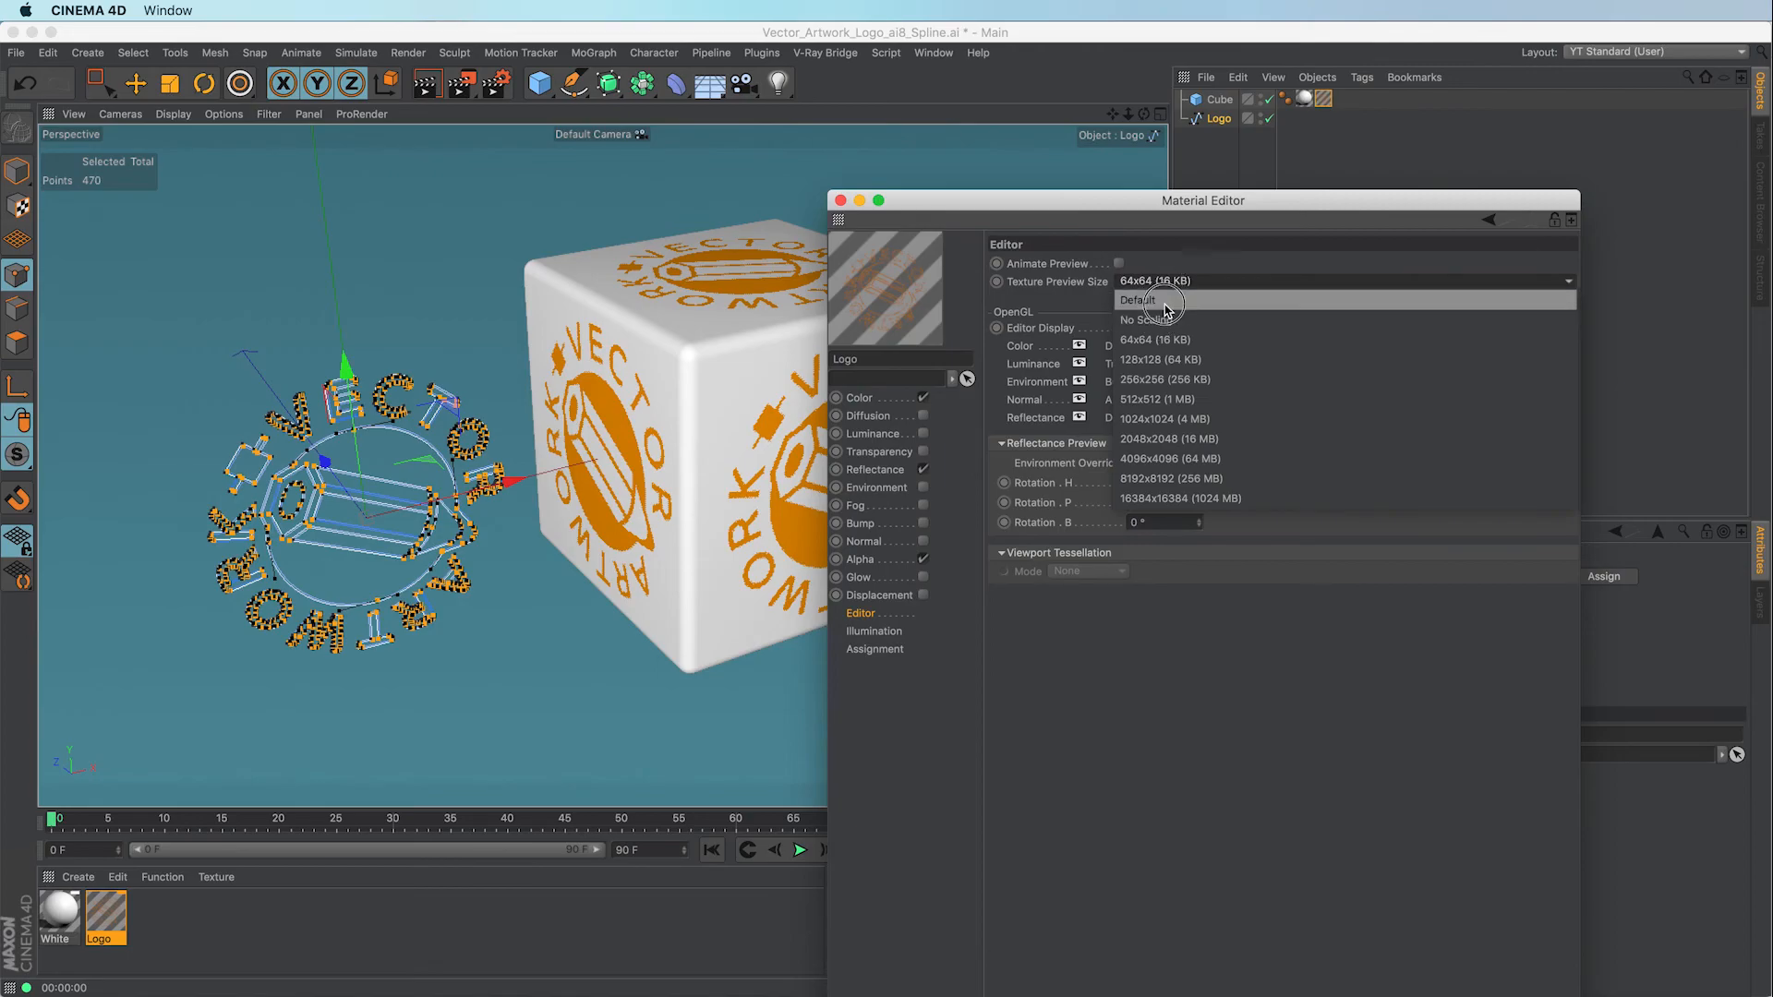
click(1165, 307)
click(840, 200)
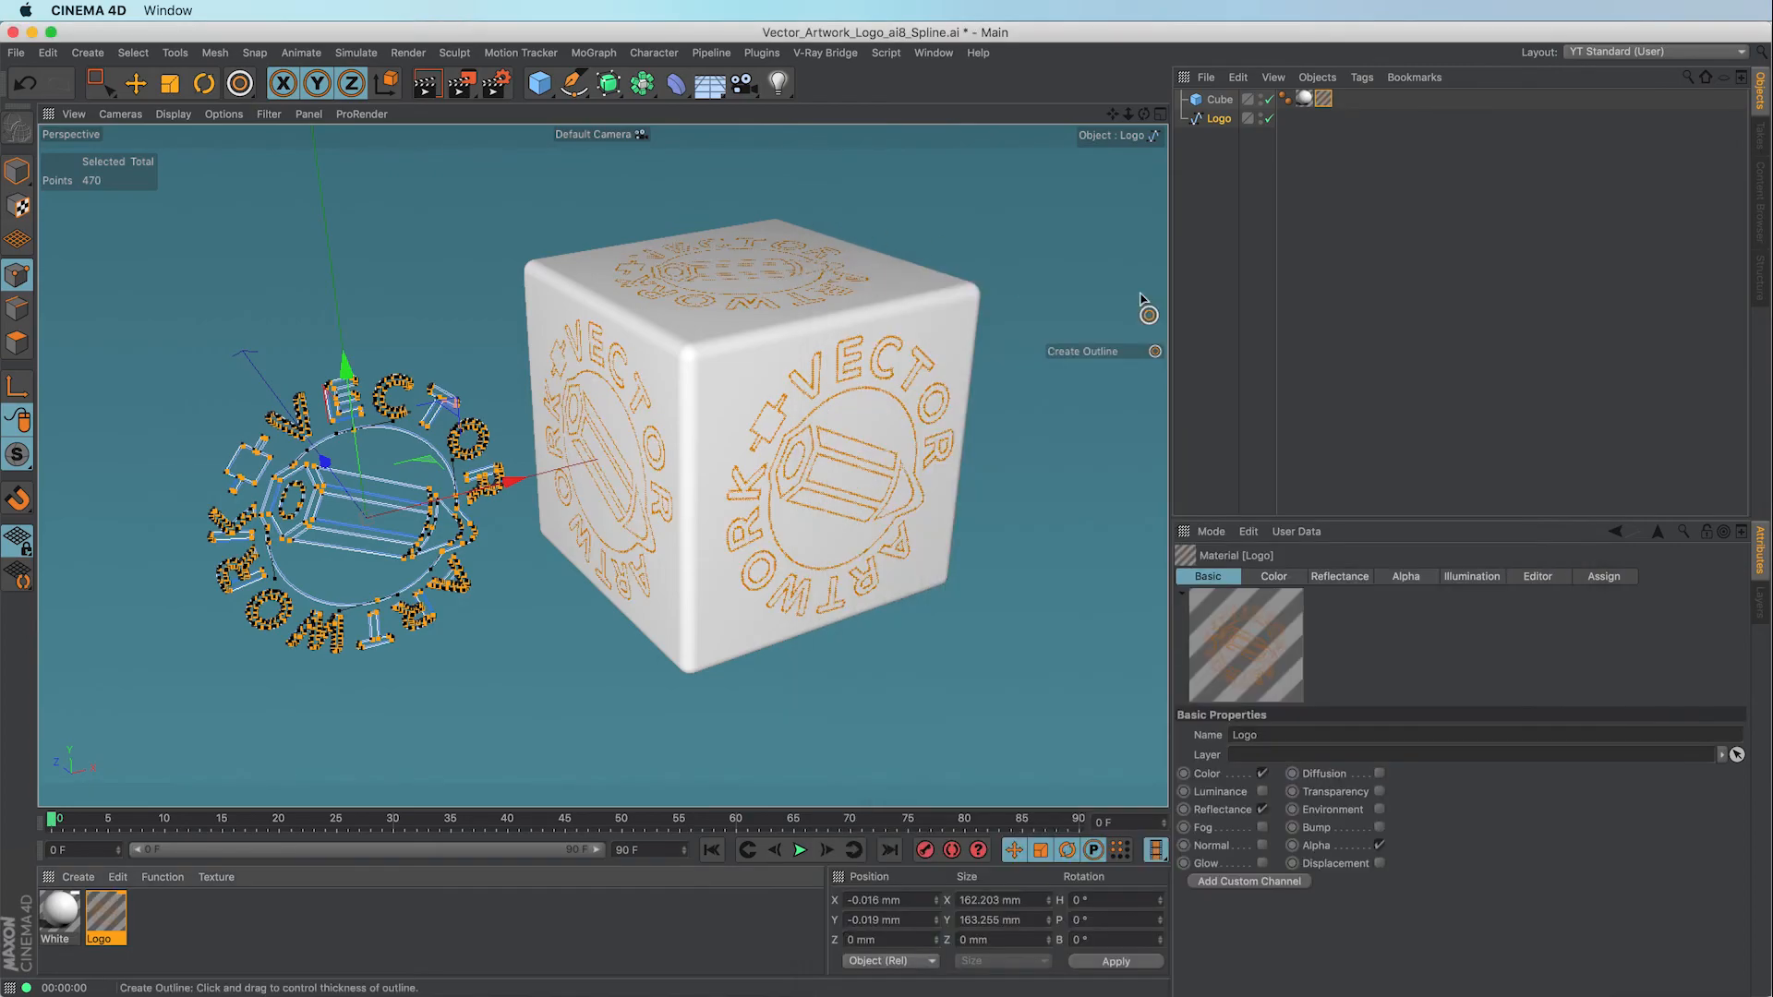